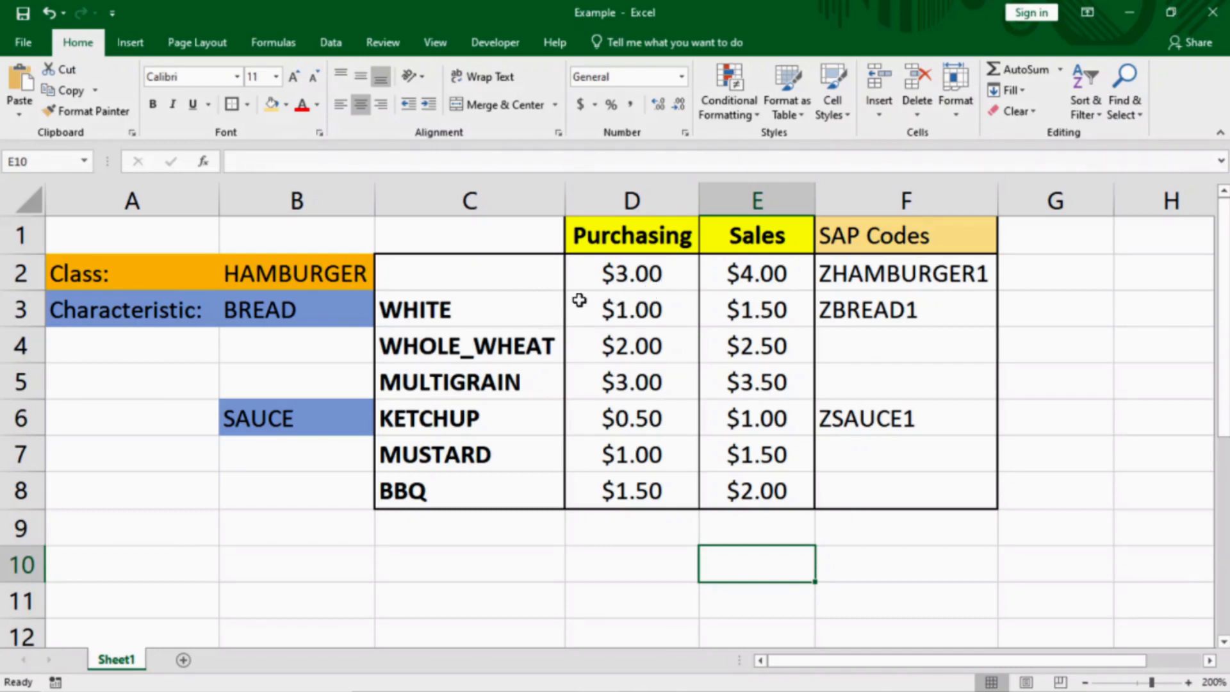
Review class HAMBURGER, its BREAD and SAUCE values, and base prices $3.00 and $4.00
left_click(115, 277)
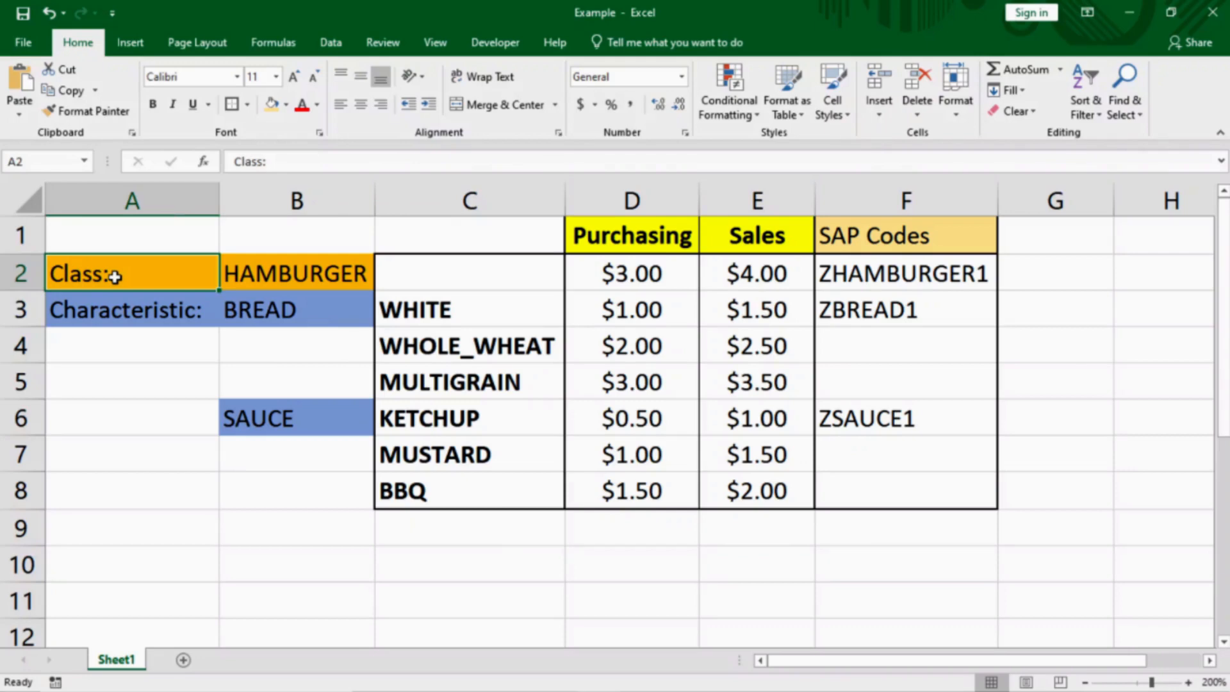
left_click(298, 274)
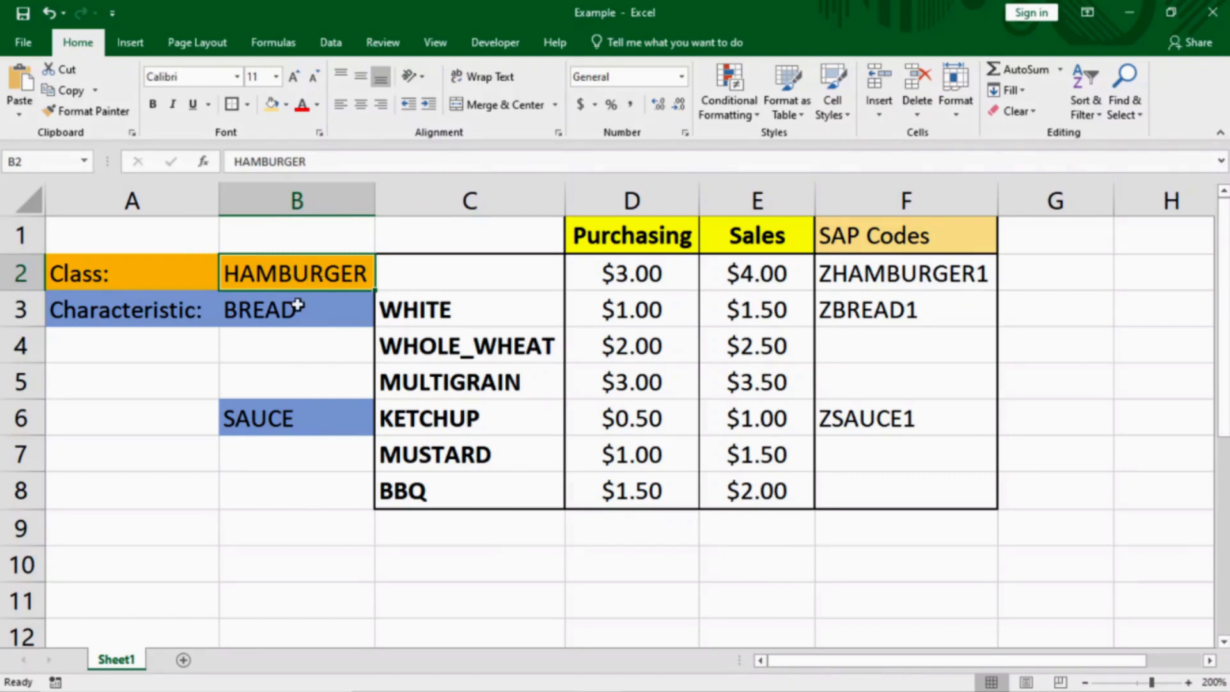
left_click(147, 315)
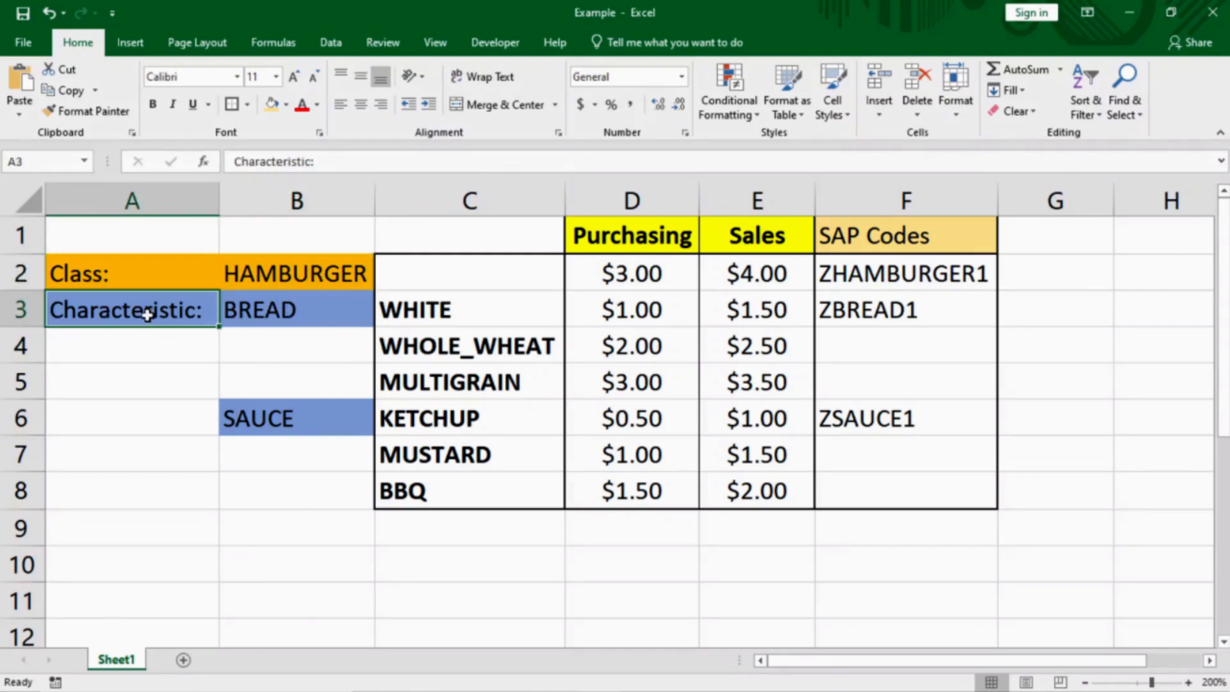
left_click(302, 310)
left_click(271, 419)
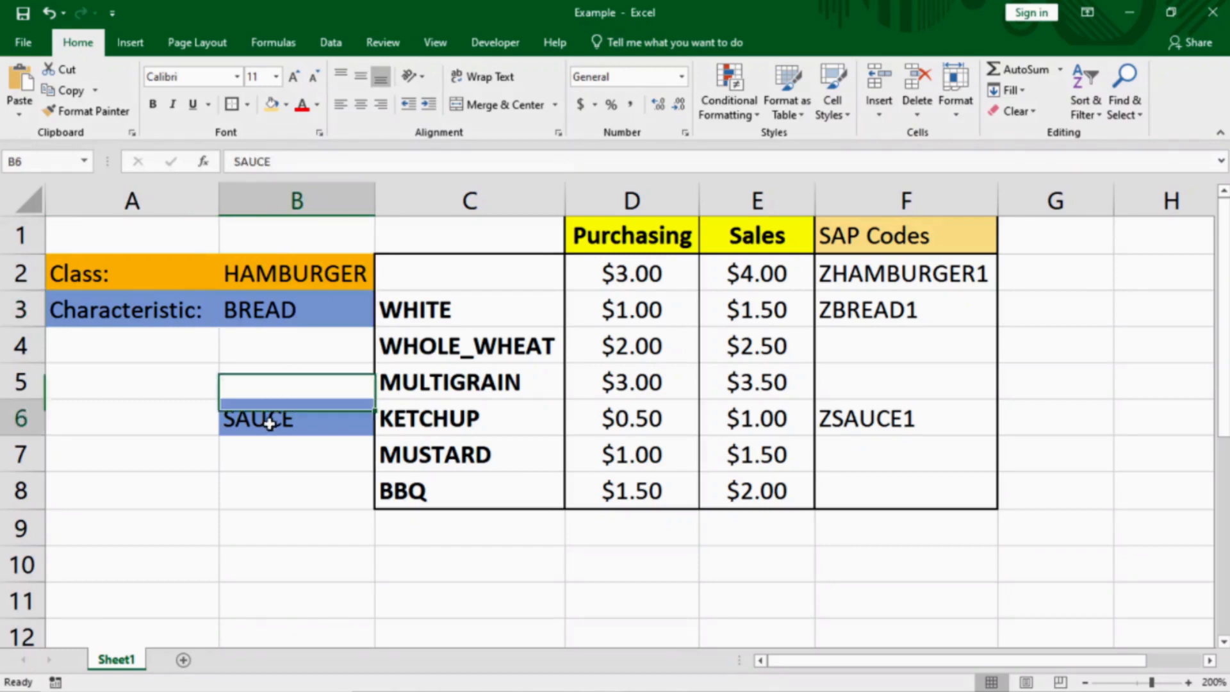
left_click(289, 308)
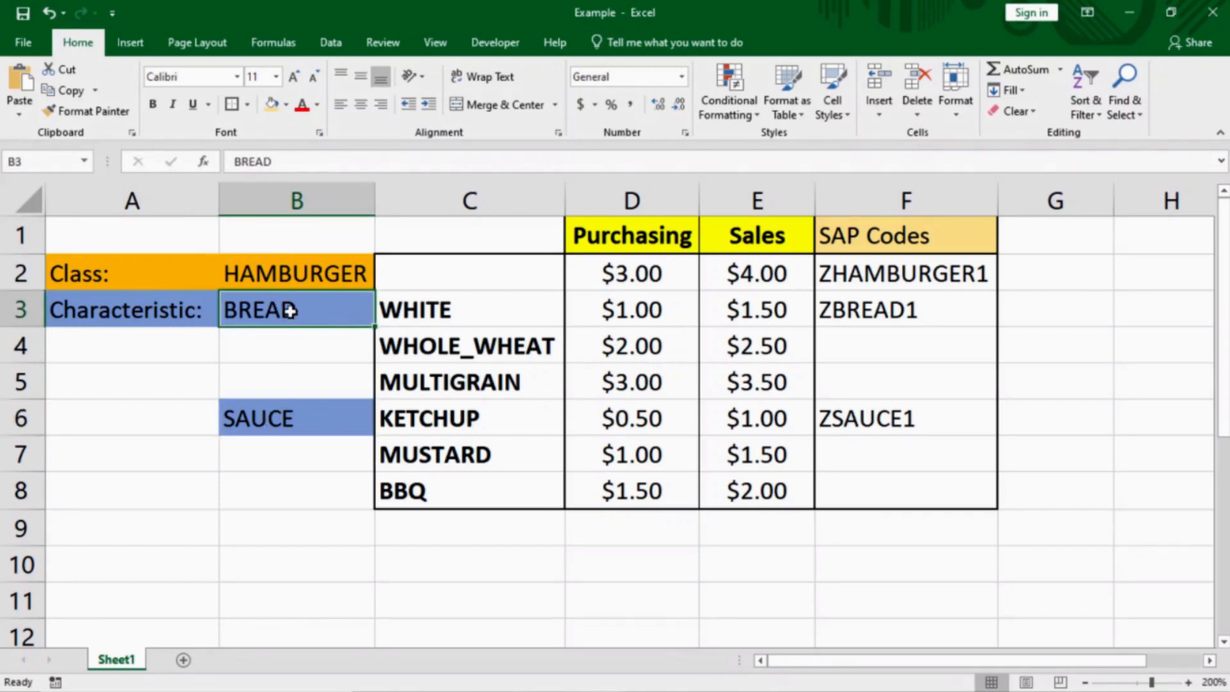
left_click(509, 316)
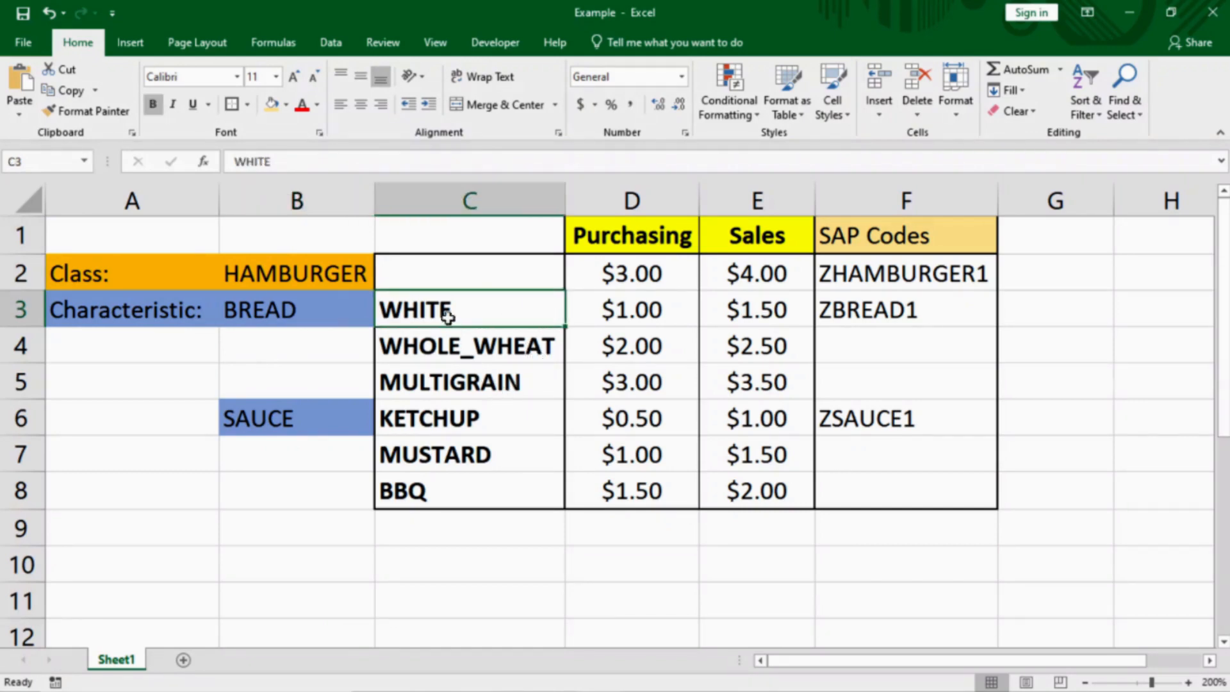
left_click(263, 419)
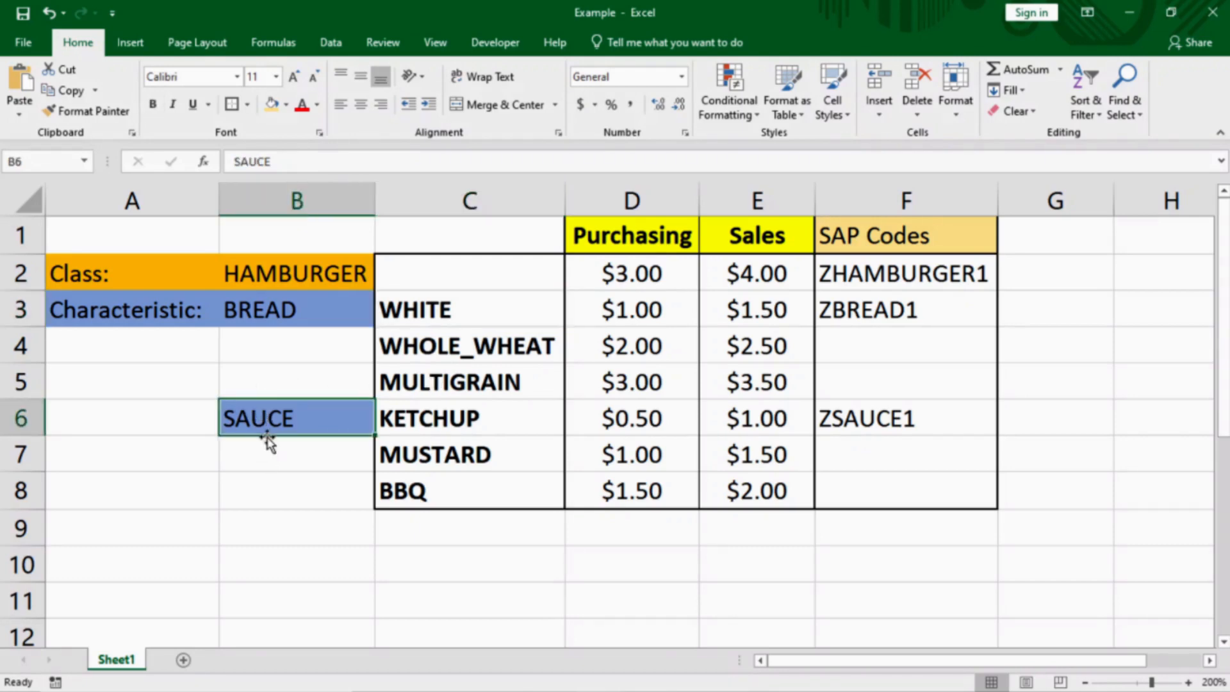
left_click(515, 422)
left_click(509, 458)
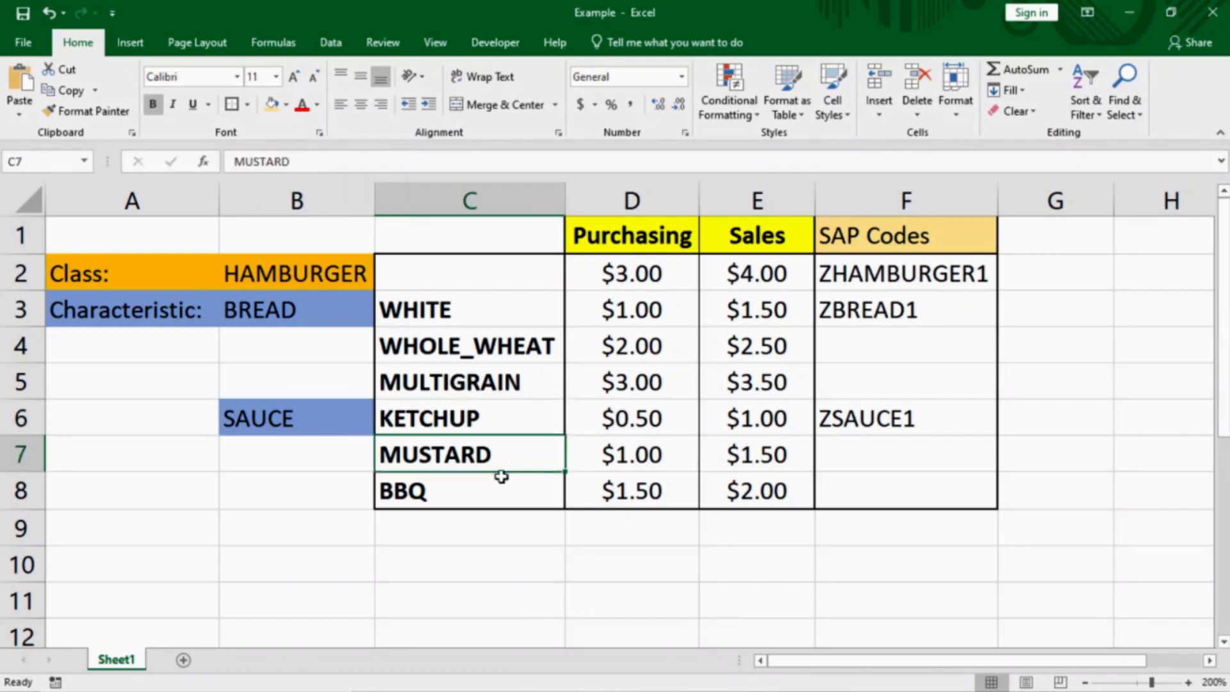
left_click(481, 501)
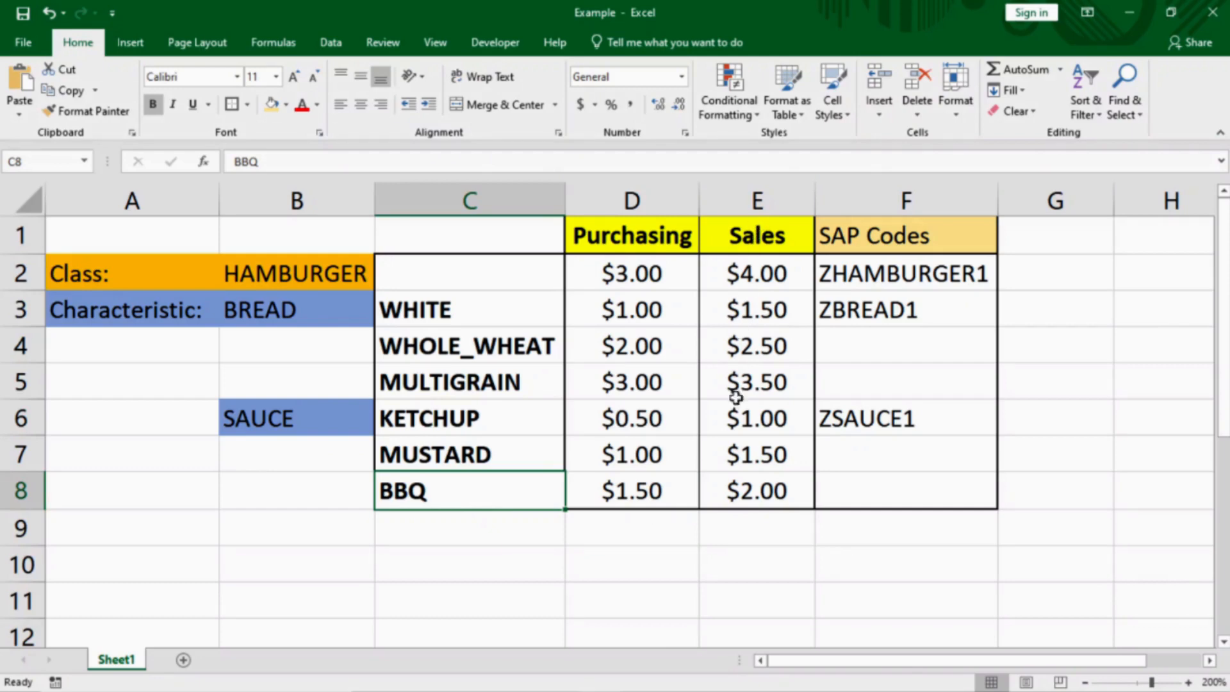
left_click(286, 273)
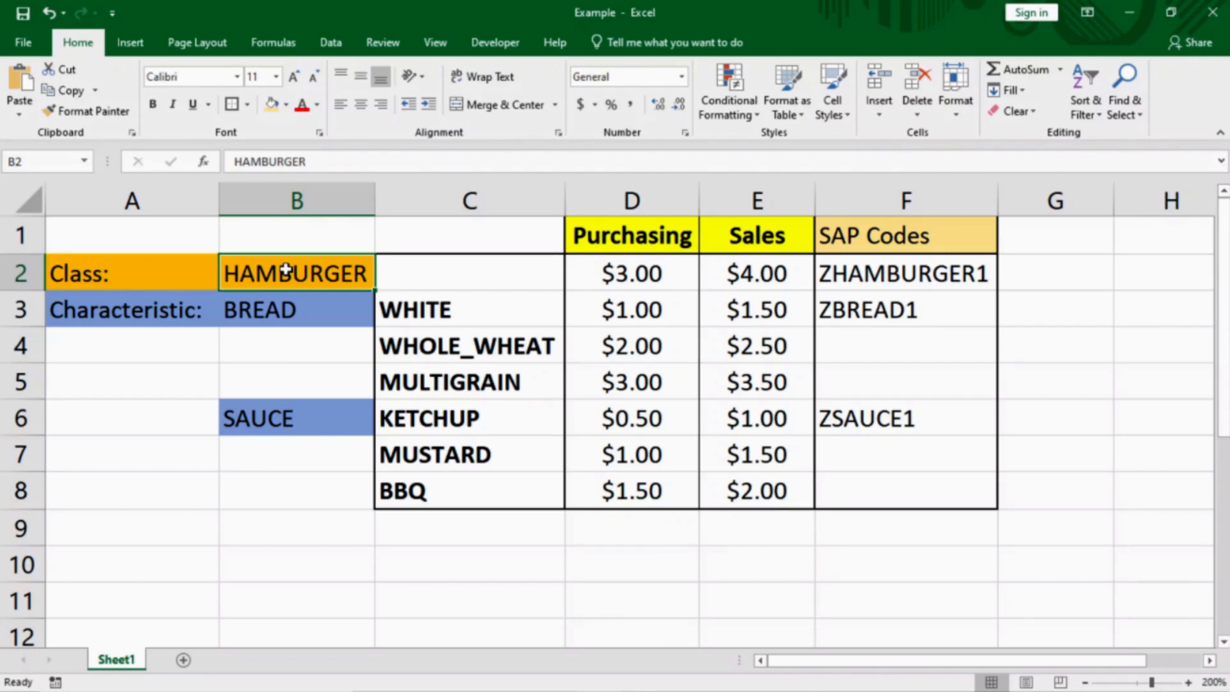
left_click(623, 273)
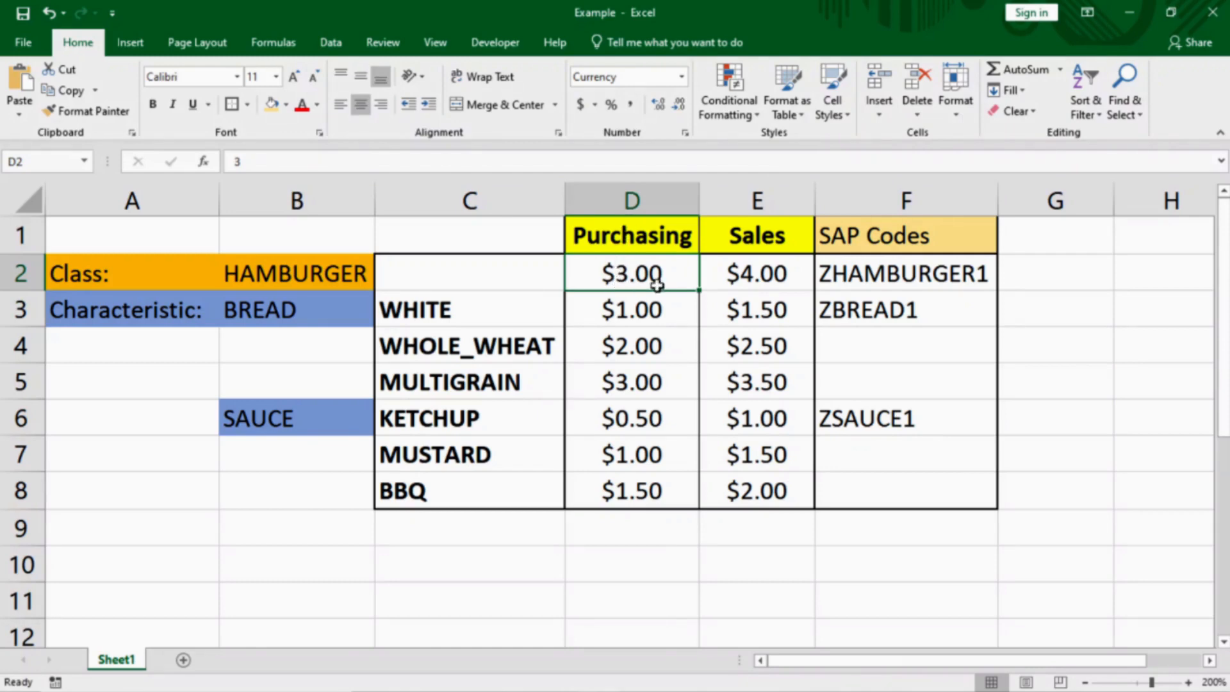
left_click(755, 275)
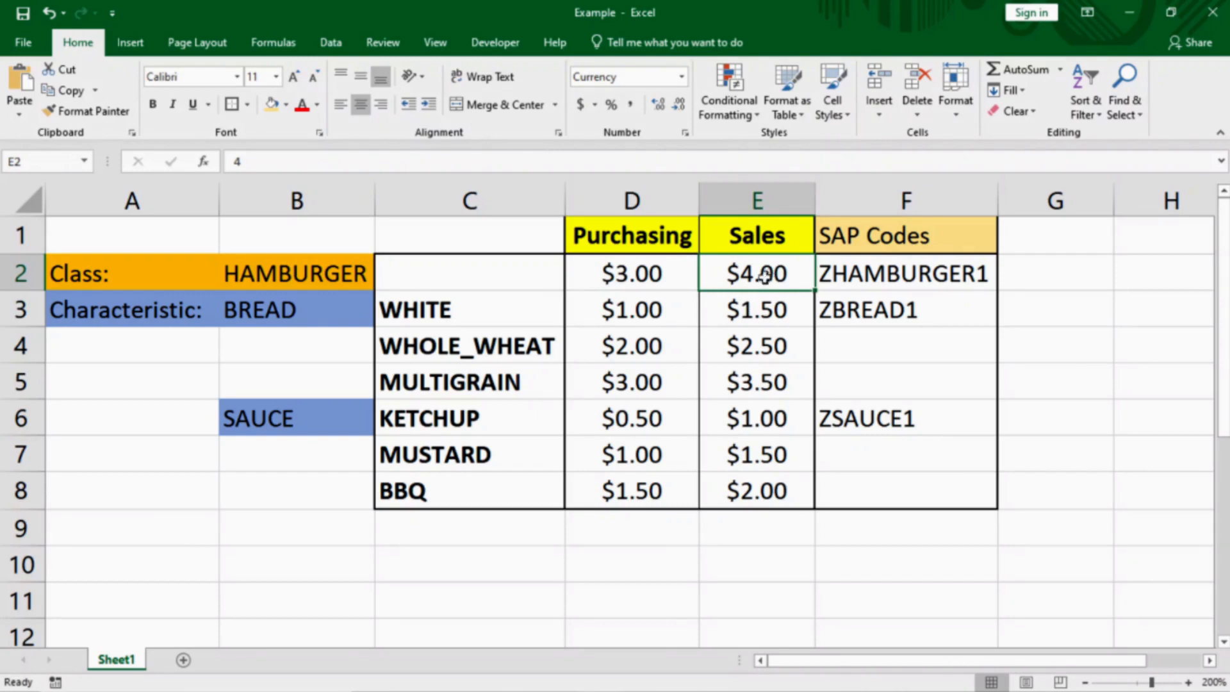
Review the variant purchasing and sales prices for the bread and sauce values
left_click(472, 316)
left_click_drag(681, 313, 763, 489)
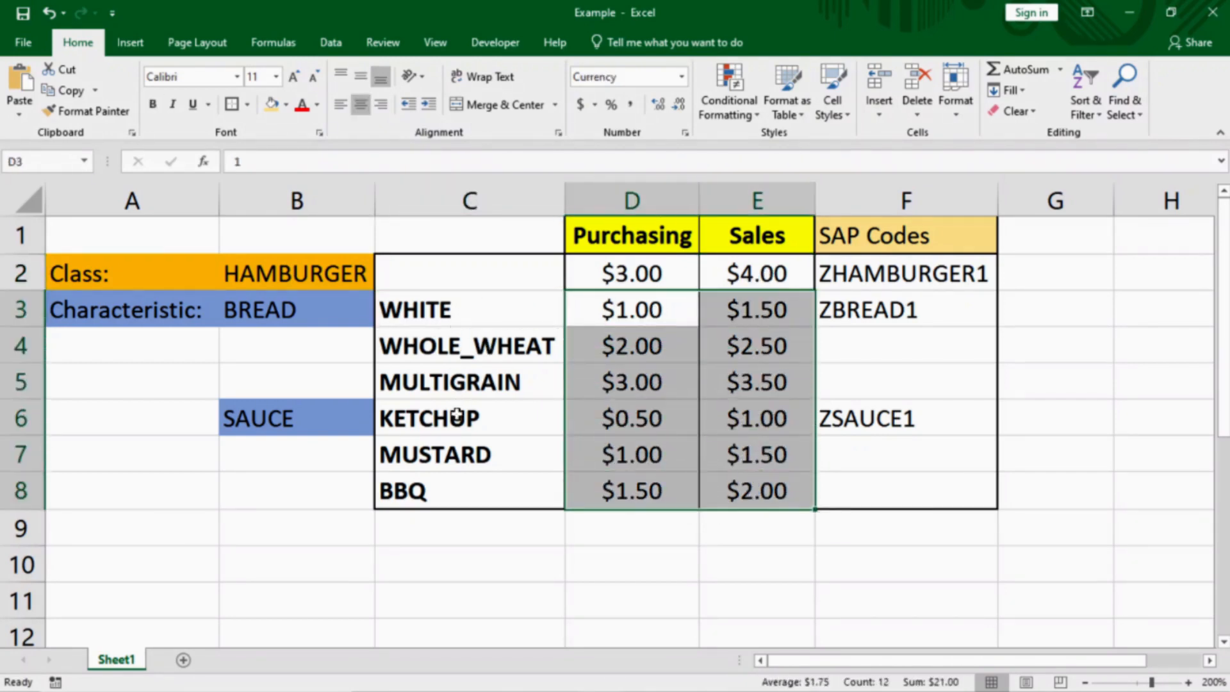
left_click(461, 451)
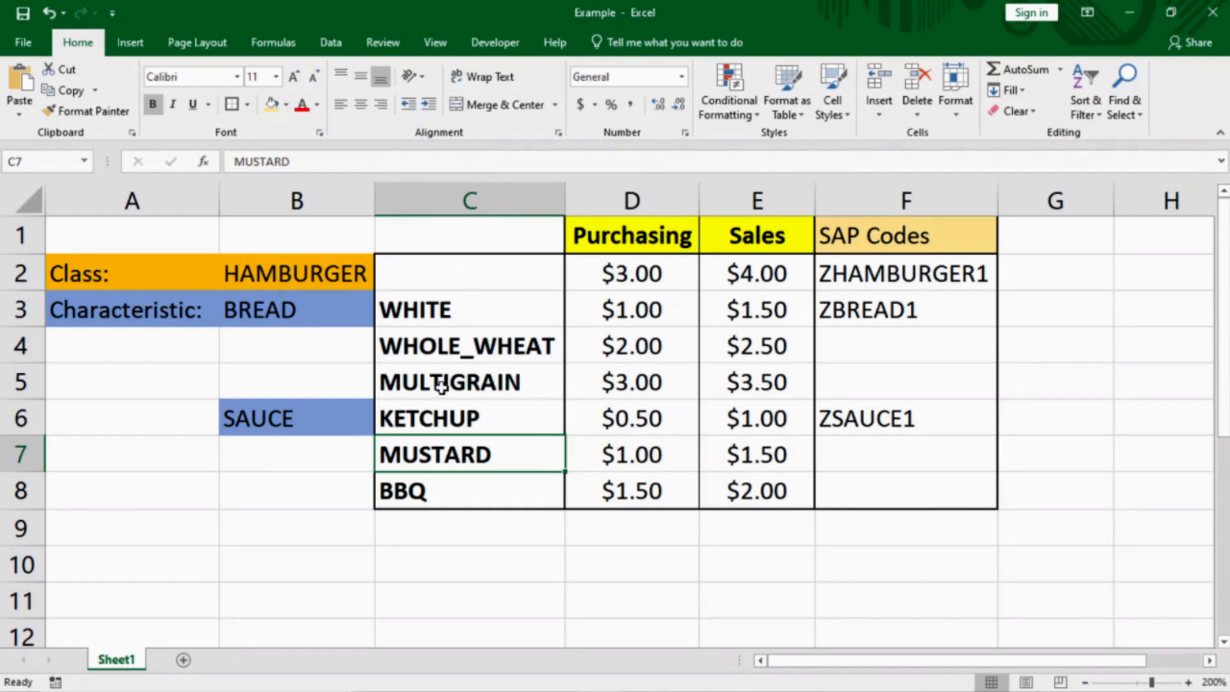
left_click(464, 386)
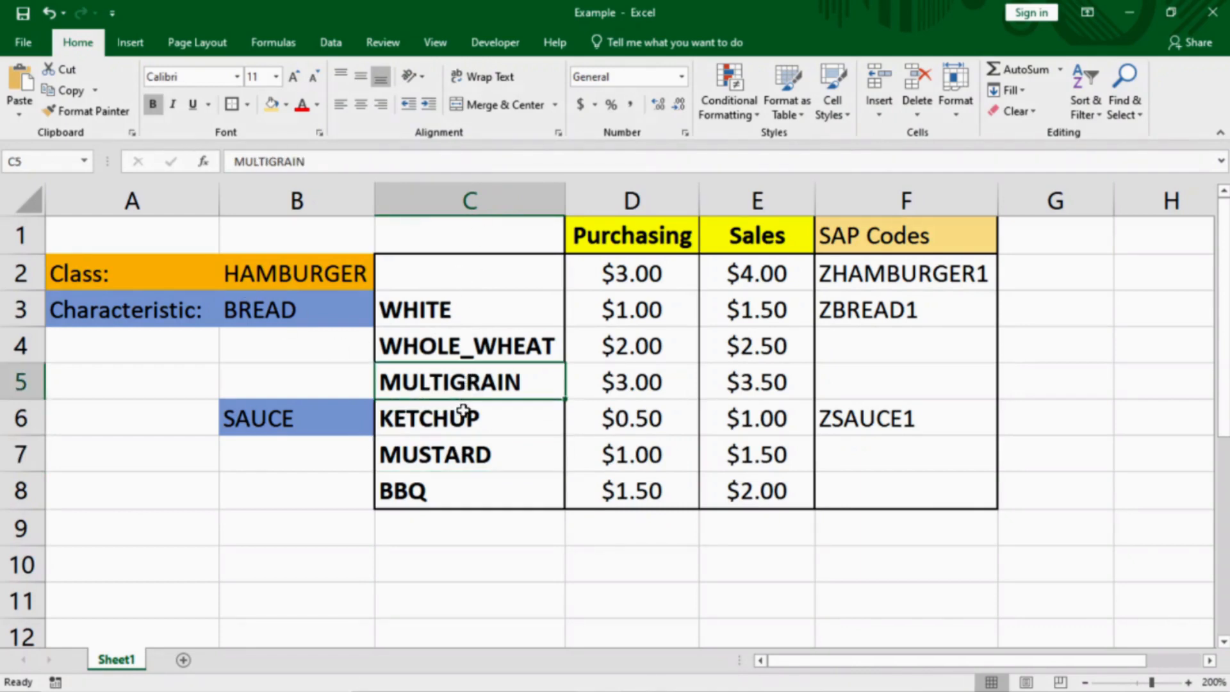
left_click(753, 393)
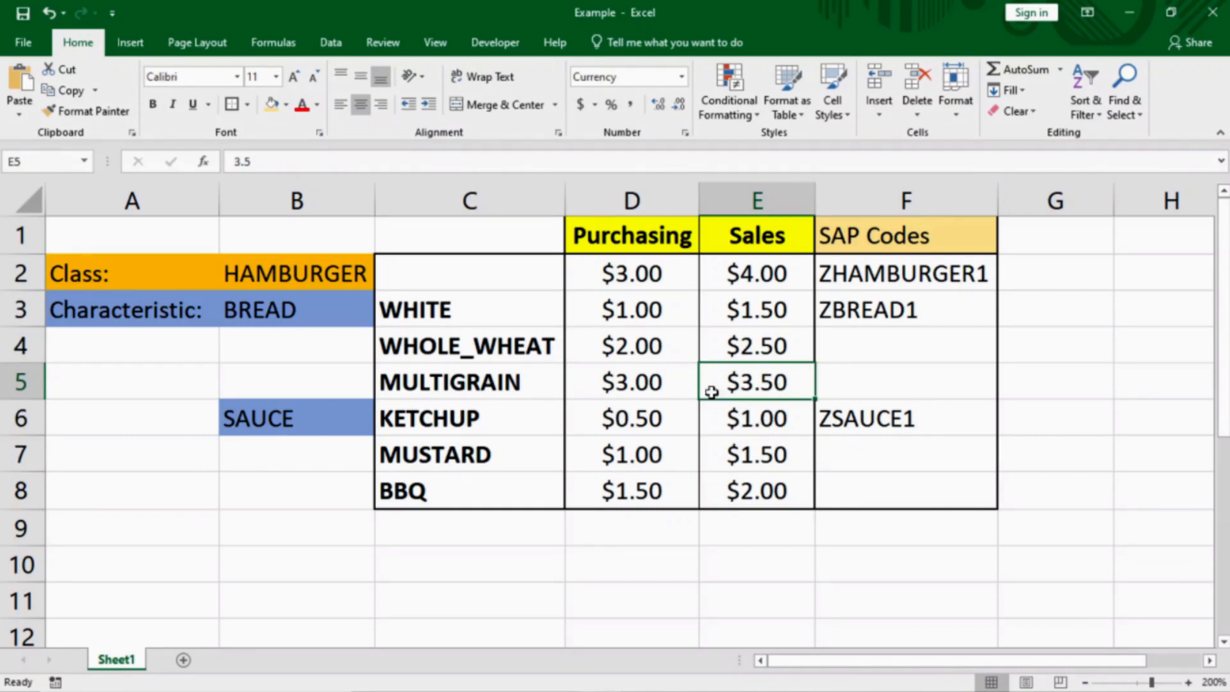
left_click(642, 383)
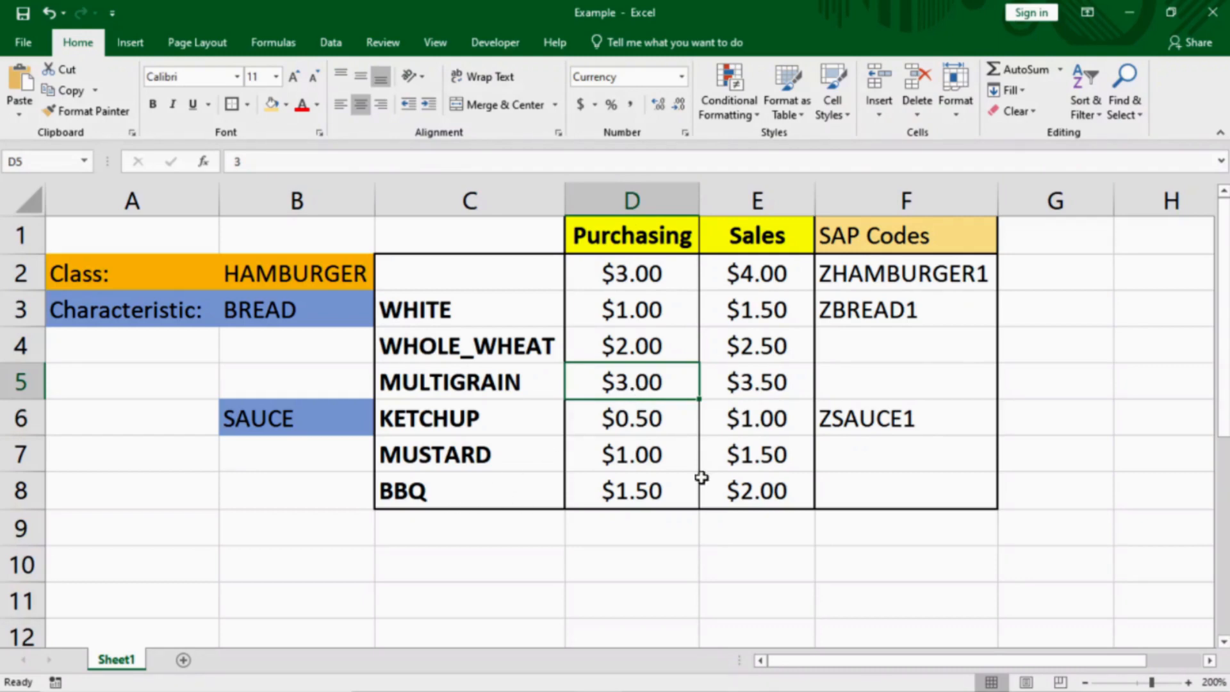
left_click_drag(663, 420, 756, 420)
left_click_drag(686, 467, 788, 460)
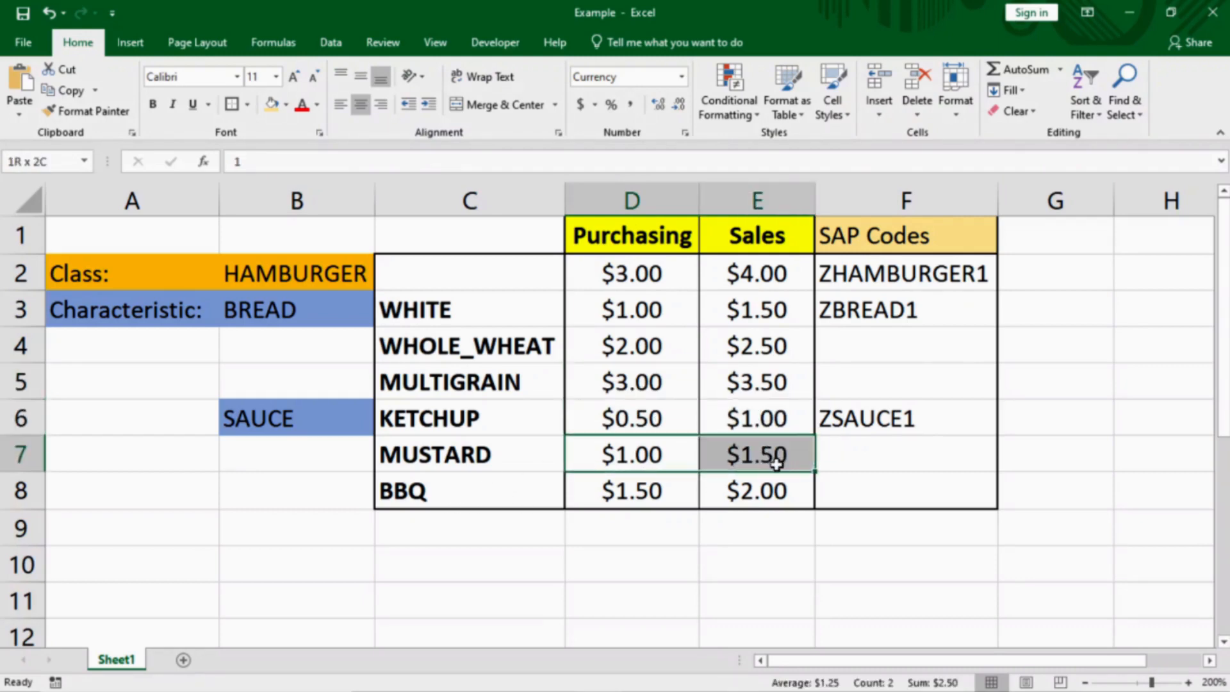
left_click_drag(693, 488, 709, 497)
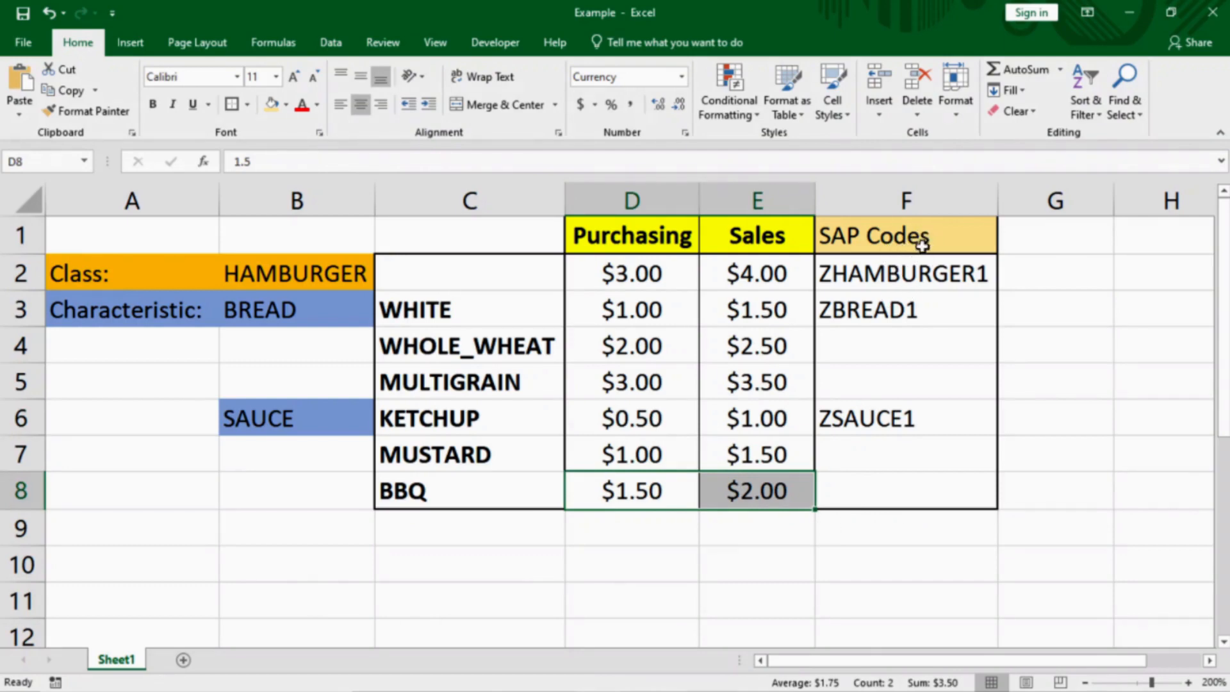
Locate SAP codes ZHAMBURGER1, ZBREAD1 and ZSAUCE1, and copy ZBREAD1 from cell F3
left_click(918, 274)
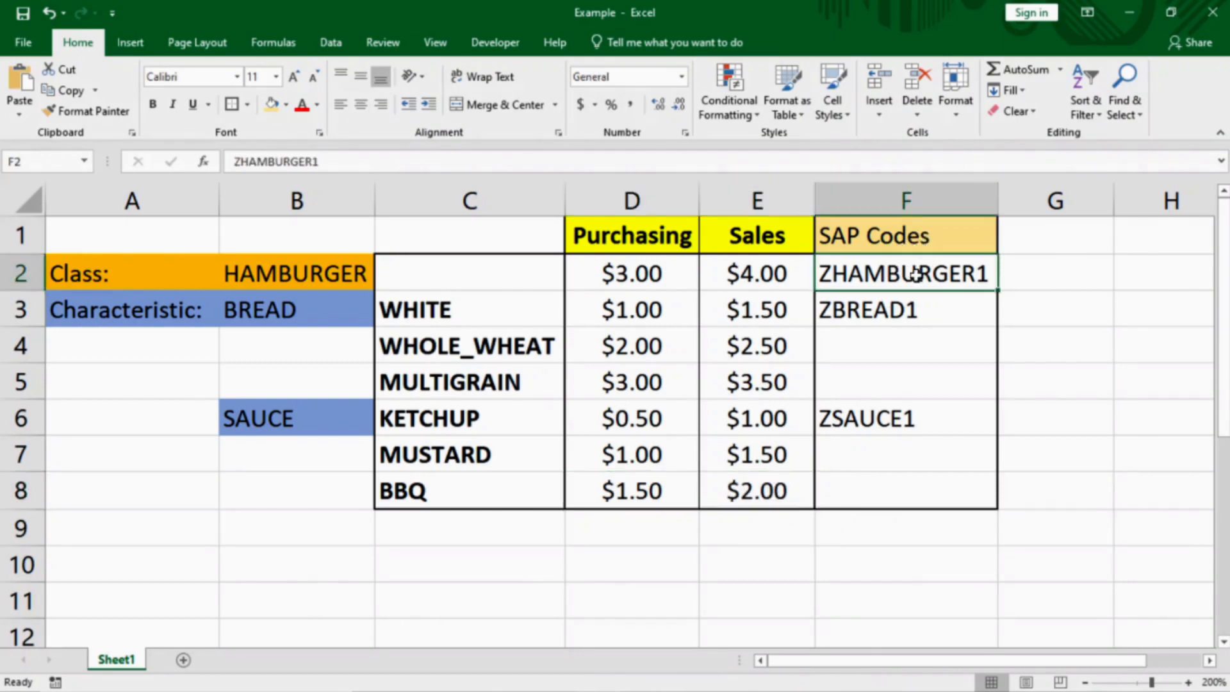
left_click(896, 309)
left_click(897, 419)
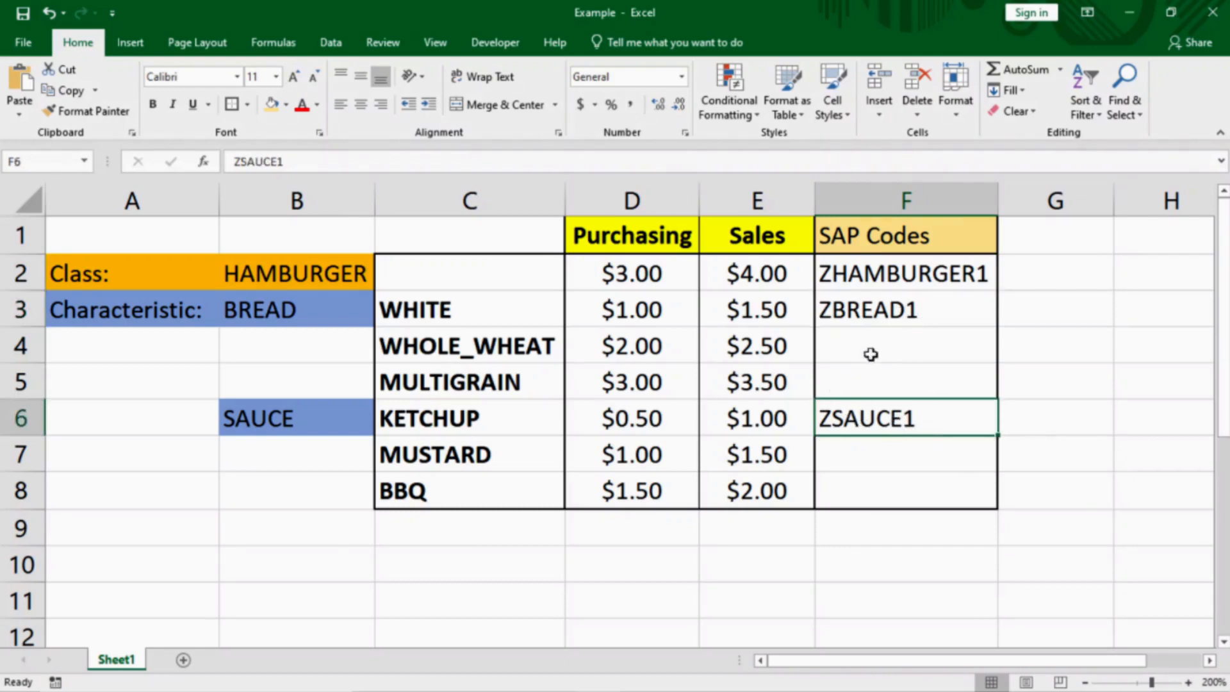
left_click(901, 310)
key("ctrl+c")
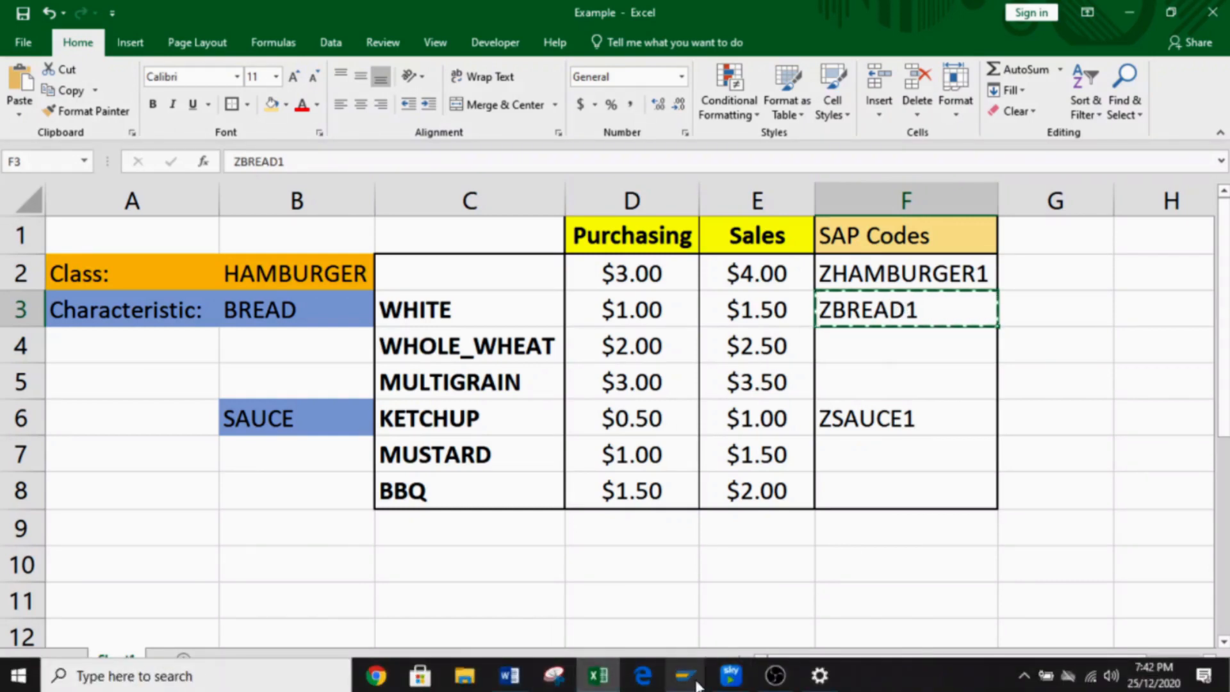
In SAP, expand Cross-Application Components > Classification System in the menu tree
mouse_move(686, 676)
left_click(672, 603)
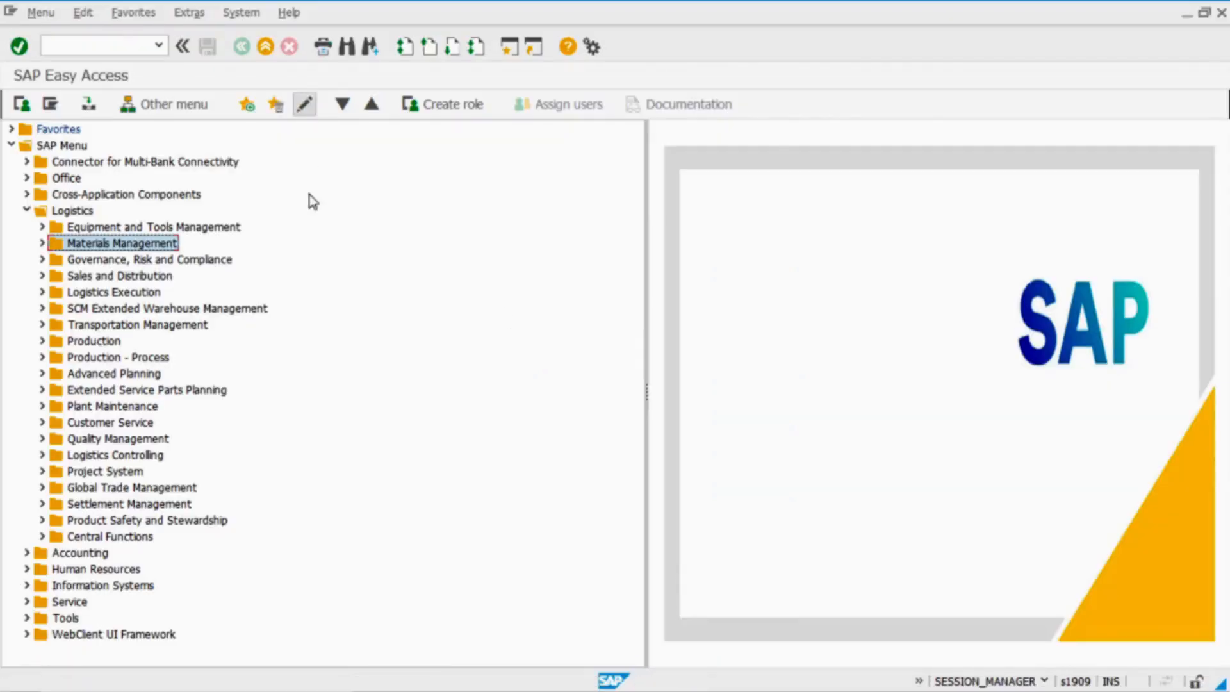
left_click(24, 212)
left_click(27, 195)
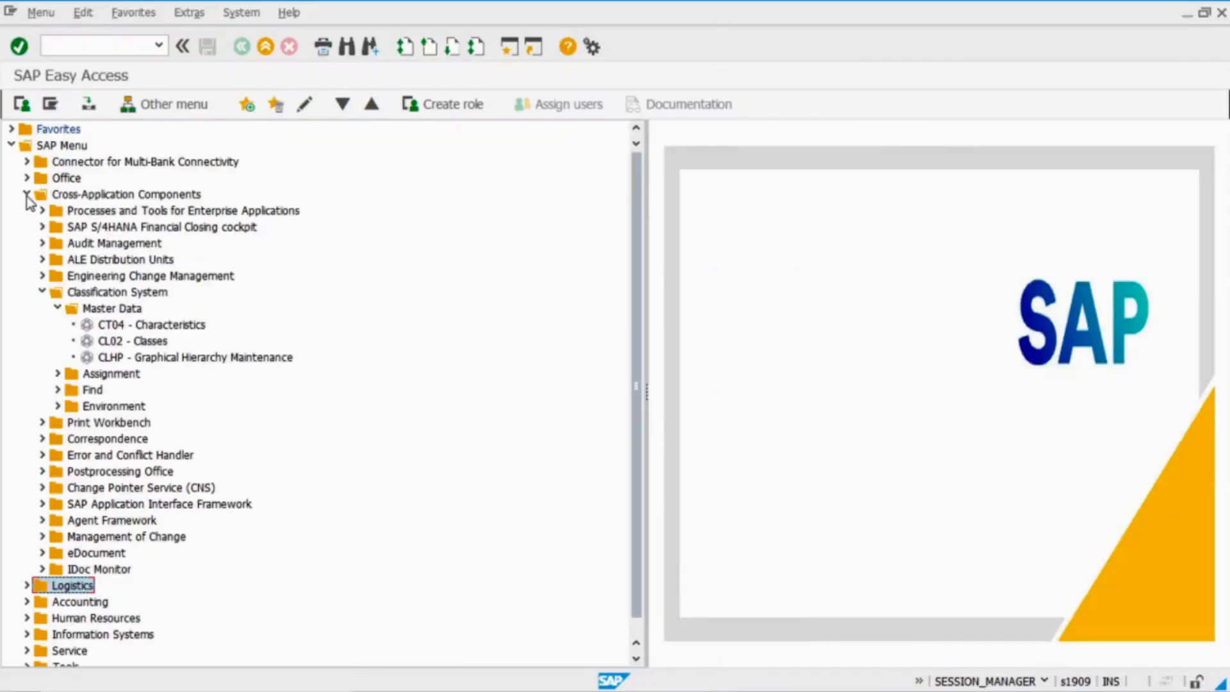
left_click(42, 292)
left_click(145, 294)
left_click(42, 292)
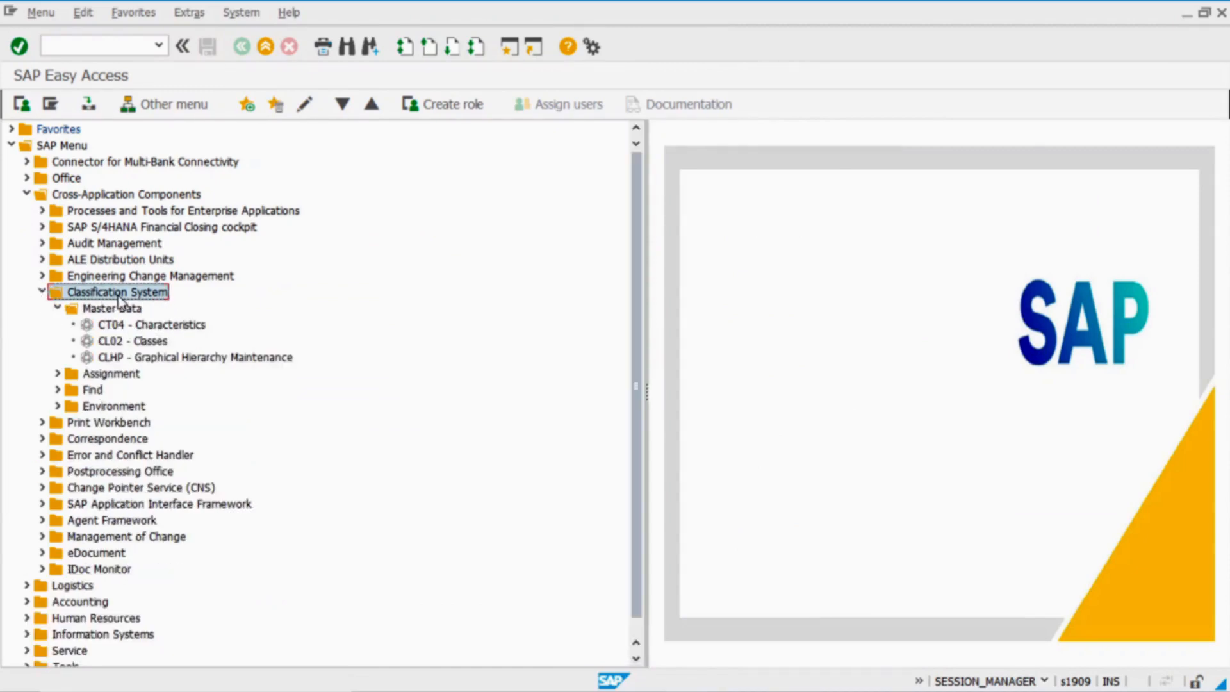
Launch CT04 from Master Data and complete the characteristic name as ZBREAD1
left_click(135, 310)
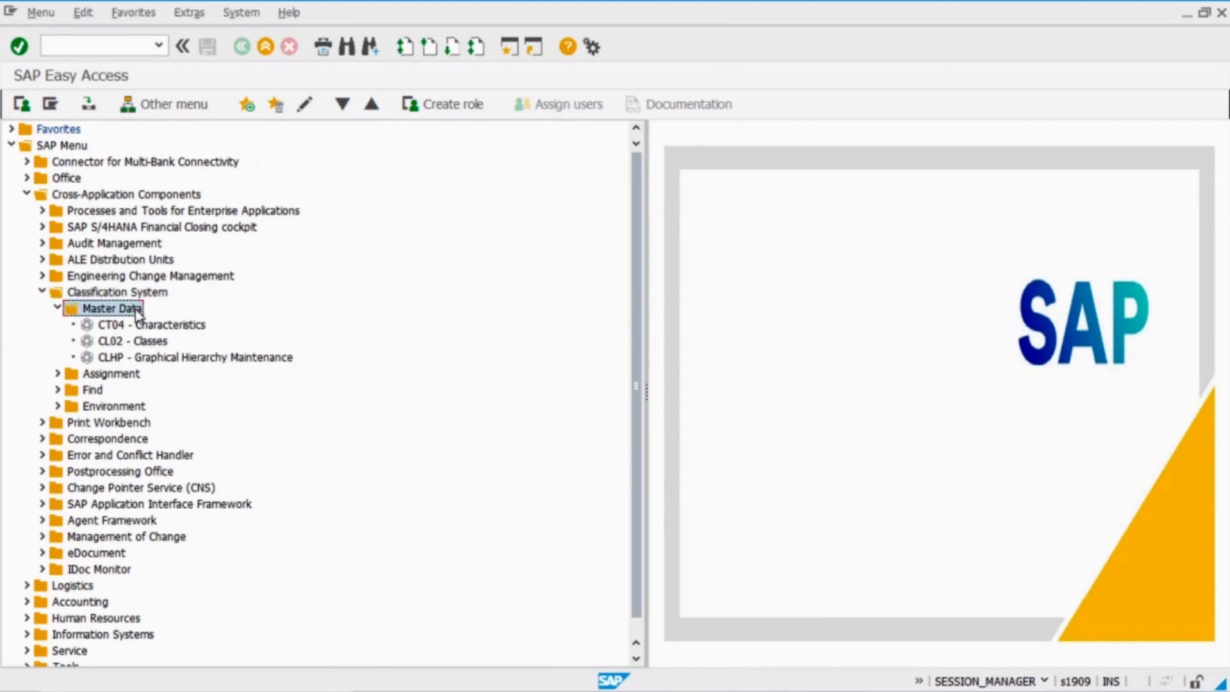
double_click(190, 325)
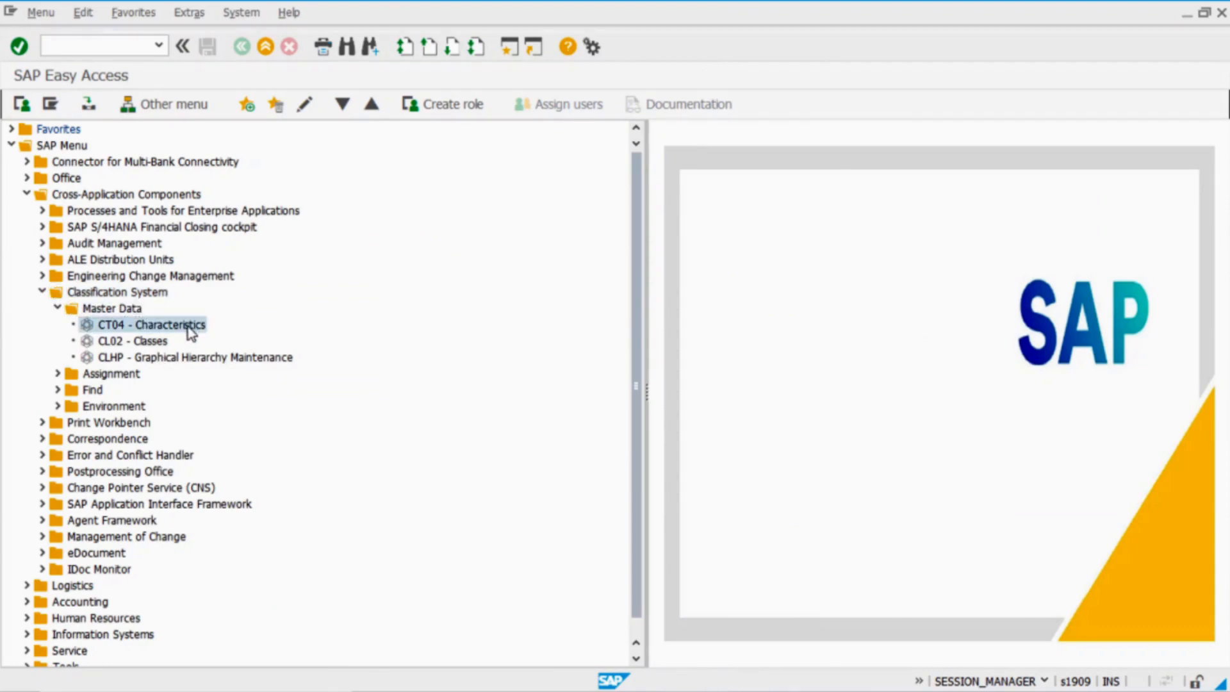
key("End")
type("1")
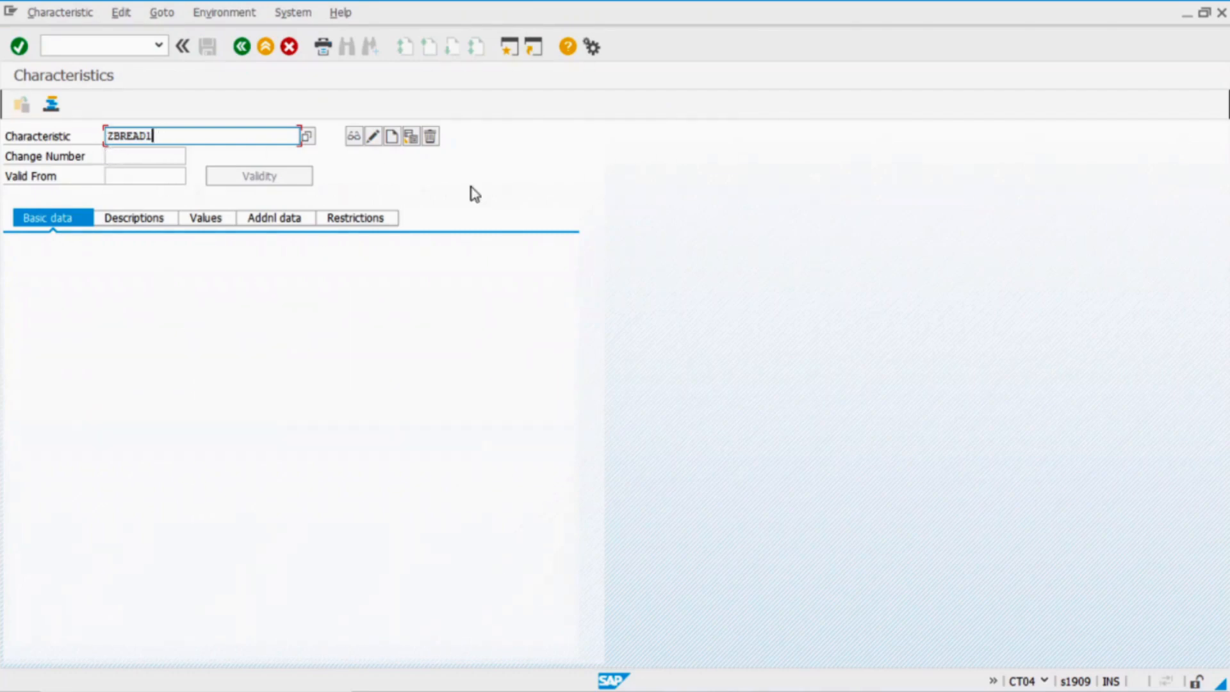
Create ZBREAD1 described 'Bread type' as a 30-character CHAR field and show its Values list
left_click(393, 138)
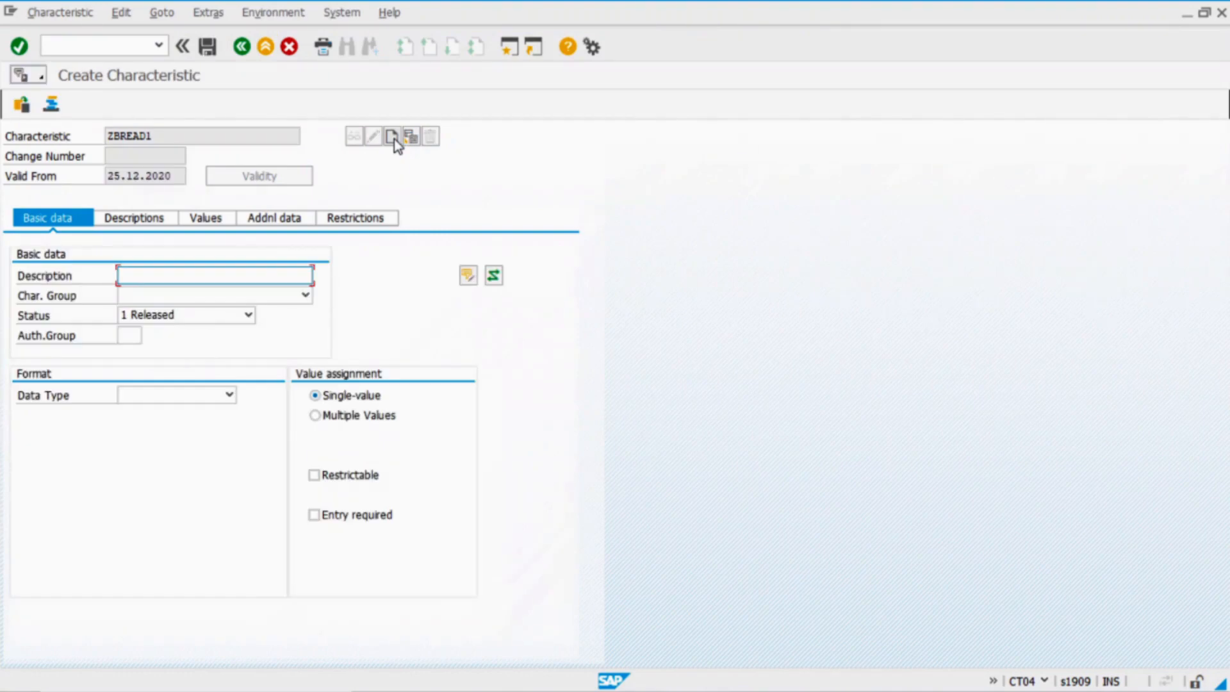
type("B")
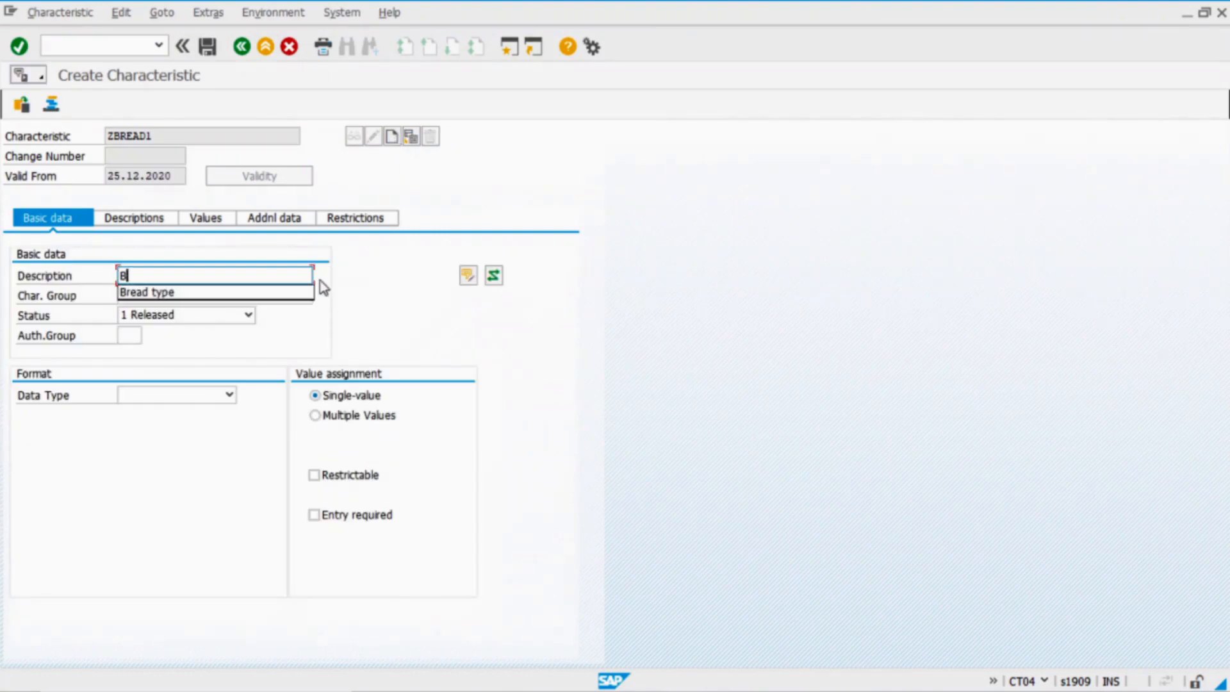
type("rea")
key("Down")
key("Return")
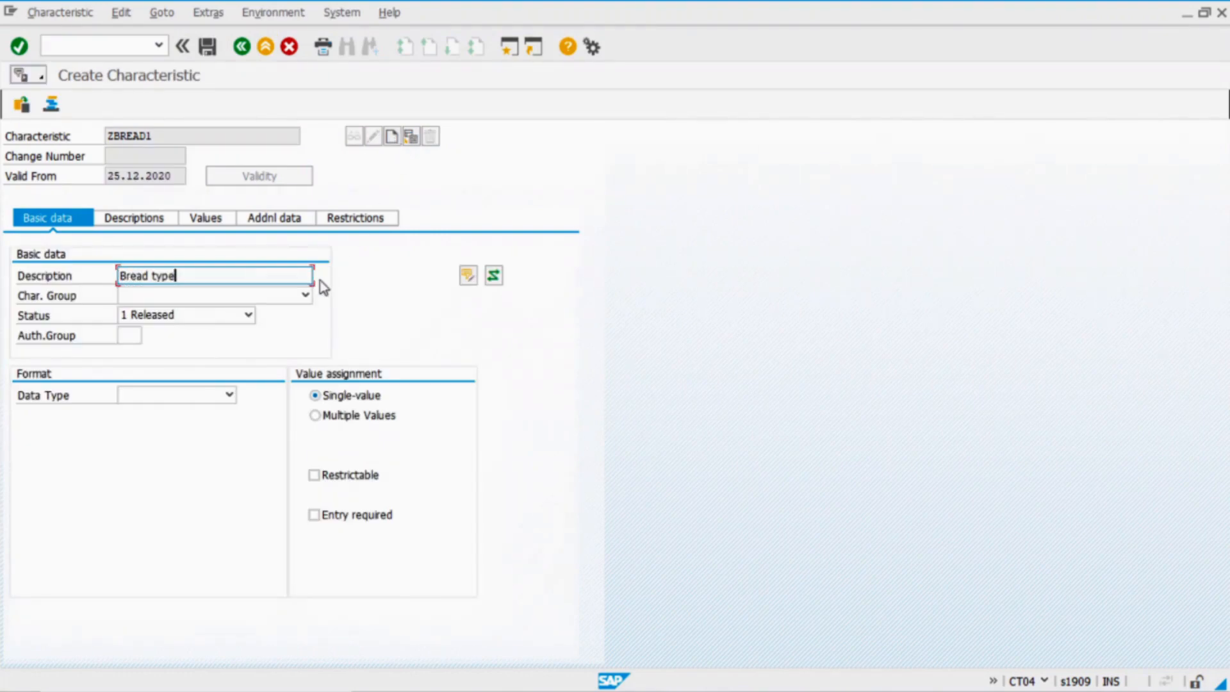
left_click(206, 397)
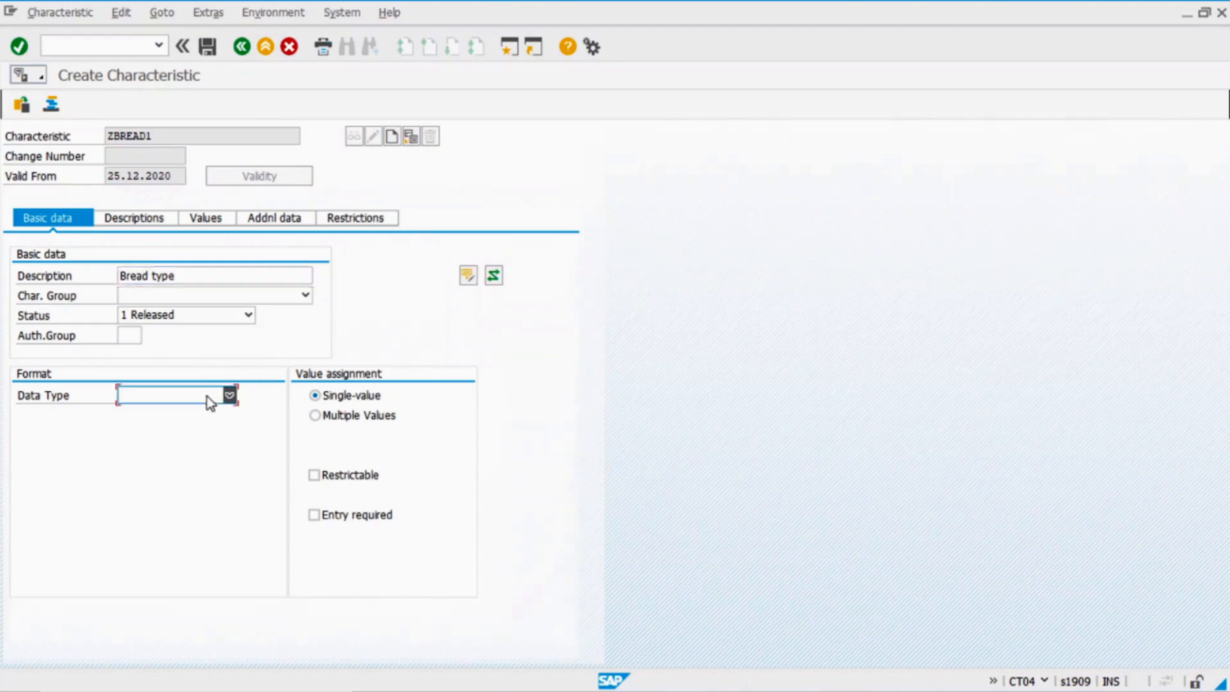
left_click(183, 411)
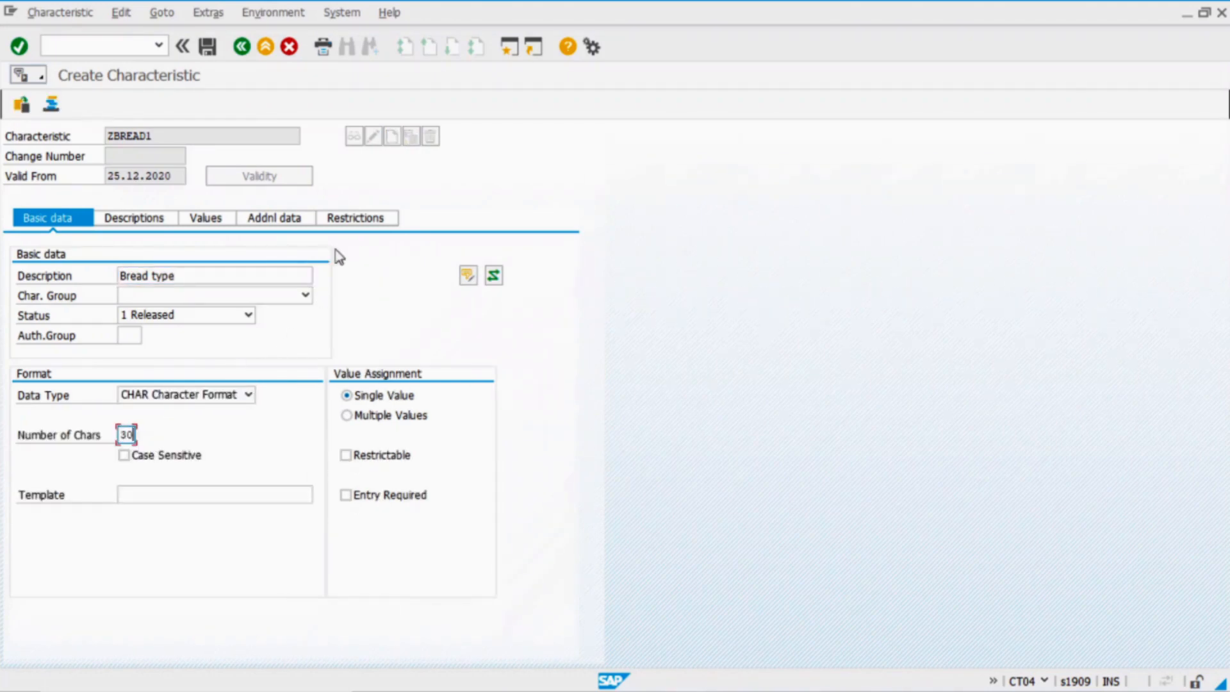
left_click(206, 217)
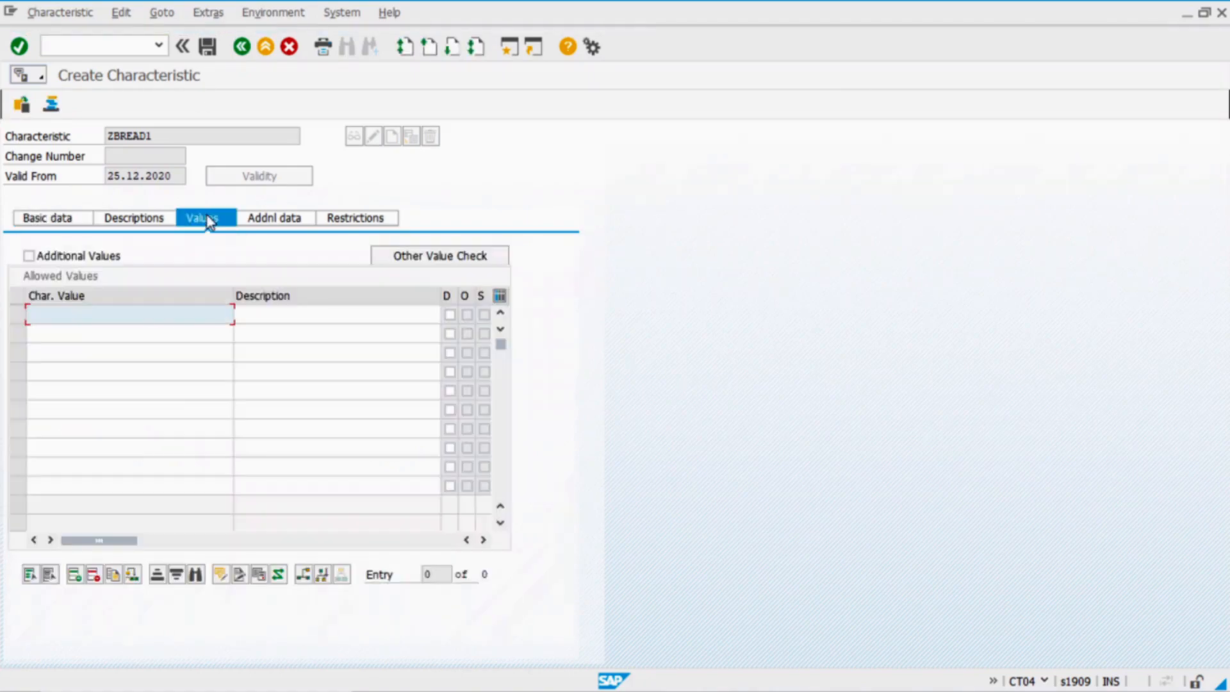
Paste WHITE, WHOLE_WHEAT and MULTIGRAIN from Excel C3:C5 as allowed values and save ZBREAD1
key("alt+Tab")
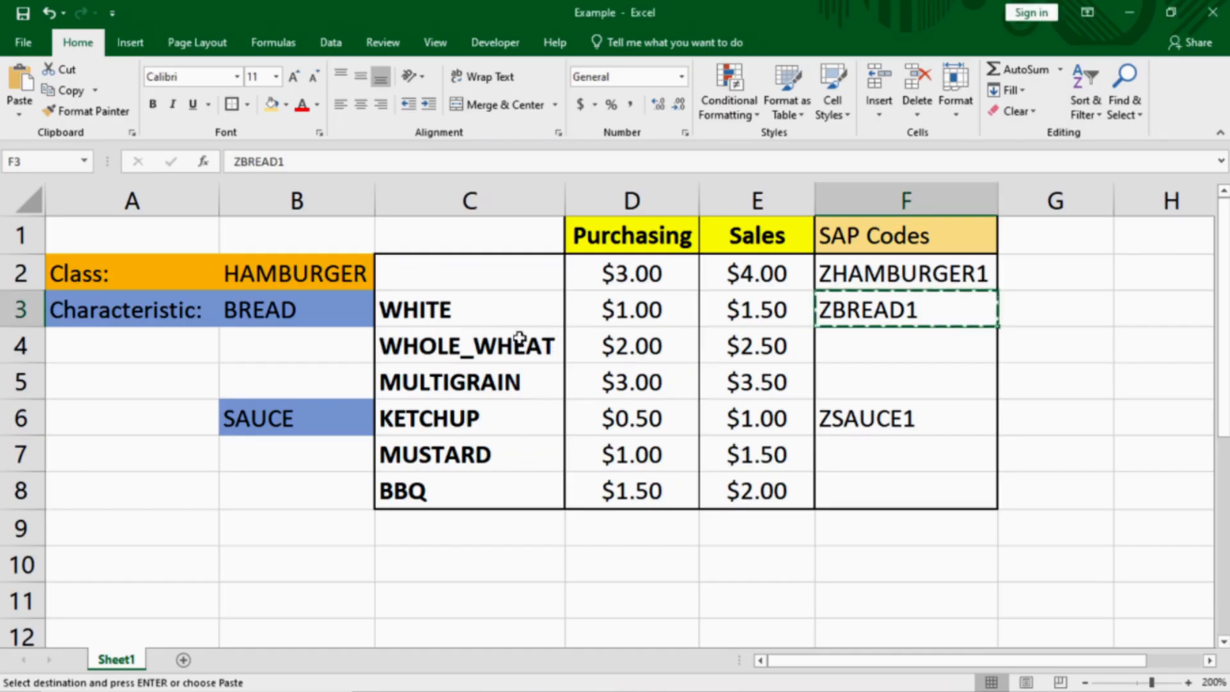
left_click_drag(458, 310, 455, 378)
key("ctrl+c")
key("alt+Tab")
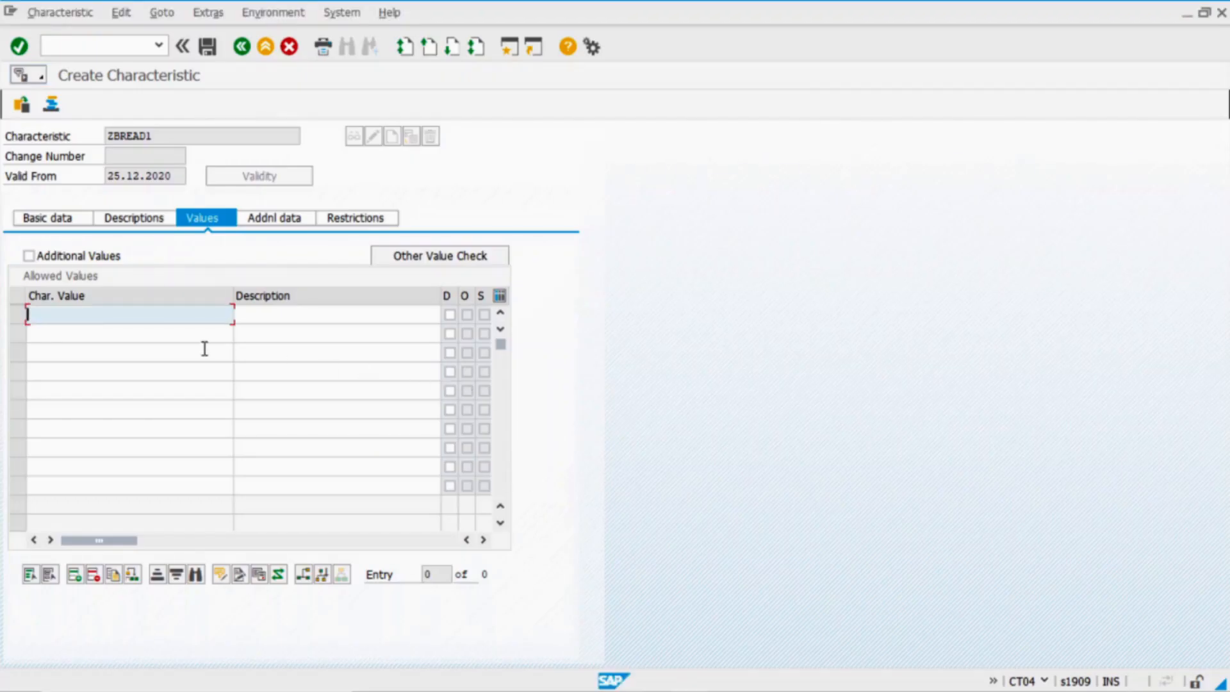
key("ctrl+v")
key("Return")
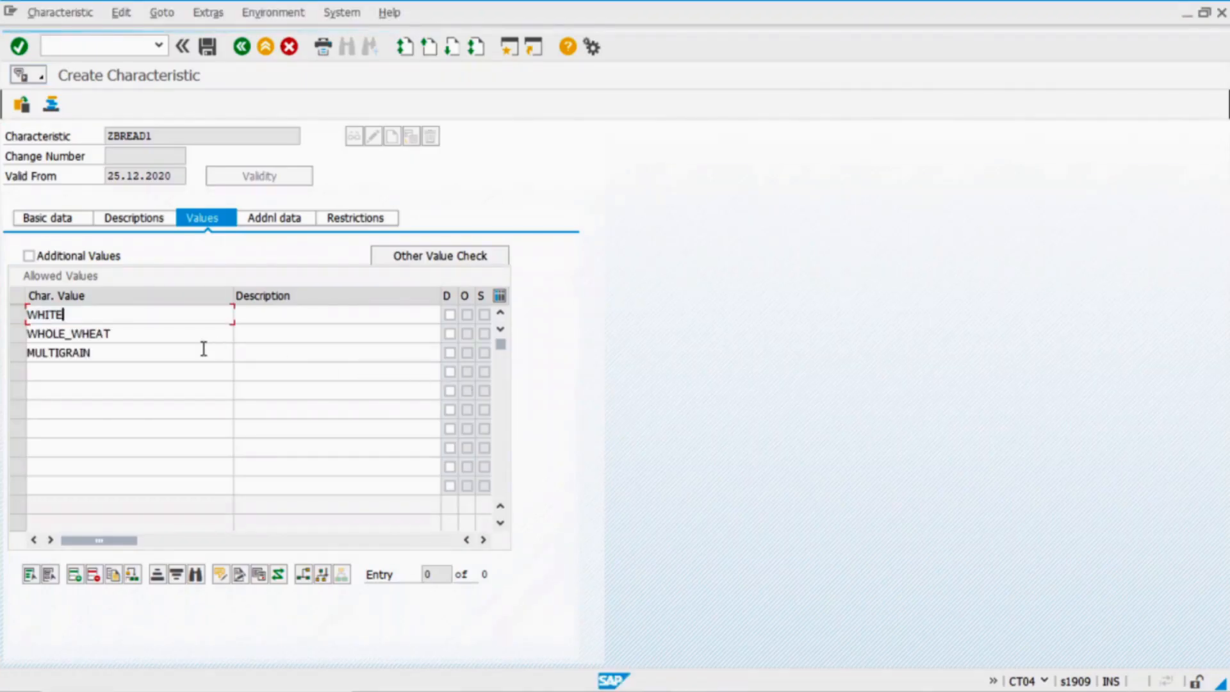
left_click(205, 135)
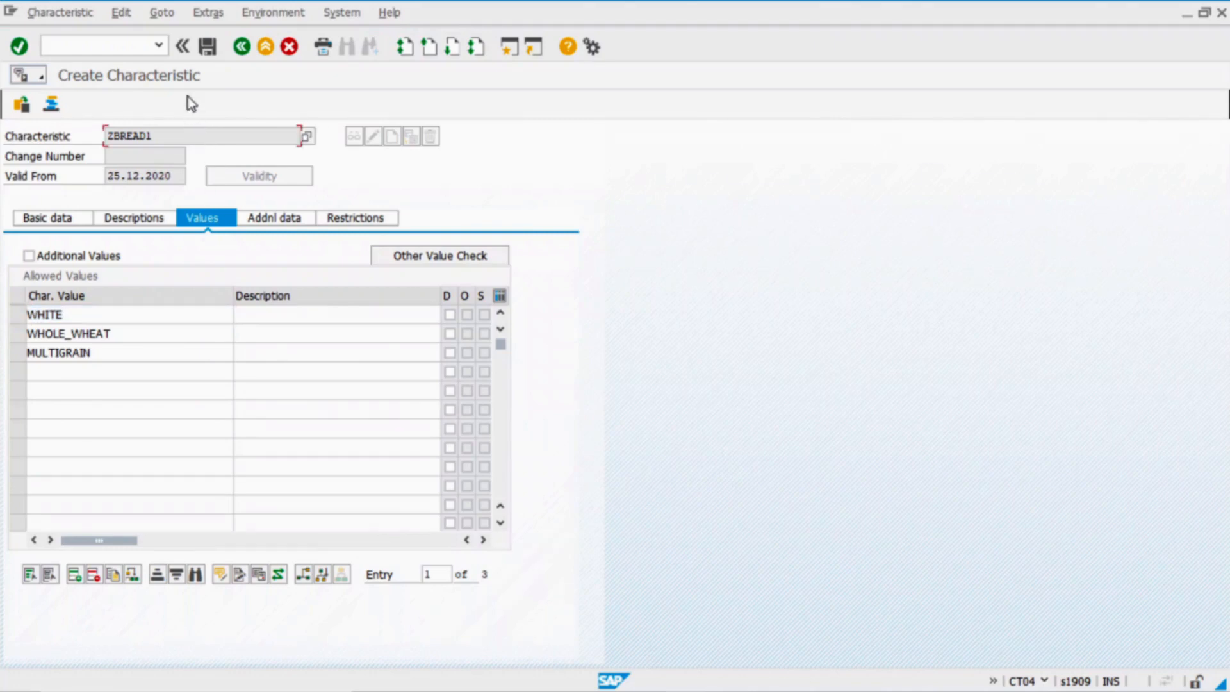
left_click(210, 52)
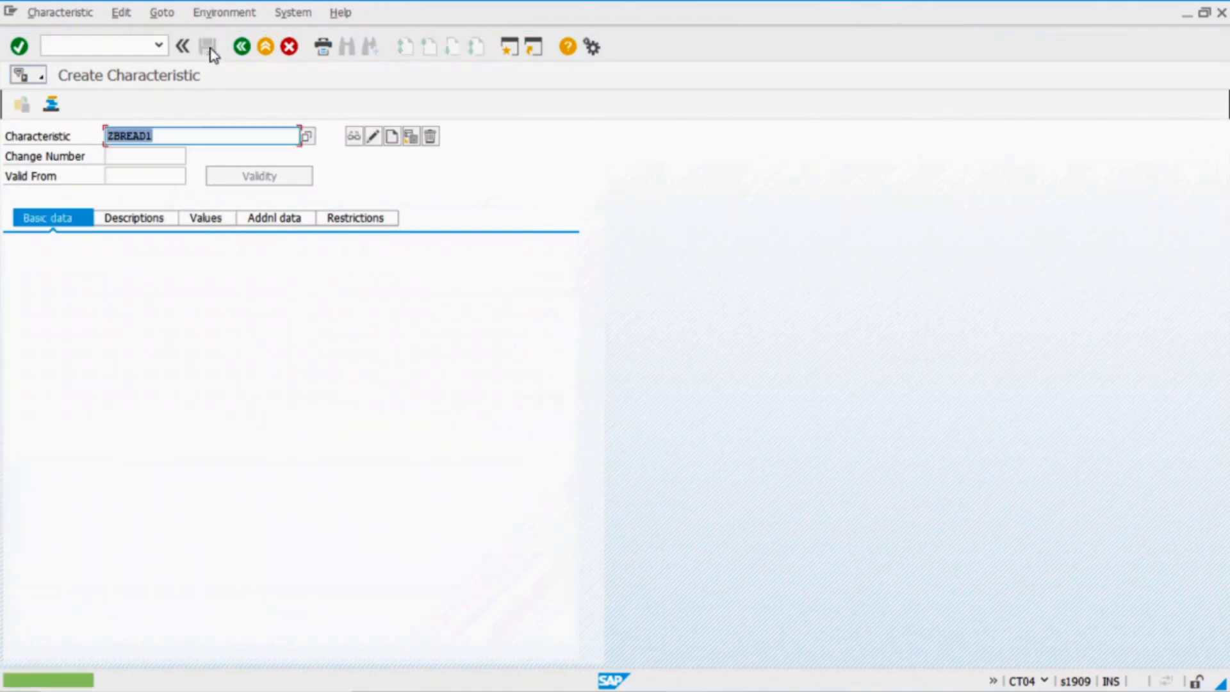
Copy the sauce code ZSAUCE1 from Excel cell F6
key("alt+Tab")
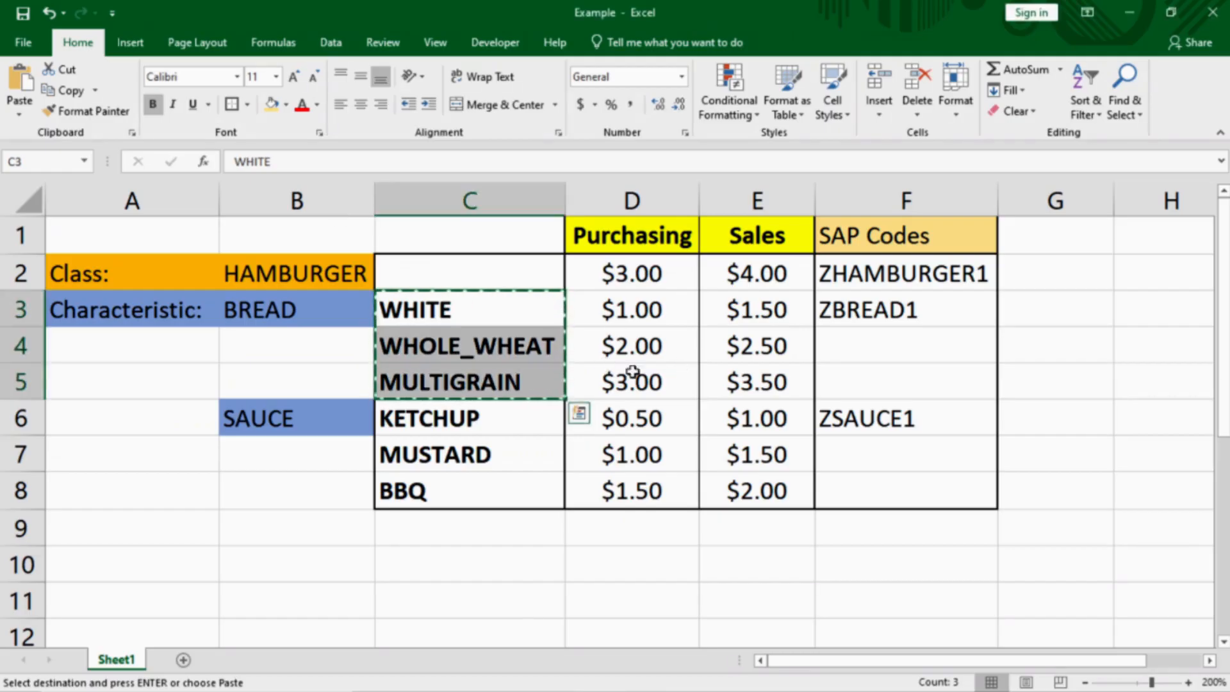
left_click(894, 420)
key("ctrl+c")
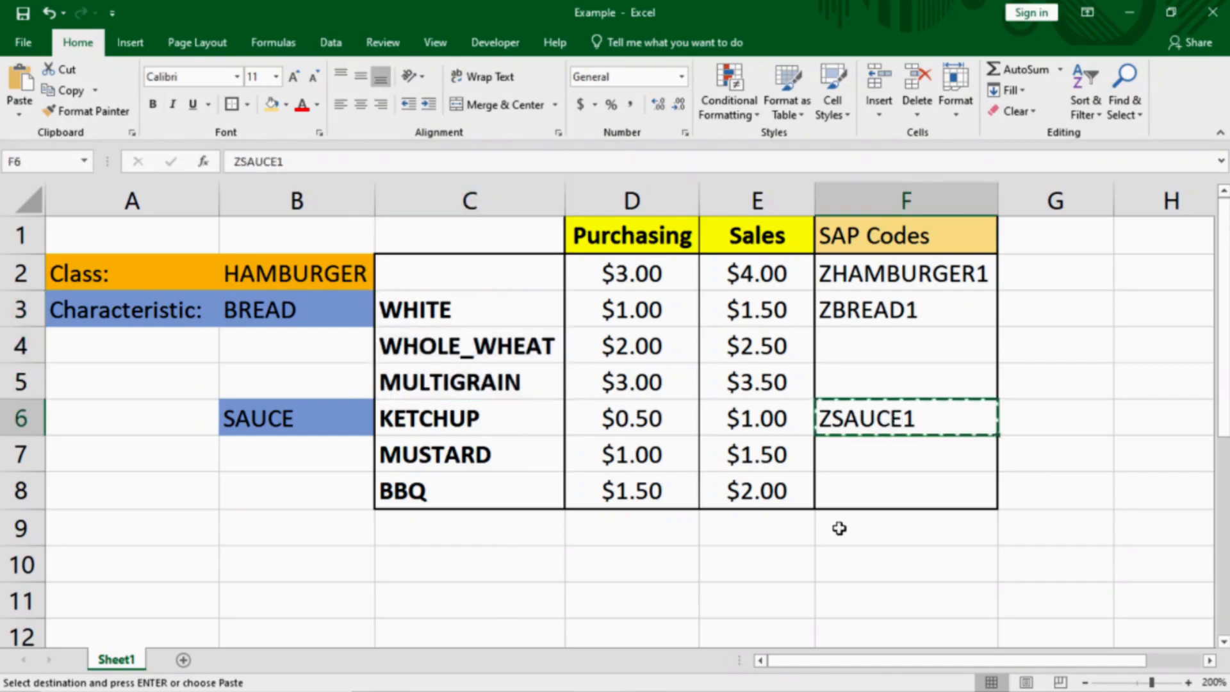
key("alt+Tab")
Create characteristic ZSAUCE1 described 'Sauce Type' with CHAR format and show its Values list
key("ctrl+v")
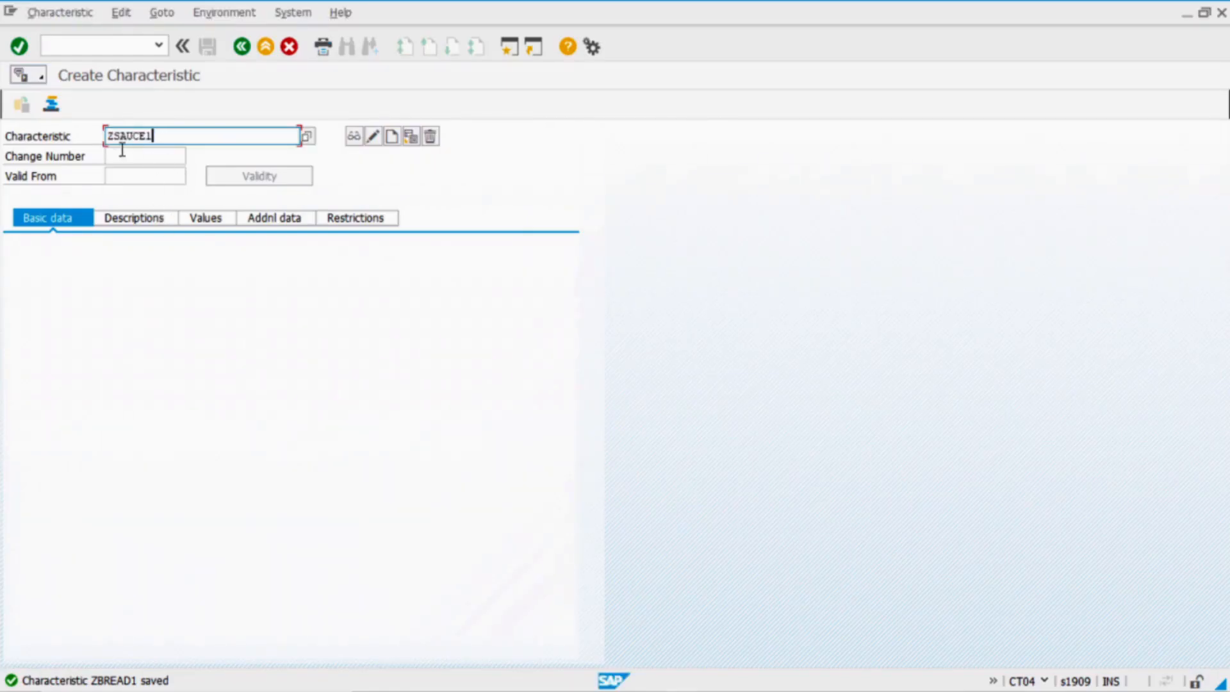
left_click(392, 138)
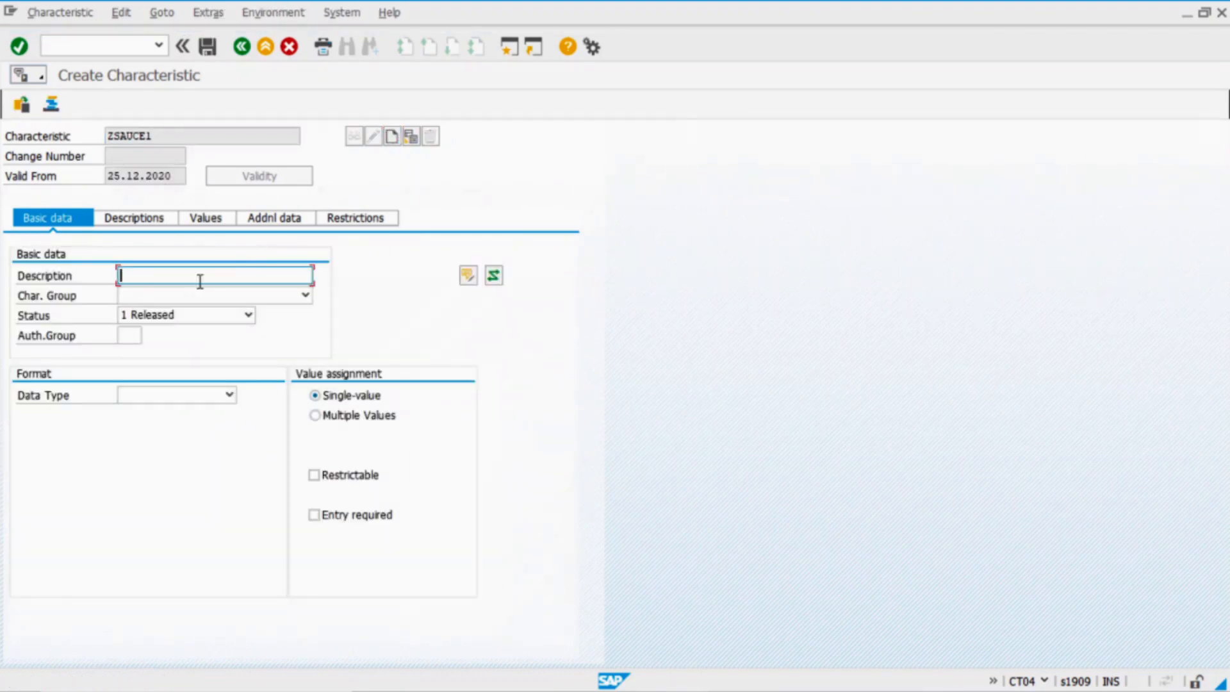
type("Sa")
left_click(144, 395)
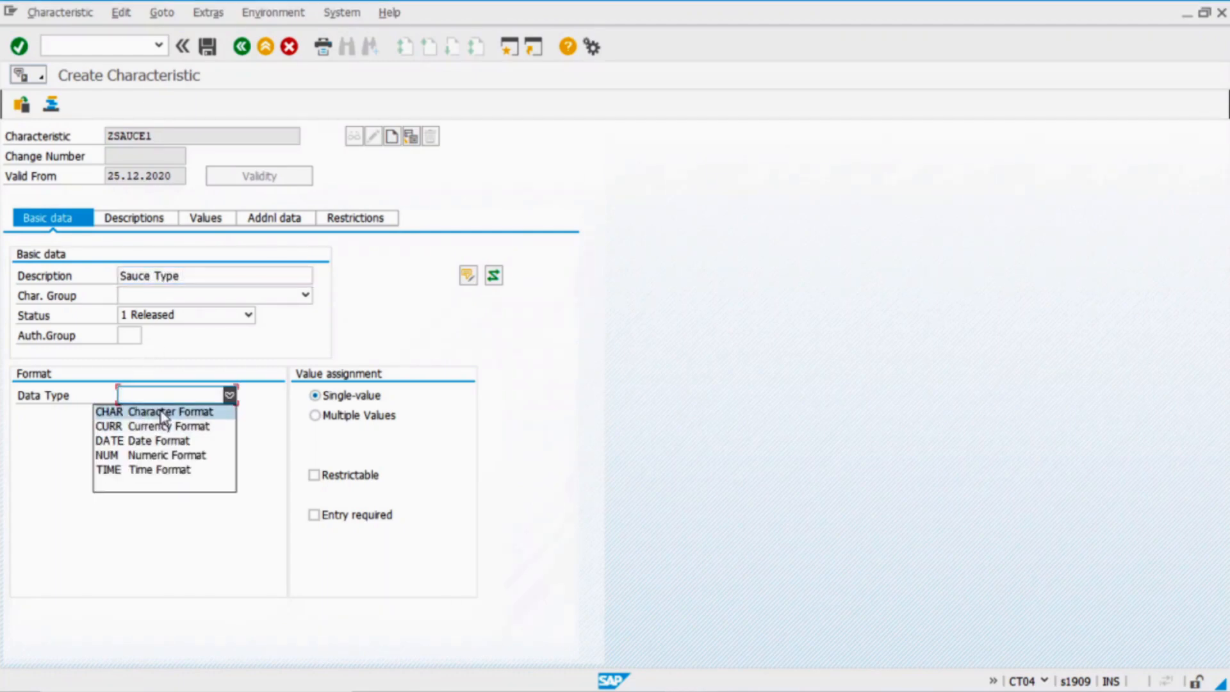
left_click(155, 412)
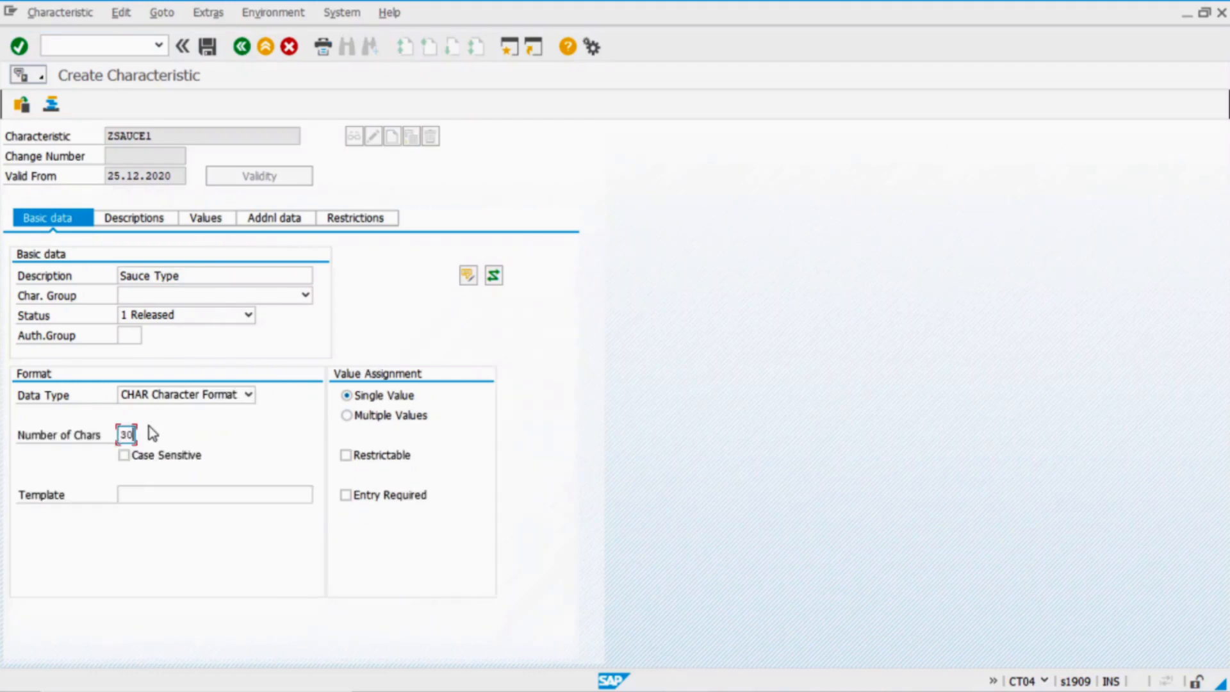
left_click(225, 222)
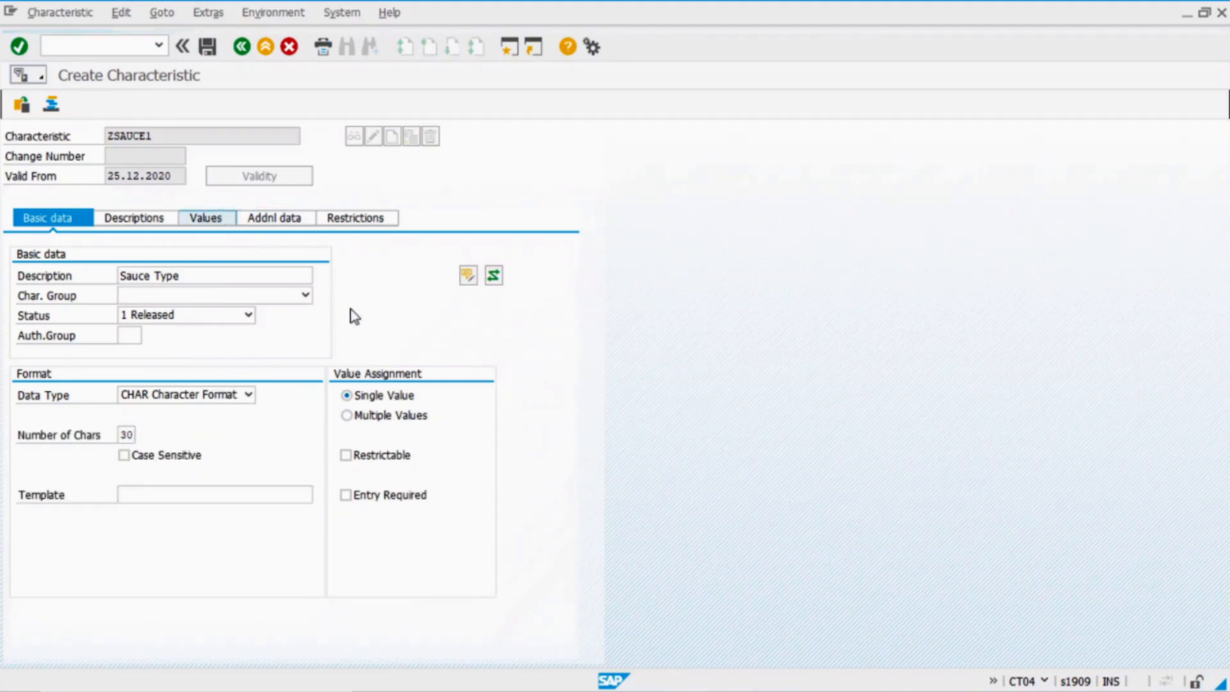
Paste KETCHUP, MUSTARD and BBQ from Excel C6:C8 as allowed values and save ZSAUCE1
key("alt+Tab")
left_click_drag(440, 429, 438, 492)
key("ctrl+c")
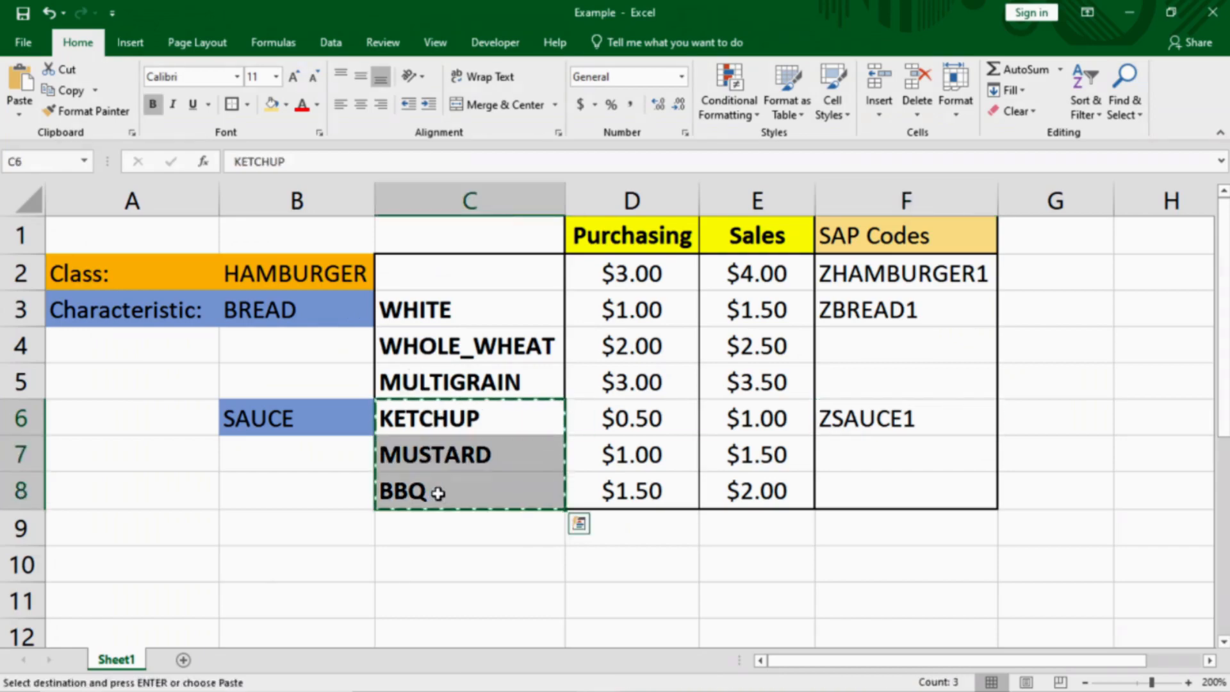
key("alt+Tab")
key("ctrl+v")
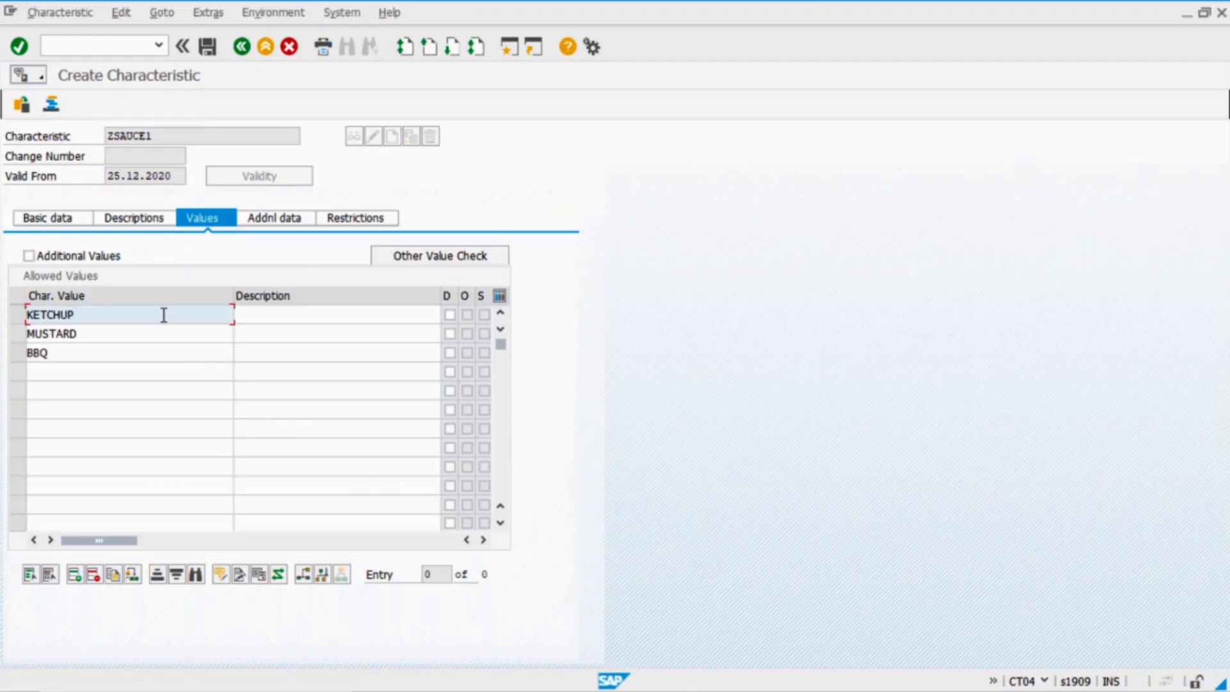
key("Return")
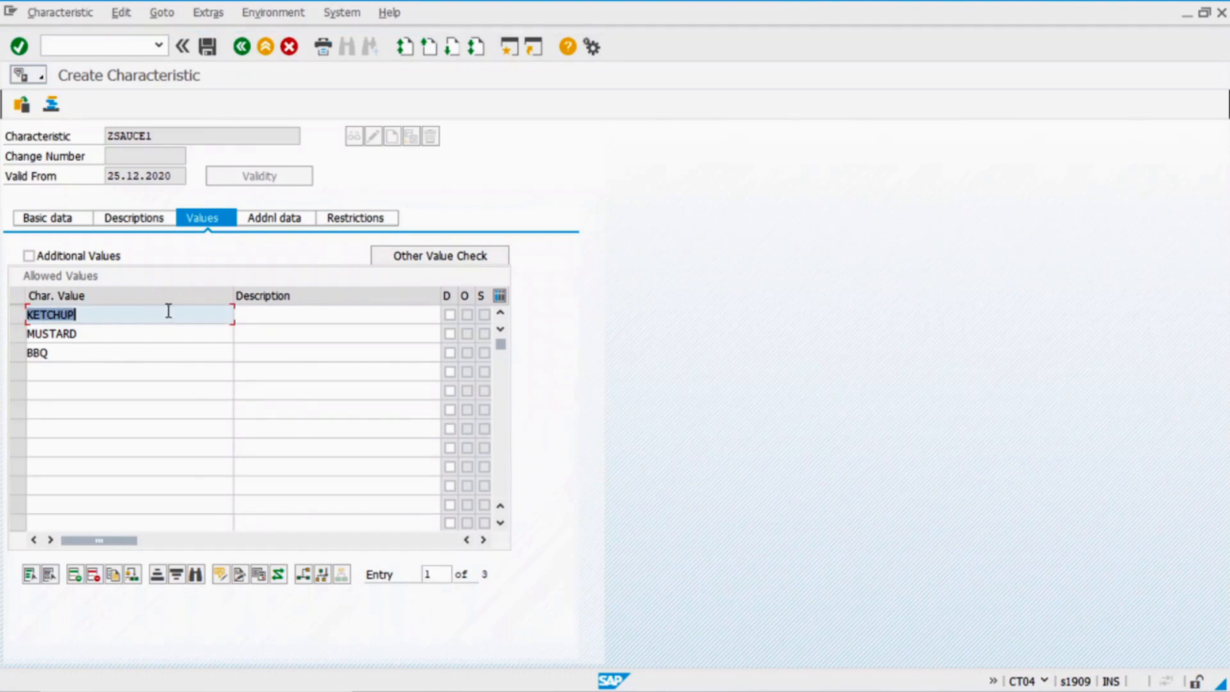
left_click(207, 51)
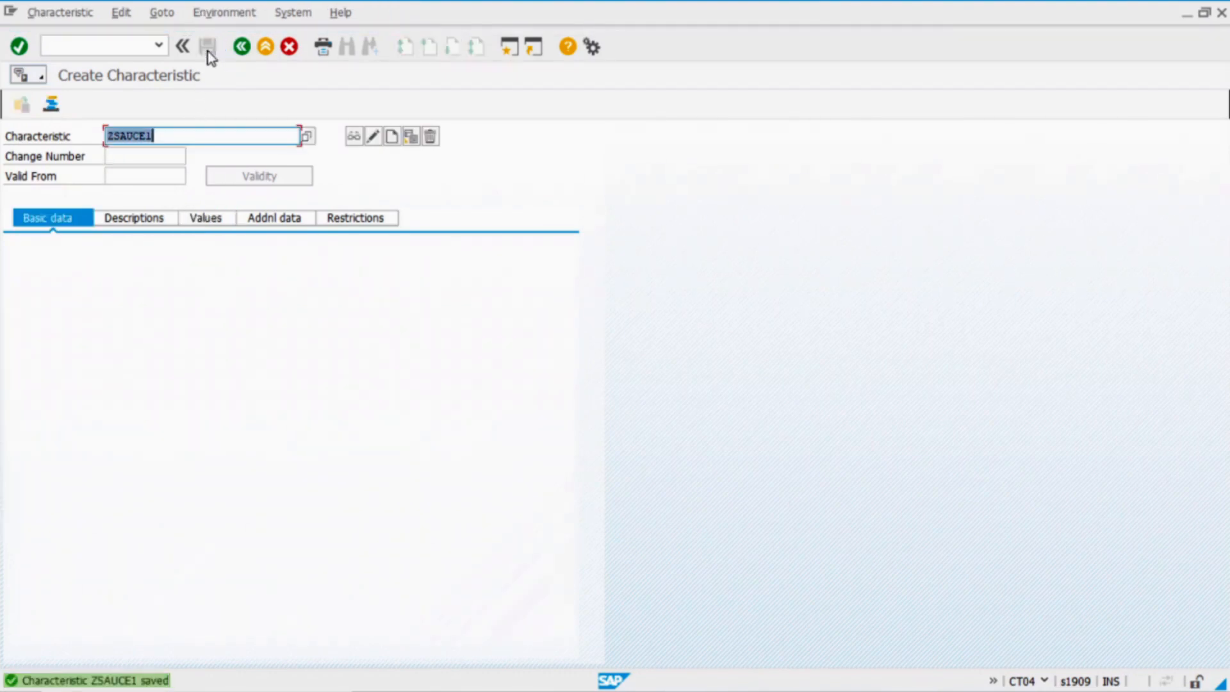
Copy ZHAMBURGER1 from Excel F2 and enter it as the class in CL02
key("alt+Tab")
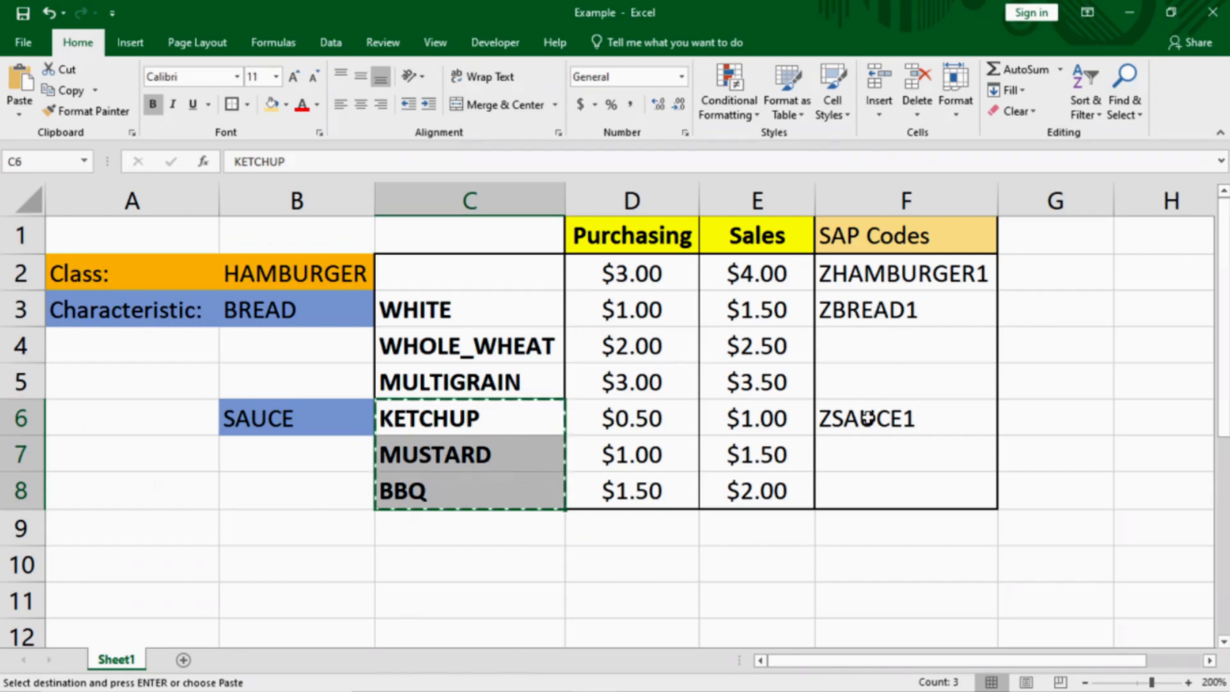
left_click(890, 275)
key("ctrl+c")
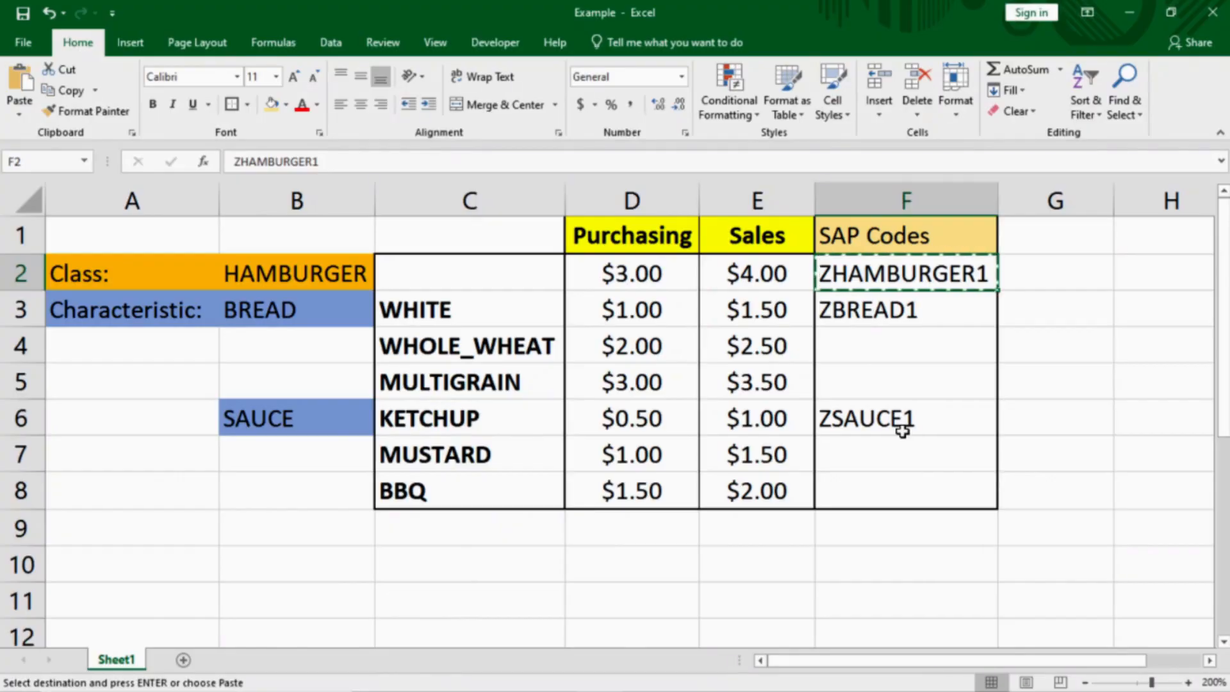
key("alt+Tab")
left_click(241, 47)
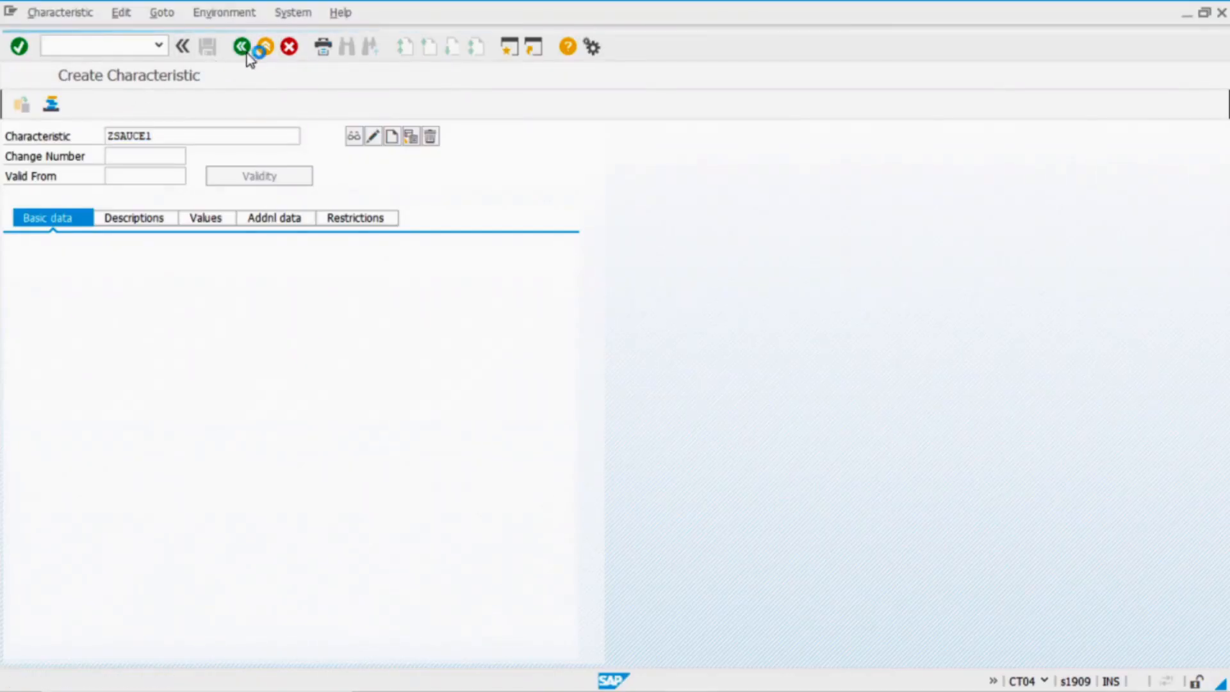
double_click(153, 343)
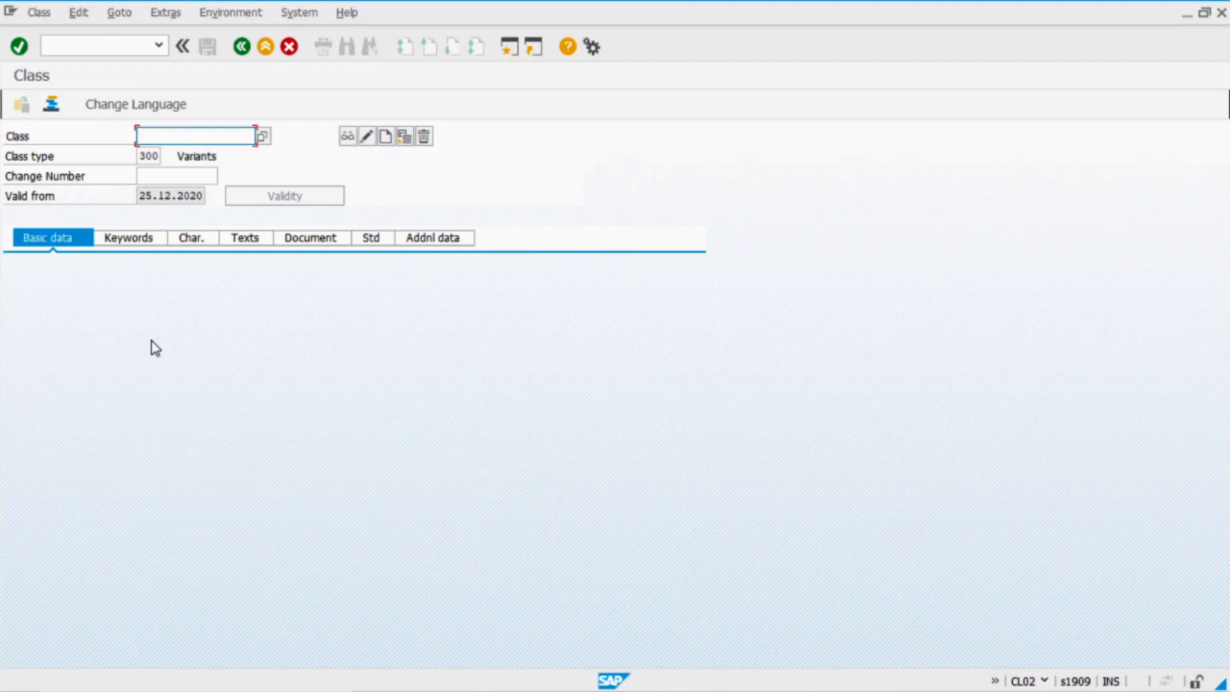
key("ctrl+v")
Create class ZHAMBURGER1 with description Hamburger
left_click(385, 138)
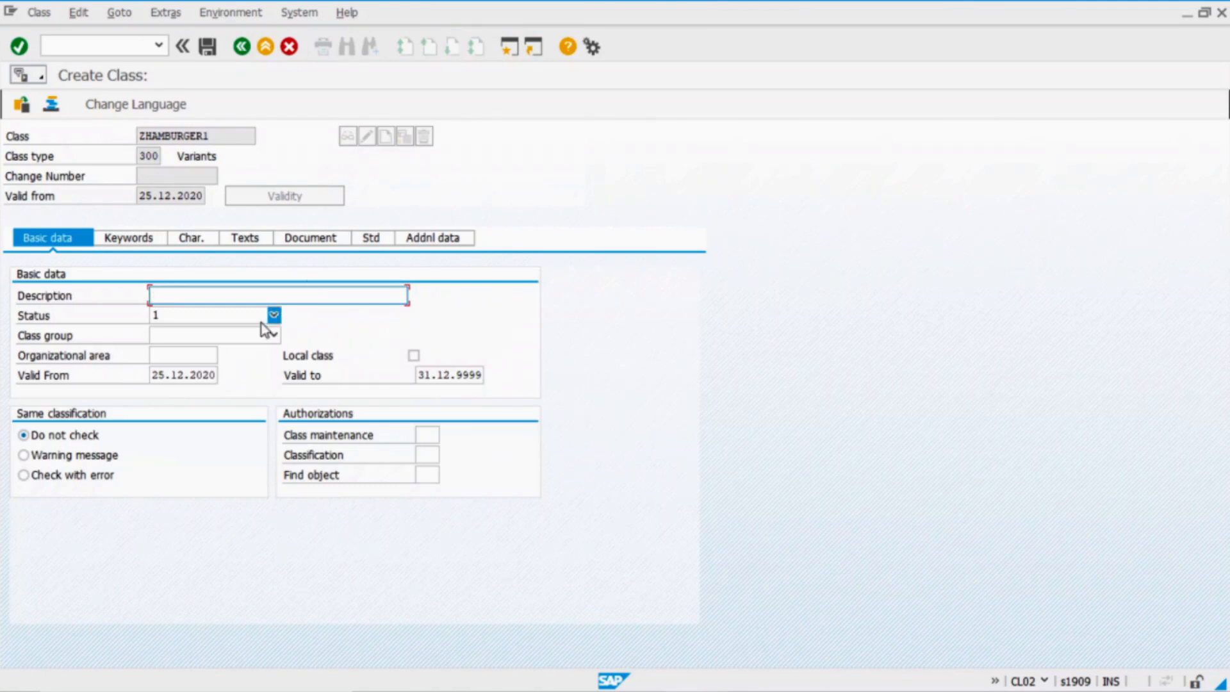
type("H")
key("Down")
key("Return")
Assign characteristics ZBREAD1 and ZSAUCE1, copied from Excel, to class ZHAMBURGER1
left_click(191, 238)
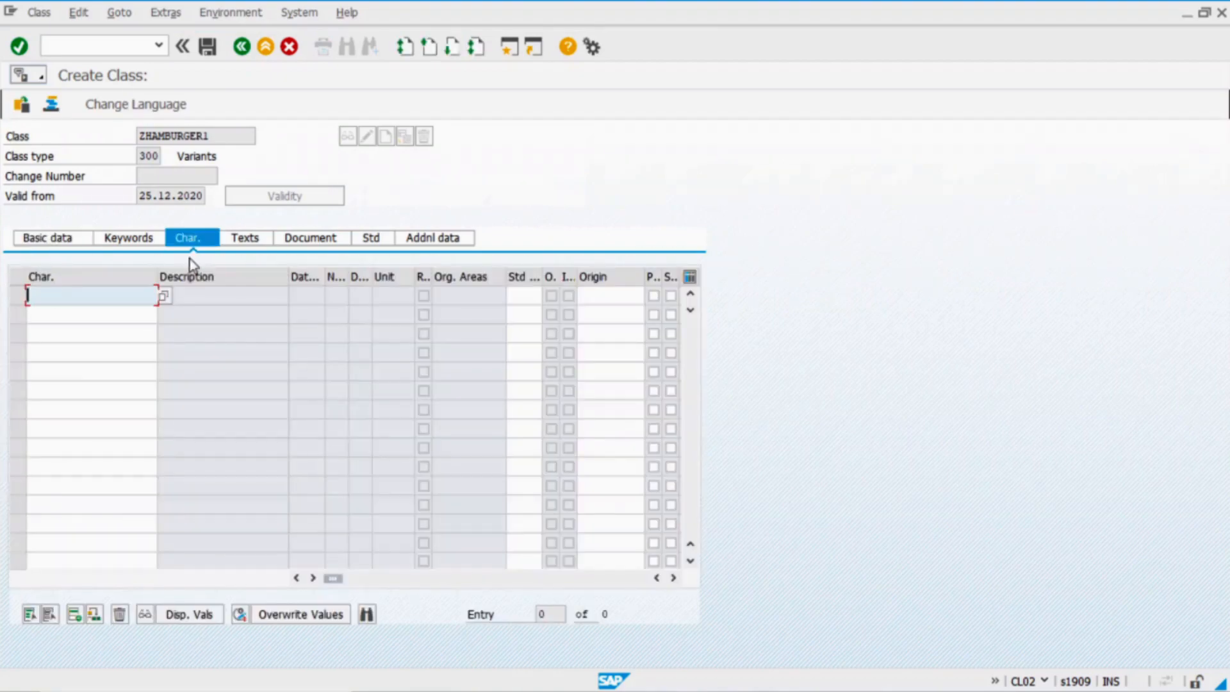
key("alt+Tab")
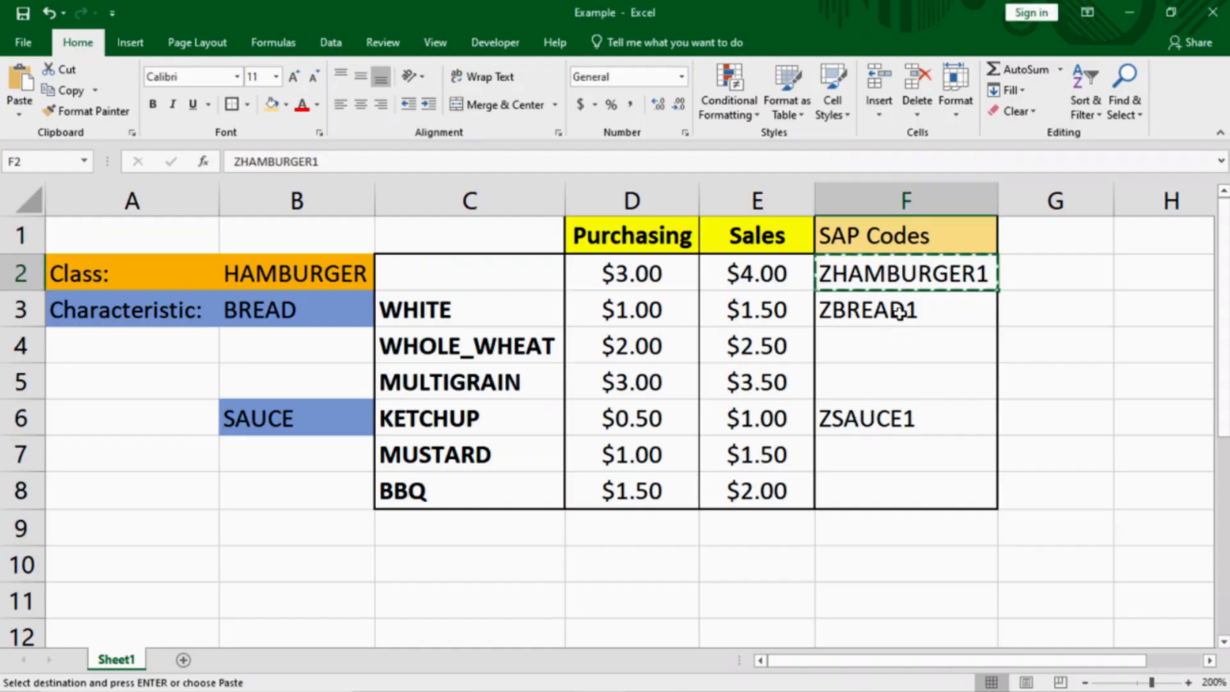
left_click(900, 313)
key("ctrl+c")
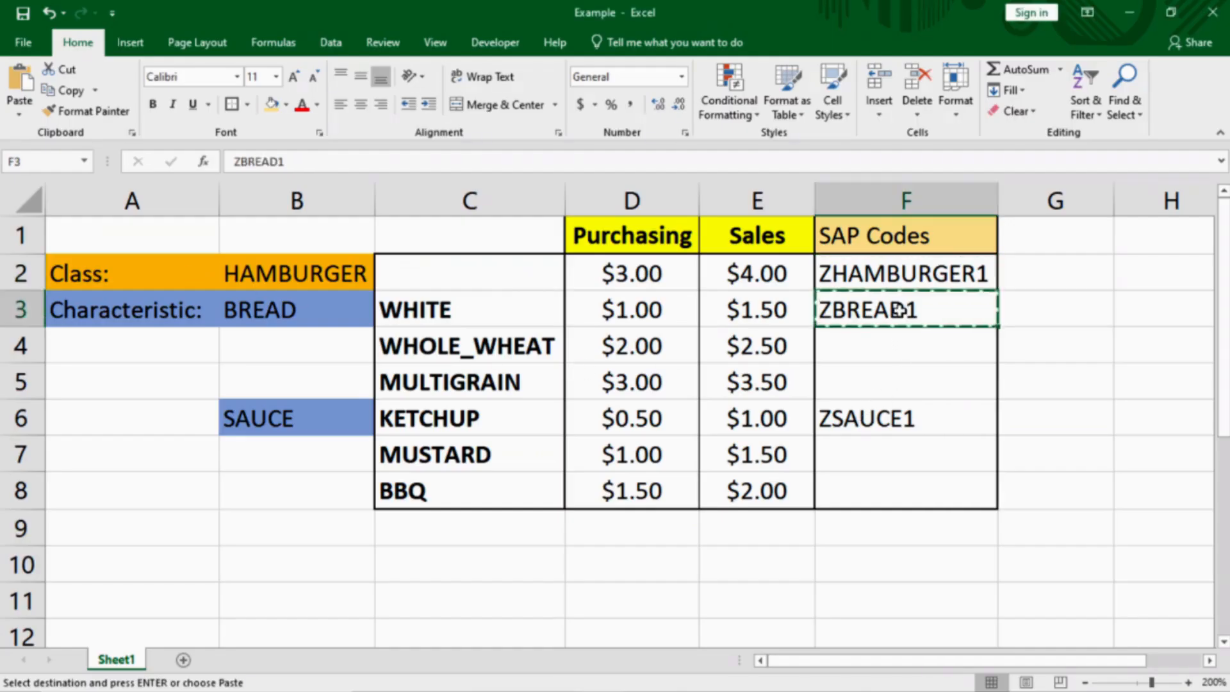
key("alt+Tab")
key("ctrl+v")
key("alt+Tab")
left_click(904, 418)
key("ctrl+c")
key("alt+Tab")
left_click(91, 315)
key("ctrl+v")
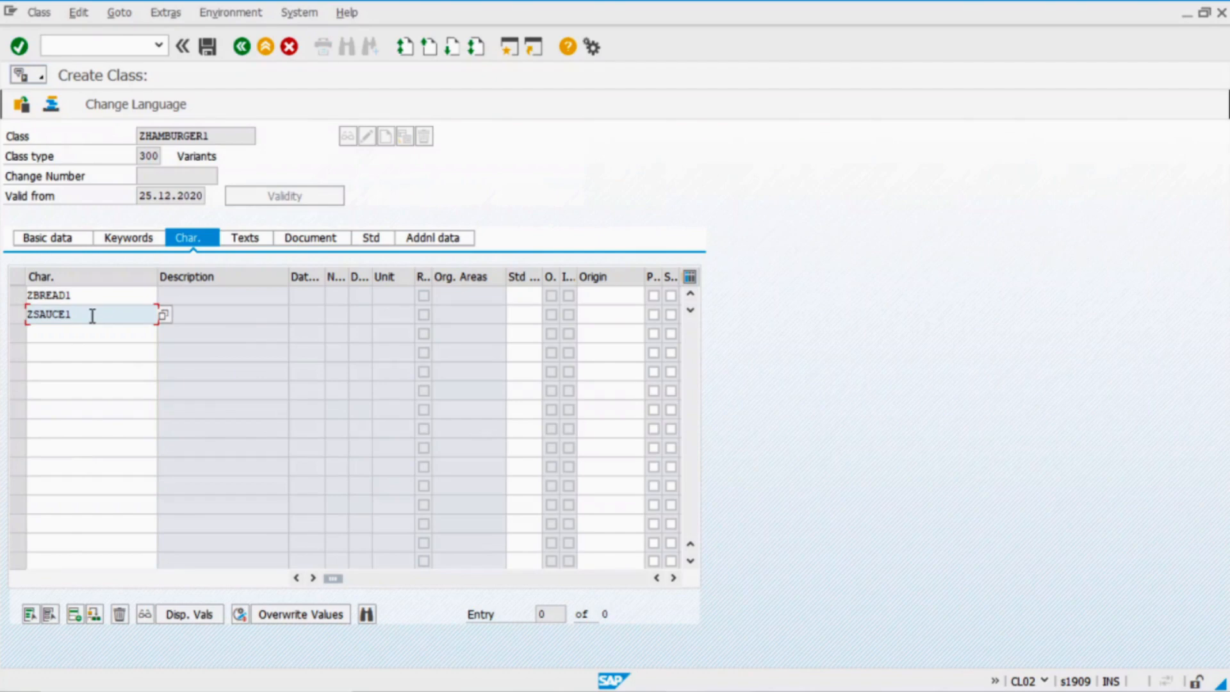
key("Return")
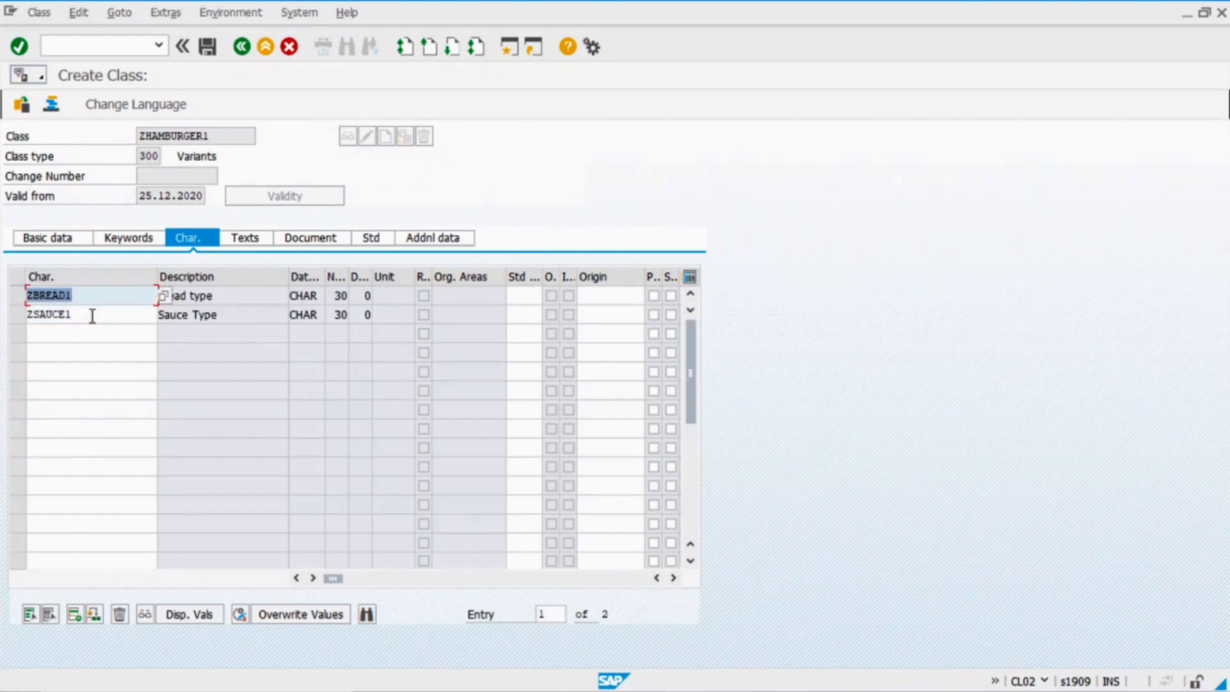
Keep the class status at 1 and save the Hamburger class
left_click(137, 236)
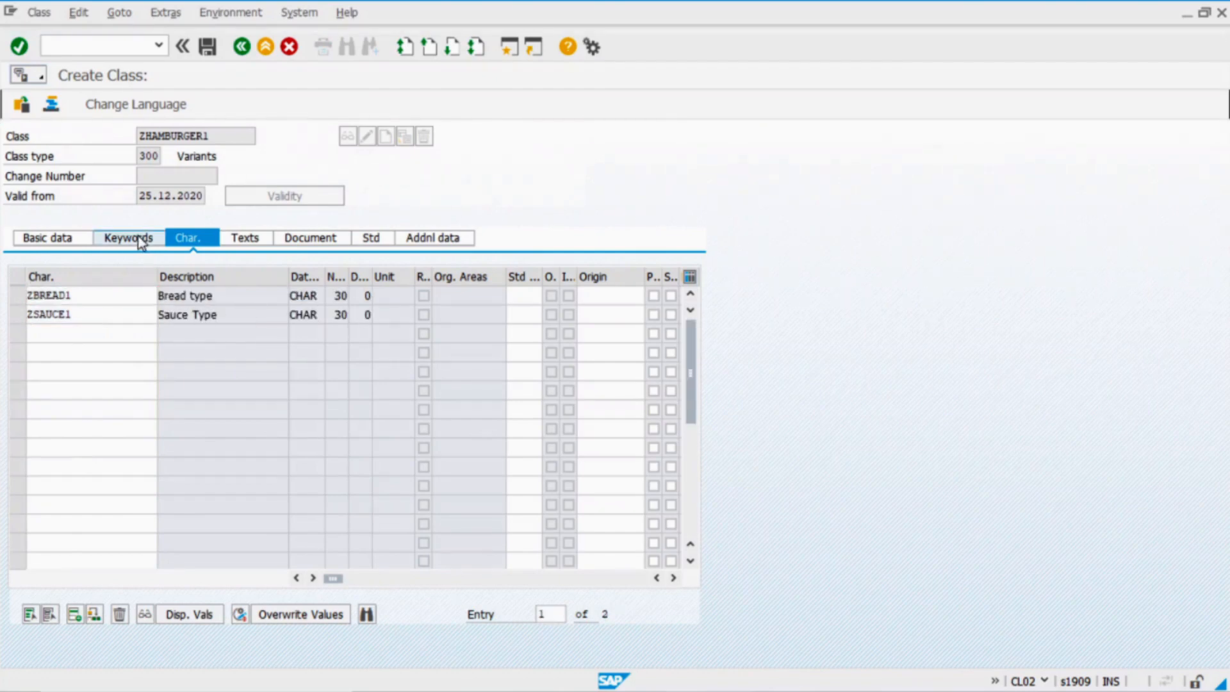
left_click(54, 239)
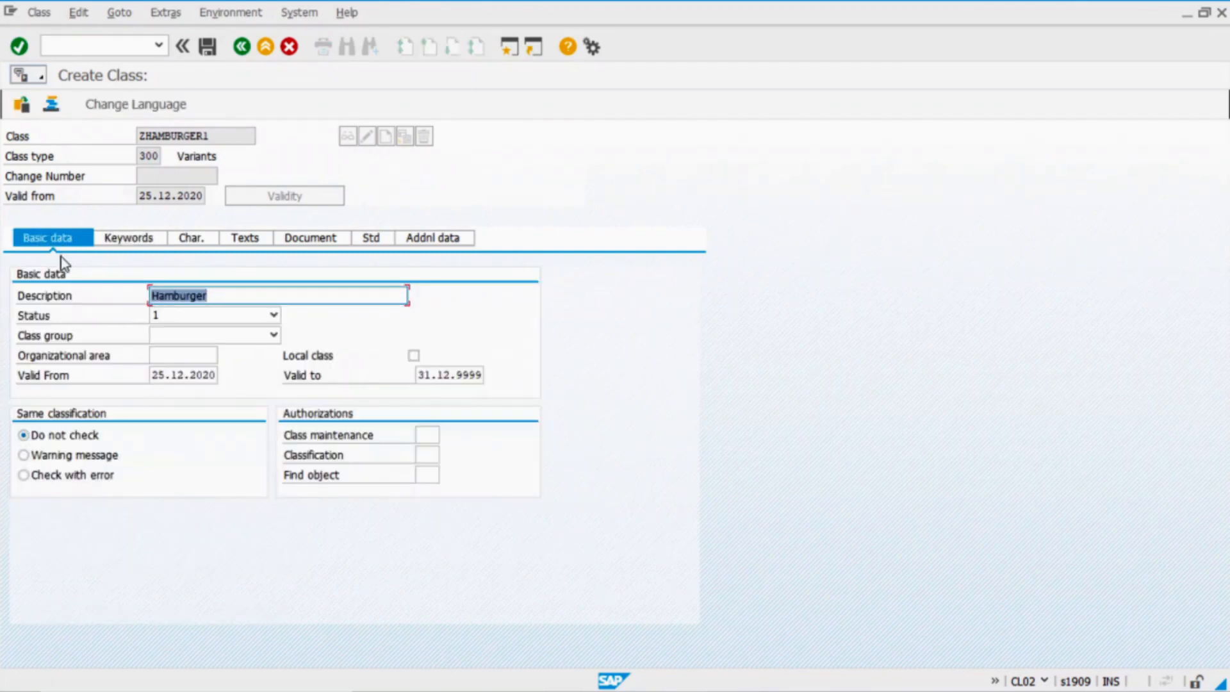
left_click(266, 317)
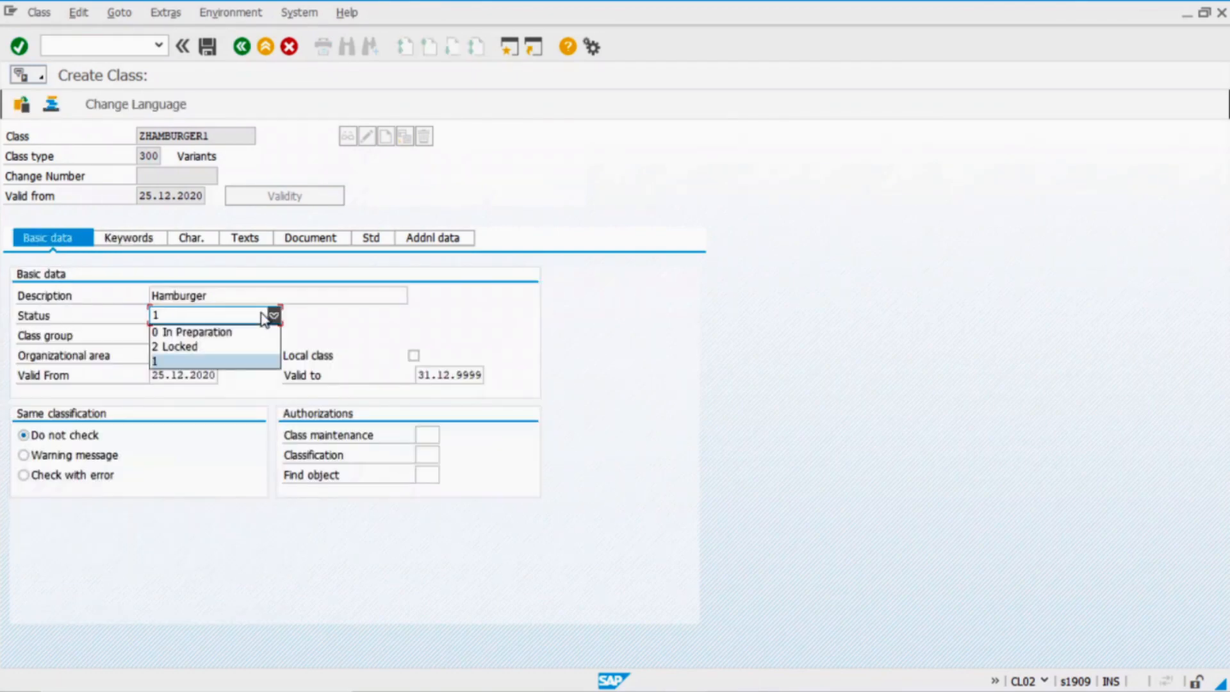
left_click(264, 318)
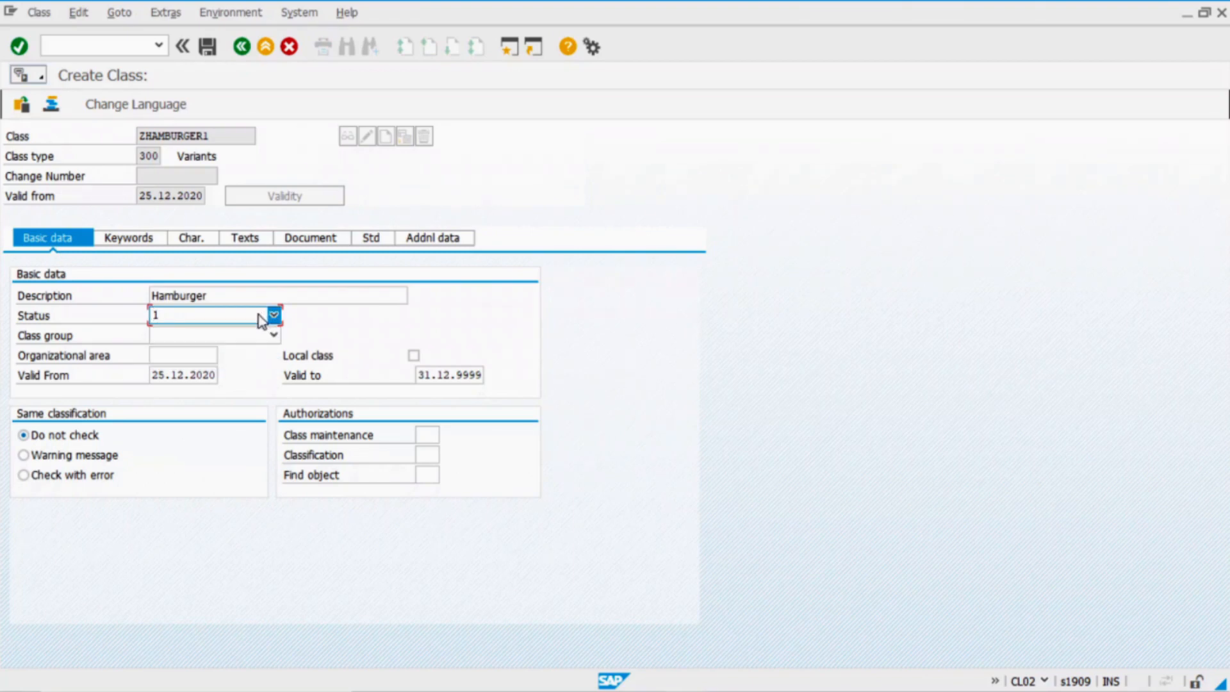
left_click(208, 48)
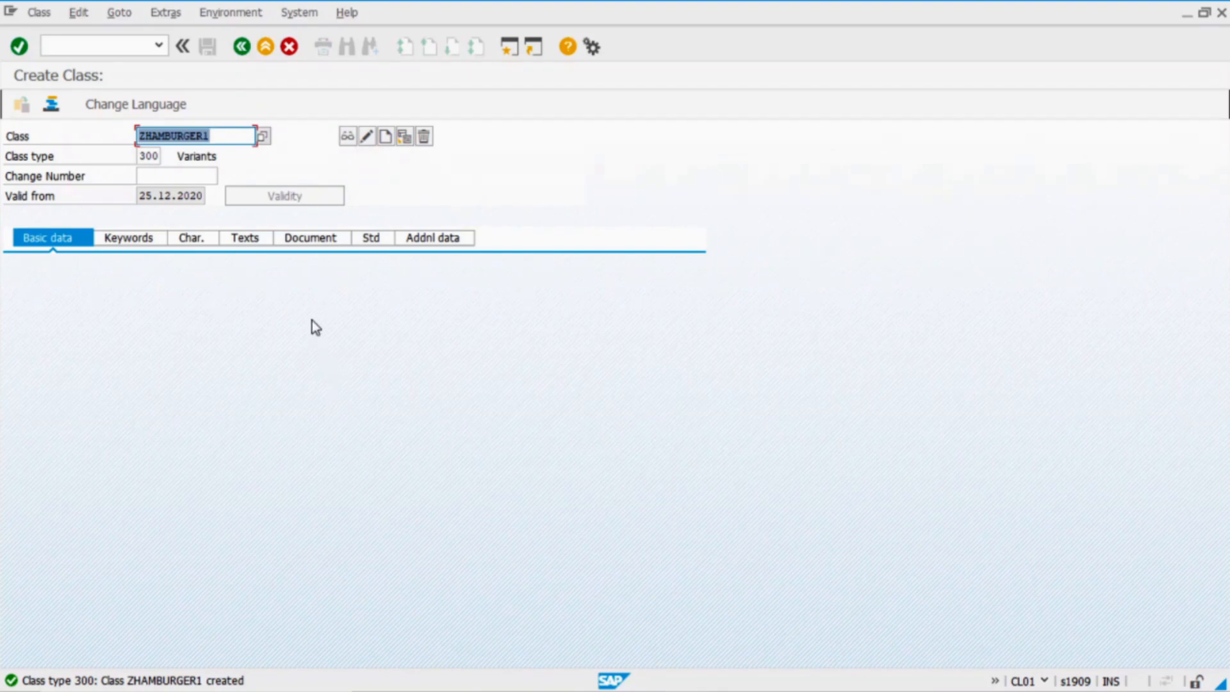
In CT04, create characteristic ZVARIANT_CONDITION_MM described 'Variant condition MM'
left_click(242, 46)
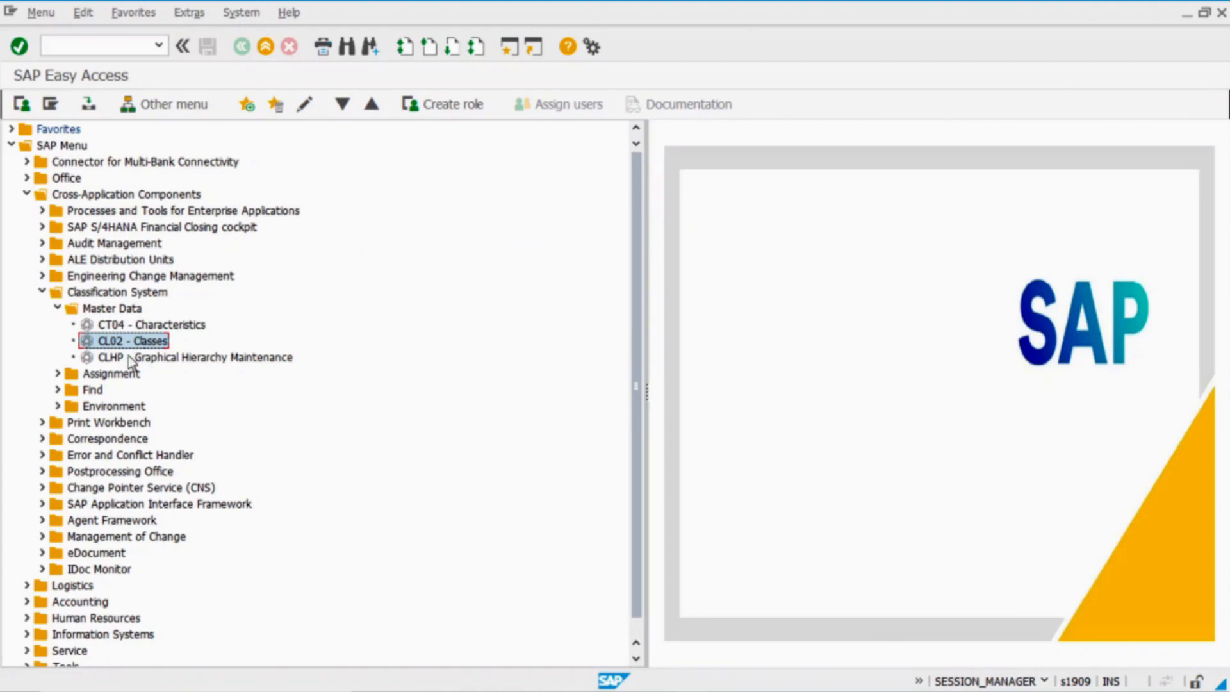
double_click(161, 325)
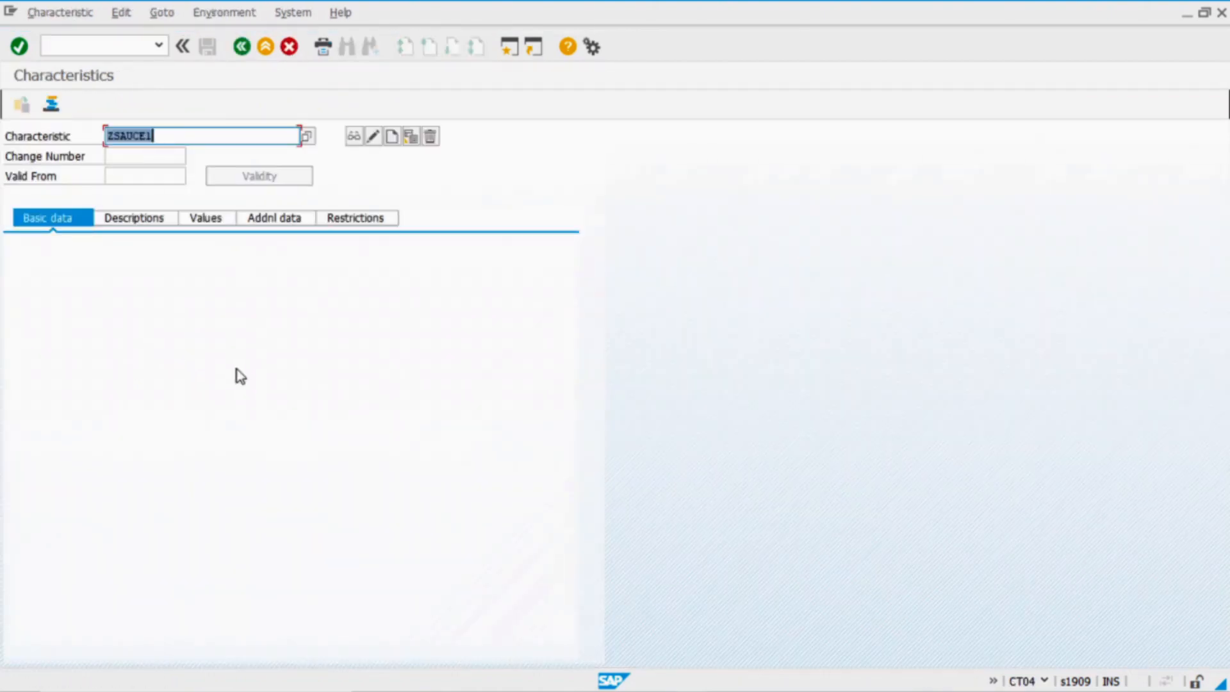
key("Delete")
left_click(199, 136)
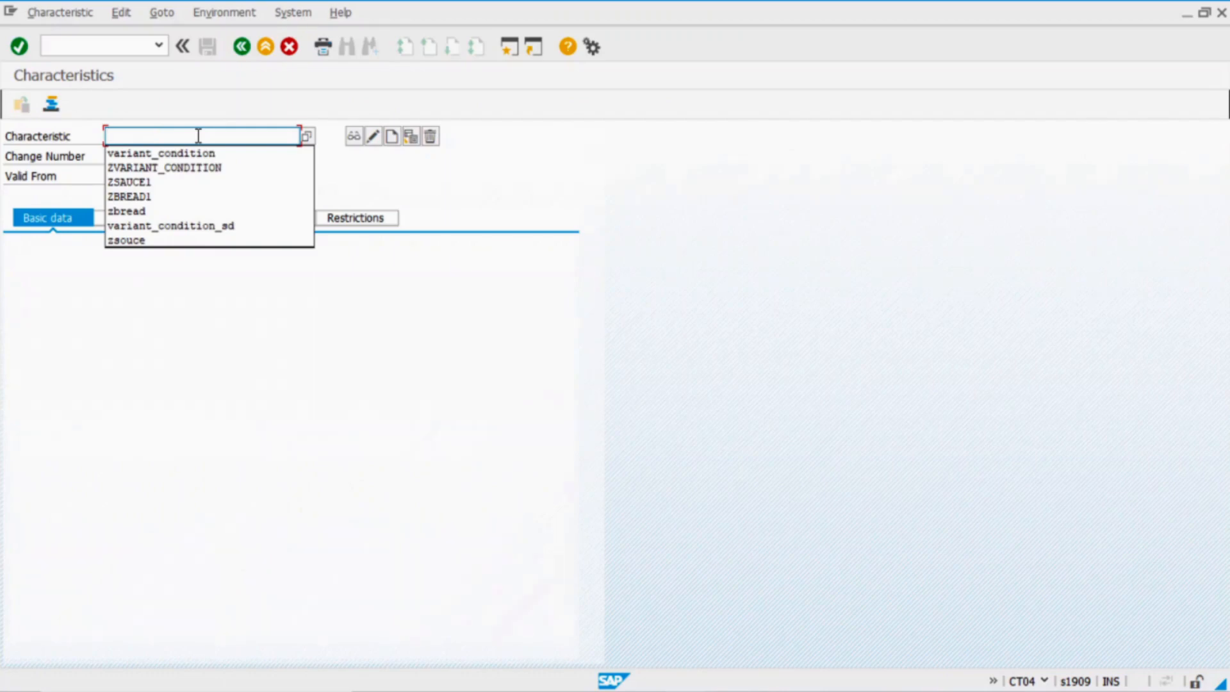
key("Down")
key("Down")
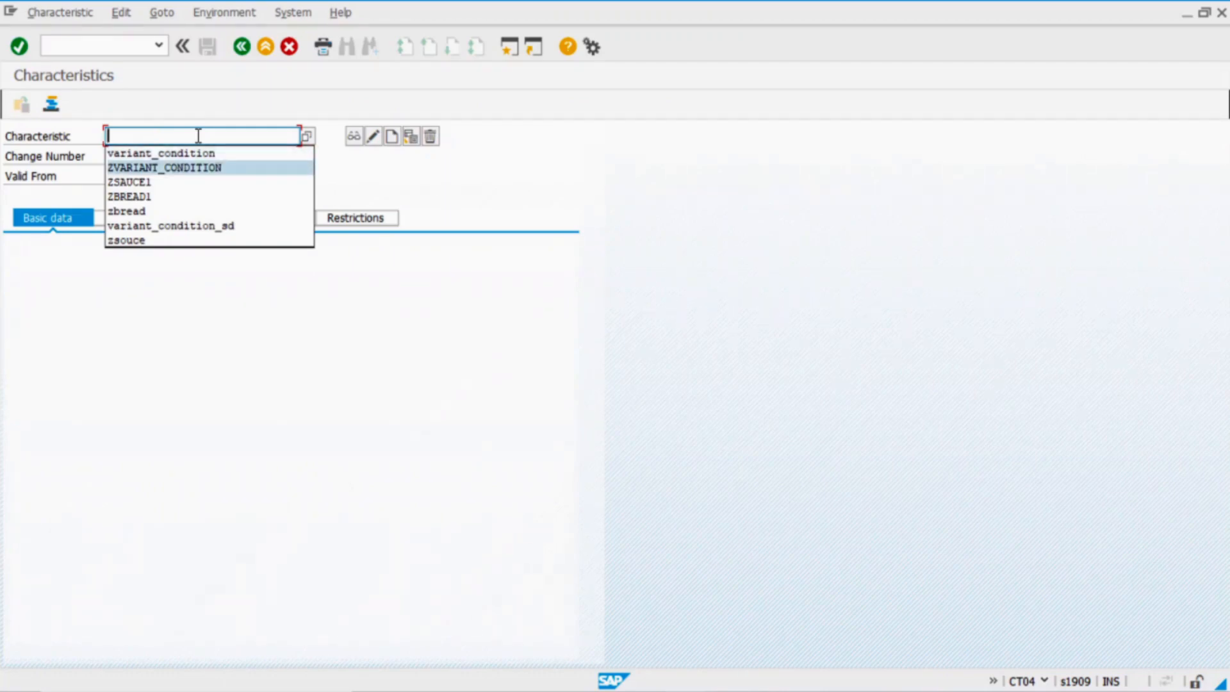
key("Return")
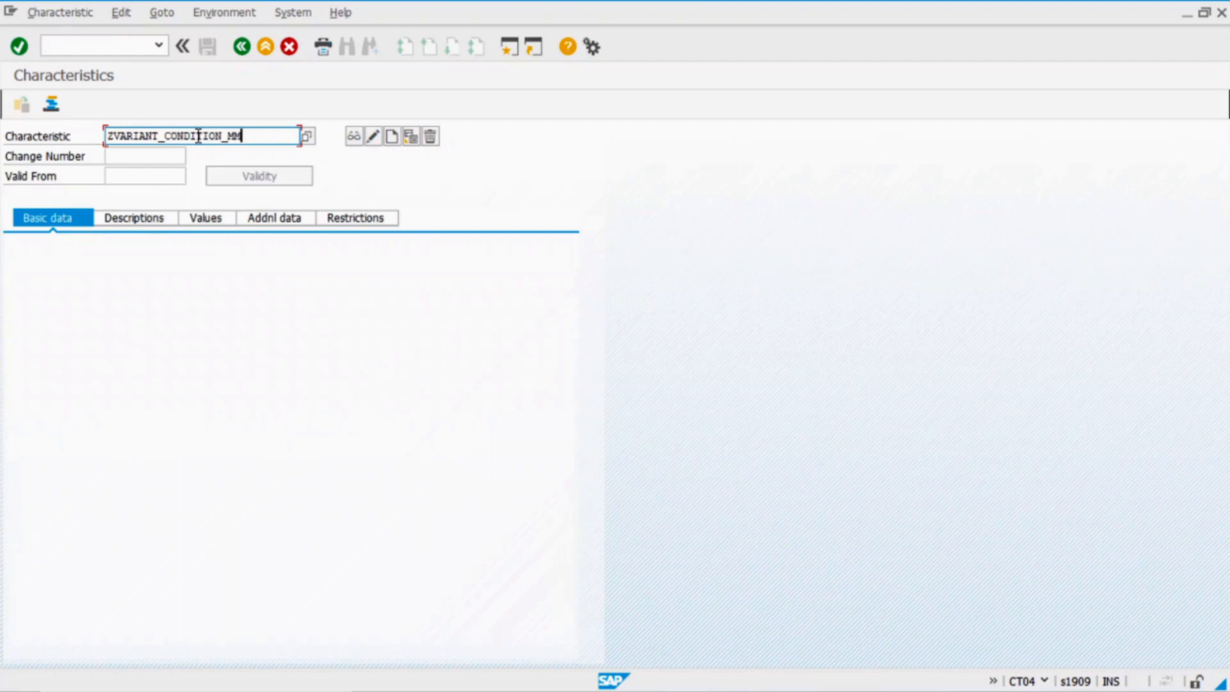
left_click(391, 137)
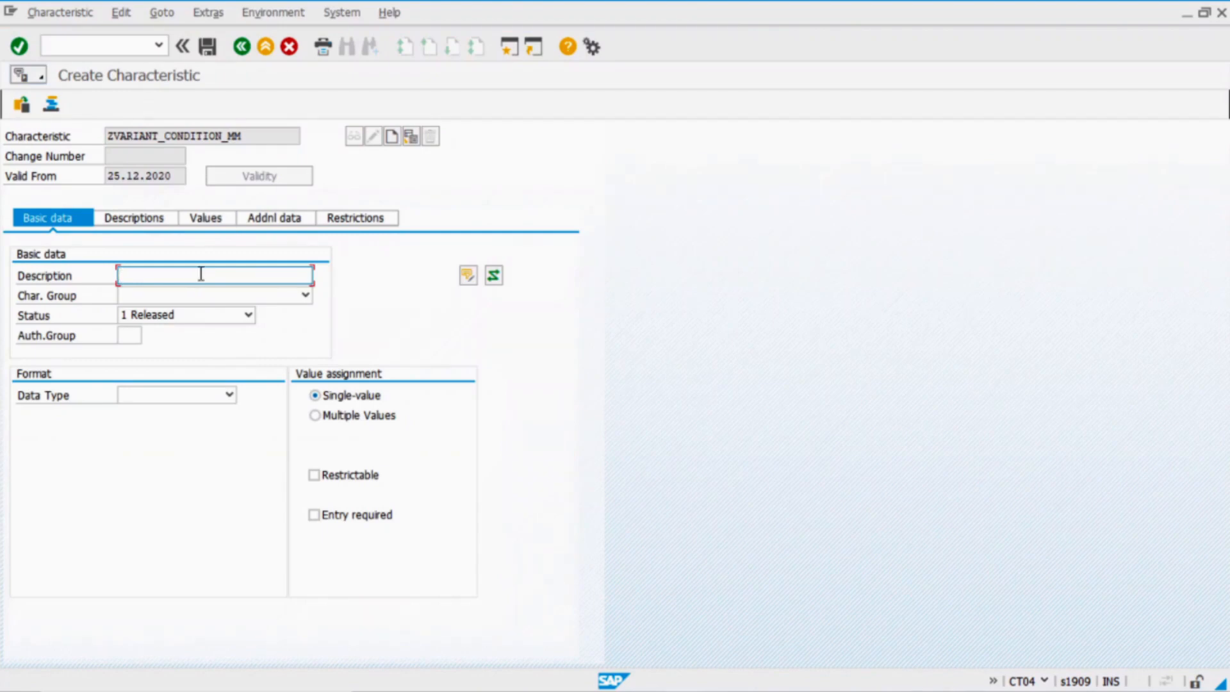
type("va")
key("Down")
key("Return")
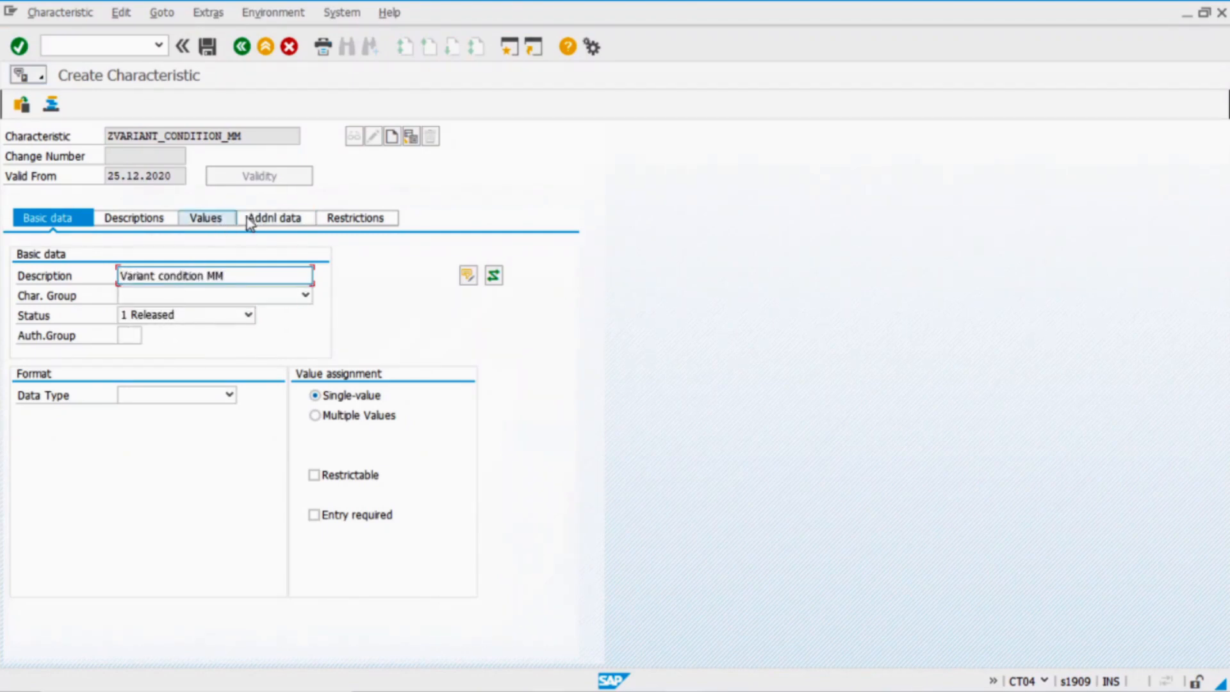
Reference table field MMCOM-VKOND in the characteristic's additional data
left_click(271, 217)
left_click(153, 276)
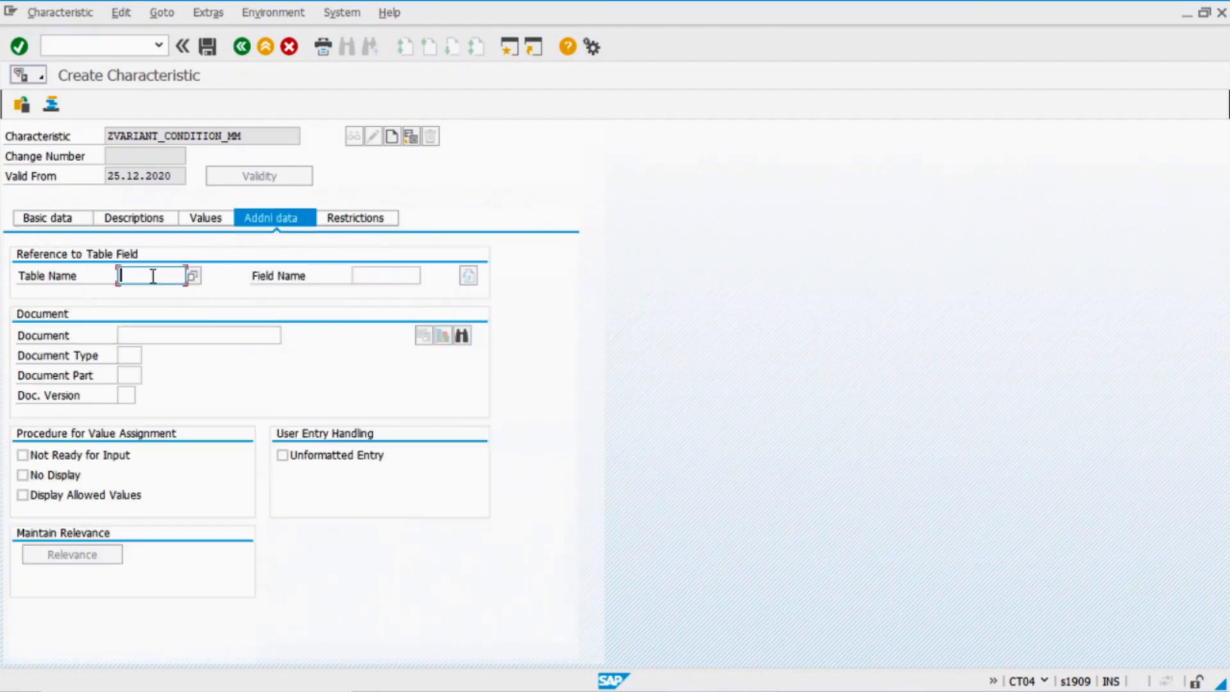
key("BackSpace")
key("Down")
key("Tab")
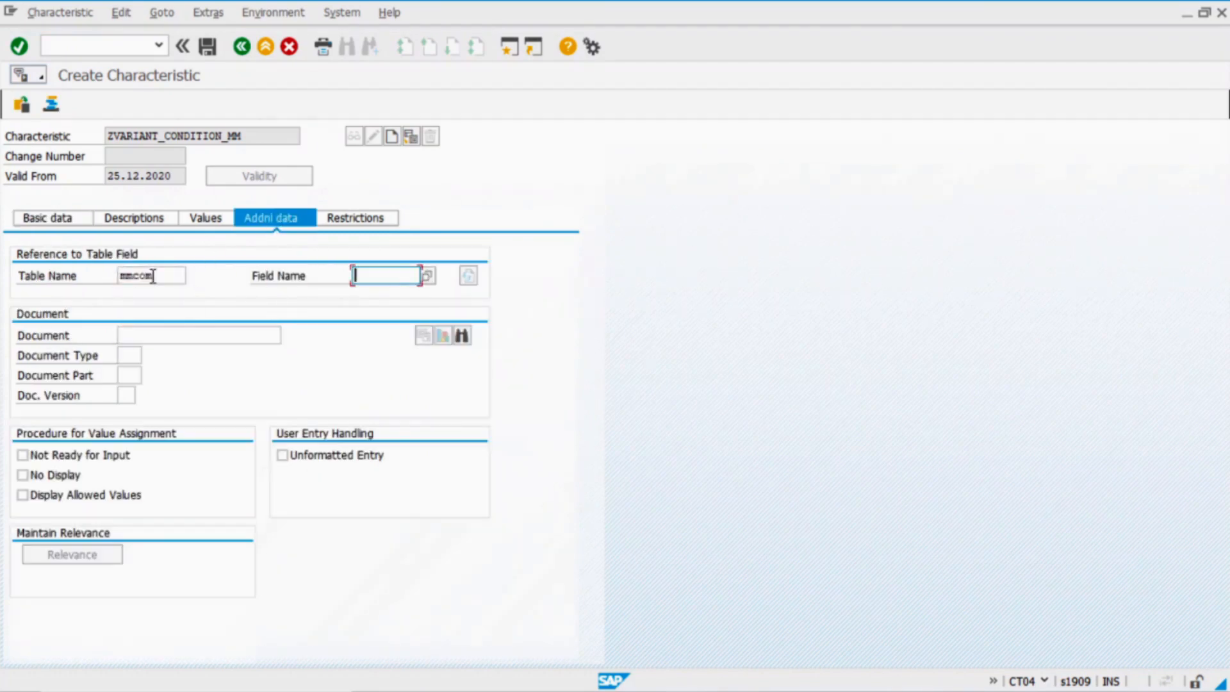
key("BackSpace")
key("Down")
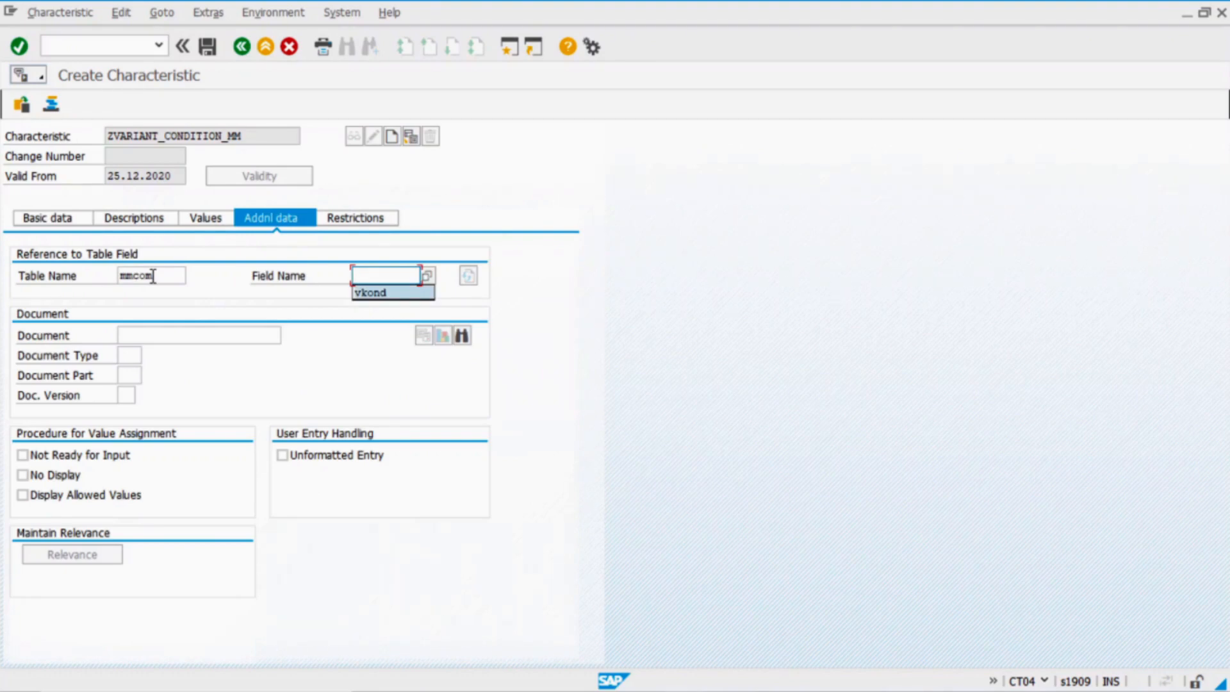
key("Return")
key("Return")
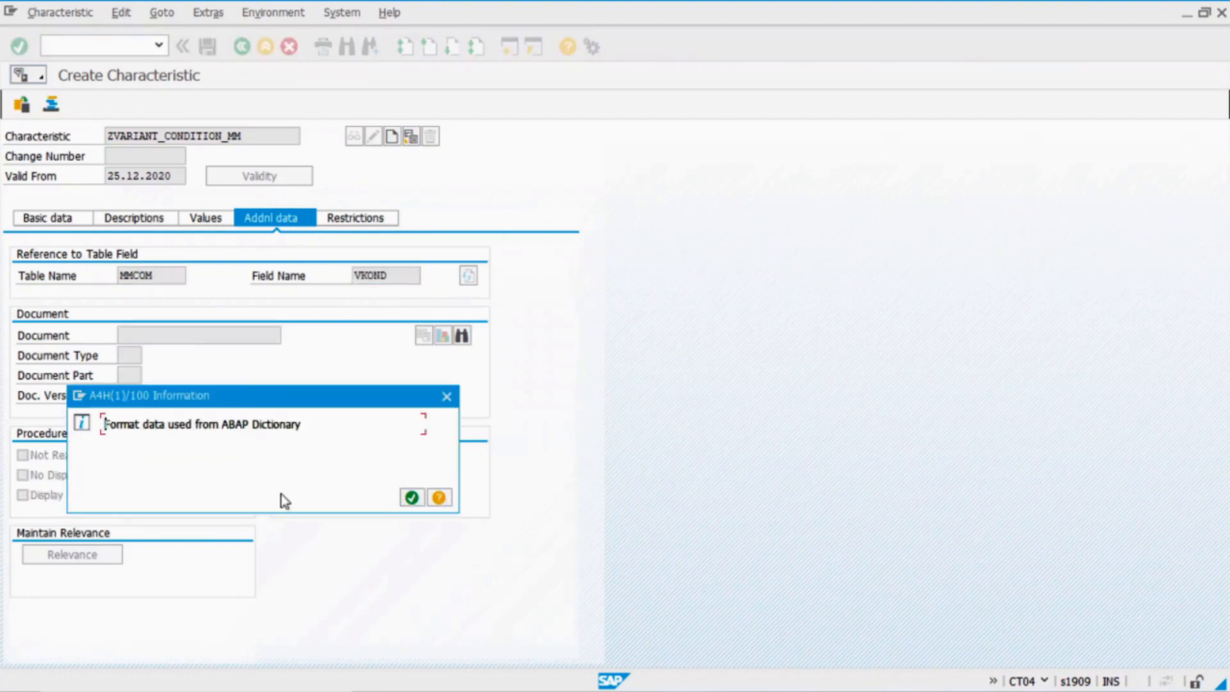
left_click(407, 500)
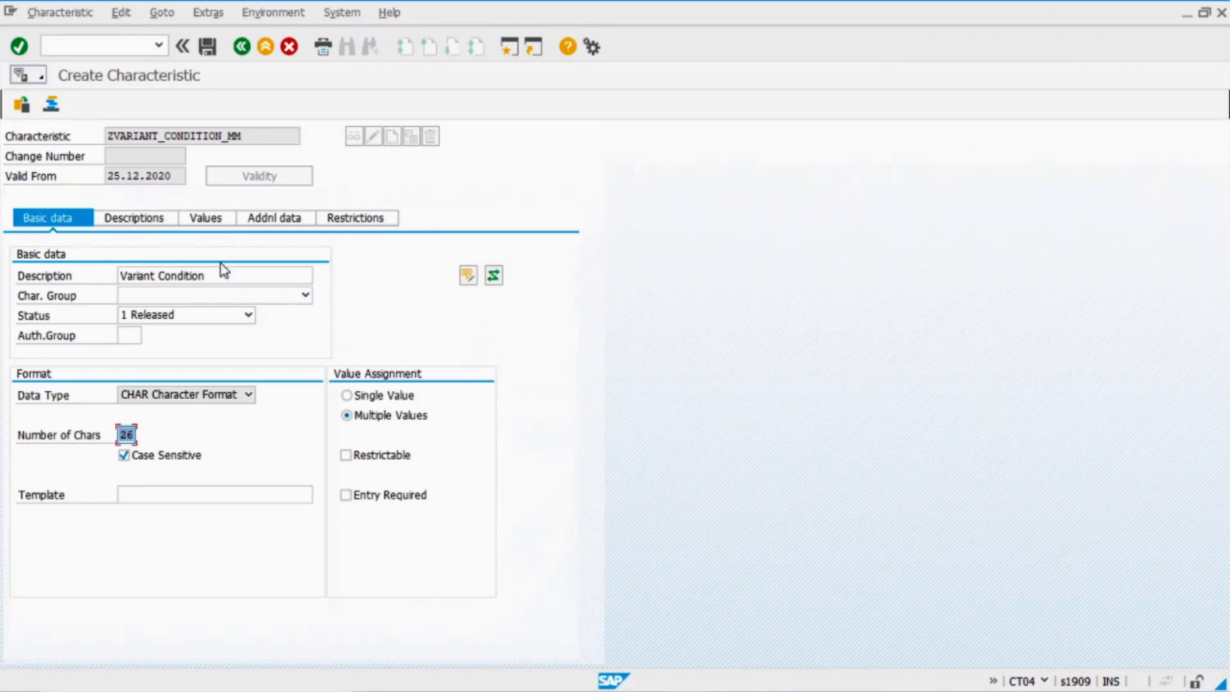
Mark the characteristic as not displayed and save ZVARIANT_CONDITION_MM
left_click(282, 221)
left_click(22, 475)
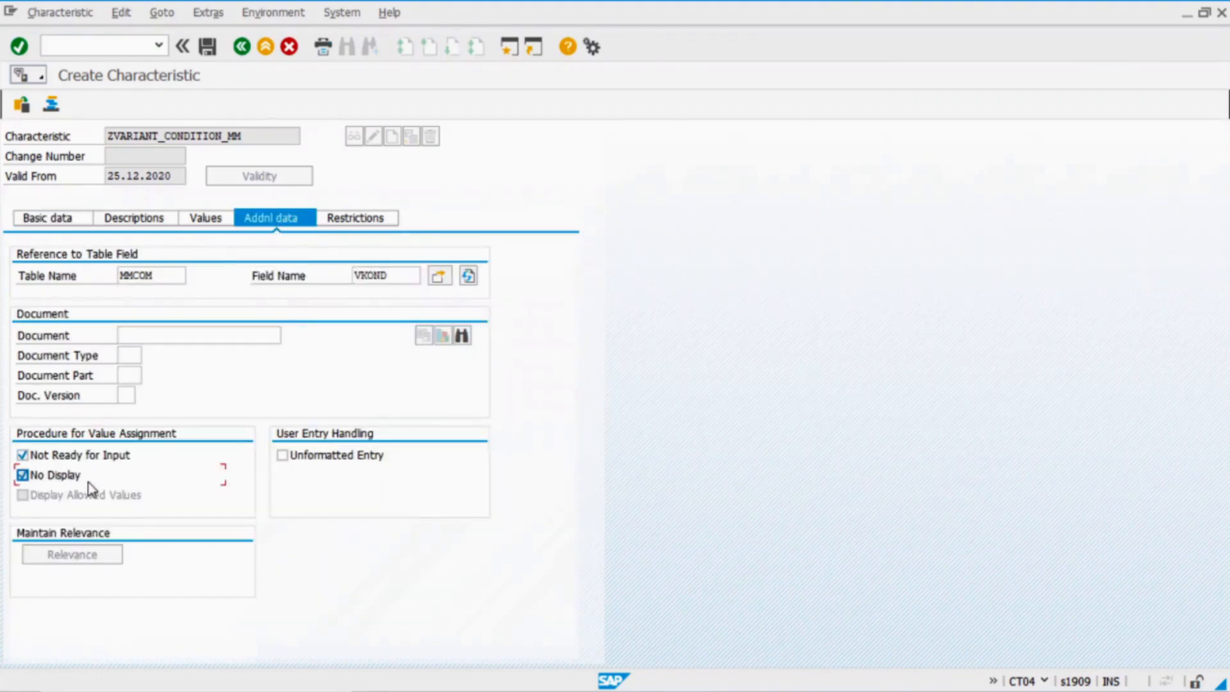
left_click(69, 220)
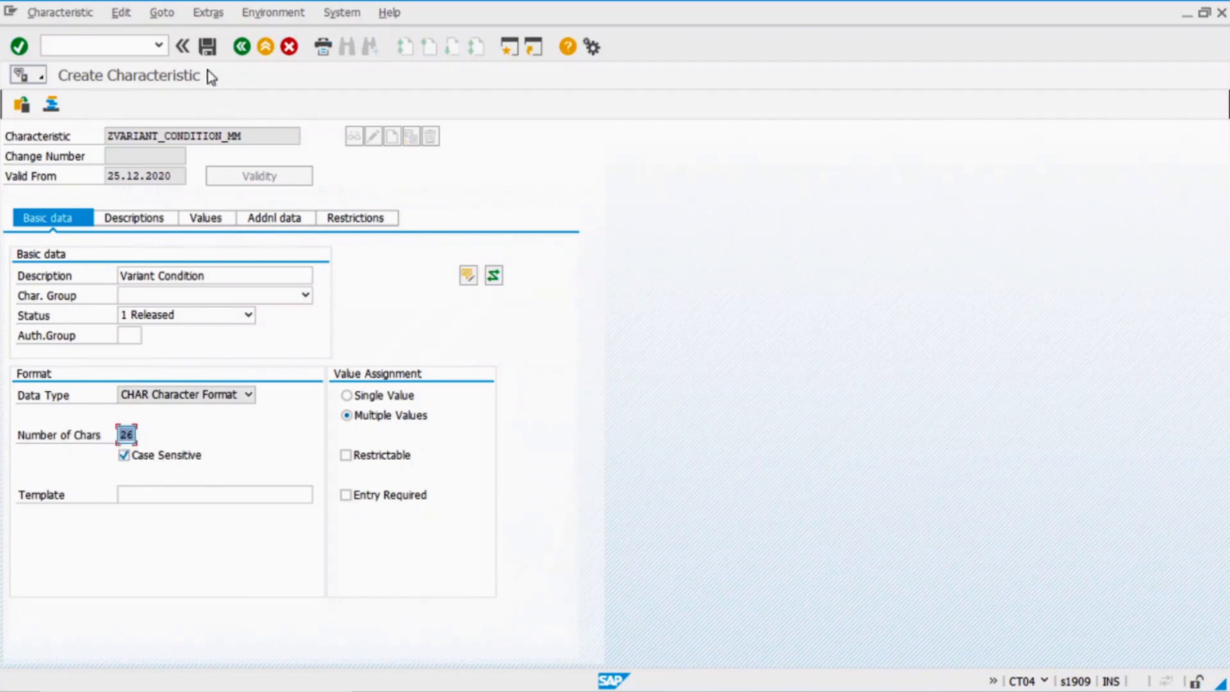
left_click(207, 47)
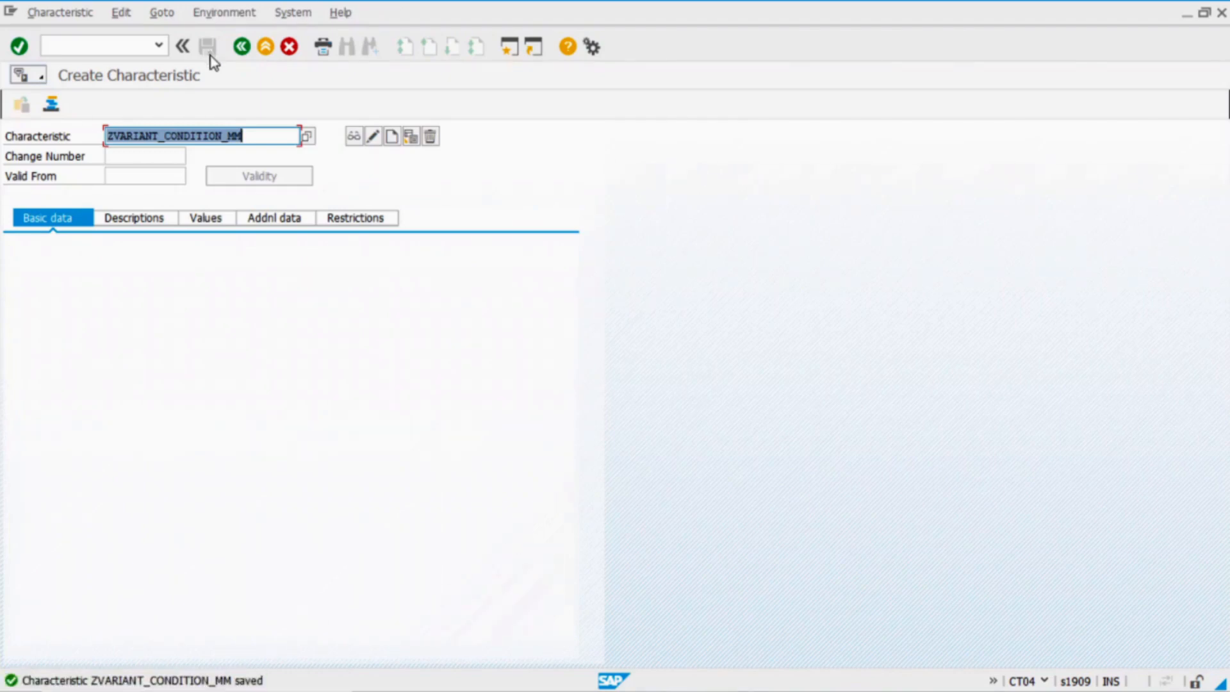
Create characteristic ZVARIANT_CONDITION_SD described 'Variant condition SD', allowing multiple values
left_click(257, 135)
key("BackSpace")
key("BackSpace")
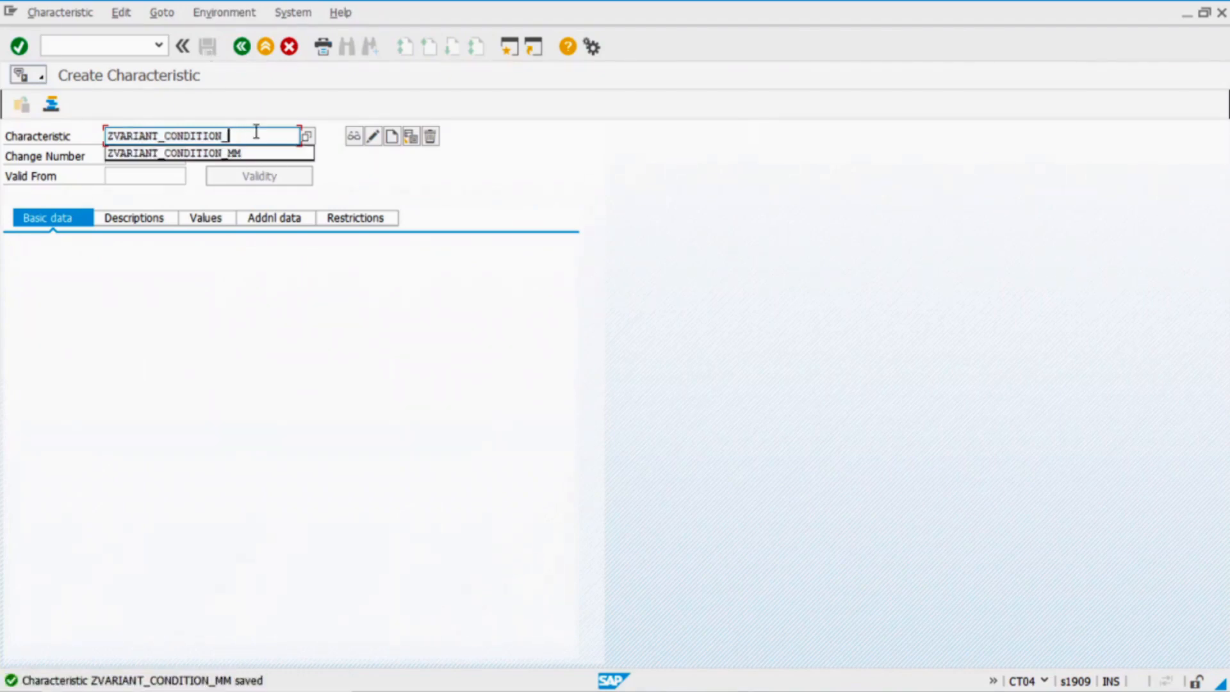
type("SD")
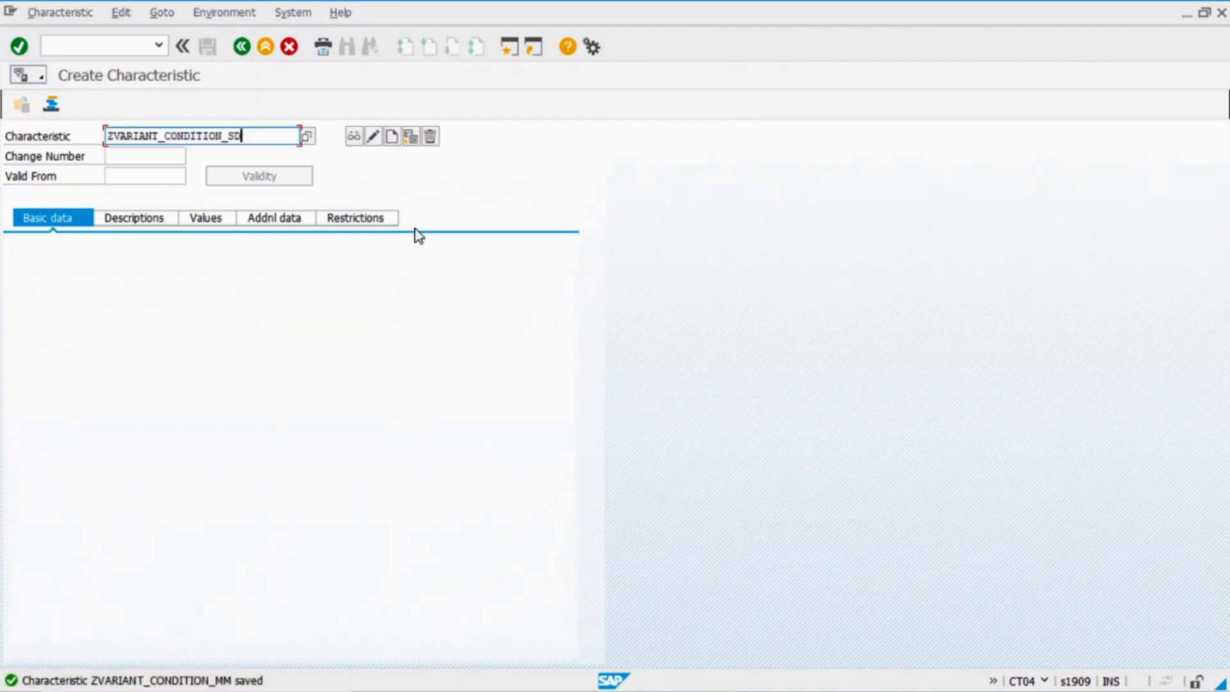
left_click(391, 136)
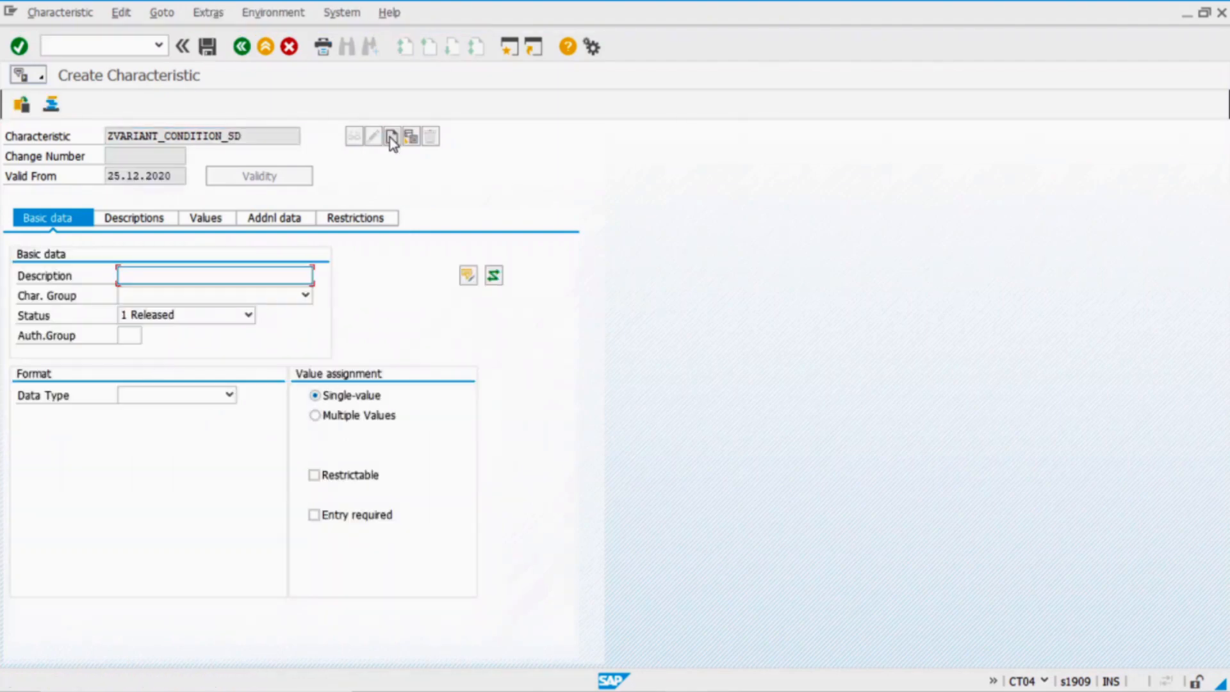
left_click(158, 275)
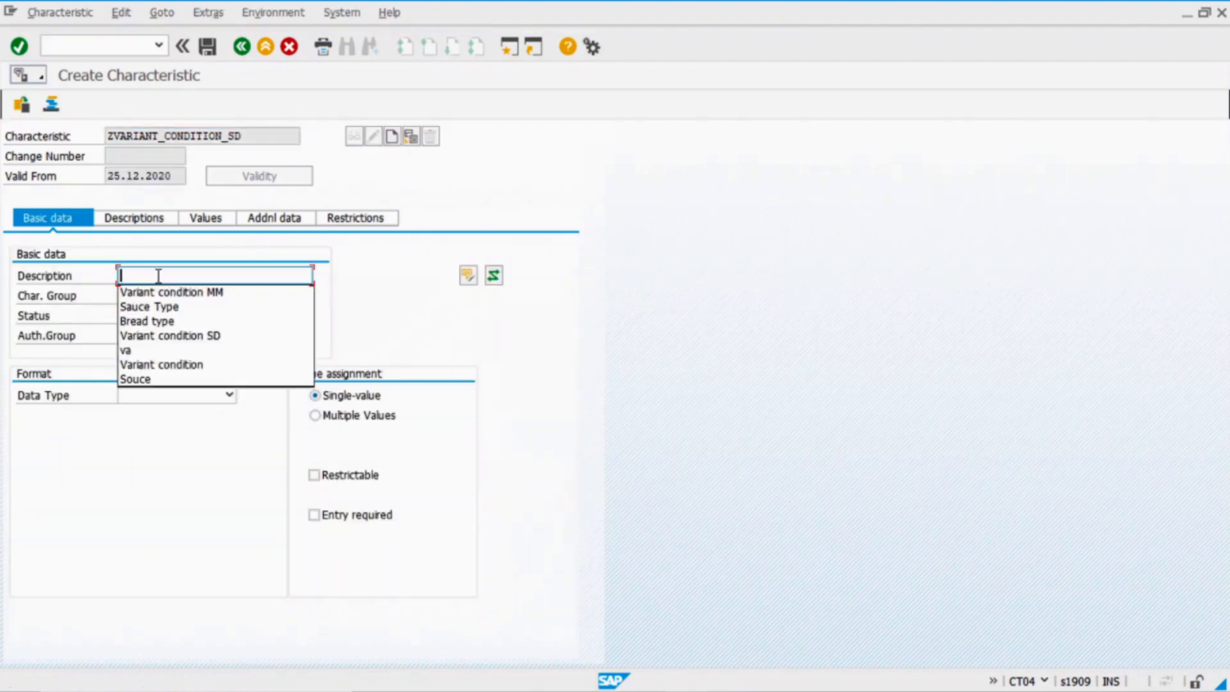
key("Down")
key("Down")
key("Down")
key("Down")
key("Return")
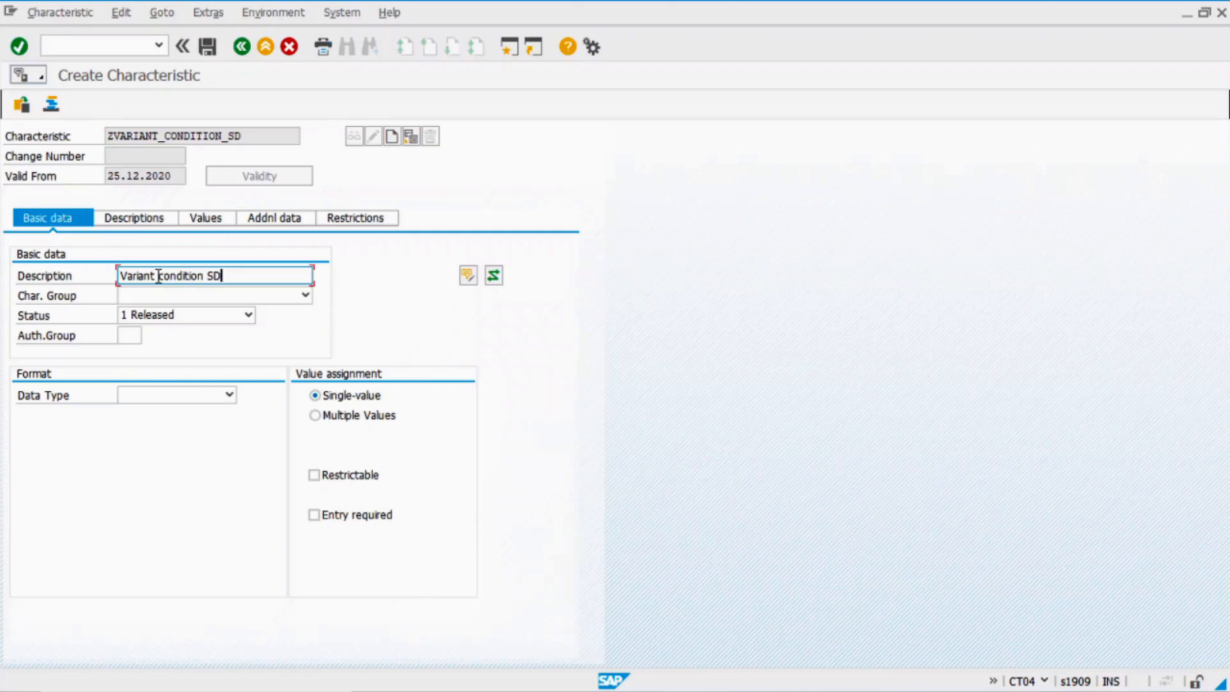
left_click(356, 417)
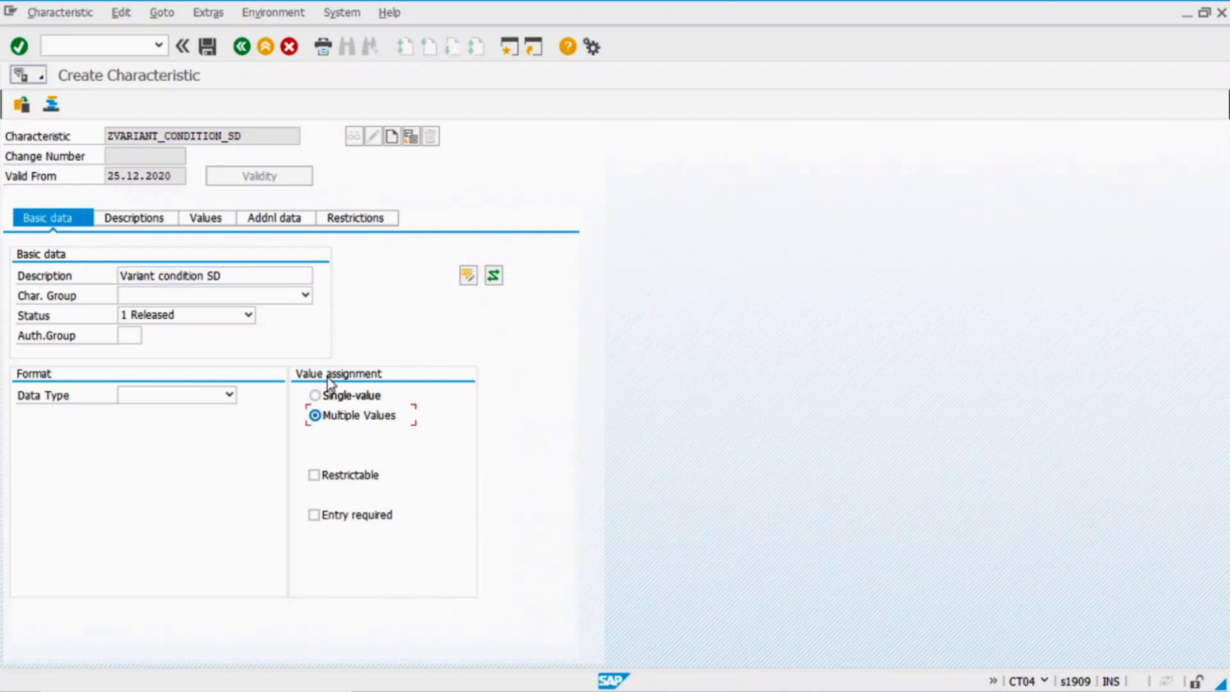
Reference table field SDCOM-VKOND, mark the characteristic not displayed, and save it
left_click(279, 224)
left_click(163, 274)
type("sdcom")
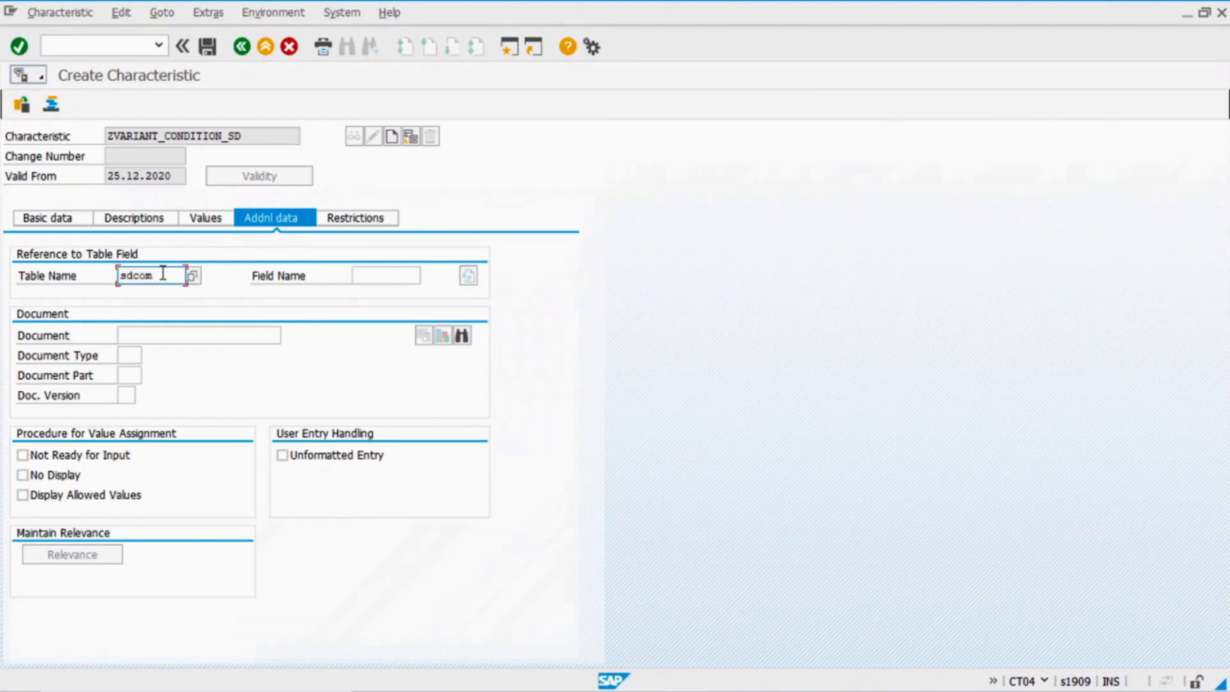
left_click(376, 274)
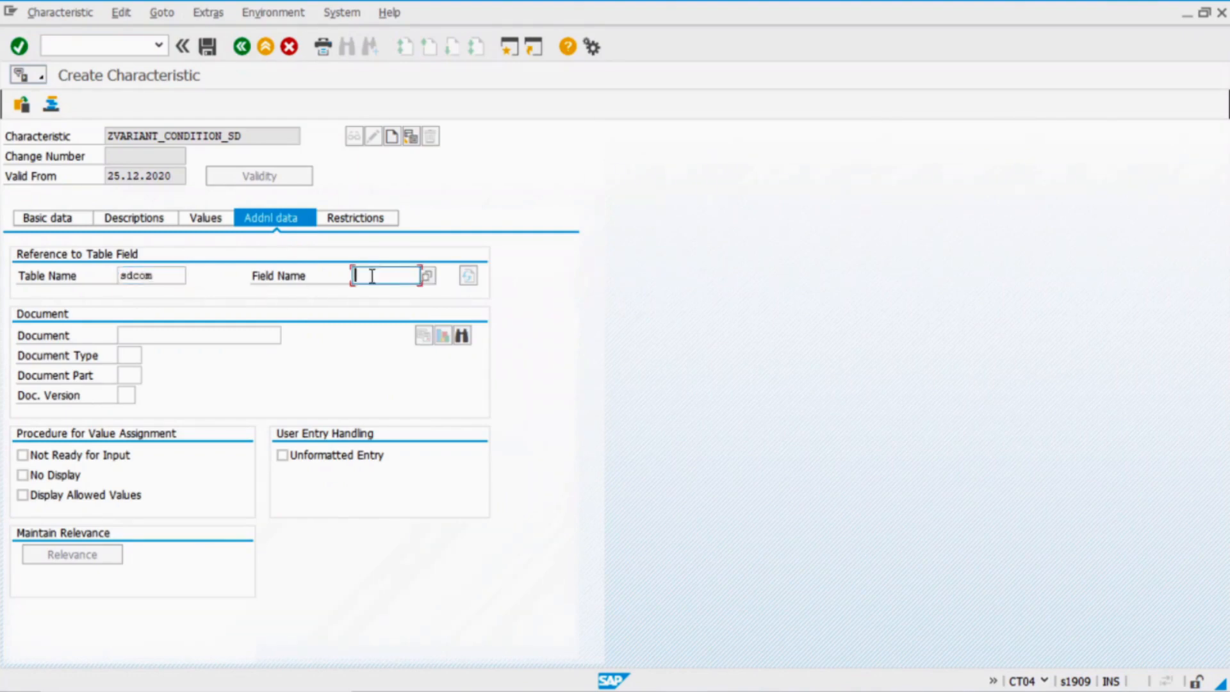
type("vkond")
key("Return")
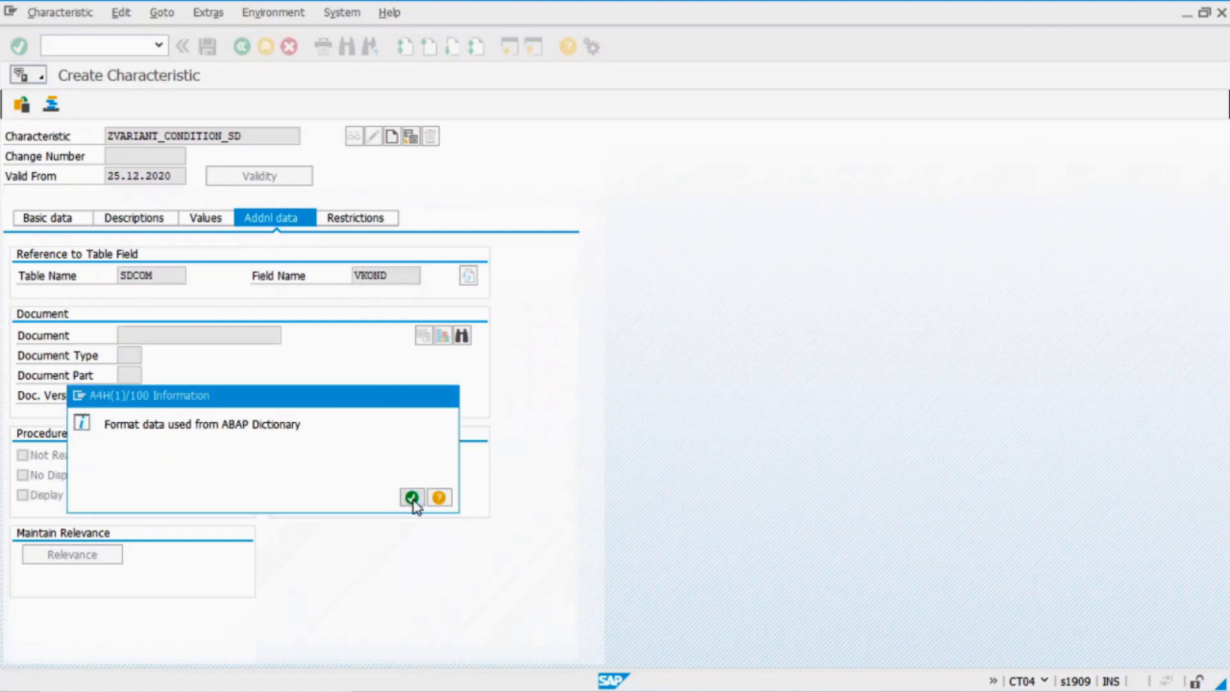
left_click(412, 498)
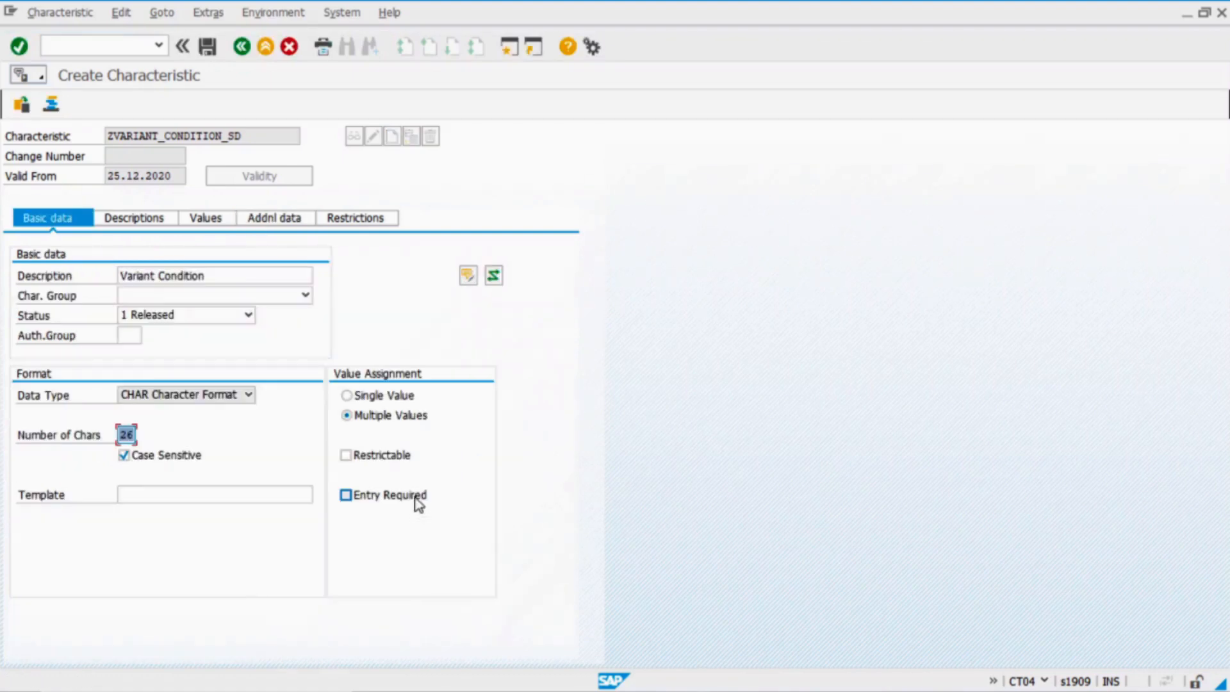
left_click(275, 219)
left_click(46, 475)
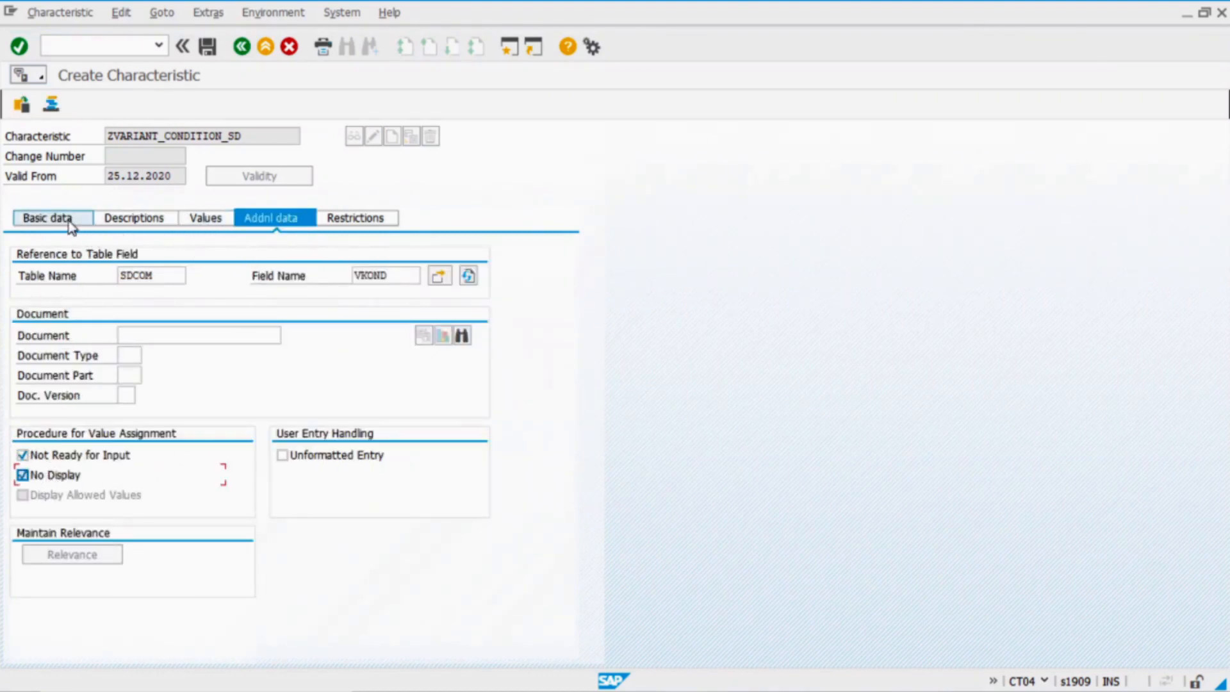
left_click(46, 218)
left_click_drag(242, 136, 51, 149)
key("ctrl+c")
left_click(74, 141)
left_click(207, 46)
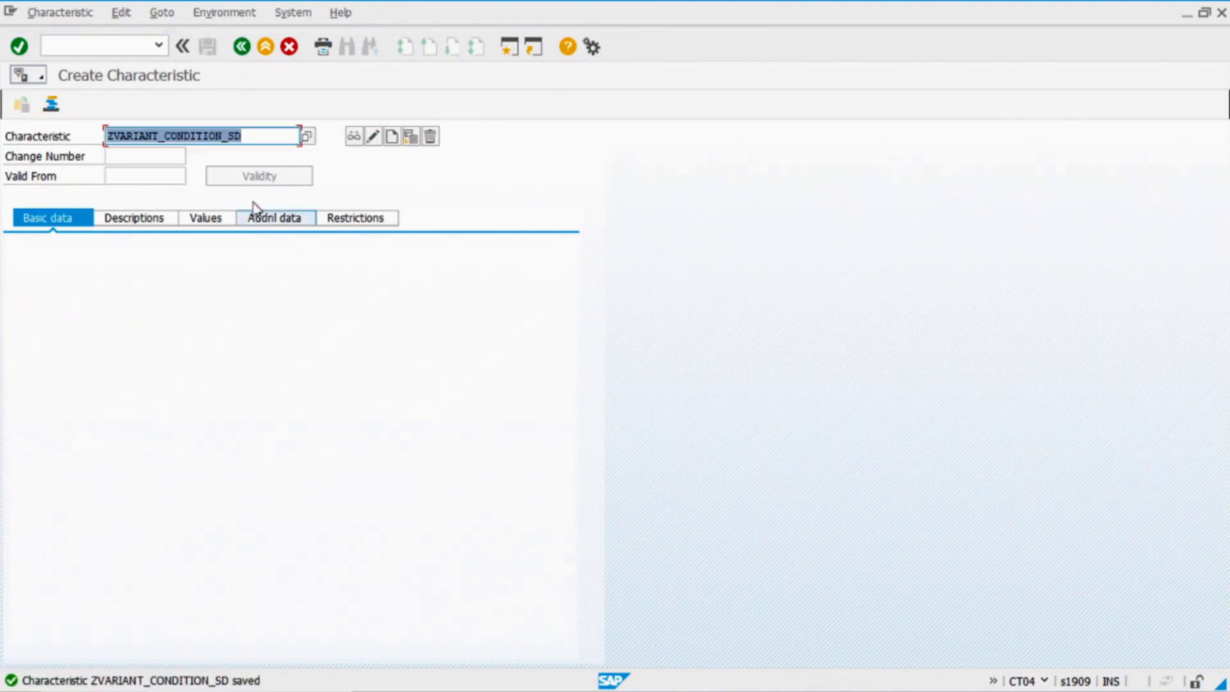
Open class ZHAMBURGER1 for editing and show its characteristics list
left_click(241, 46)
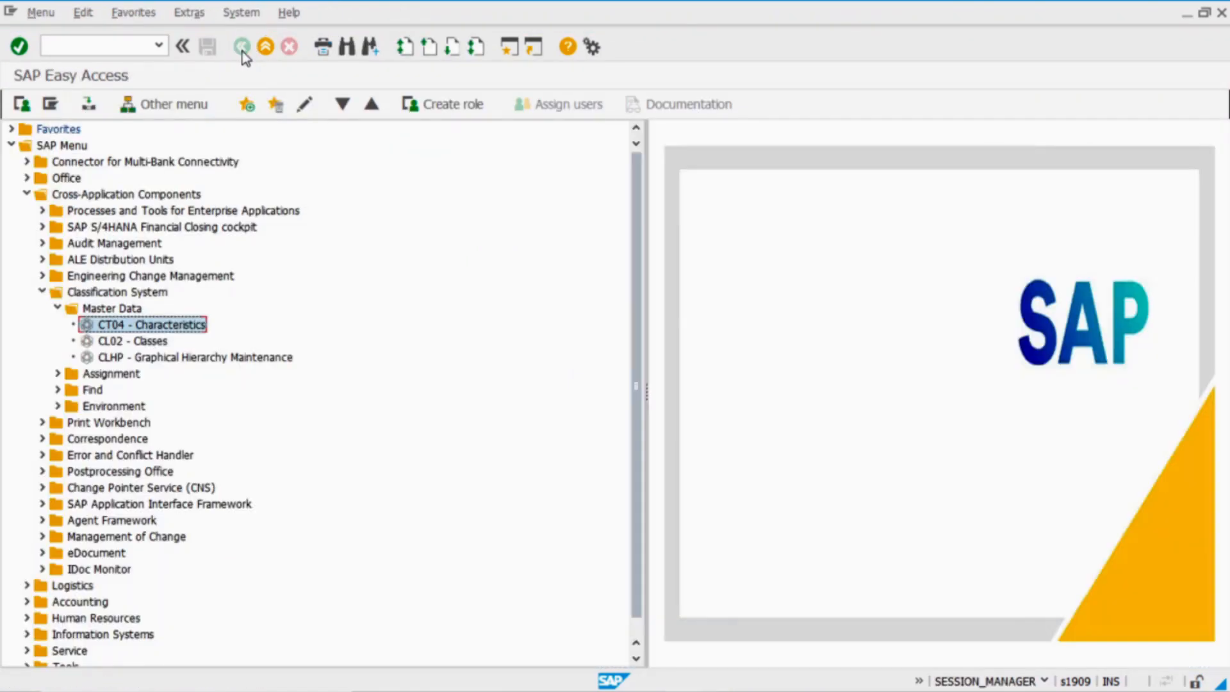
double_click(157, 342)
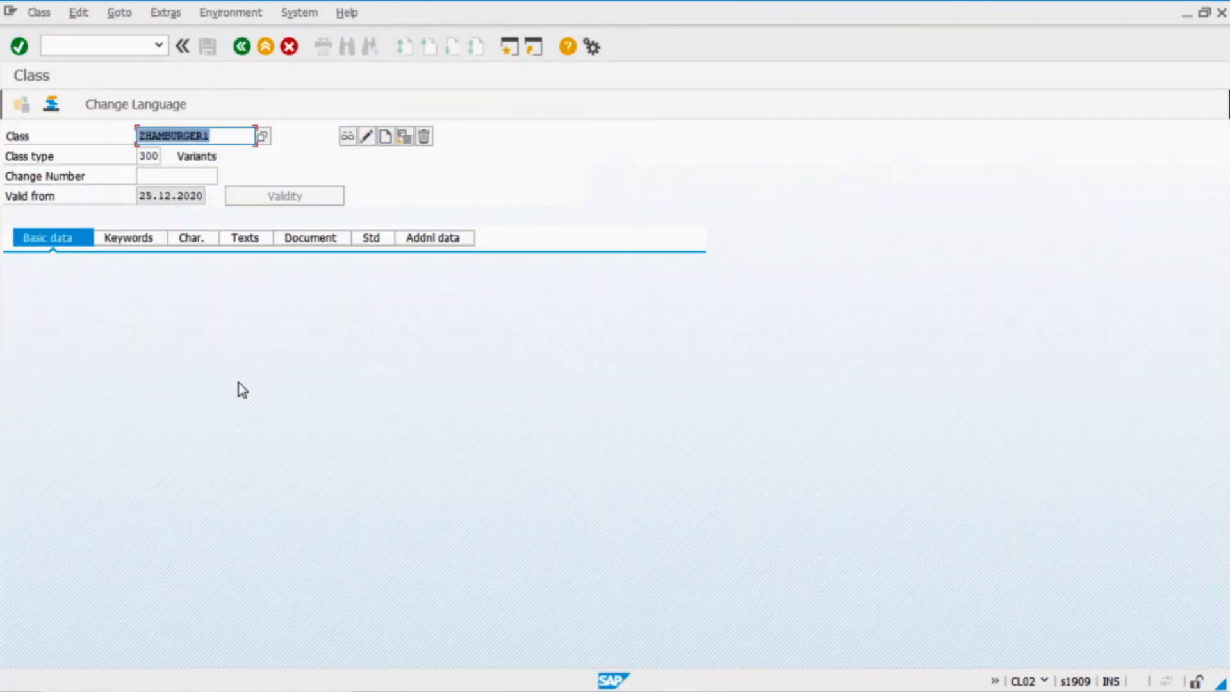
left_click(367, 136)
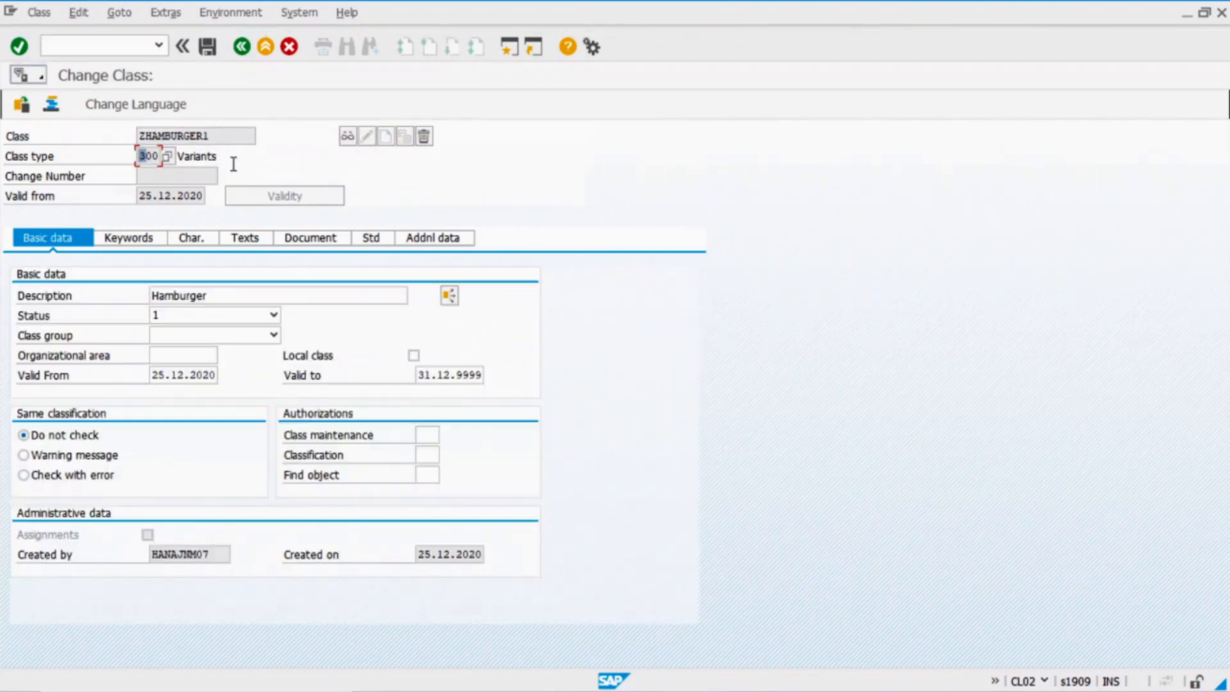
left_click_drag(232, 161, 161, 161)
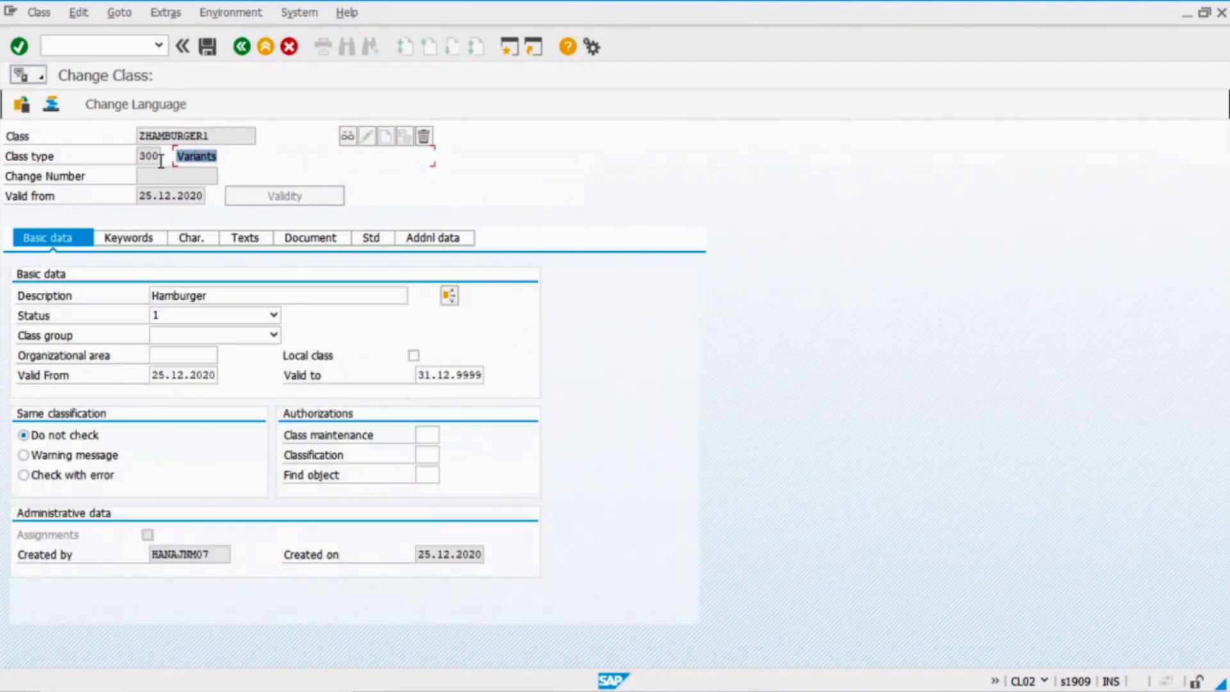
left_click(192, 239)
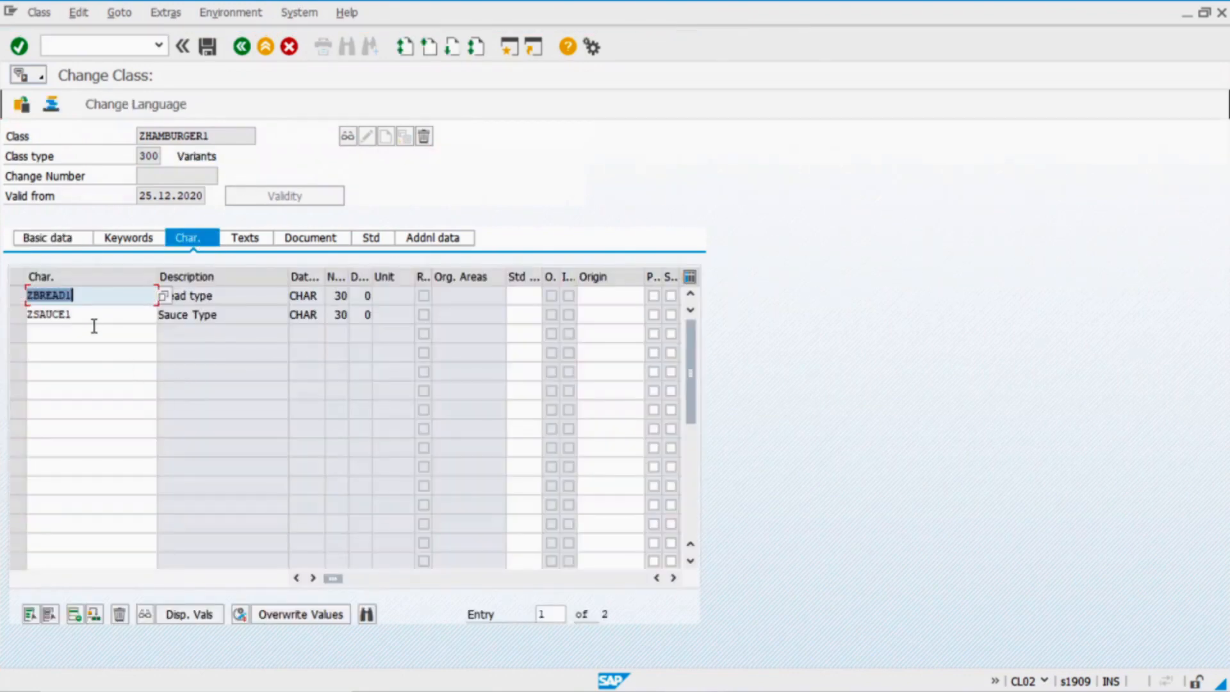
Add characteristics ZVARIANT_CONDITION_SD and ZVARIANT_CONDITION_MM to the class
left_click(92, 332)
key("ctrl+v")
left_click(98, 353)
key("ctrl+v")
key("BackSpace")
type("MM")
key("Return")
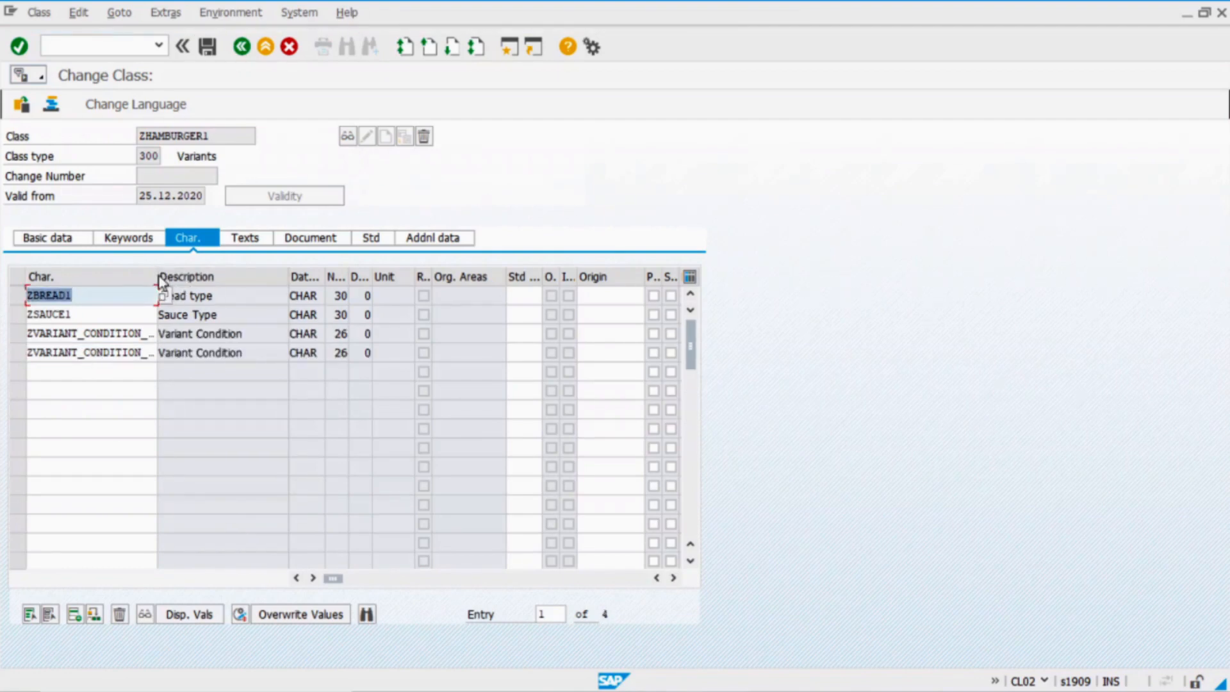
left_click_drag(157, 276, 195, 277)
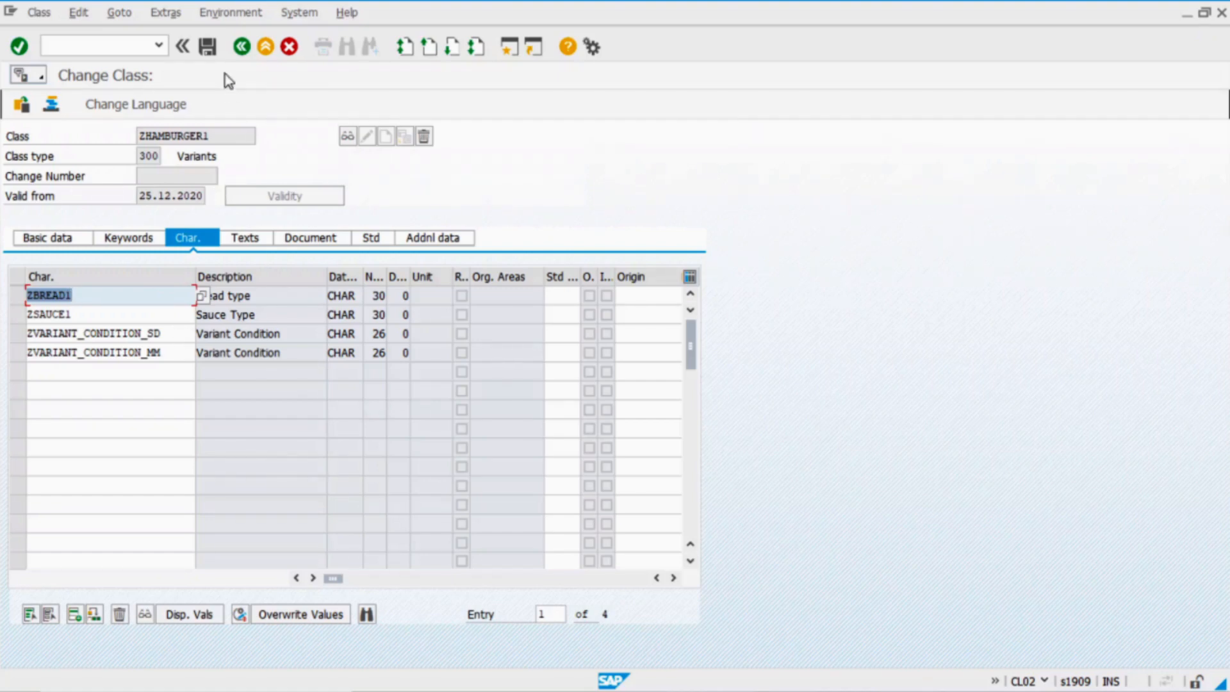
Copy the class name ZHAMBURGER1 and save the changed class
left_click_drag(215, 135, 52, 139)
key("ctrl+c")
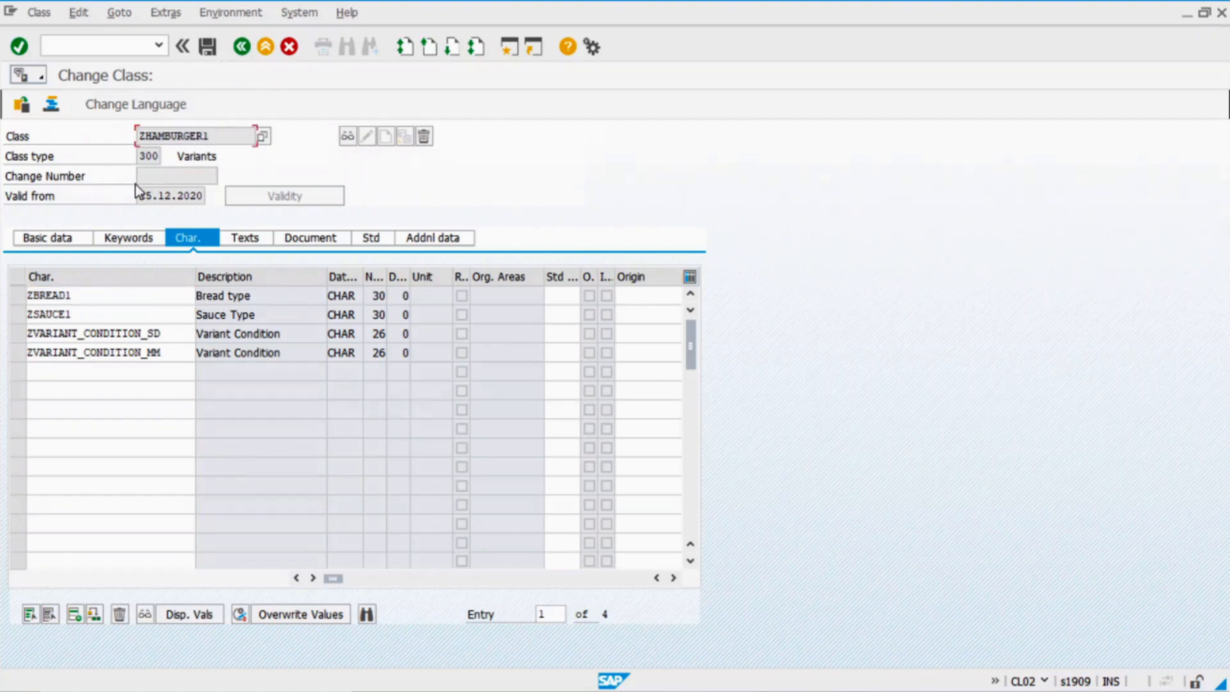
left_click(208, 50)
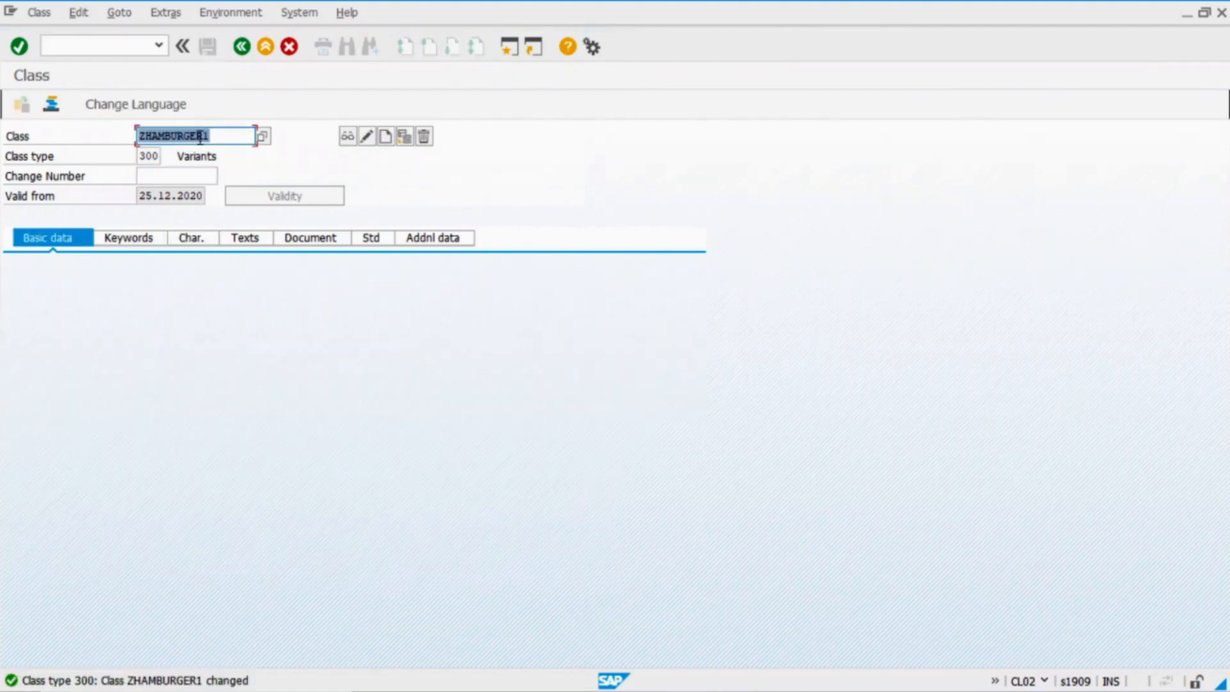
left_click(135, 46)
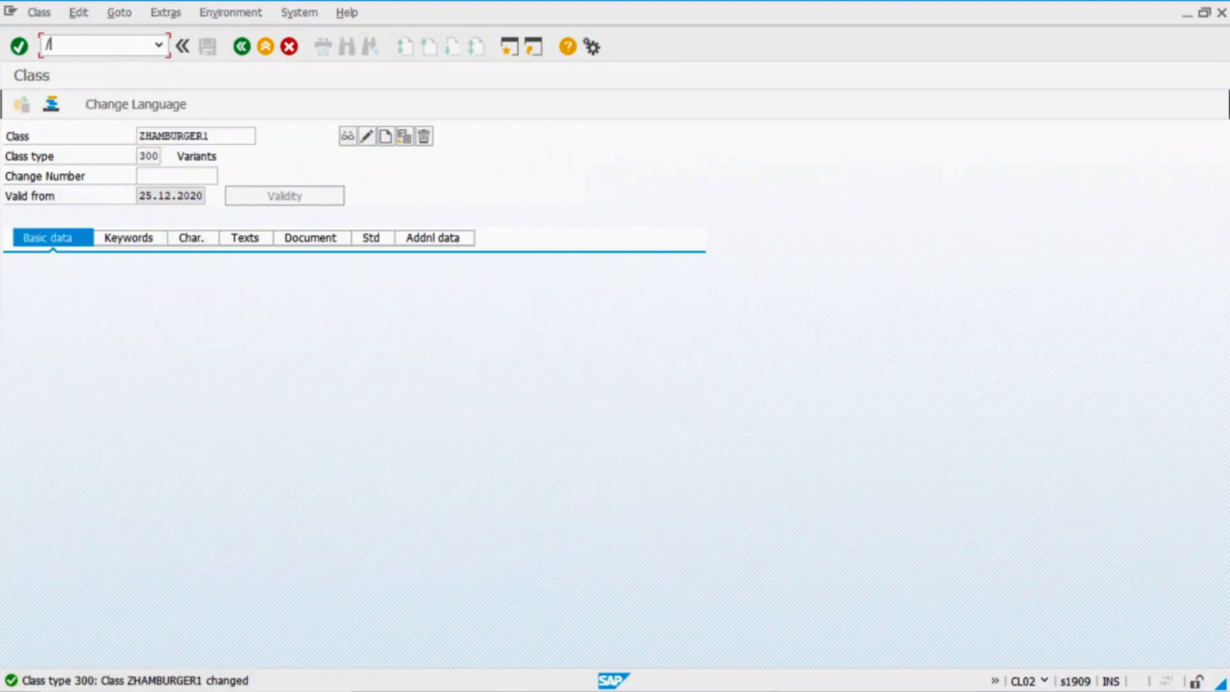
Start MM01 and select Basic Data 1 and 2, Classification and the three Sales views
type("/NMM01")
key("Return")
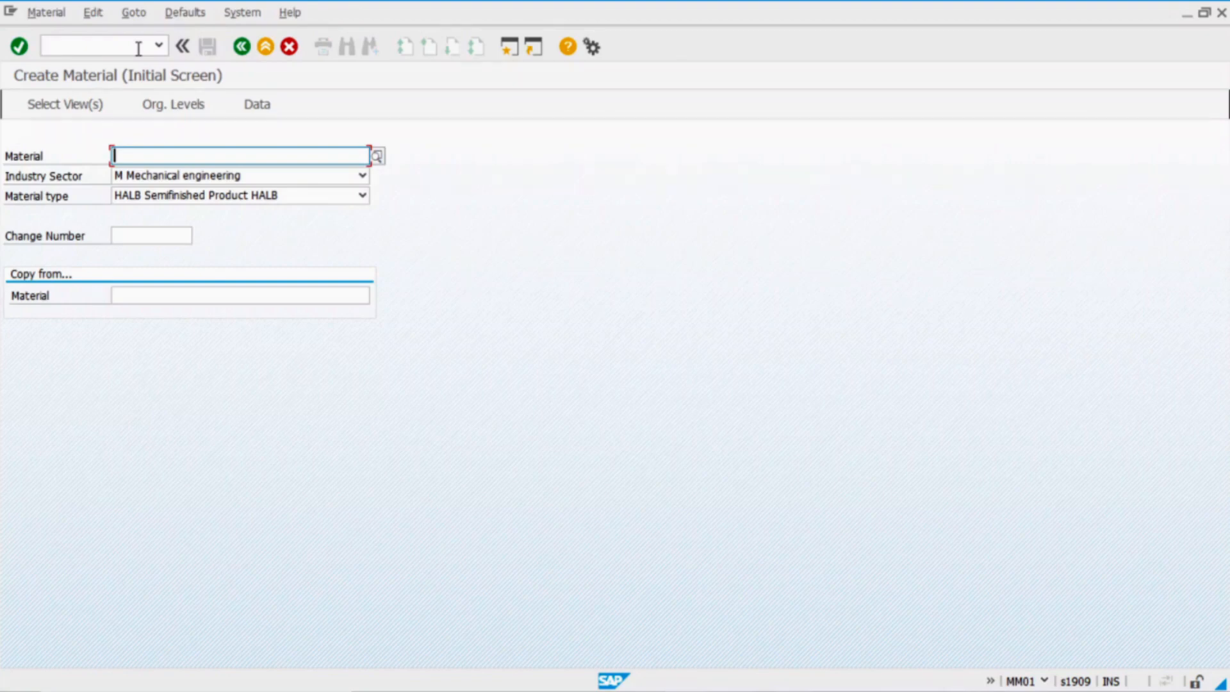
key("Return")
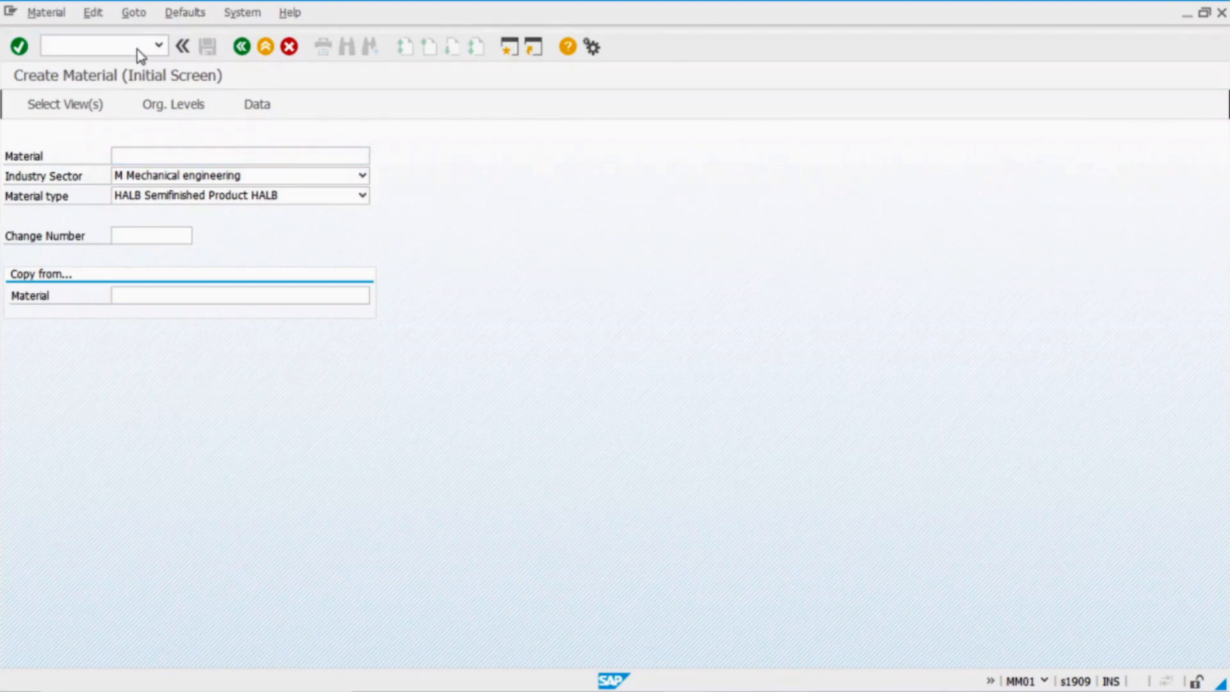
left_click(267, 226)
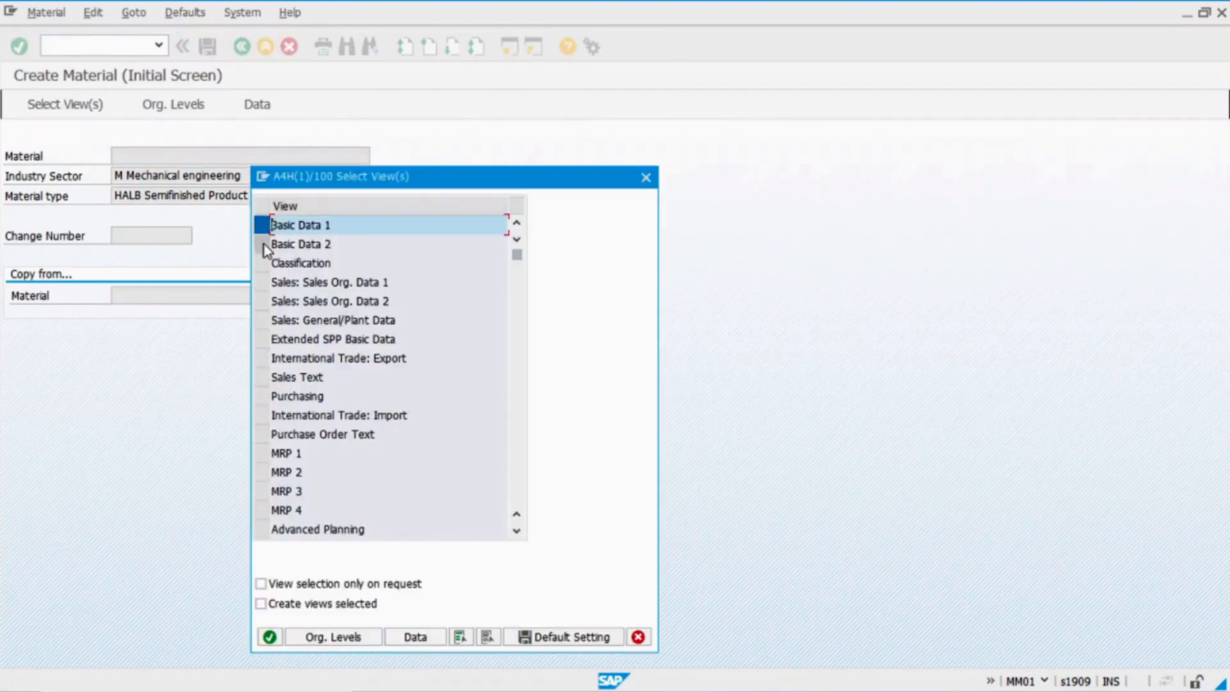
left_click(265, 244)
left_click(268, 263)
left_click(259, 289)
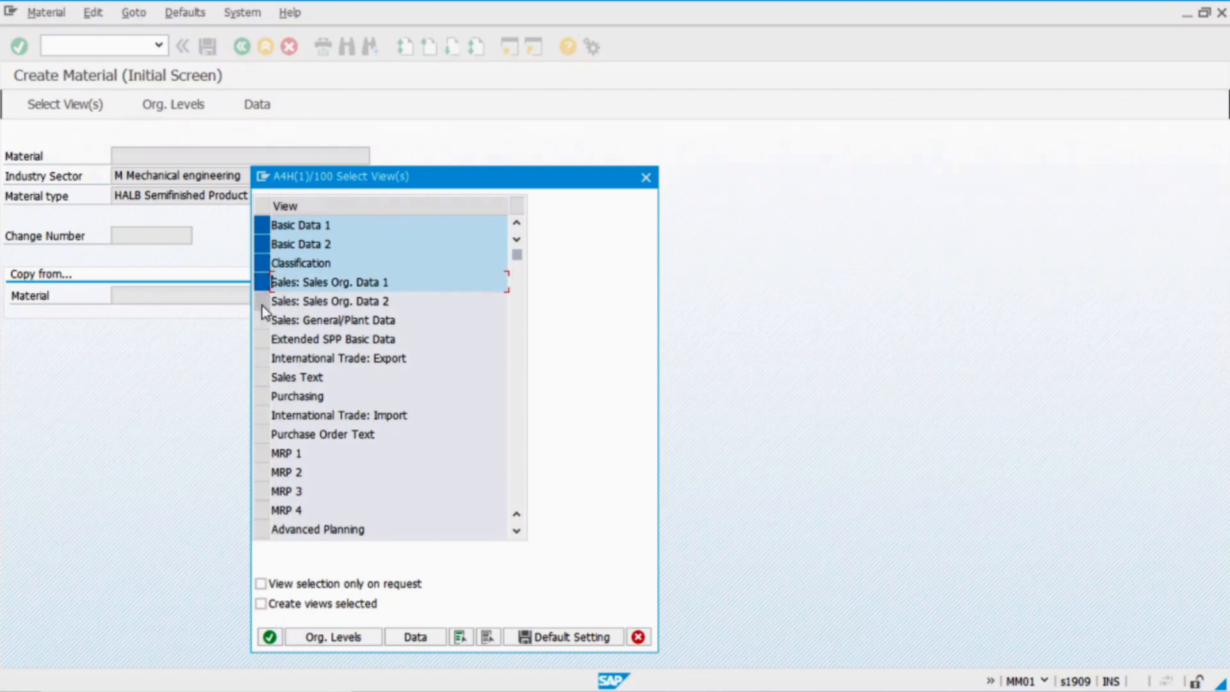
left_click(260, 306)
left_click(263, 322)
Also select Purchasing, MRP 1, General Plant Data/Storage 1 and Accounting 1, then confirm
left_click(261, 397)
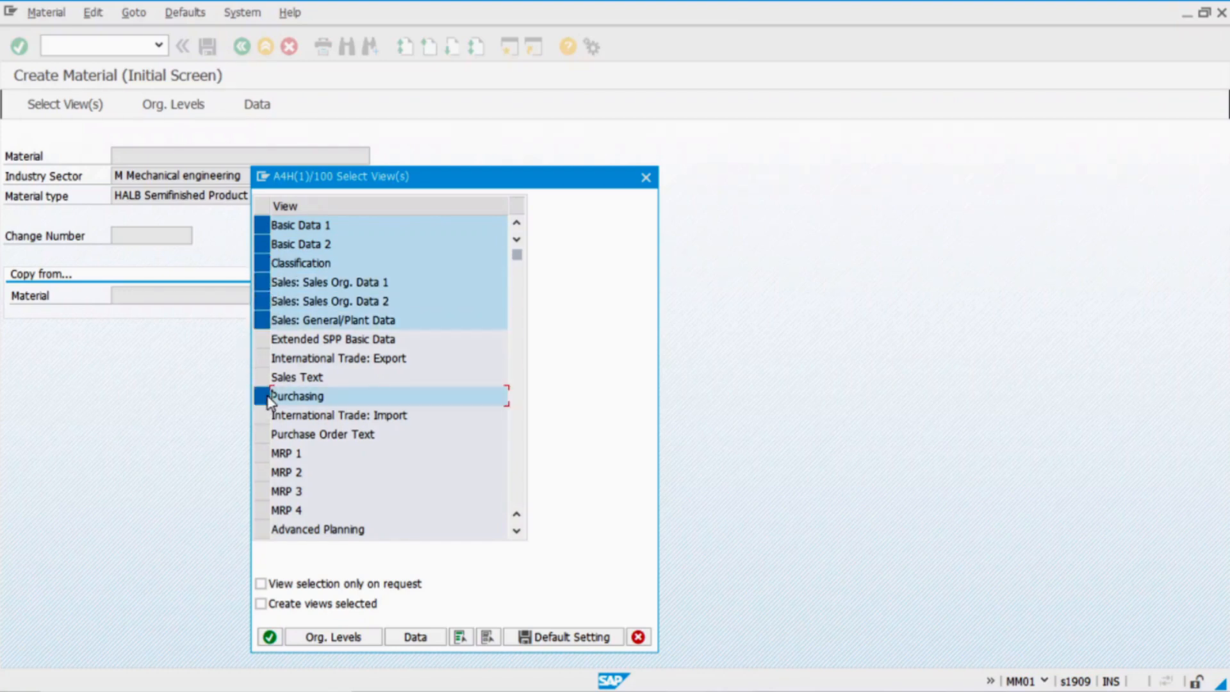
left_click(262, 453)
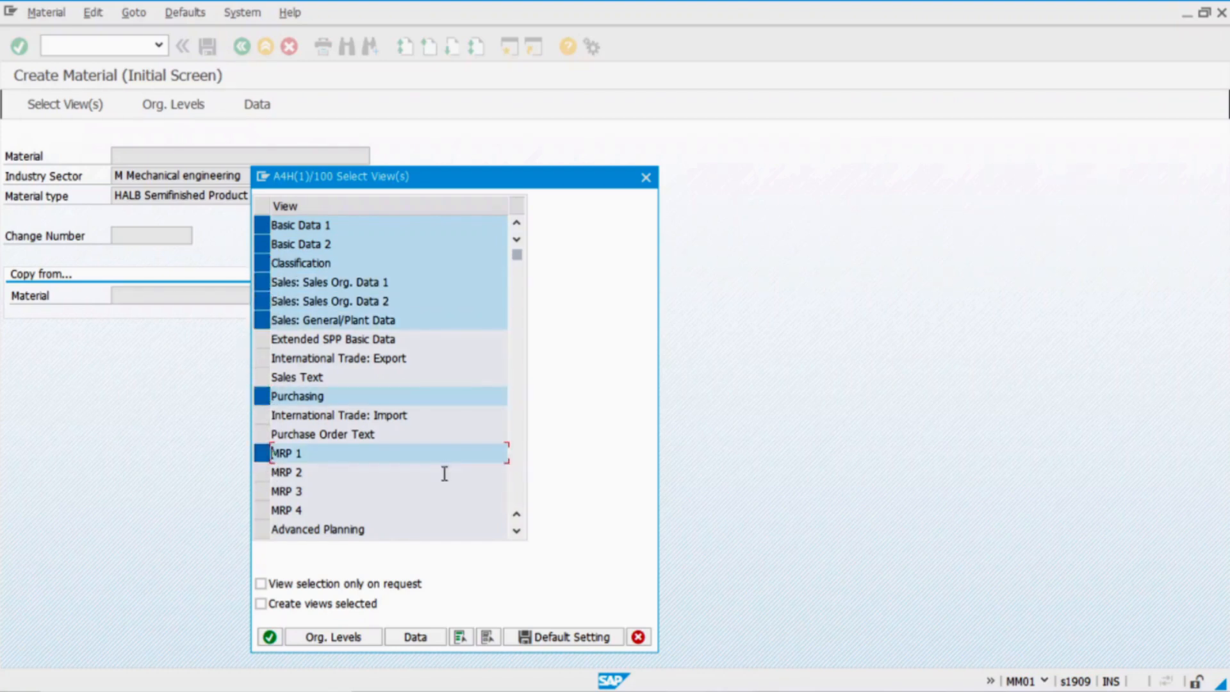
left_click(522, 490)
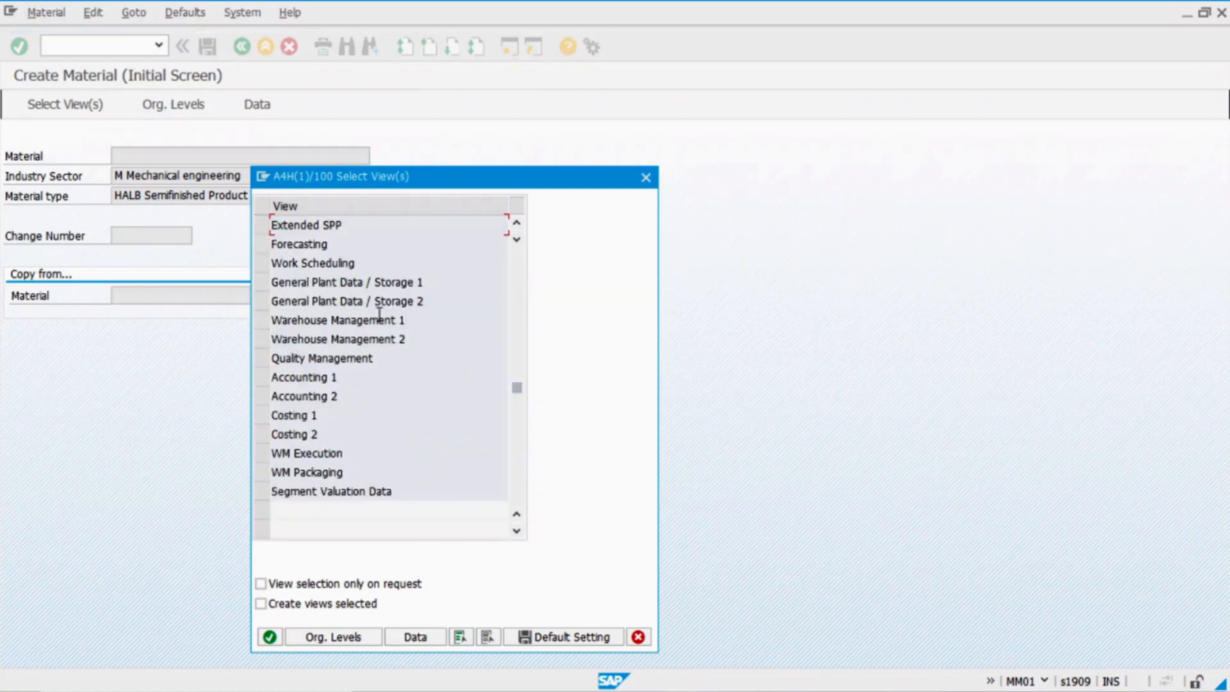
left_click(263, 283)
left_click(263, 377)
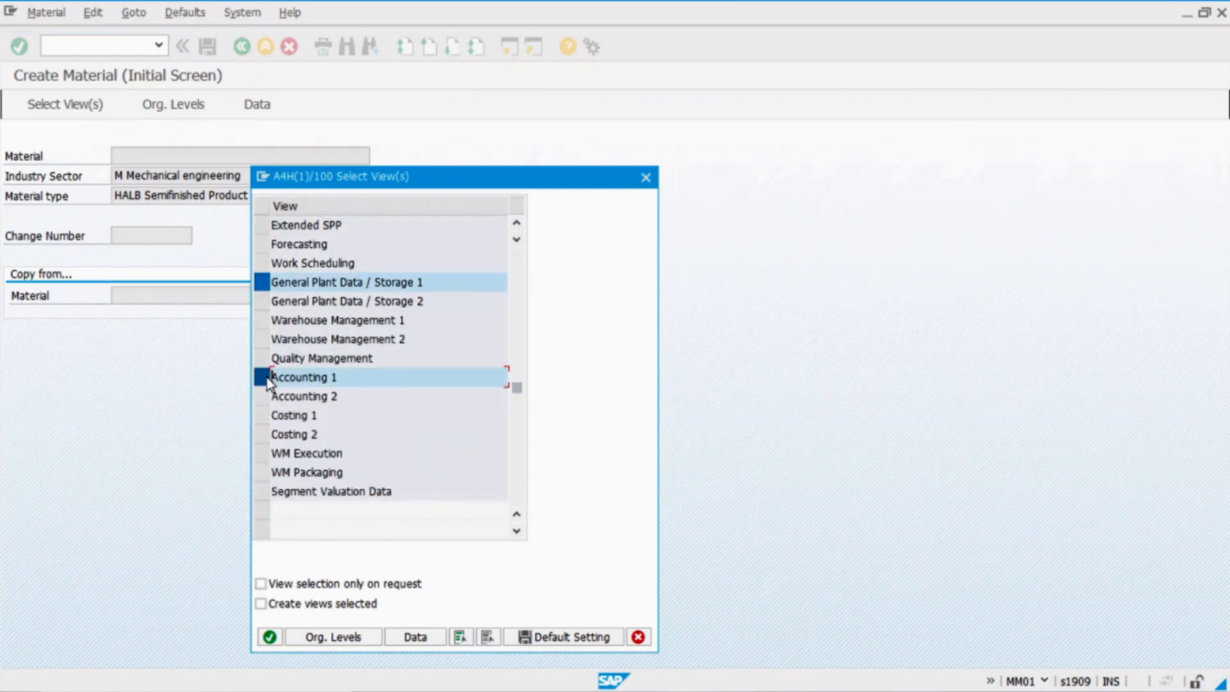
left_click(269, 636)
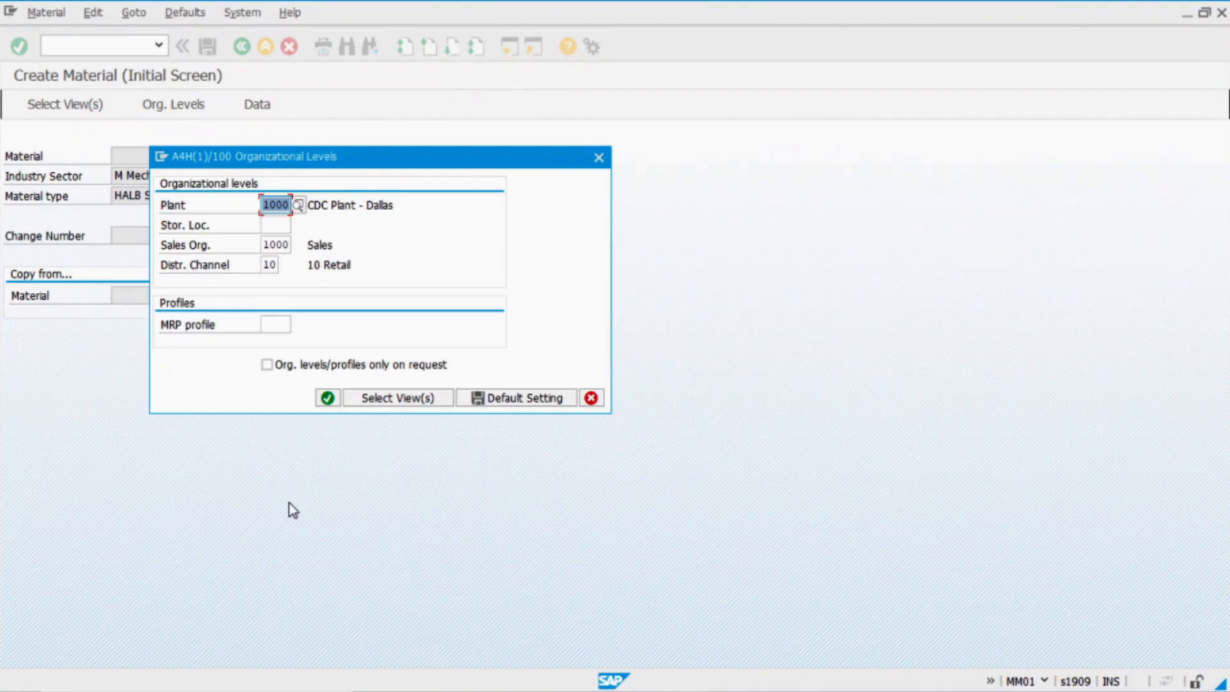
Confirm organizational levels with plant 1000 and storage location 0001
key("Tab")
type("0001")
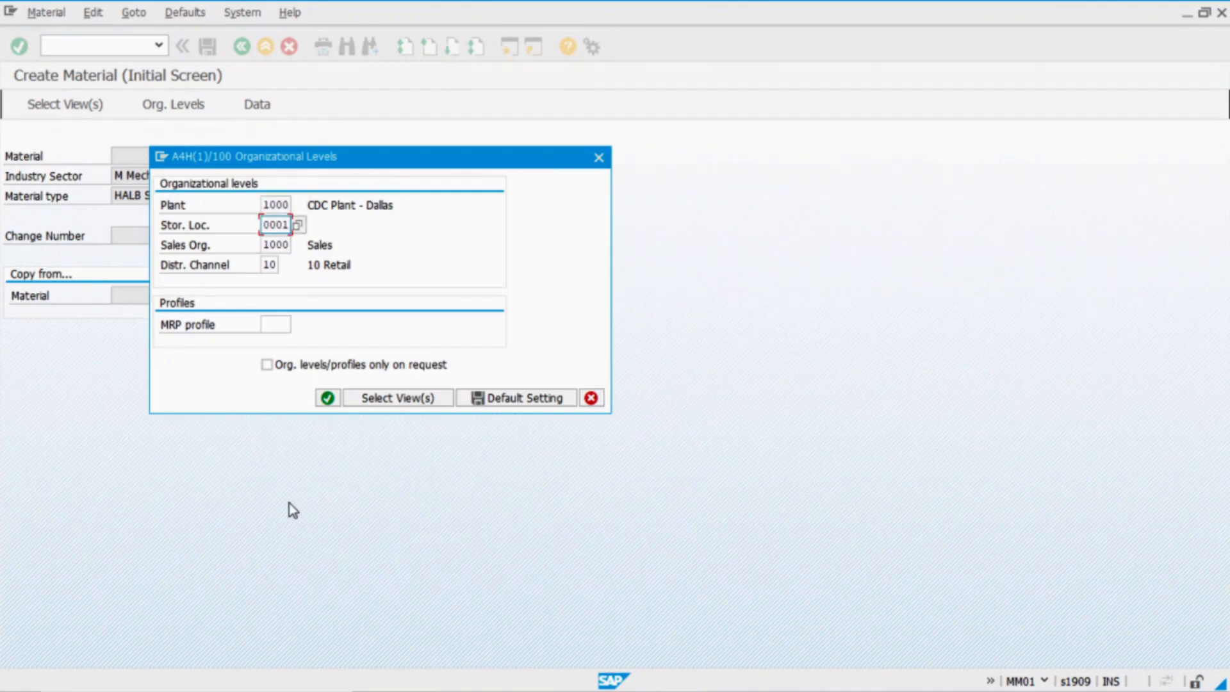
left_click(271, 264)
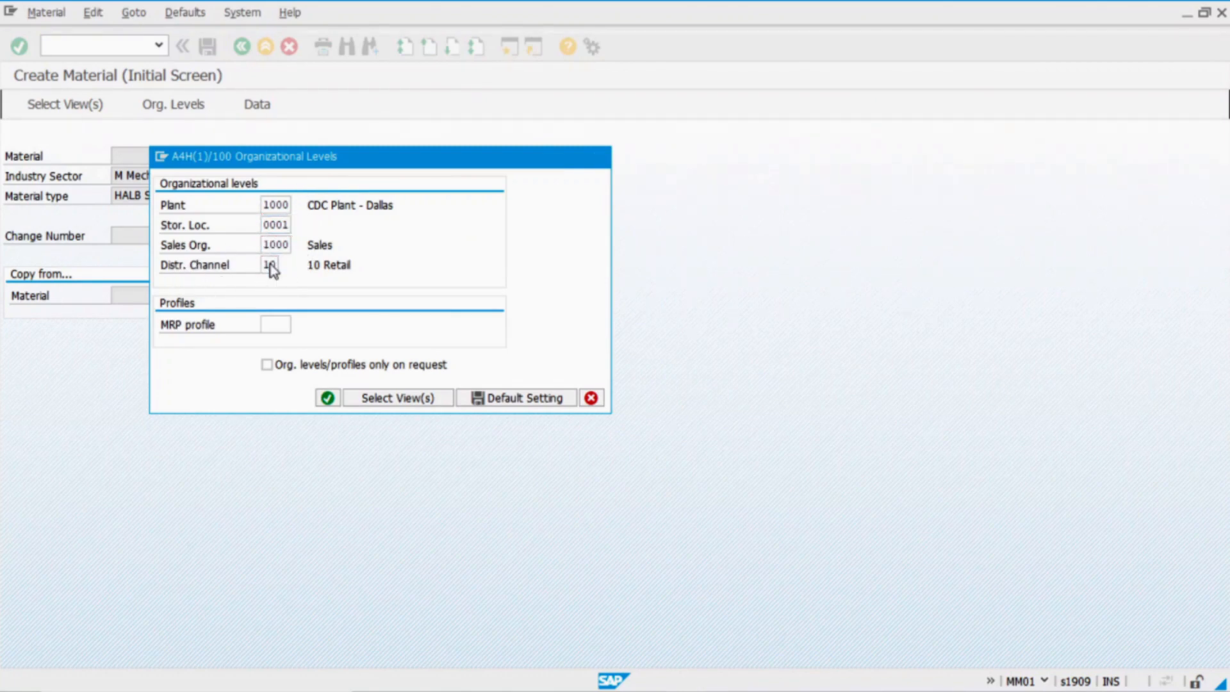
key("Return")
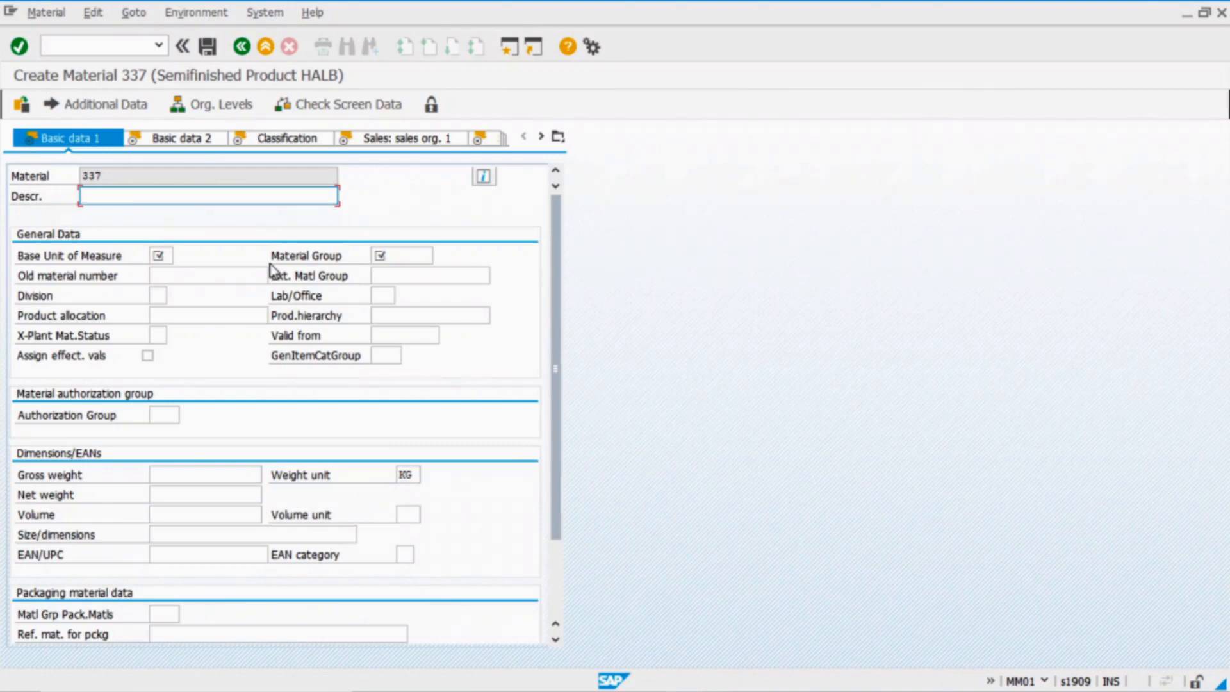
Describe the material as Hamburger with base unit ea and material group 00002
type("Hamburger")
left_click(159, 256)
type("ea")
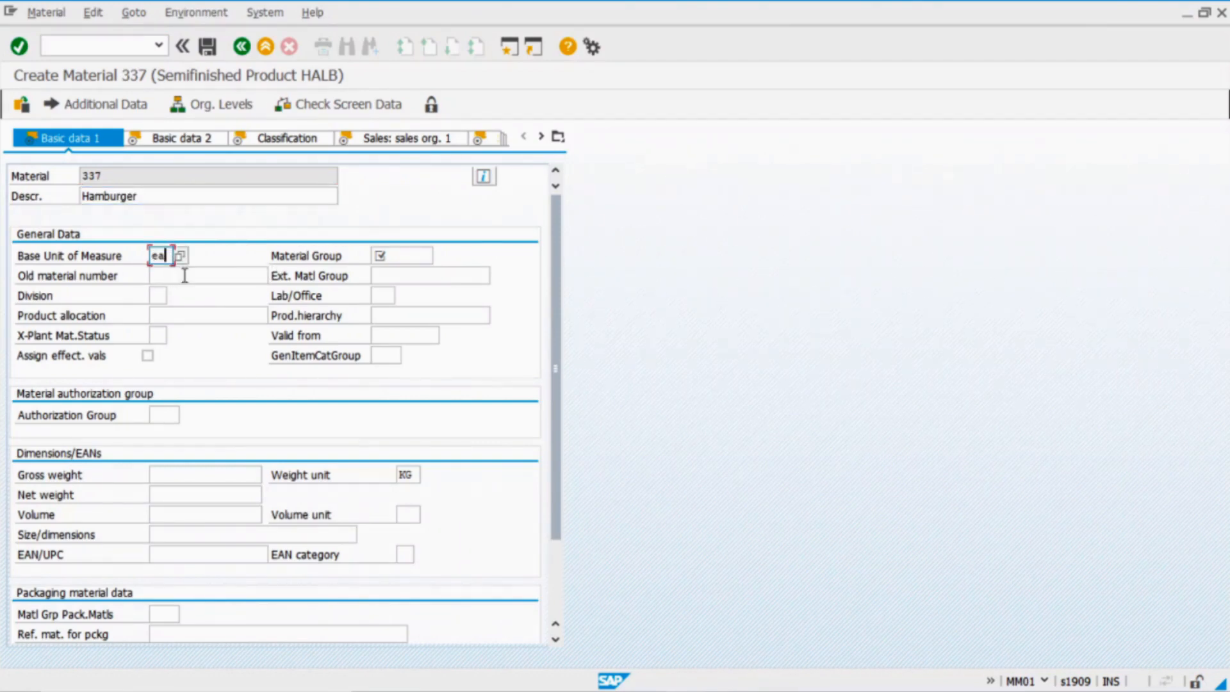
left_click(389, 256)
left_click(437, 258)
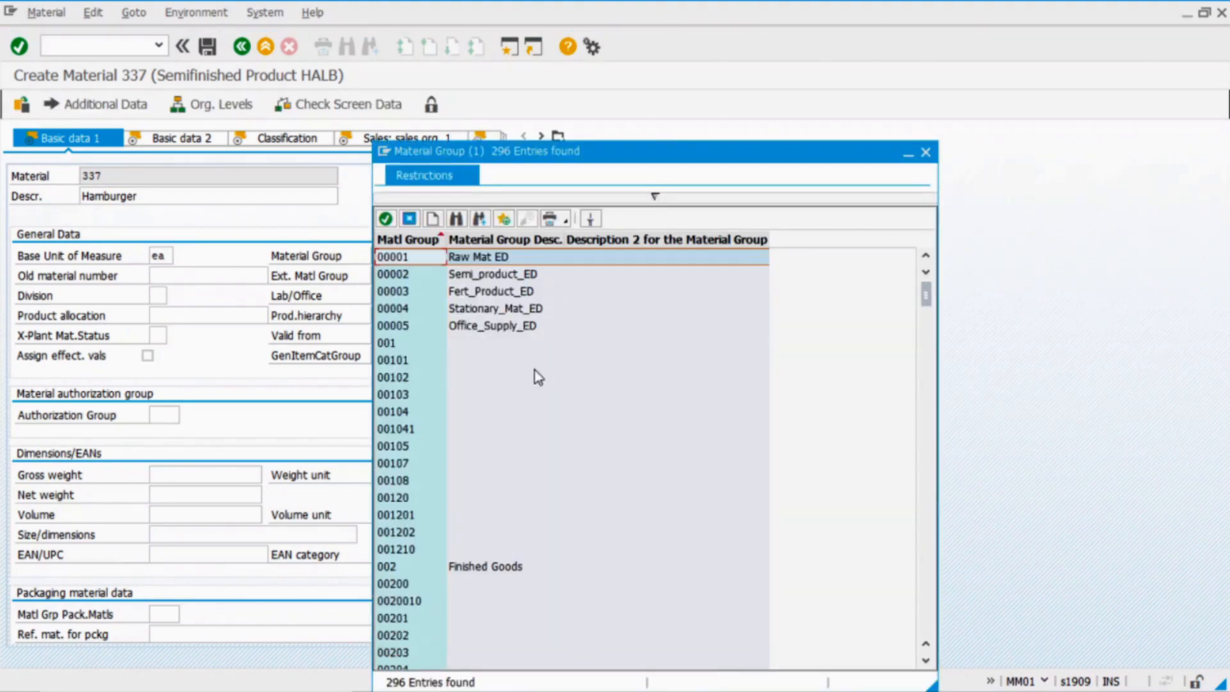
double_click(420, 275)
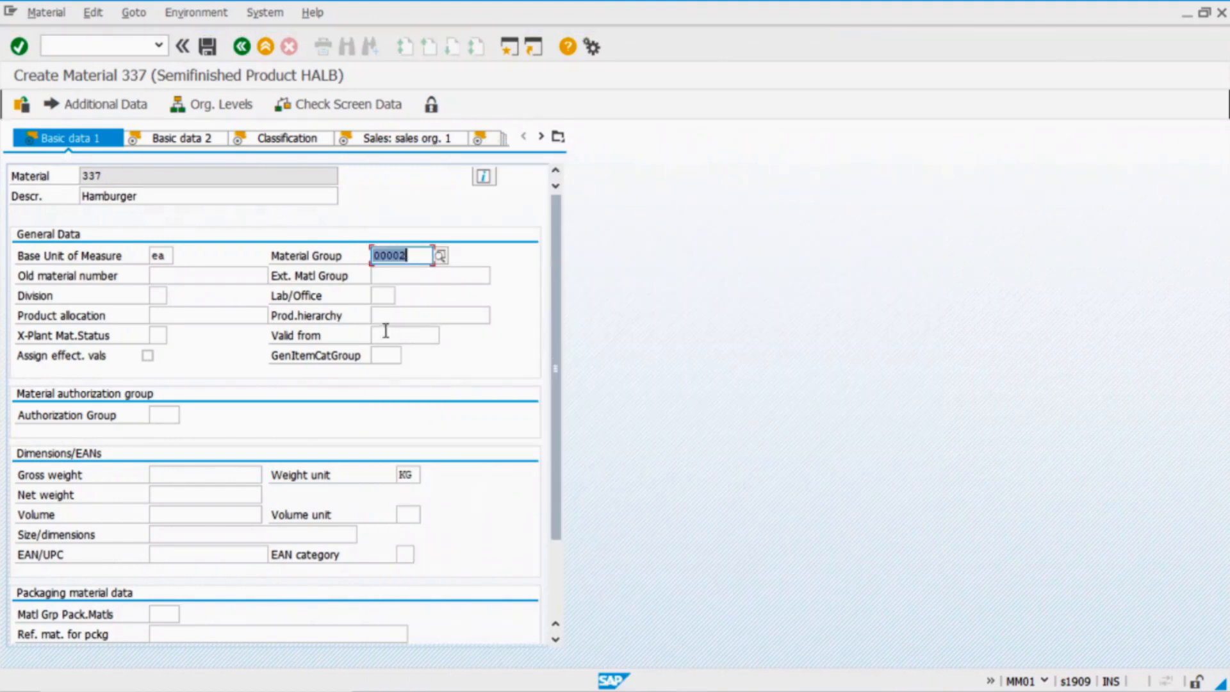
Mark the material as configurable on Basic Data 2 and show its classification
left_click(198, 142)
left_click_drag(557, 319, 561, 485)
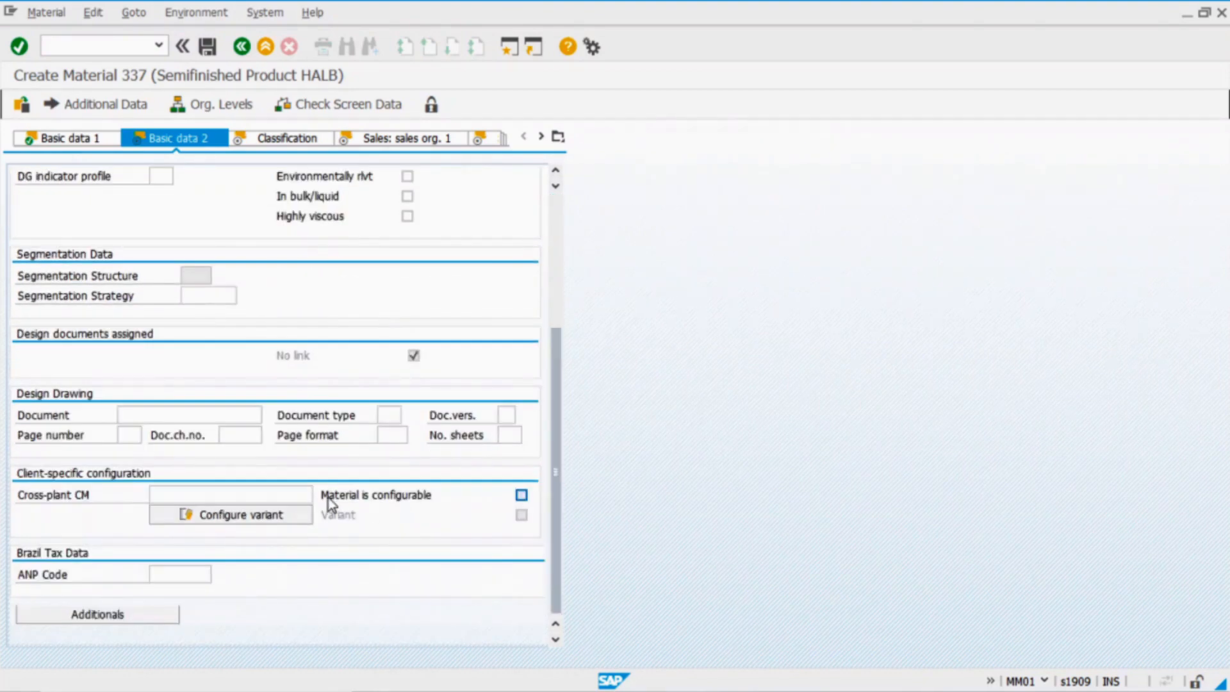
left_click(522, 495)
left_click(287, 138)
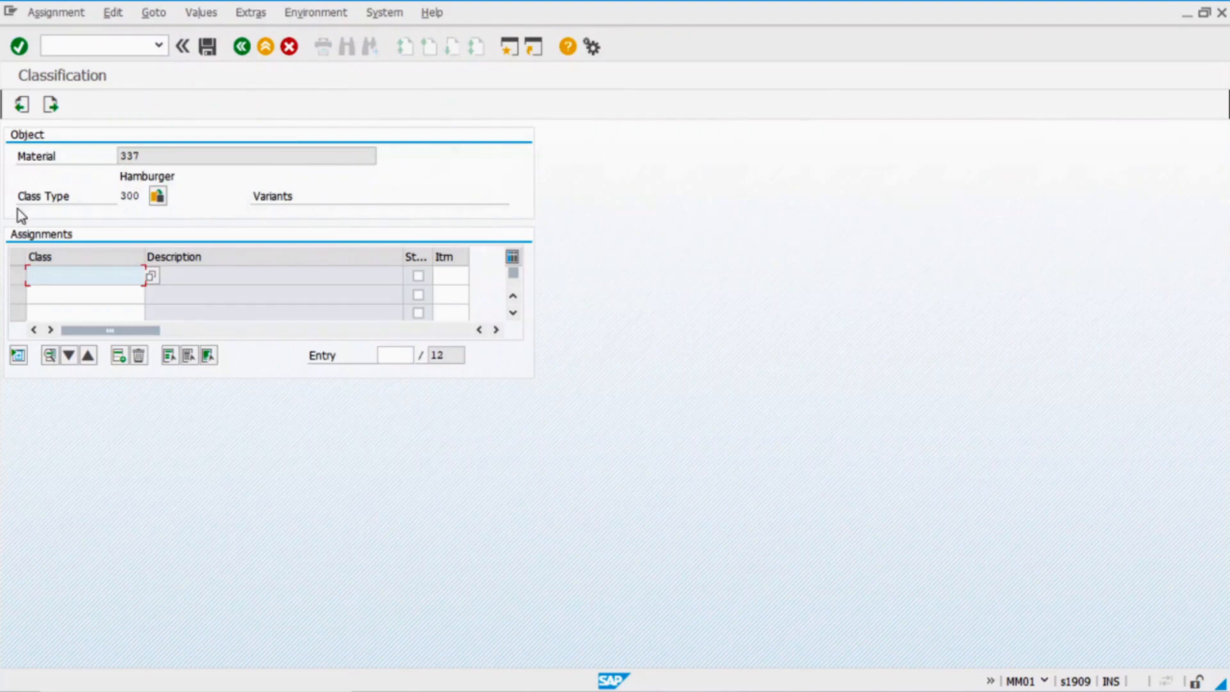
Find class ZHAMBURGER1 by class number, assign it to material 337, and continue to Sales: sales org. 1
left_click(151, 275)
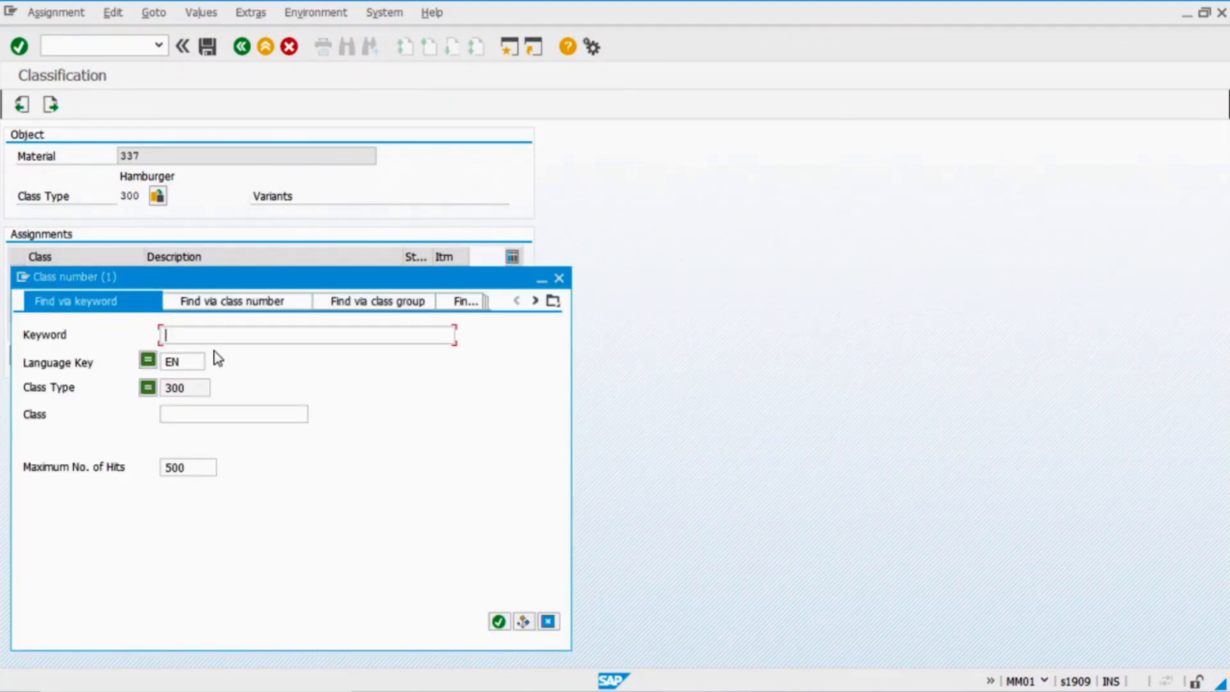
type("ZHAMBURGER1")
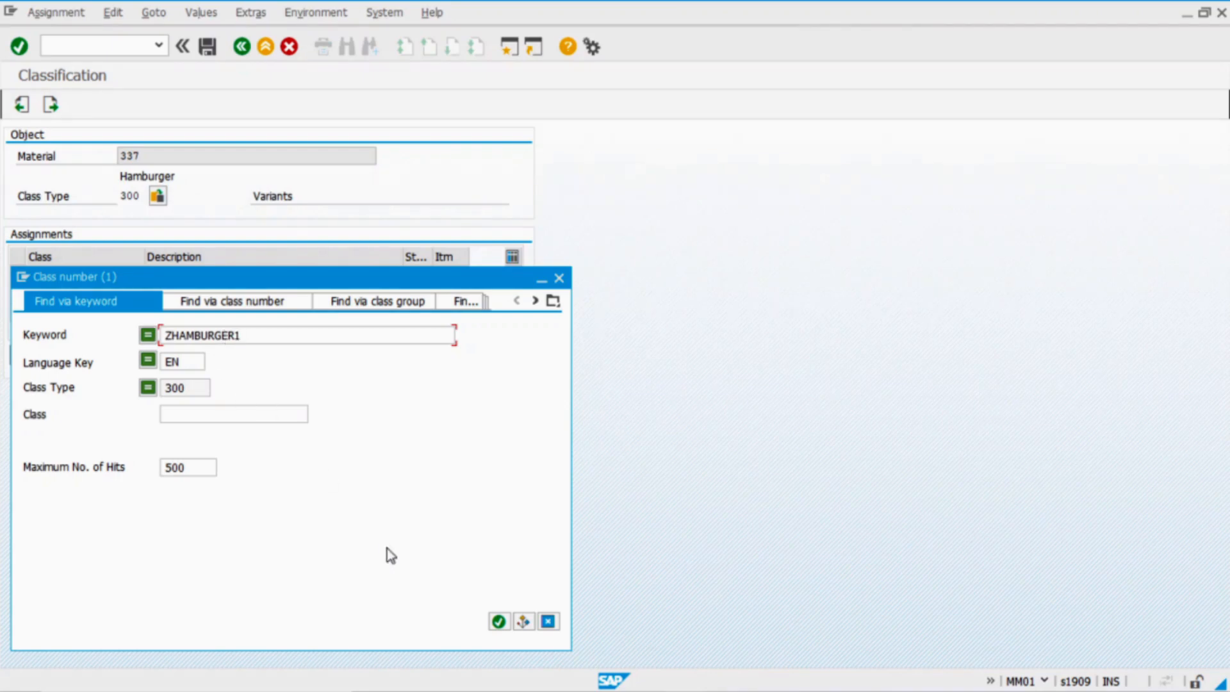
left_click(498, 619)
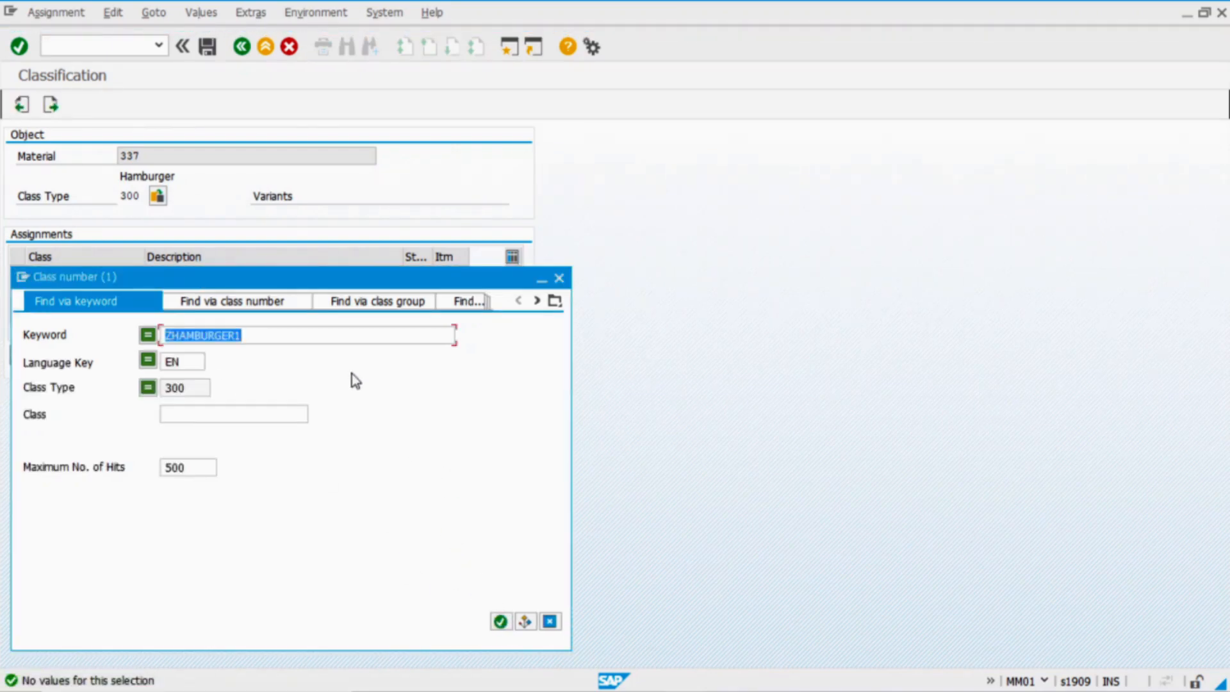
key("ctrl+x")
left_click(296, 413)
key("ctrl+v")
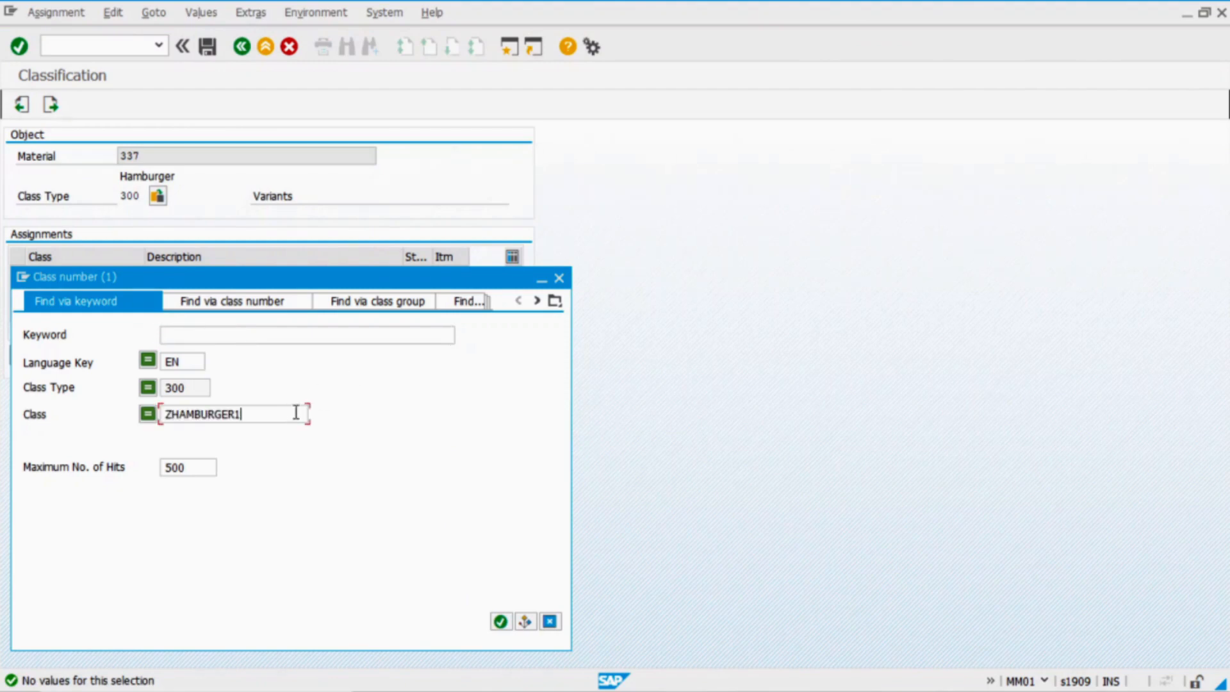
left_click(500, 621)
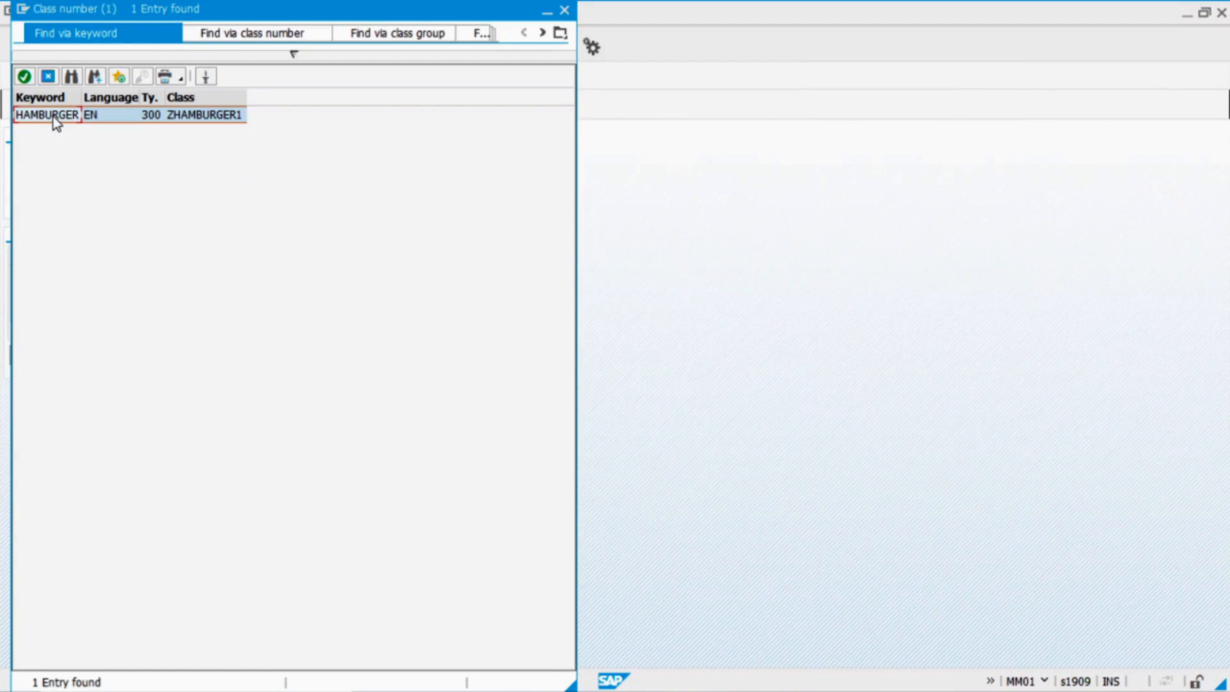
double_click(52, 116)
key("Return")
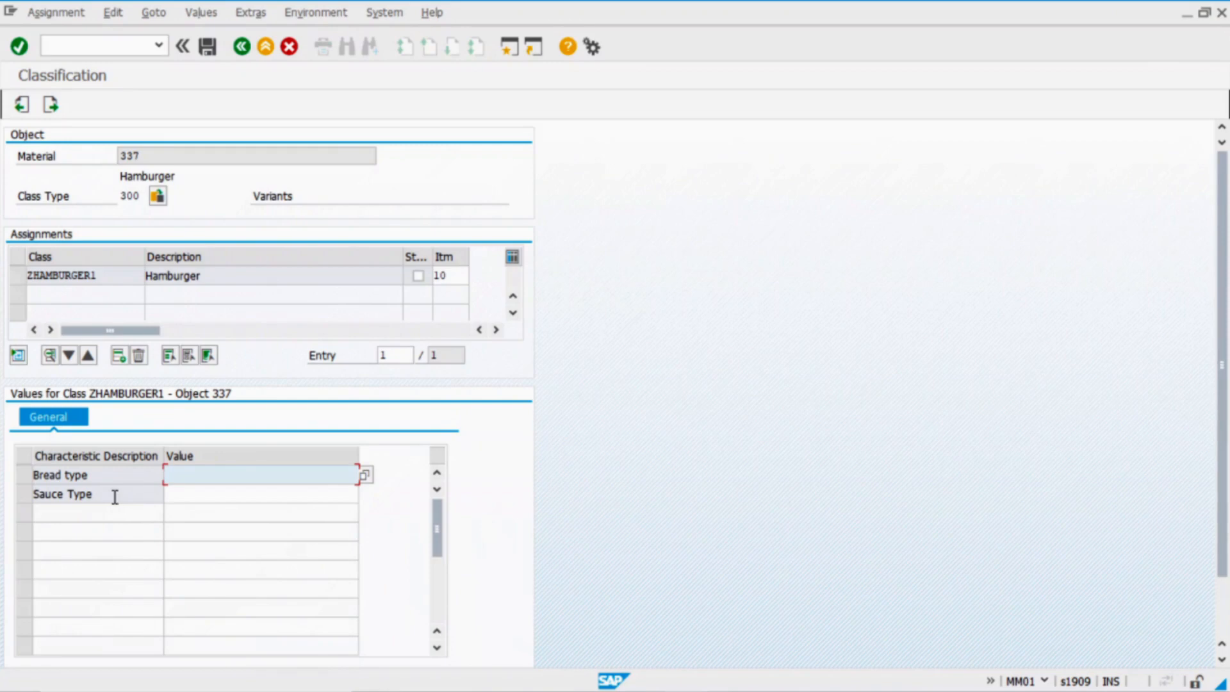
left_click(50, 104)
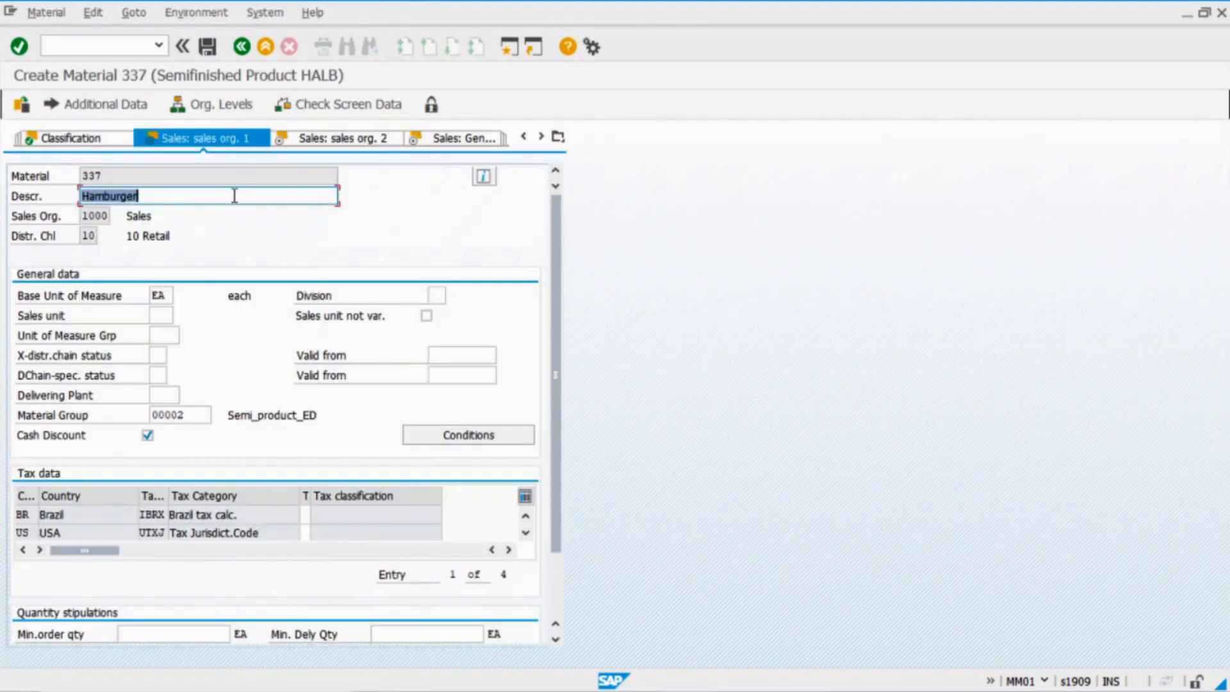
Set tax classification 1 for Brazil and 0 for each US tax row
left_click(305, 515)
type("1")
left_click(304, 532)
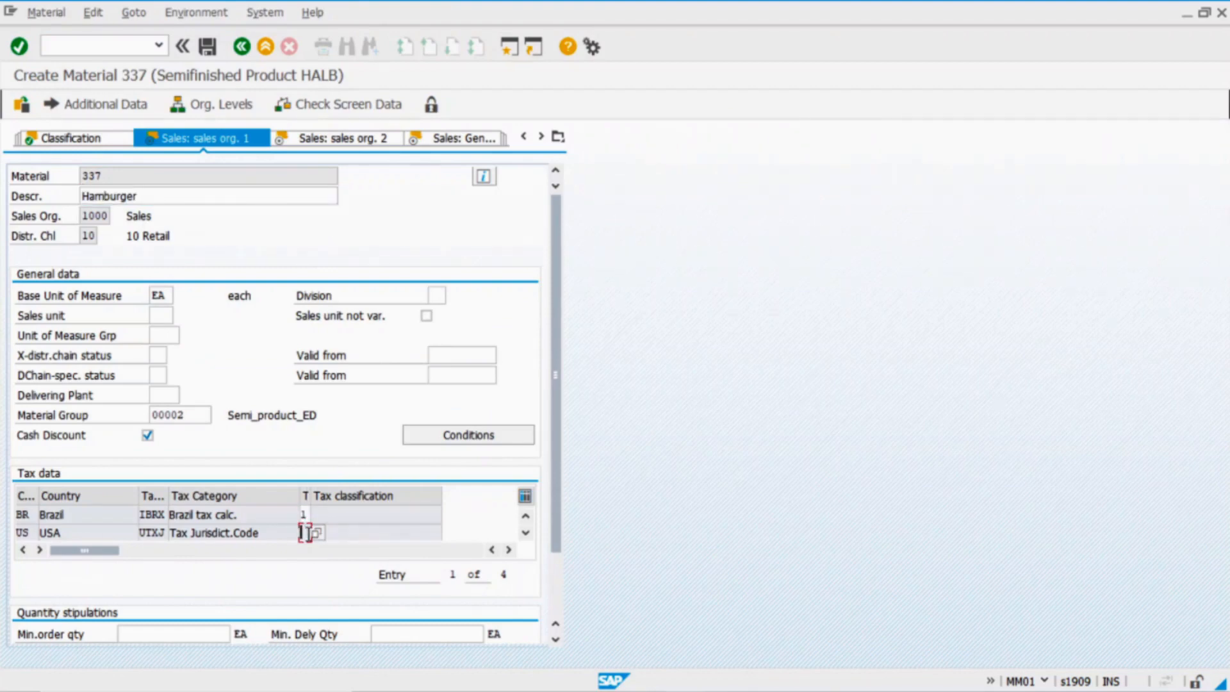
type("0")
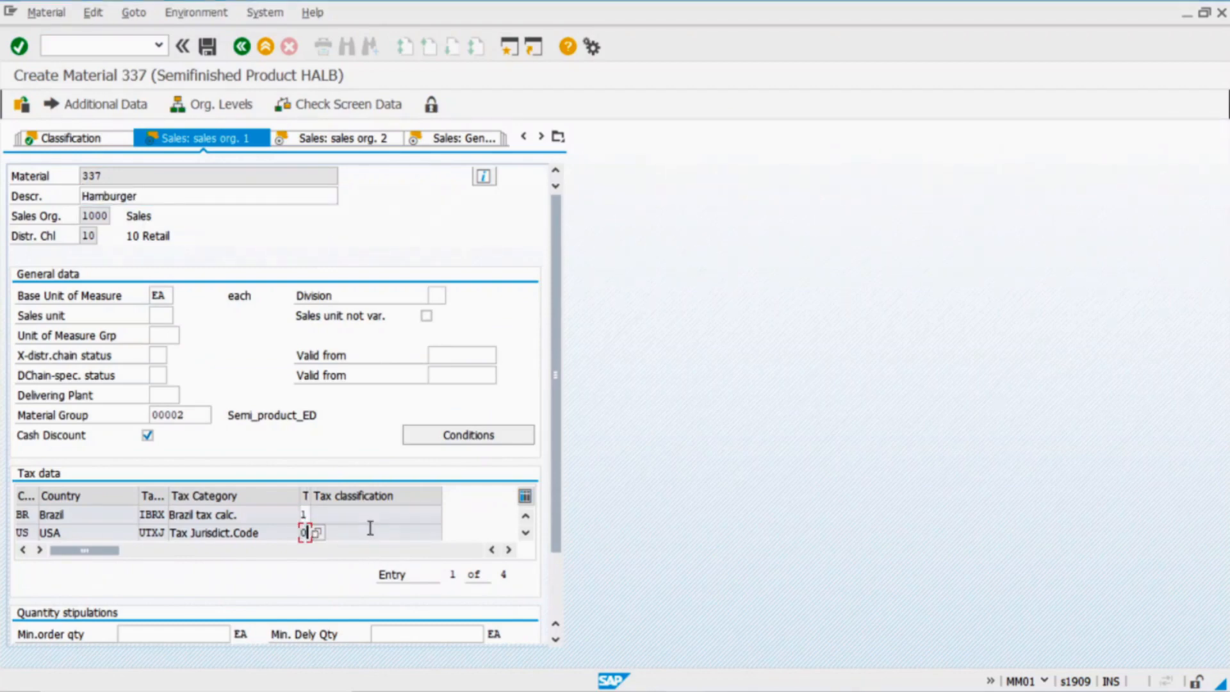
key("Return")
left_click(305, 514)
type("0")
key("Return")
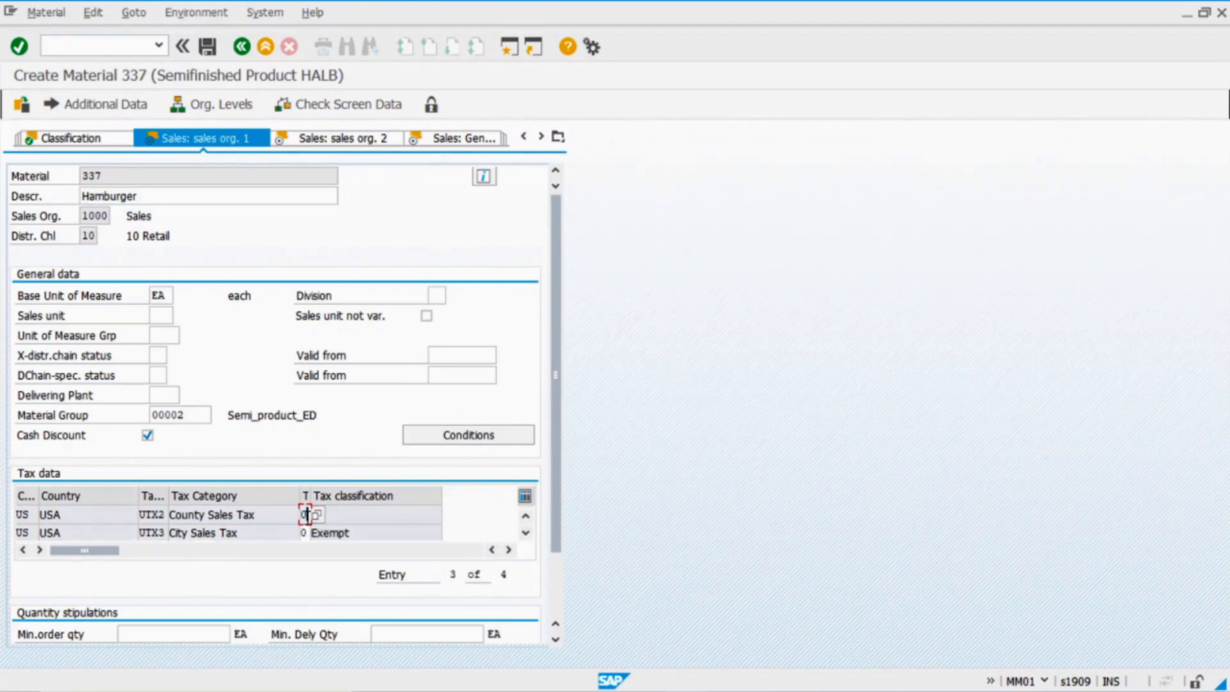
left_click(338, 140)
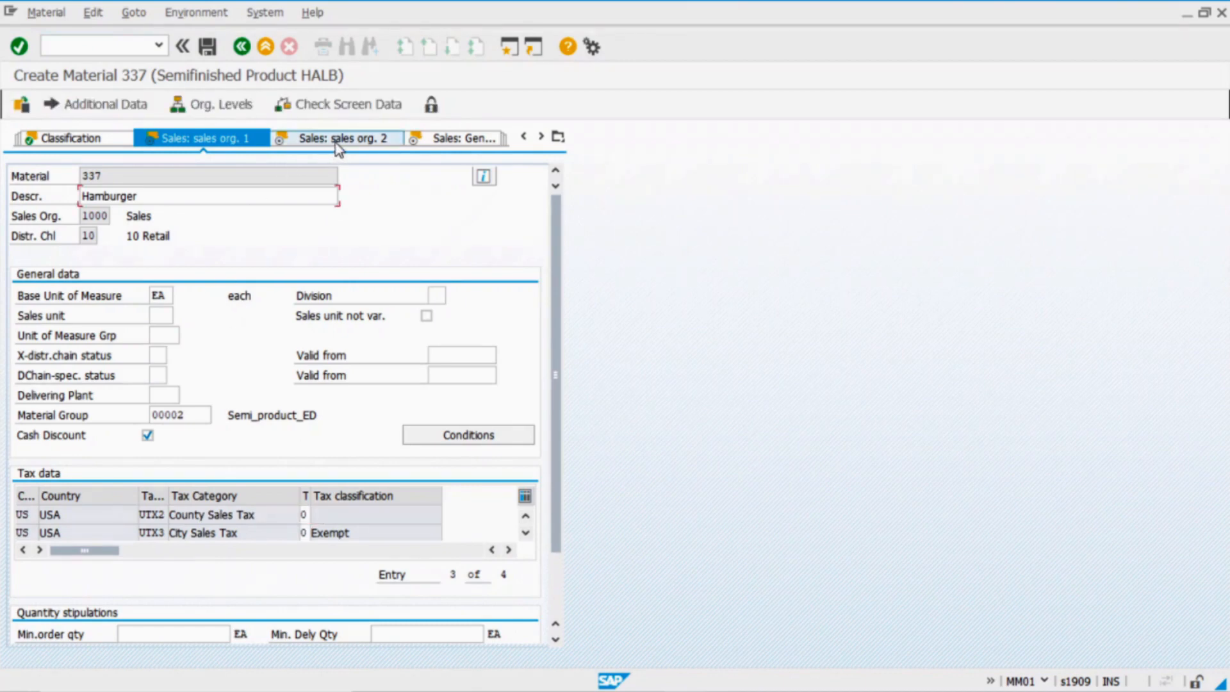
left_click(441, 335)
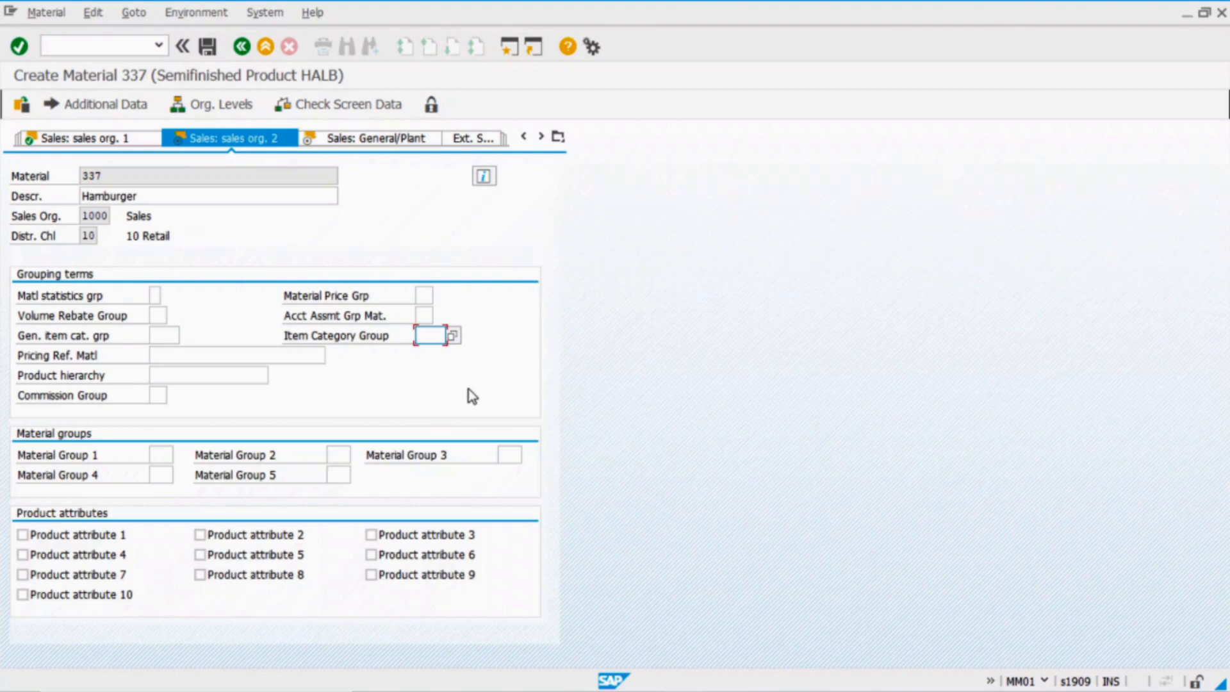
Choose item category group BANS (Third-party item) for material 337
type("bana")
left_click(452, 336)
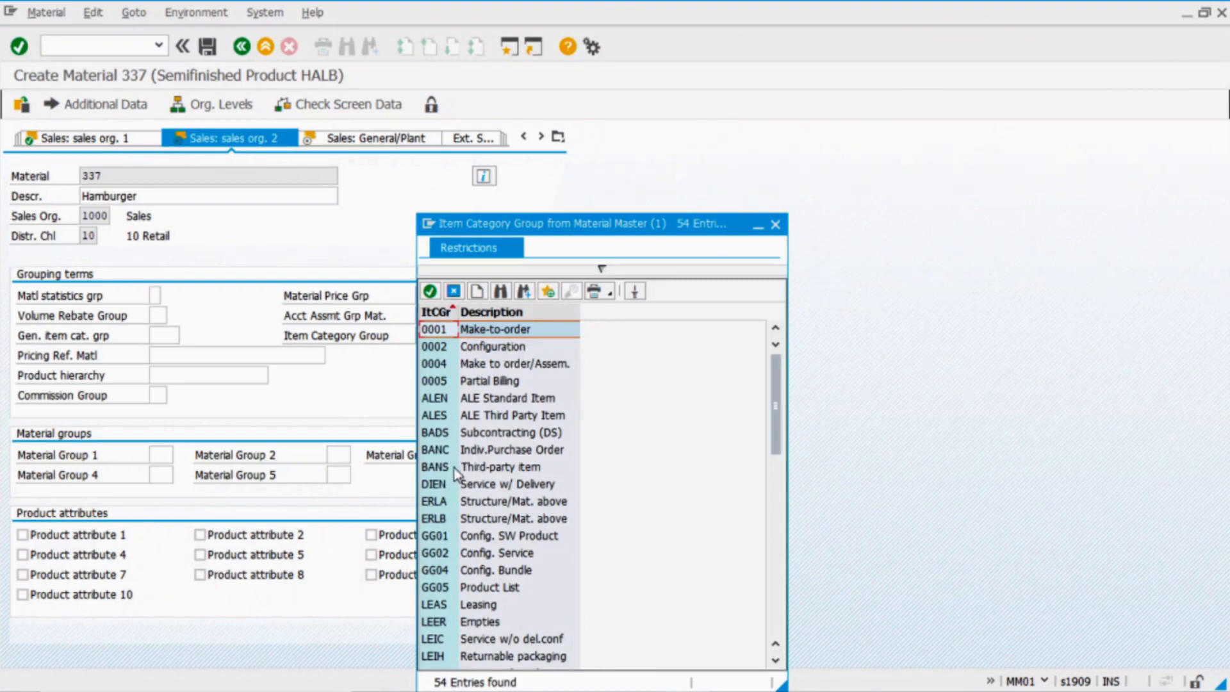
left_click(489, 470)
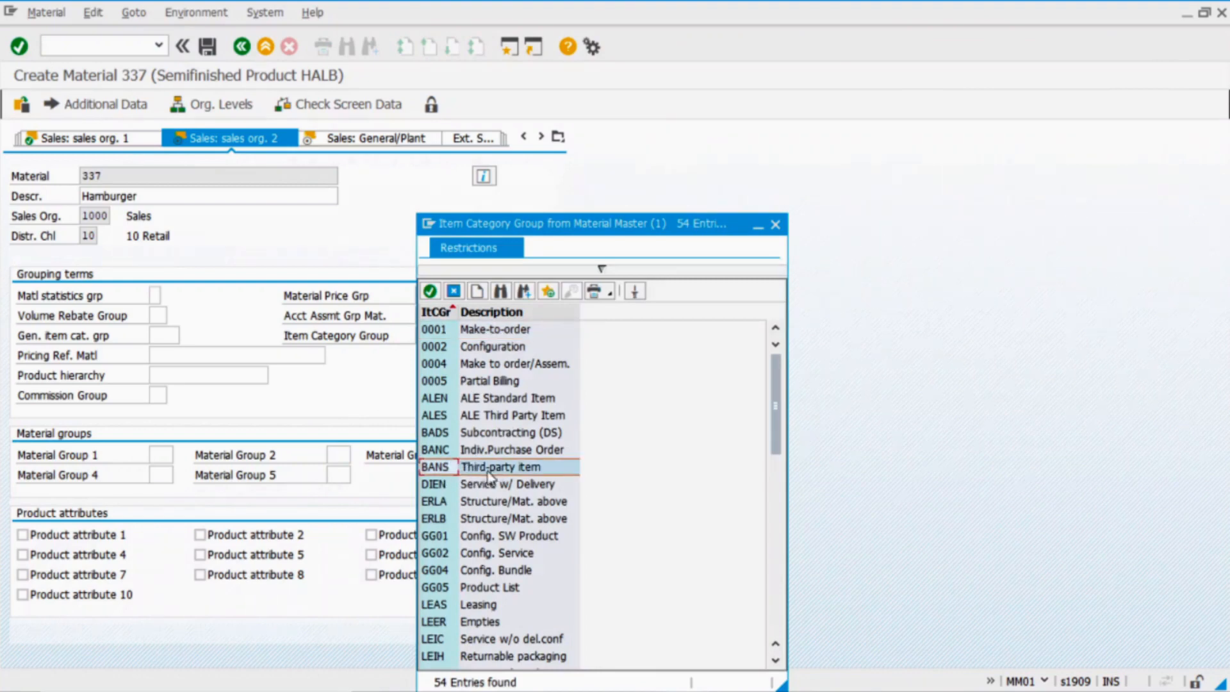
left_click(776, 225)
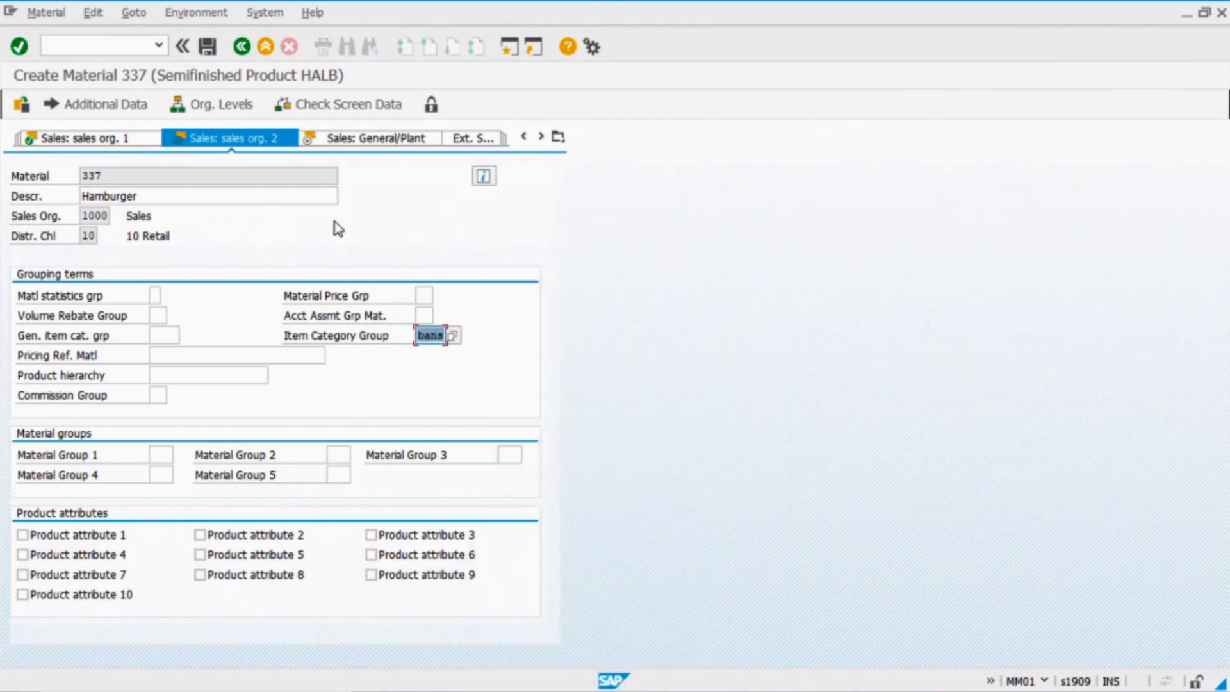
left_click(400, 140)
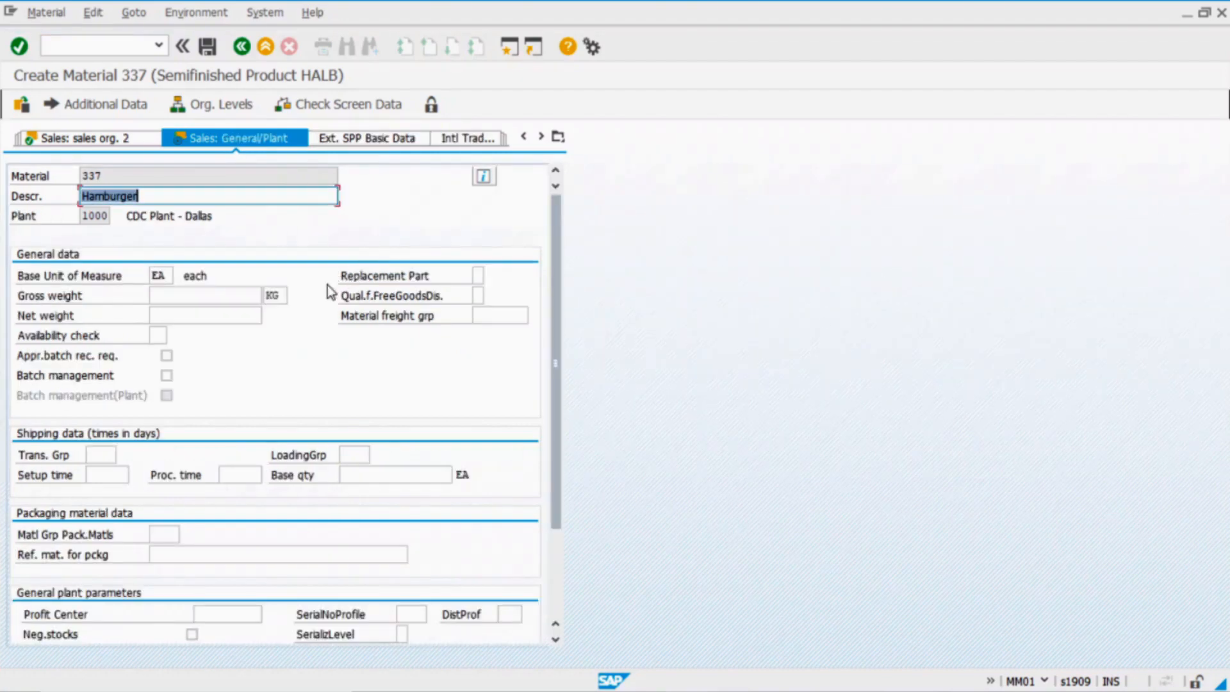
Set transportation group 0001 and loading group 0001
left_click(113, 456)
type("0001")
left_click(353, 454)
type("0001")
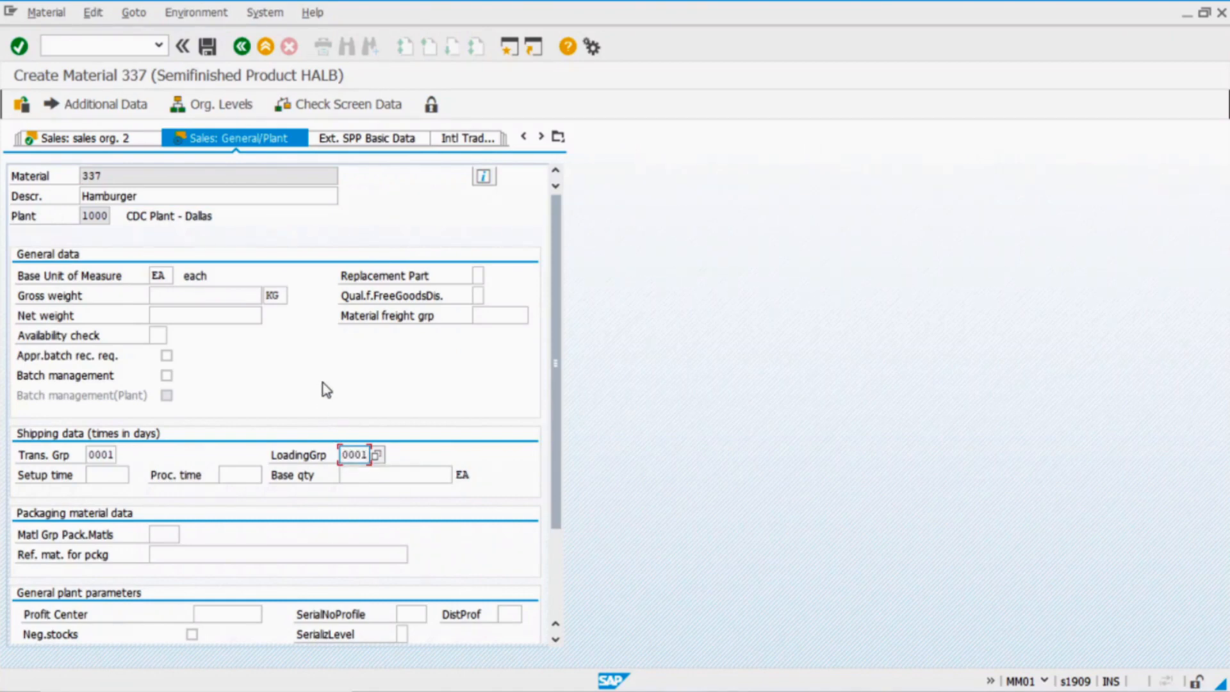
key("Return")
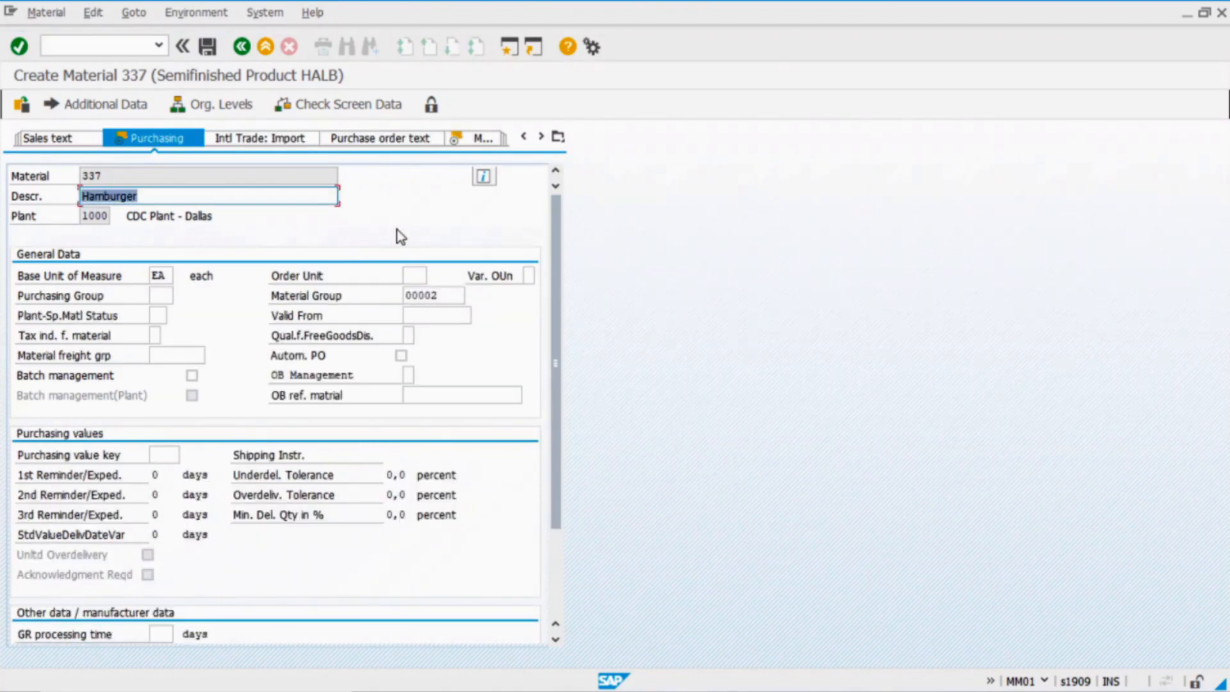
Set purchasing group 001 and a GR processing time of 5 days
left_click(158, 293)
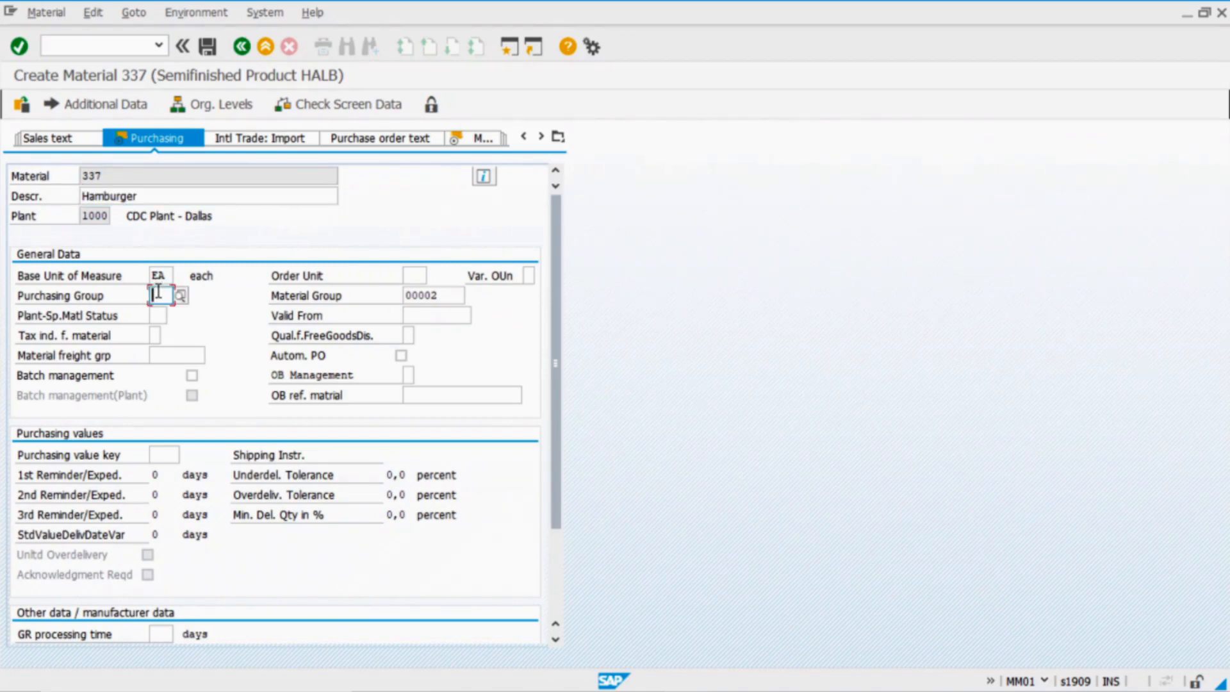
type("001")
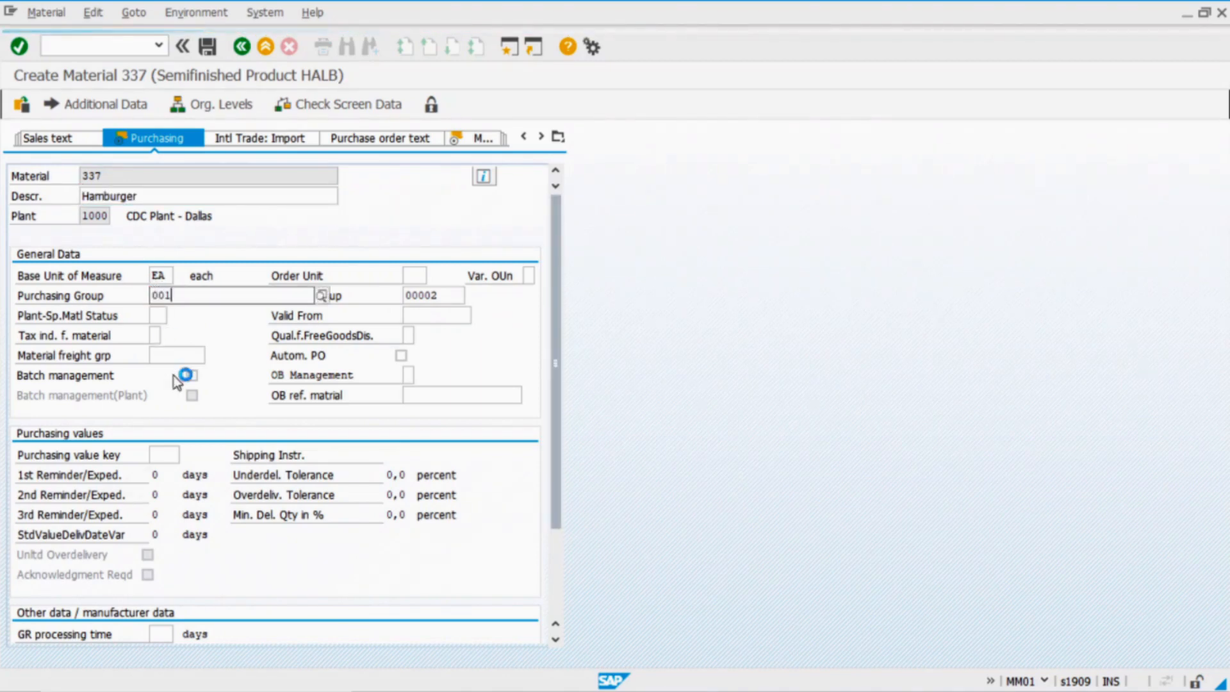
left_click(163, 634)
type("5")
key("Return")
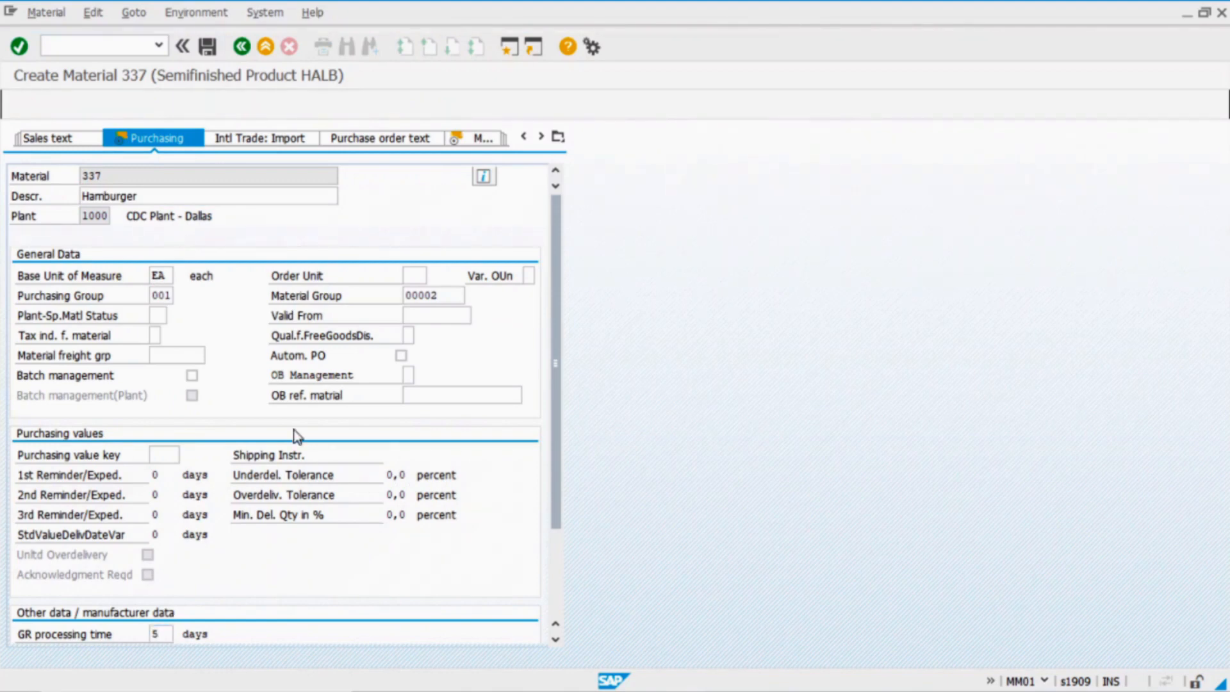
Set MRP type ND and advance to the Accounting 1 data
left_click(160, 375)
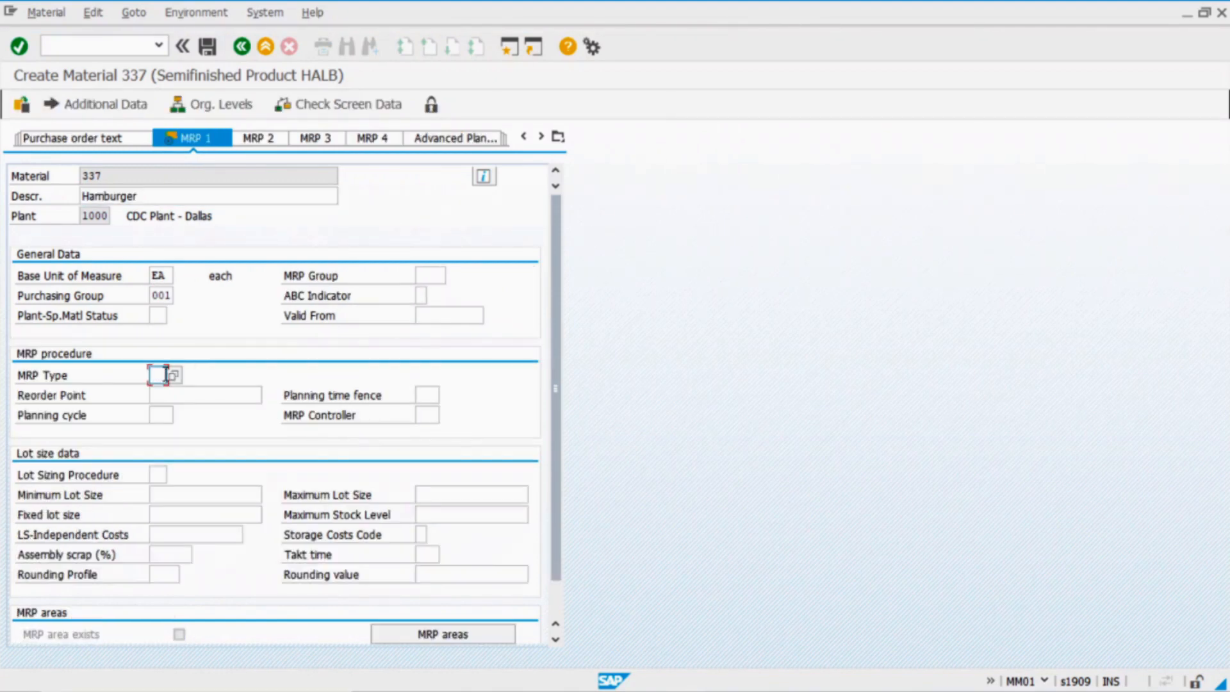
type("nd")
key("Return")
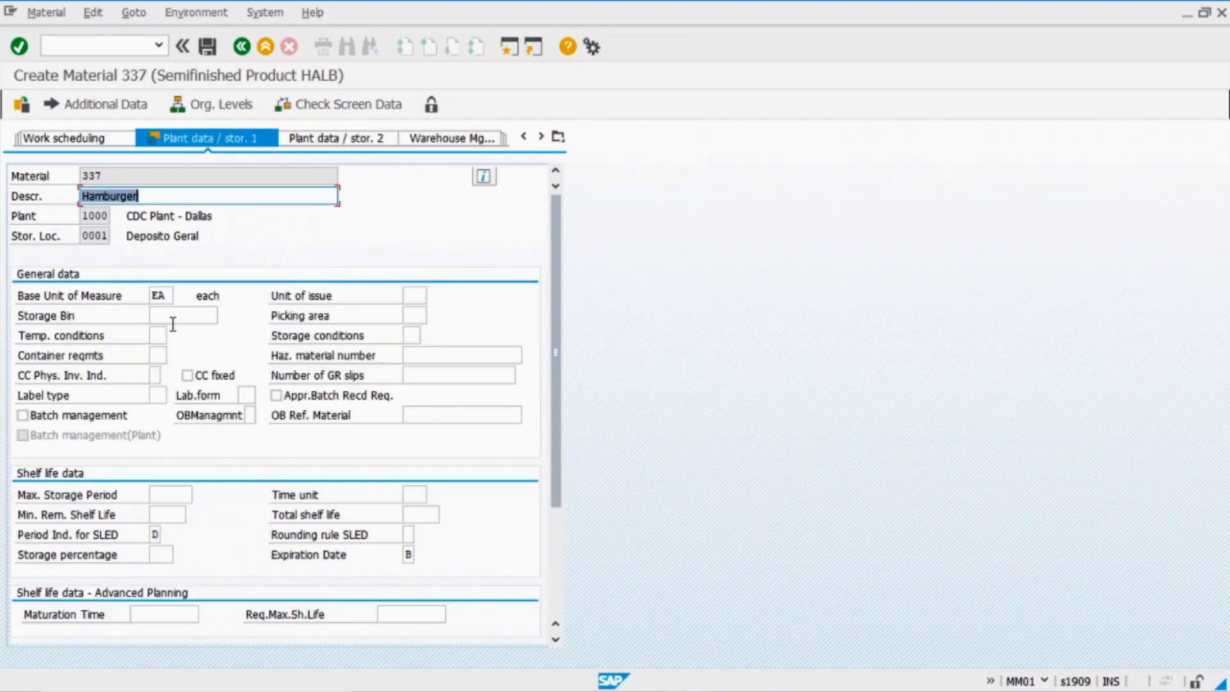
key("Return")
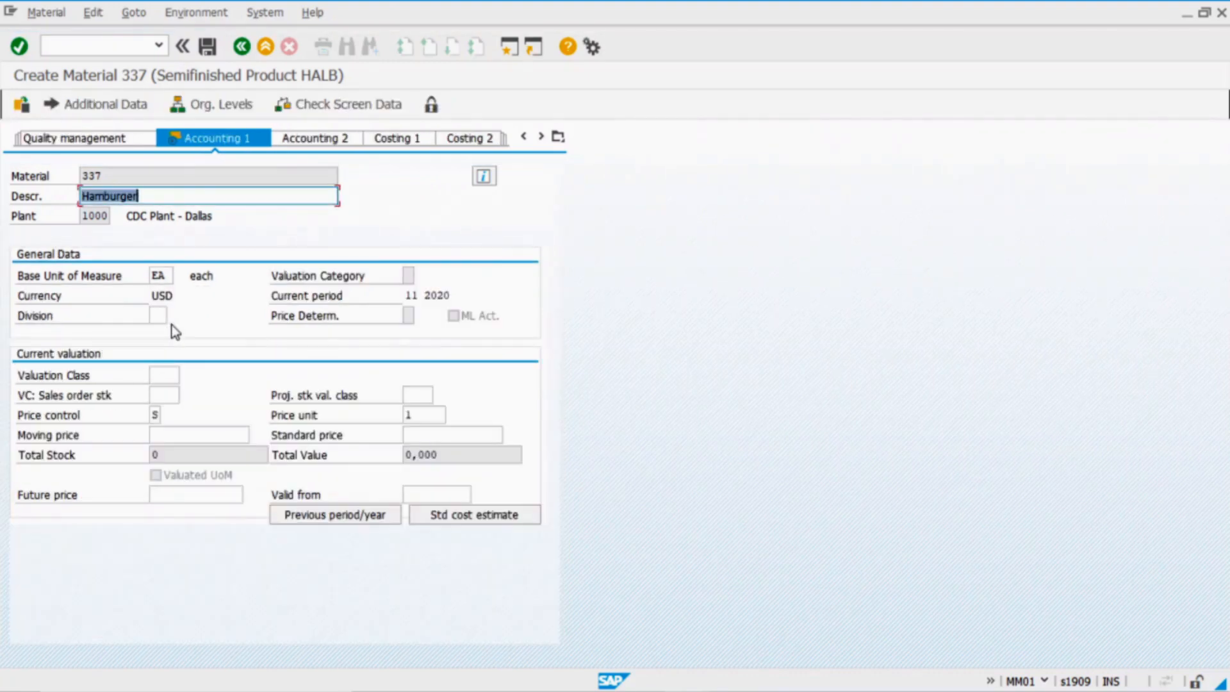
Set valuation class 7900, price control V and moving price 3, then save material 337
left_click(167, 376)
left_click(187, 376)
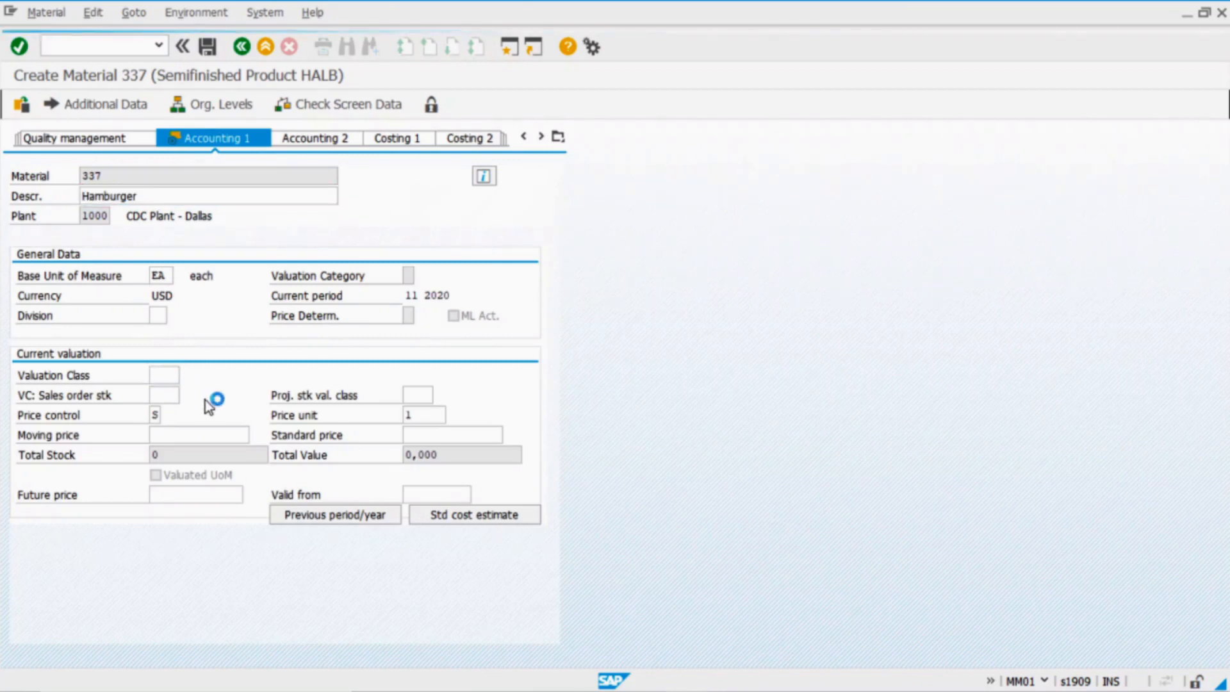
double_click(356, 152)
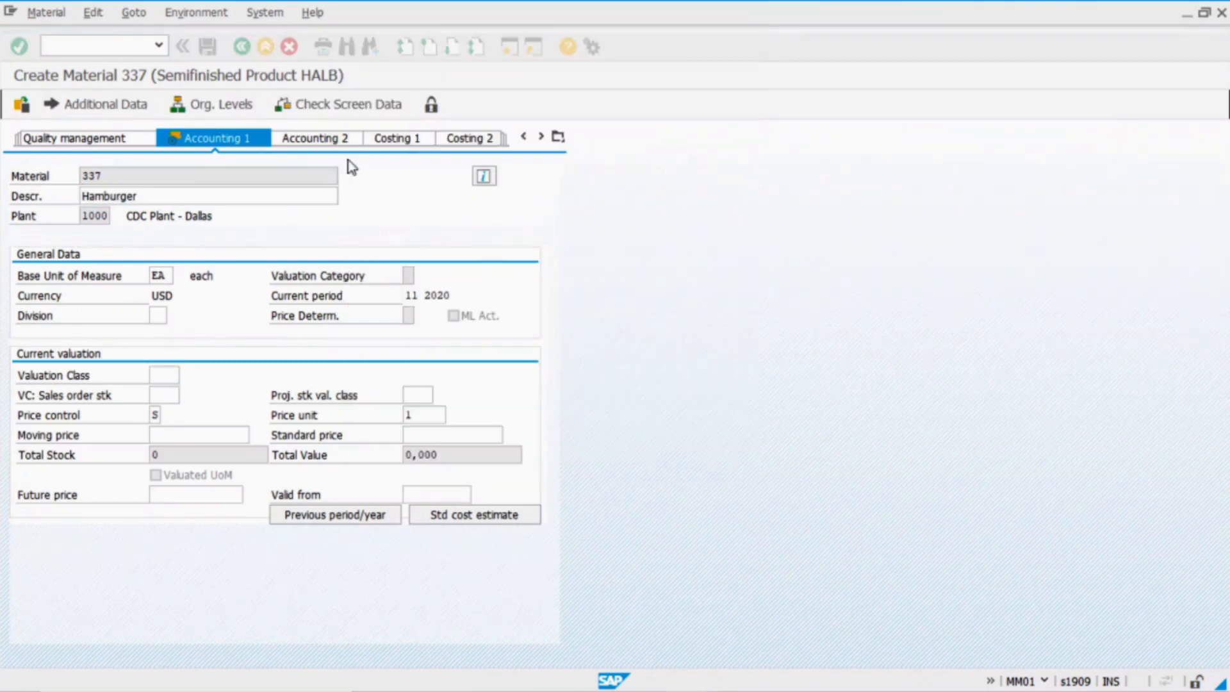
left_click(155, 415)
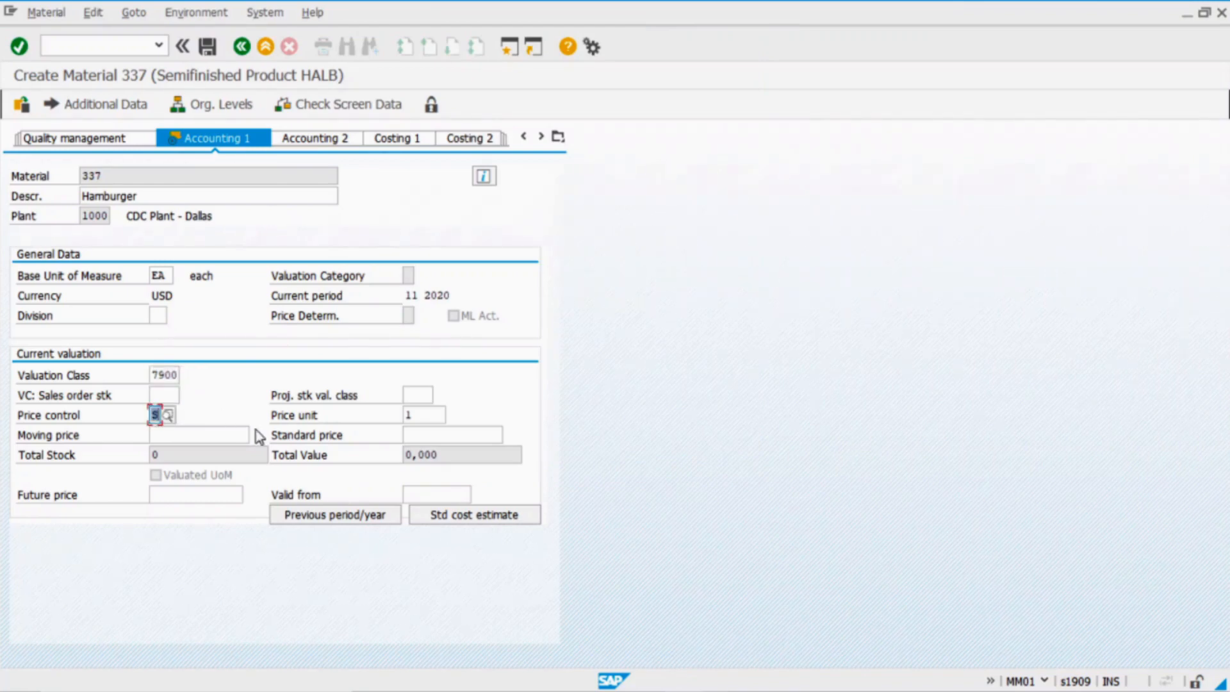
key("F4")
left_click(170, 453)
left_click(177, 437)
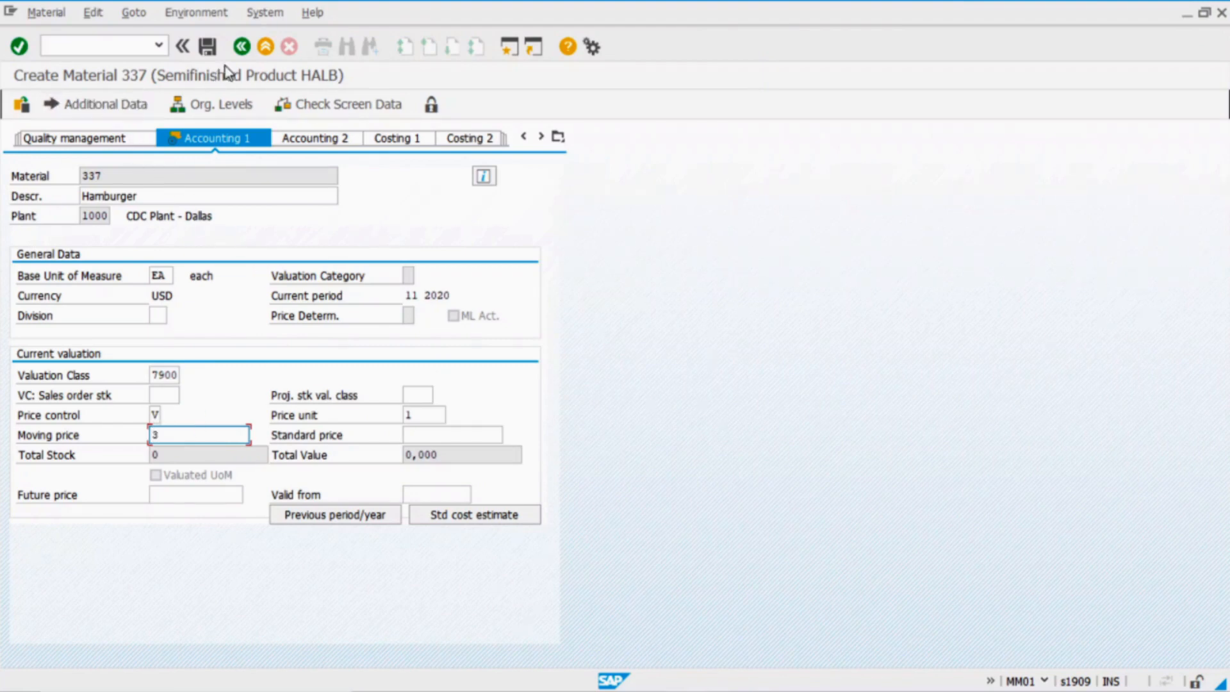
left_click(207, 49)
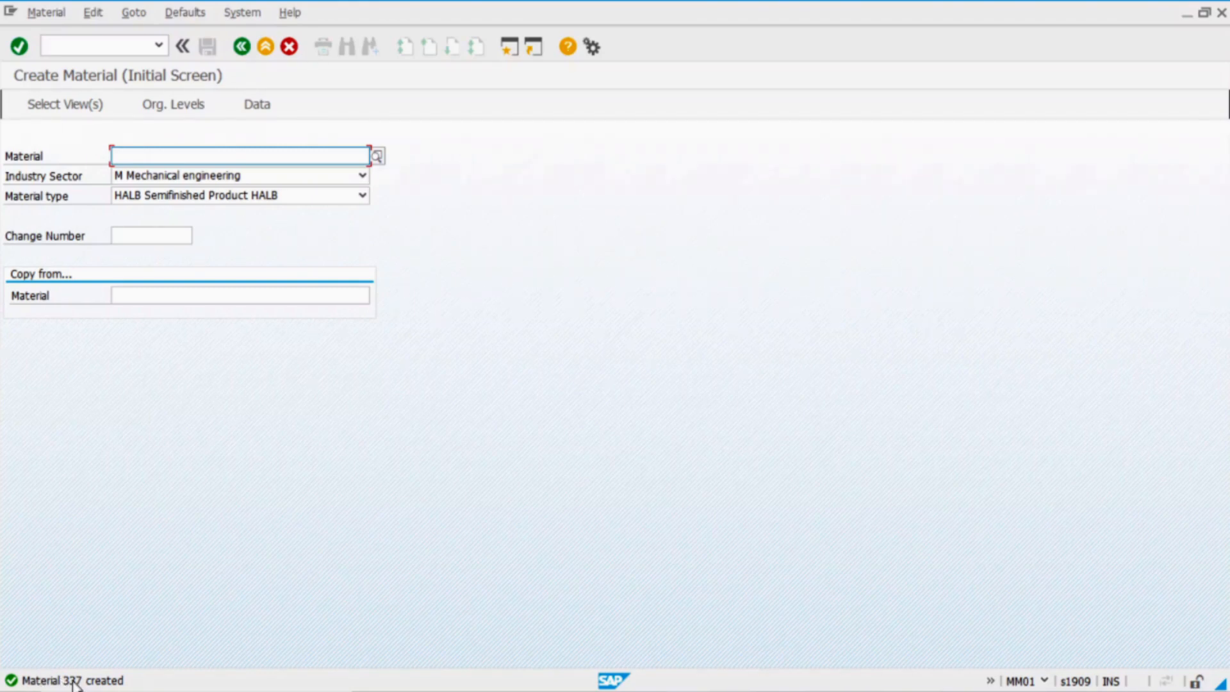
Return to SAP Easy Access once material 337 is reported created
left_click(243, 48)
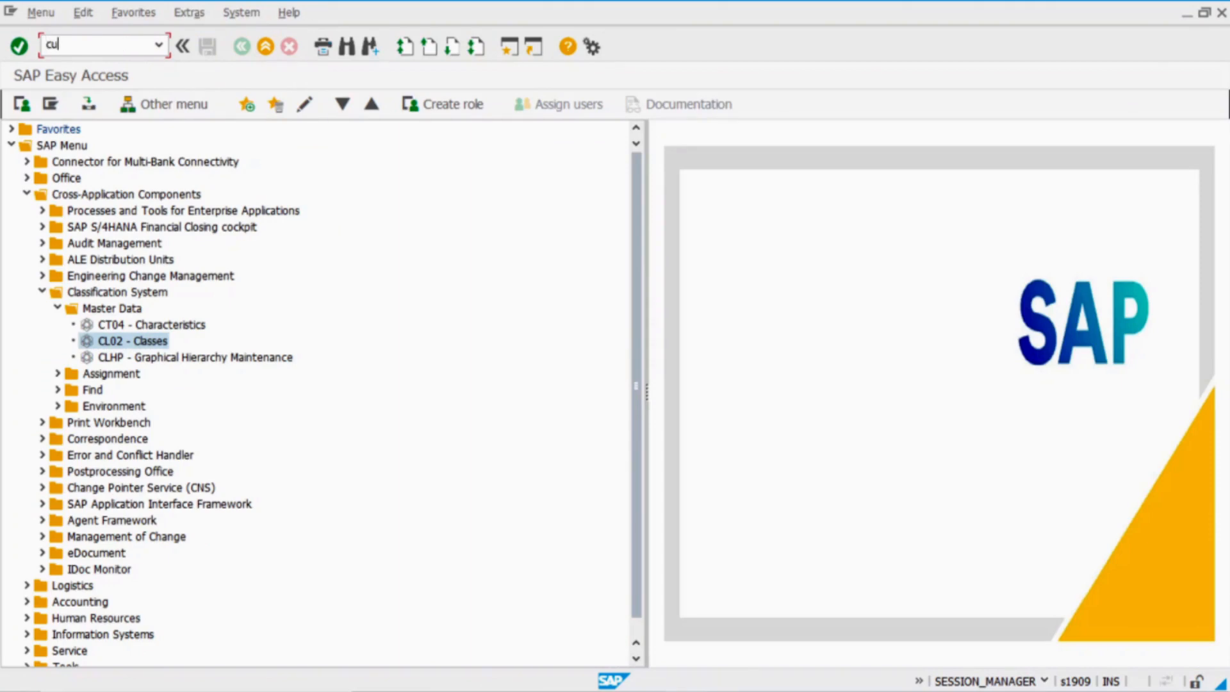
In CU41, create profile PROFILE1 with class type 300 for material 337 and open its details
key("Return")
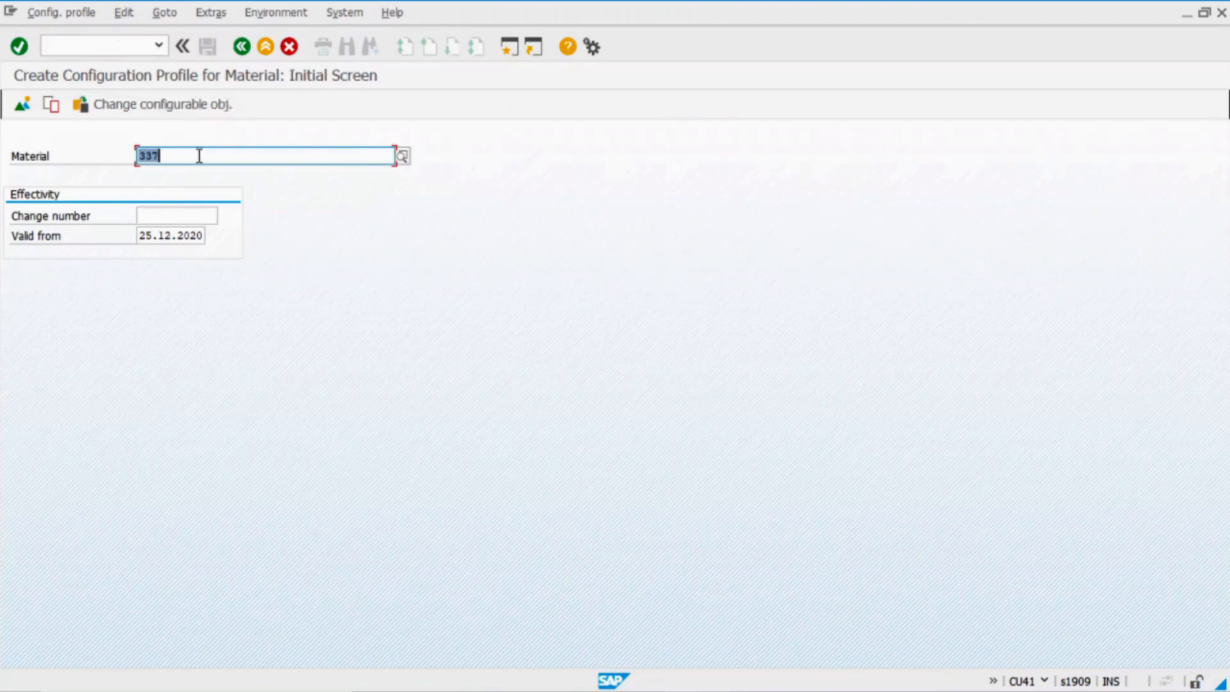
left_click(199, 156)
key("Return")
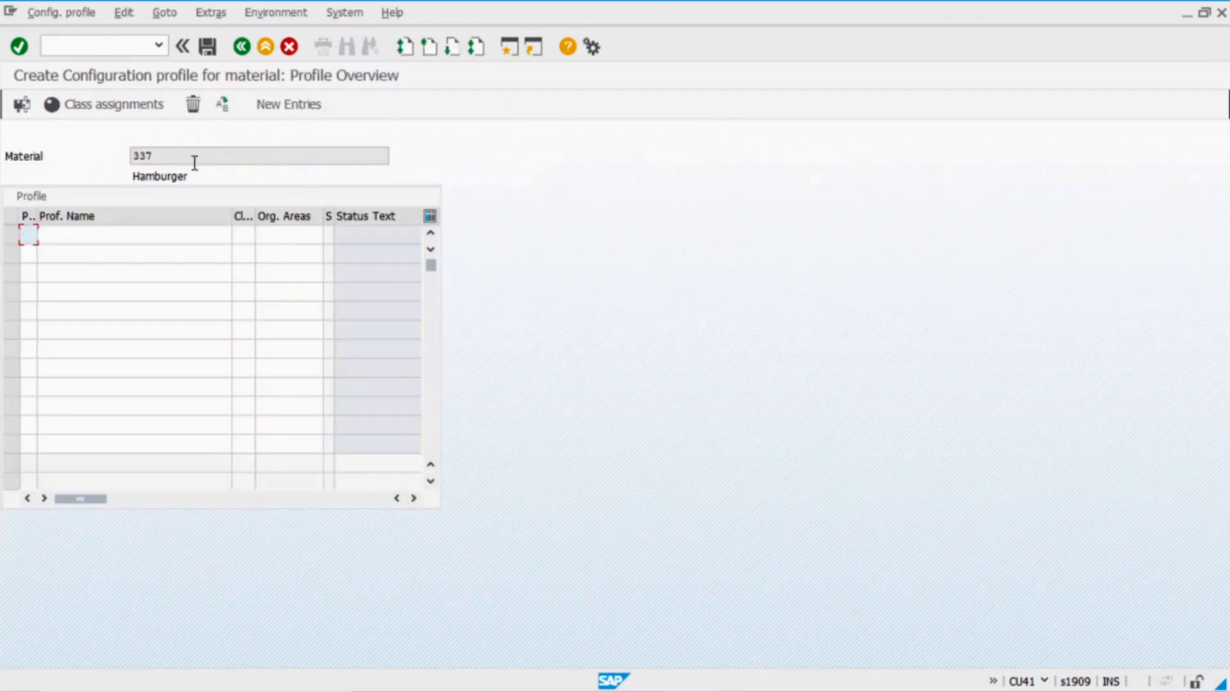
key("Tab")
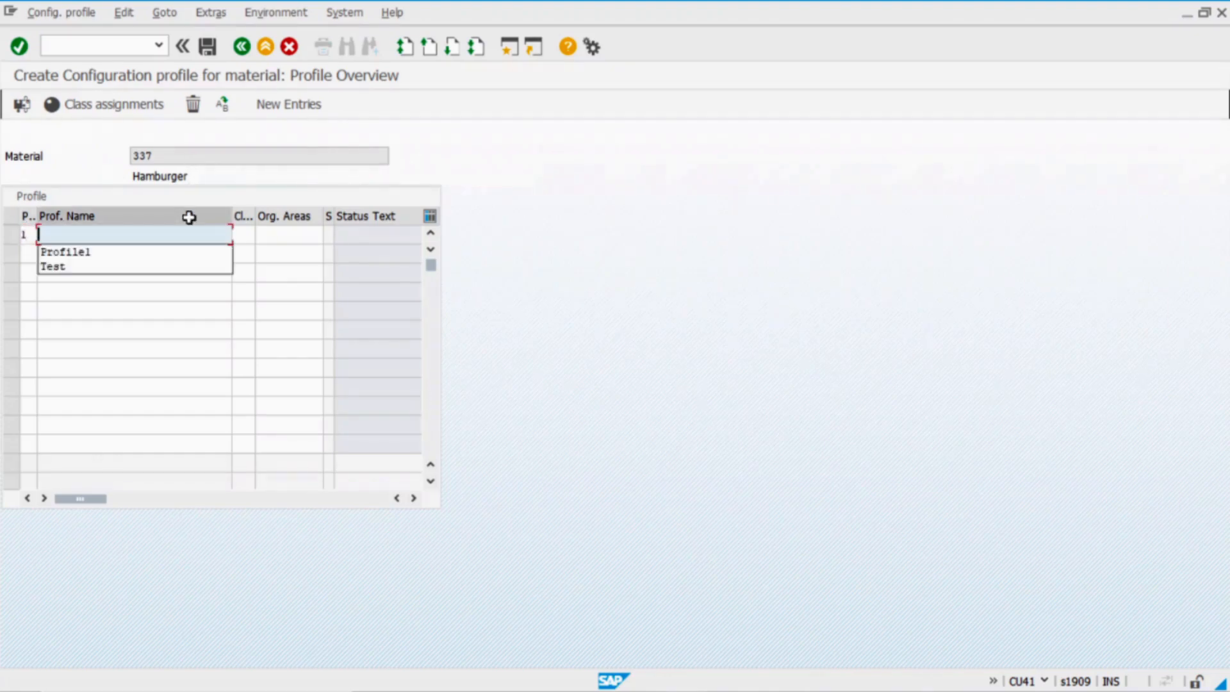
key("Down")
key("Tab")
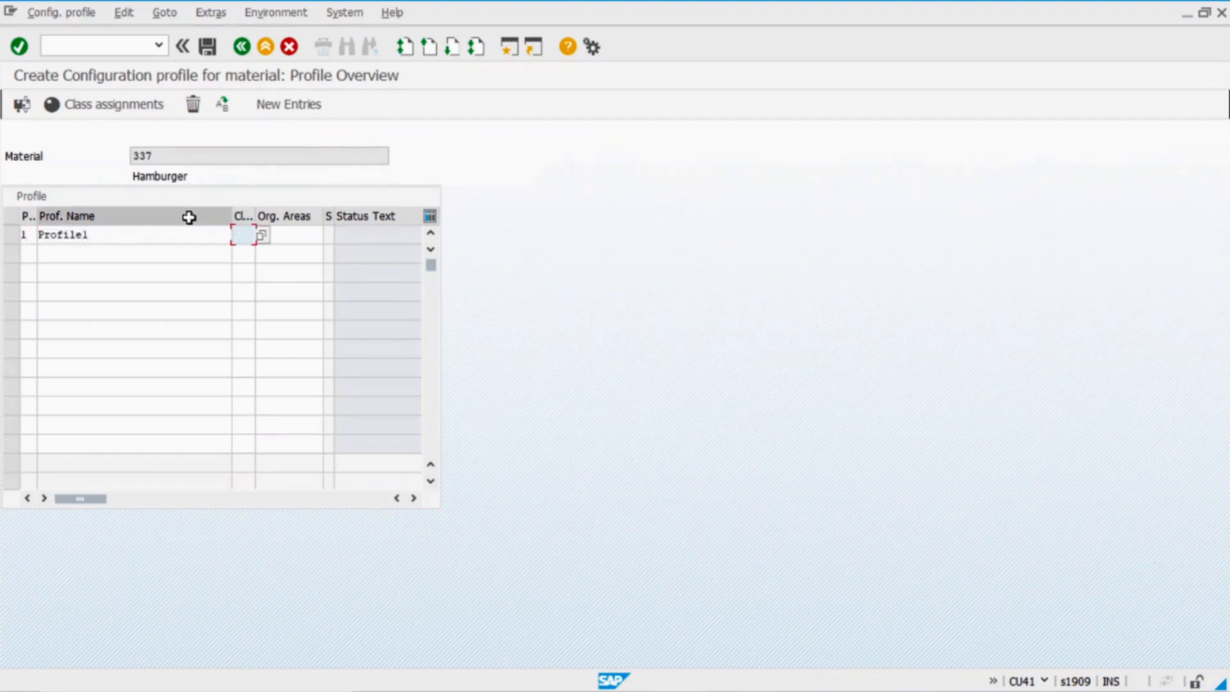
type("300")
key("Return")
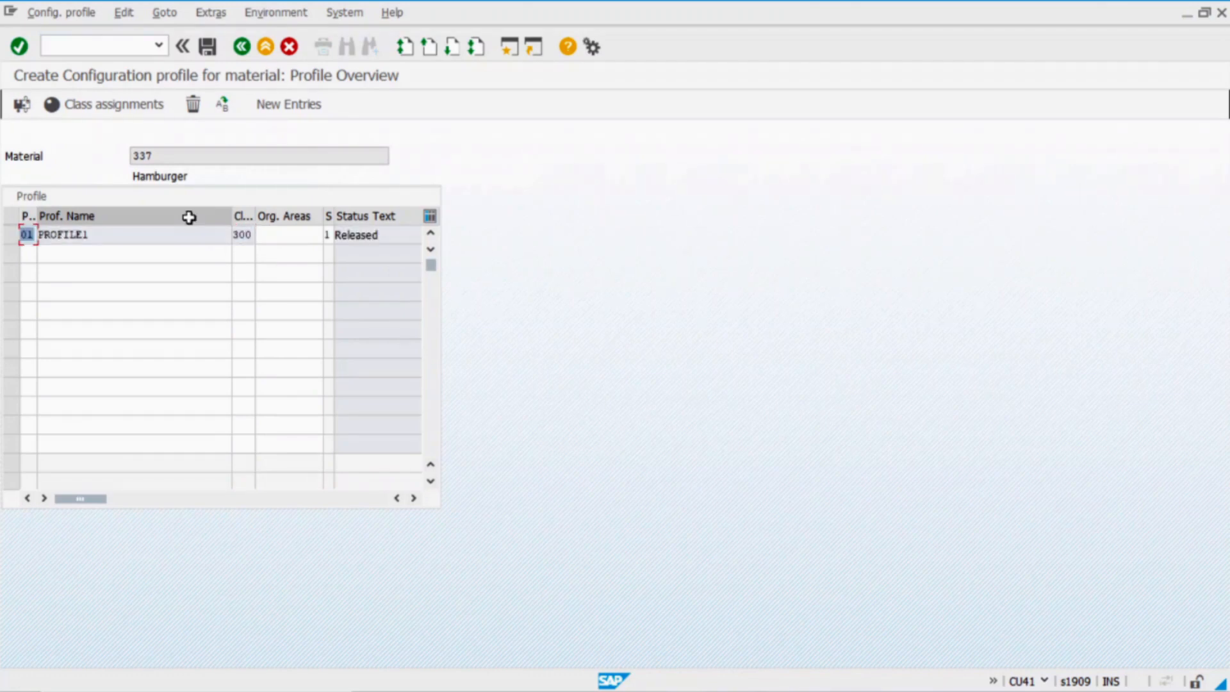
double_click(174, 234)
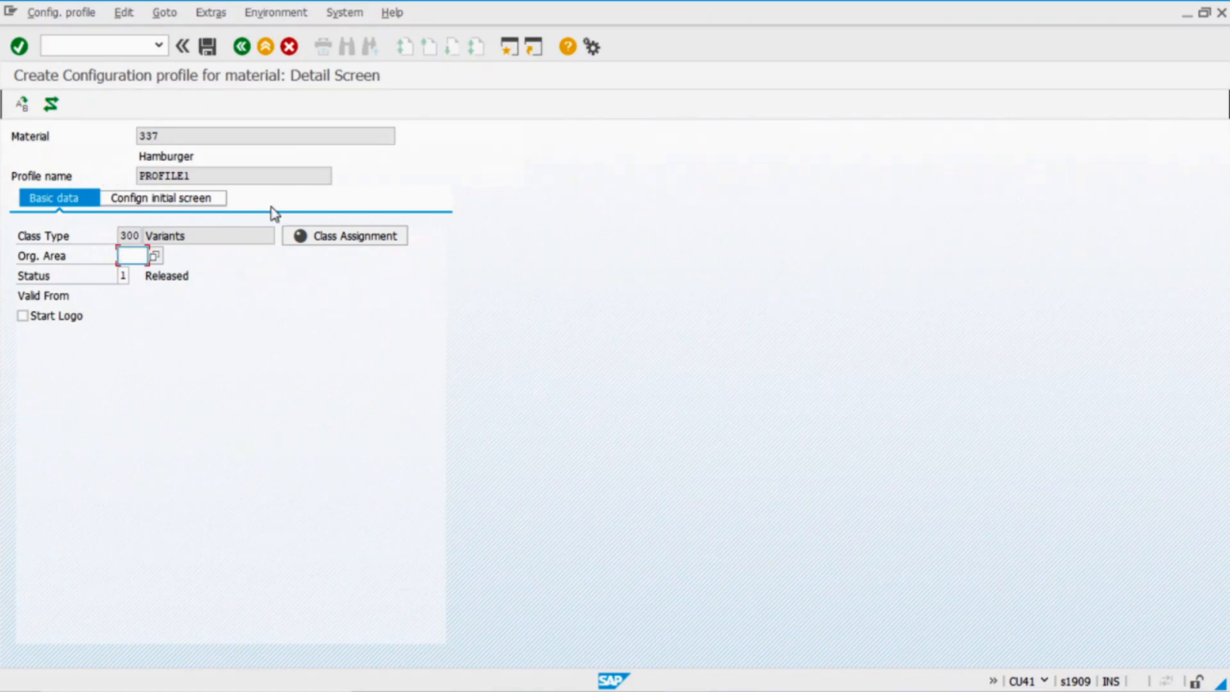
Inspect PROFILE1's ZHAMBURGER1 class assignment, then return to the profile details
left_click(372, 237)
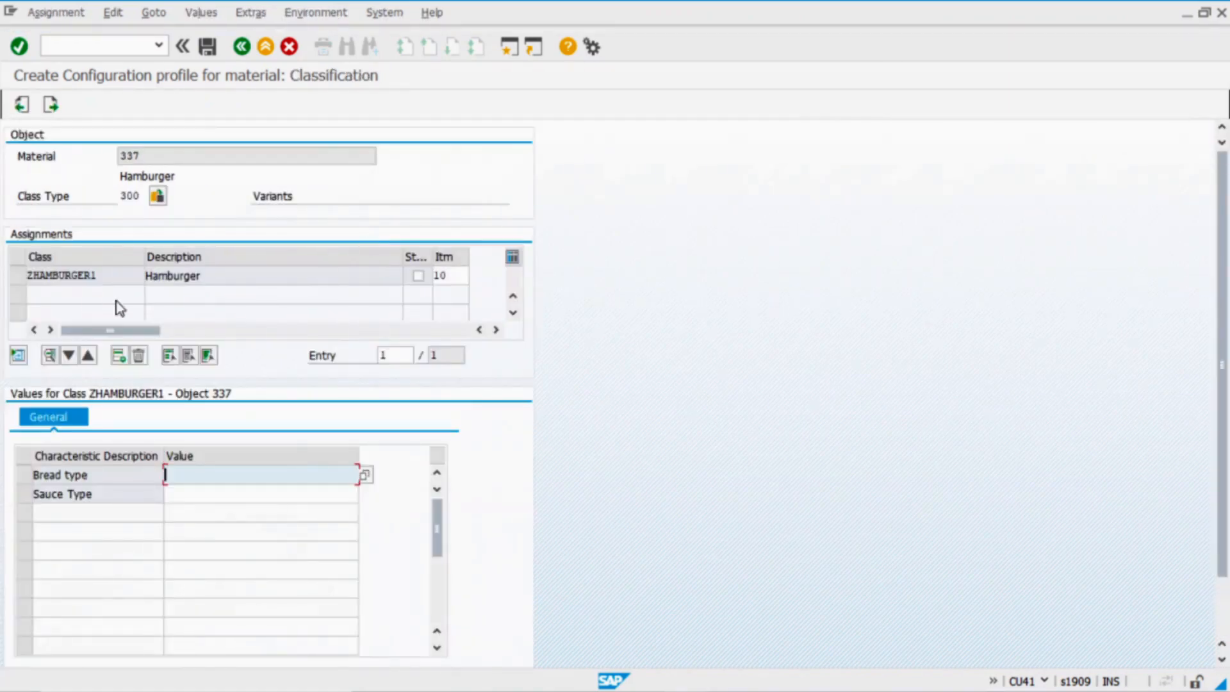
left_click(104, 269)
left_click(232, 276)
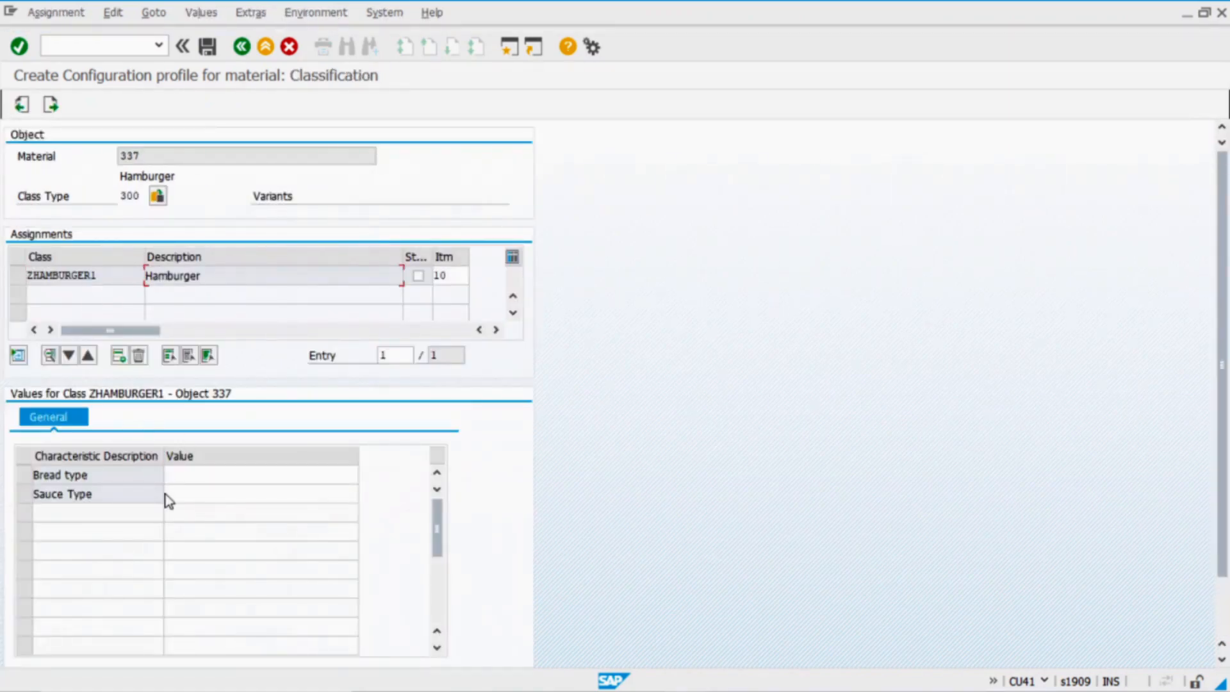
left_click(50, 104)
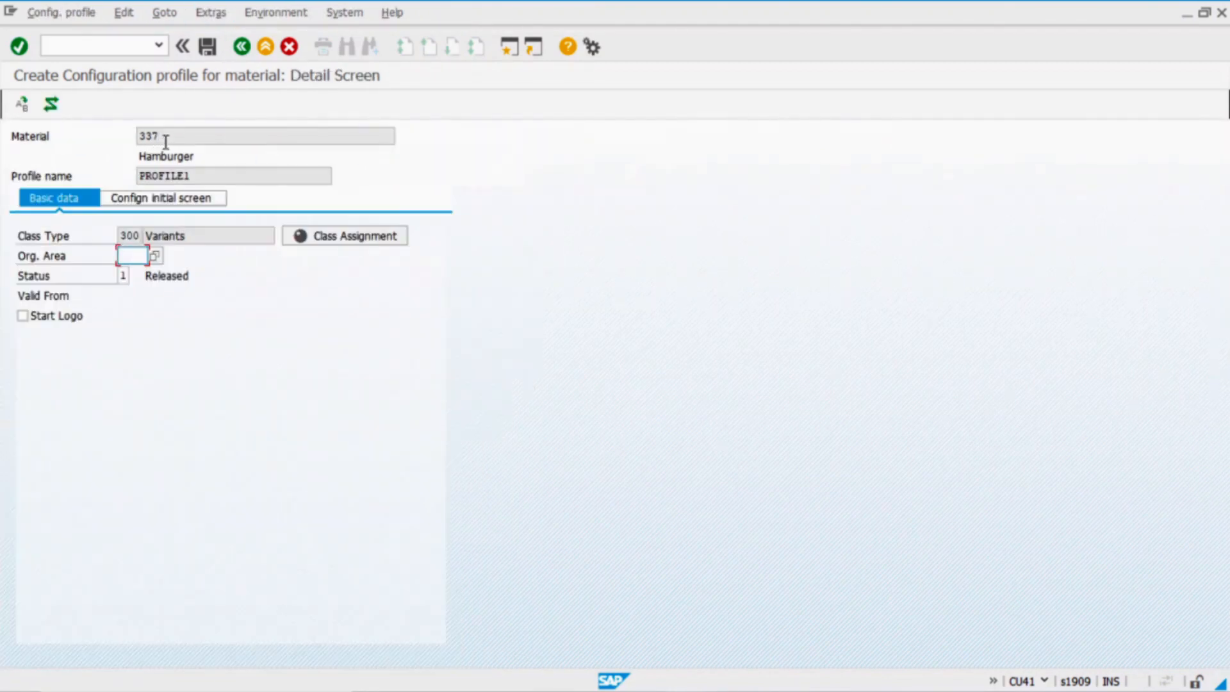
Open the object dependency editor from the Extras menu
left_click(212, 13)
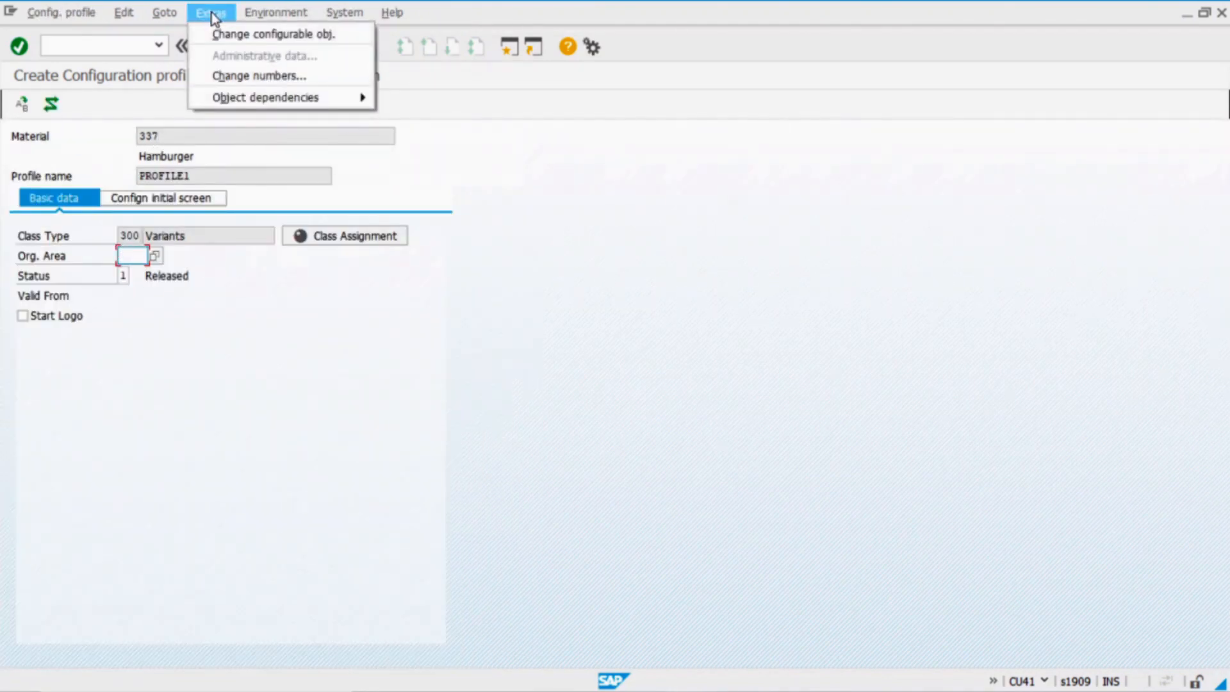
mouse_move(263, 99)
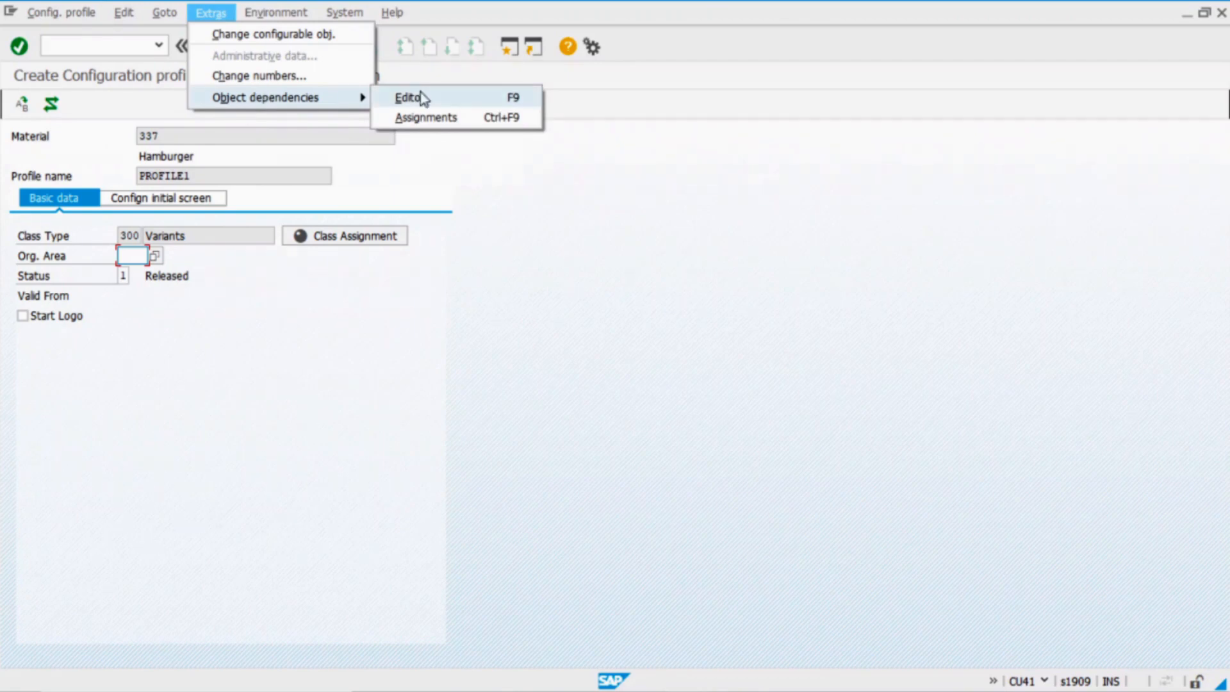
left_click(462, 100)
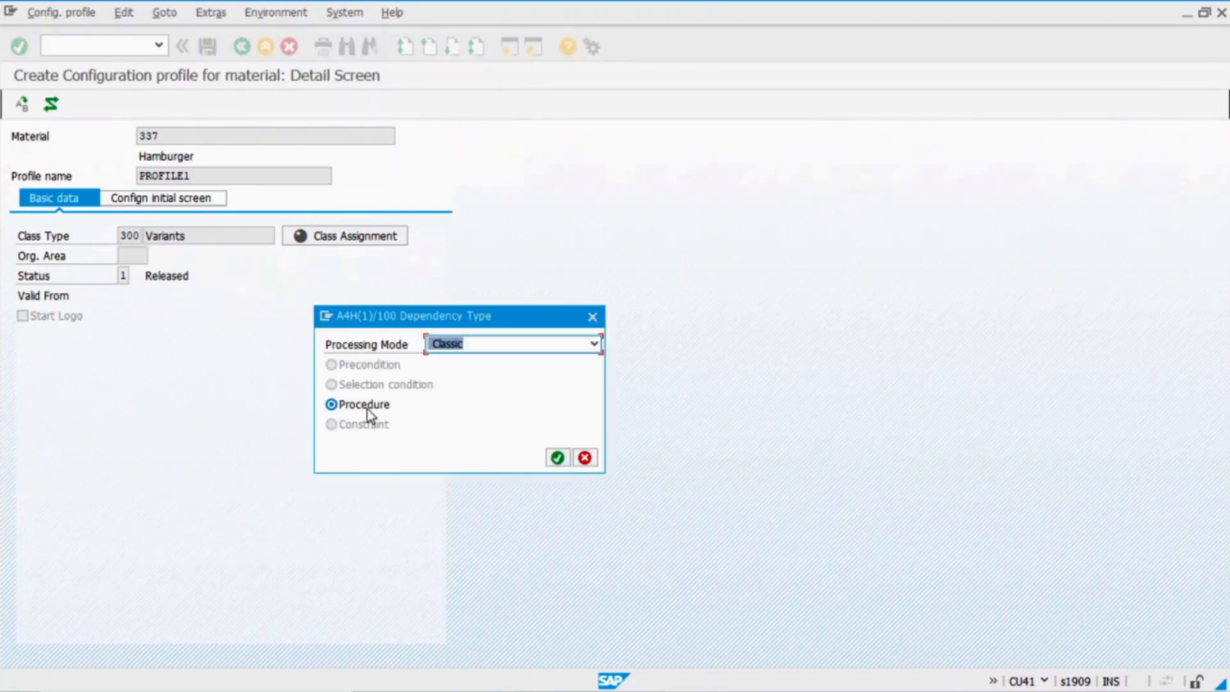
Confirm Procedure as the dependency type to get an empty procedure editor
left_click(557, 458)
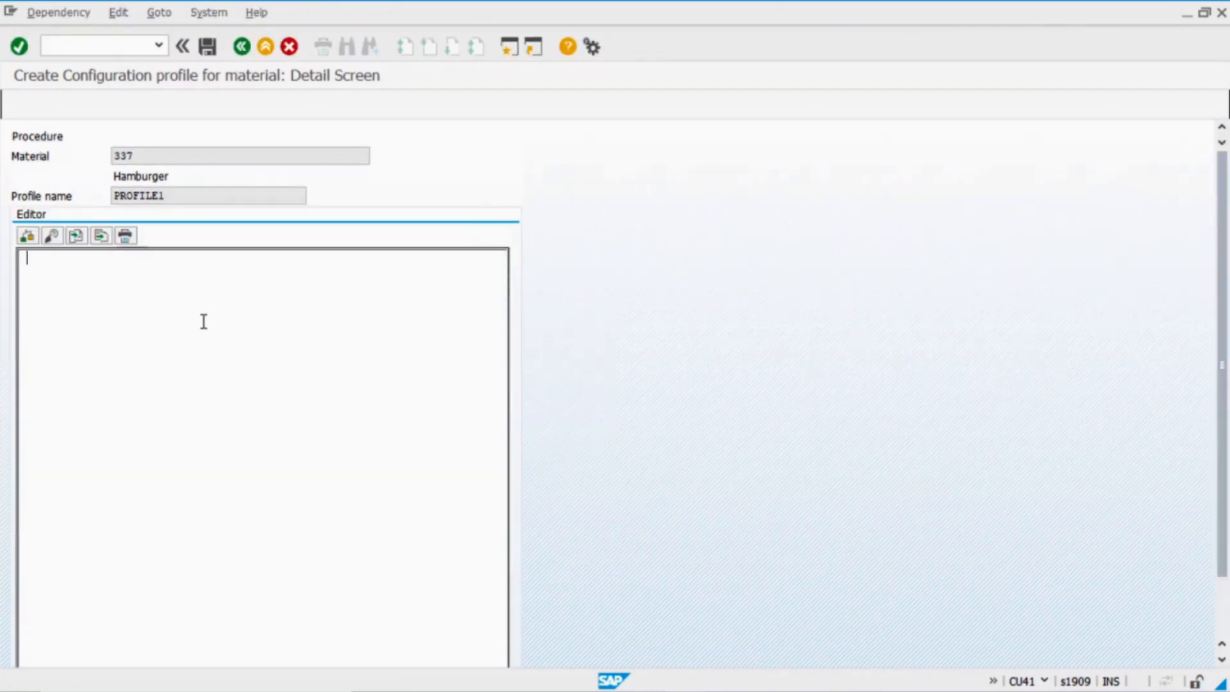
mouse_move(456, 690)
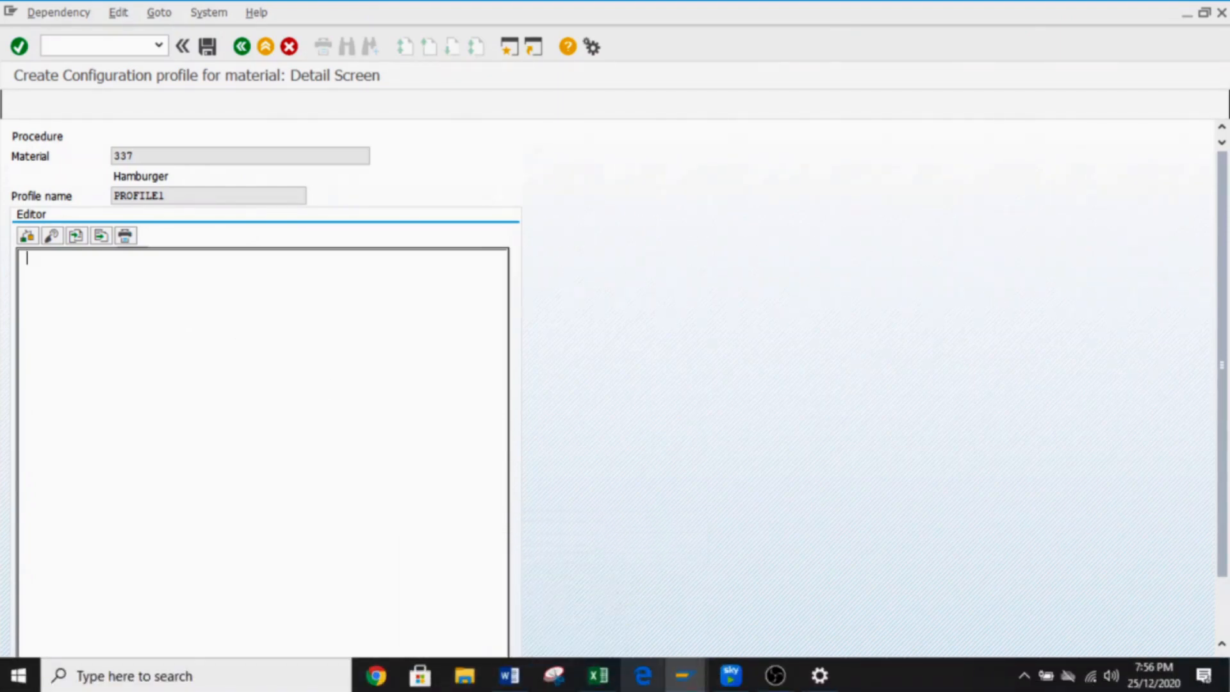
In the Word code, review line 1, which sets ZVARIANT_CONDITION_MM to WHITE from ZBREAD1
mouse_move(509, 676)
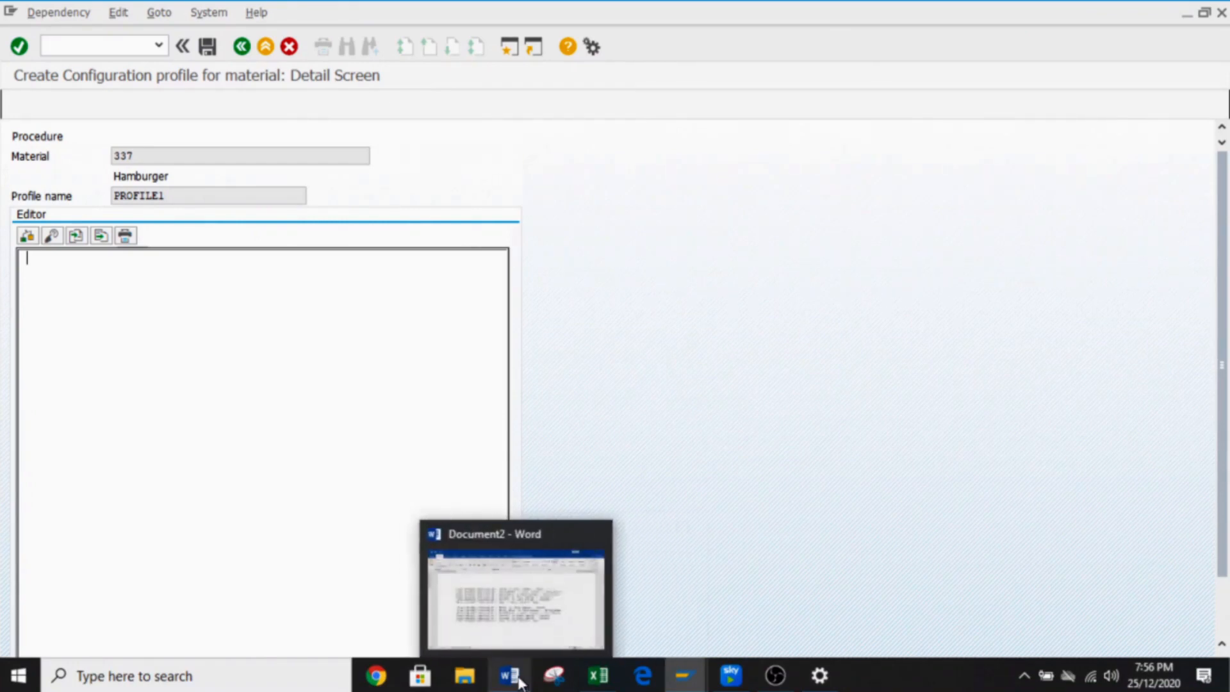
left_click(520, 608)
left_click_drag(796, 498, 192, 274)
key("ctrl+c")
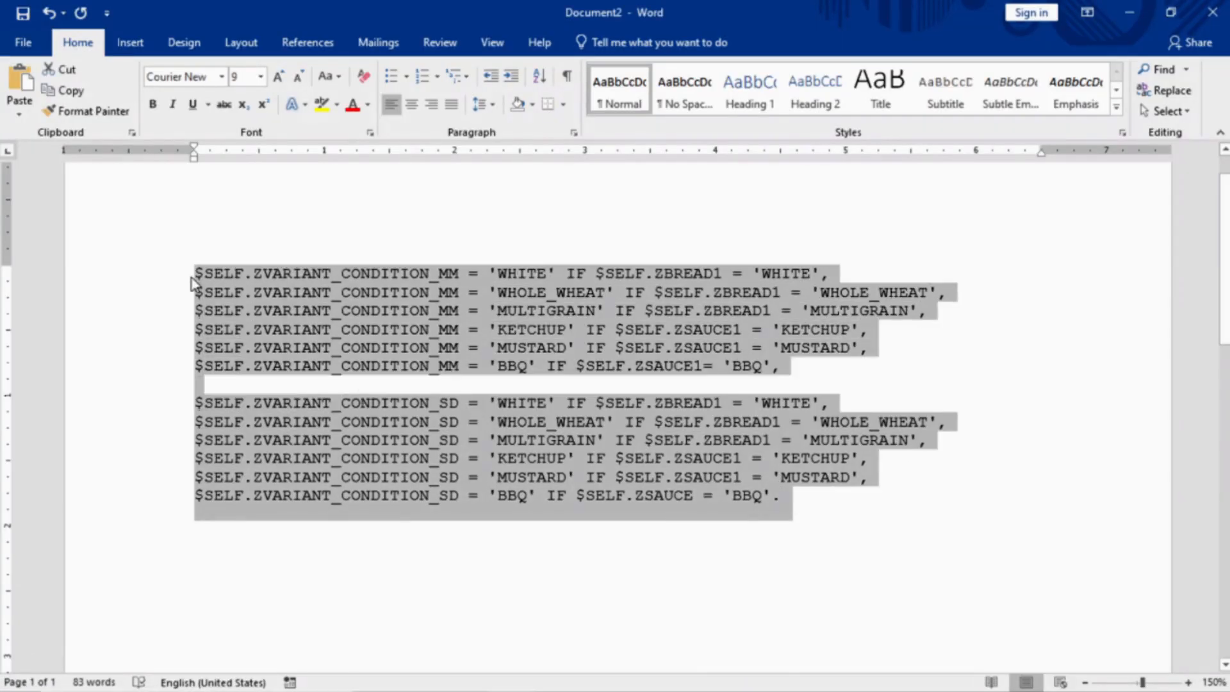
left_click(410, 330)
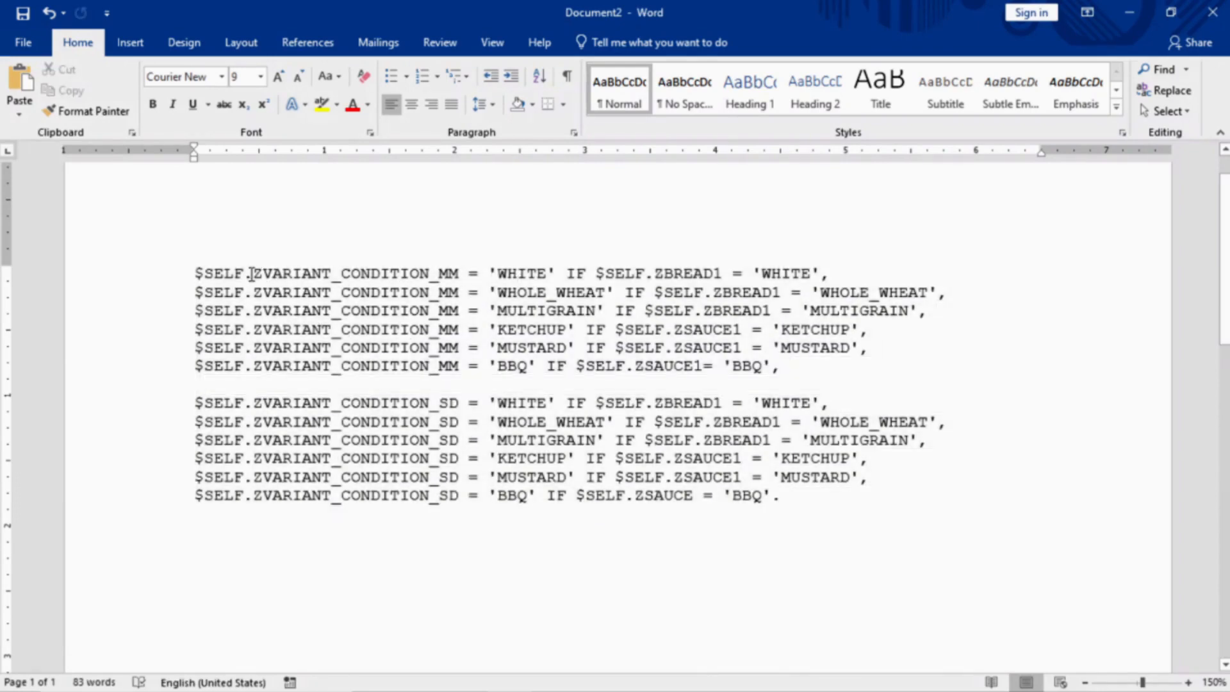
left_click_drag(267, 273, 469, 274)
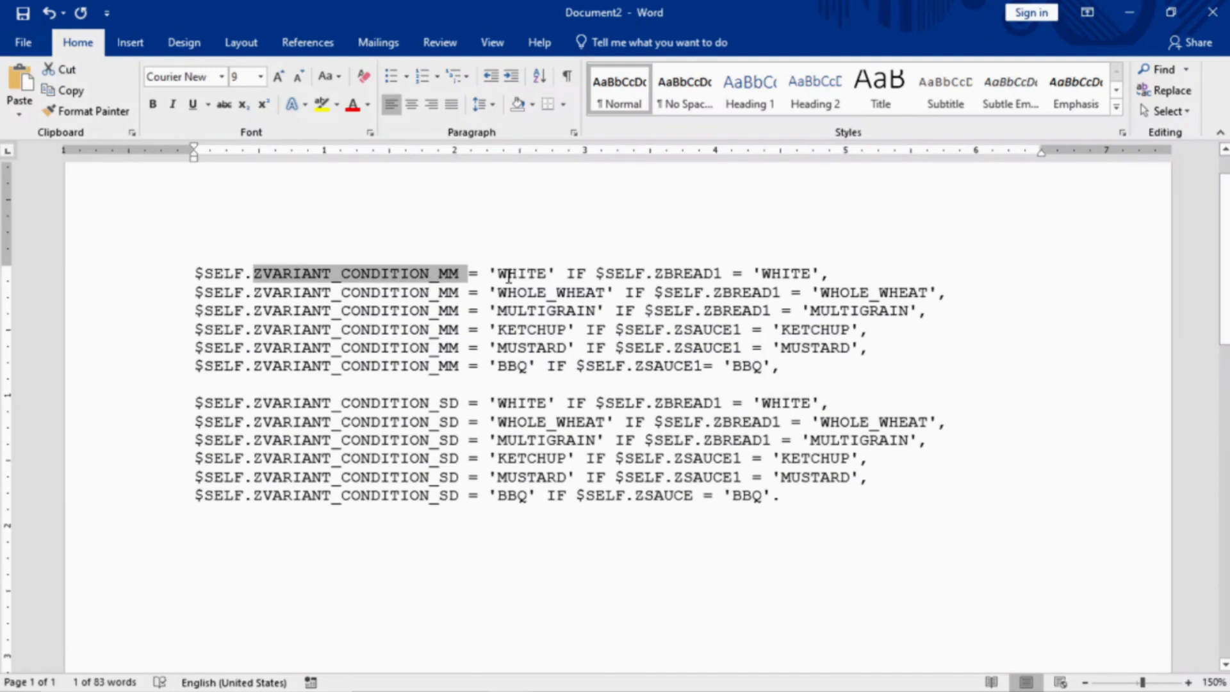
left_click_drag(498, 273, 546, 272)
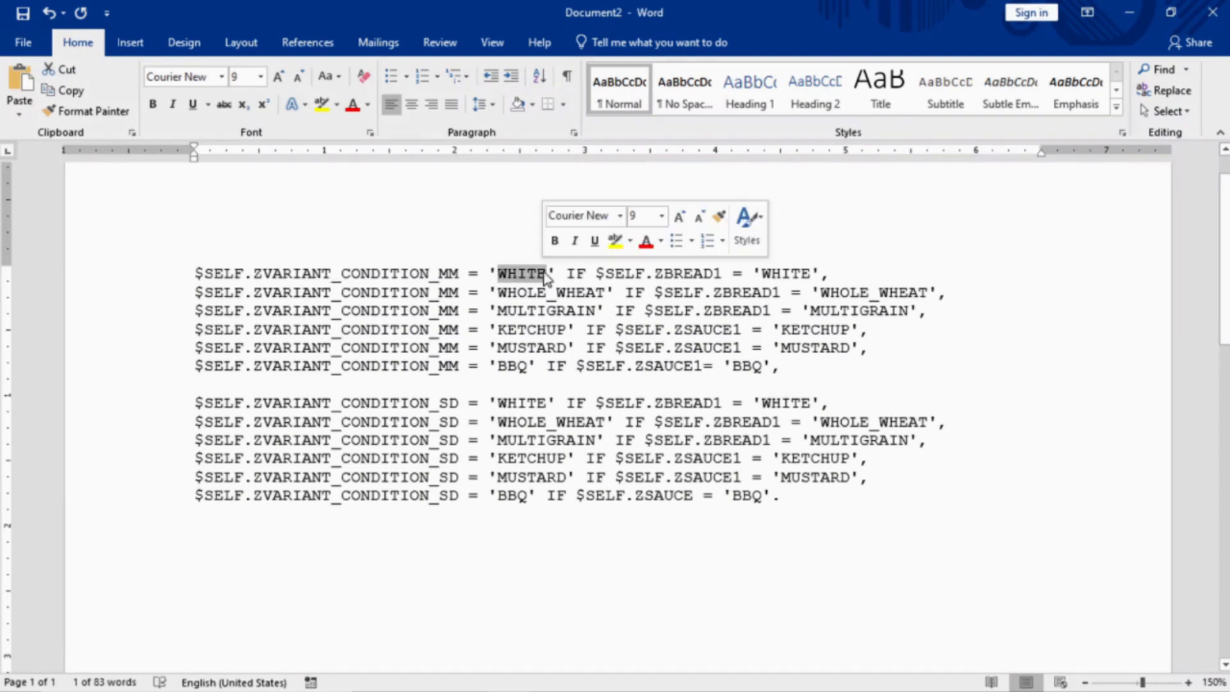
left_click_drag(656, 274, 722, 274)
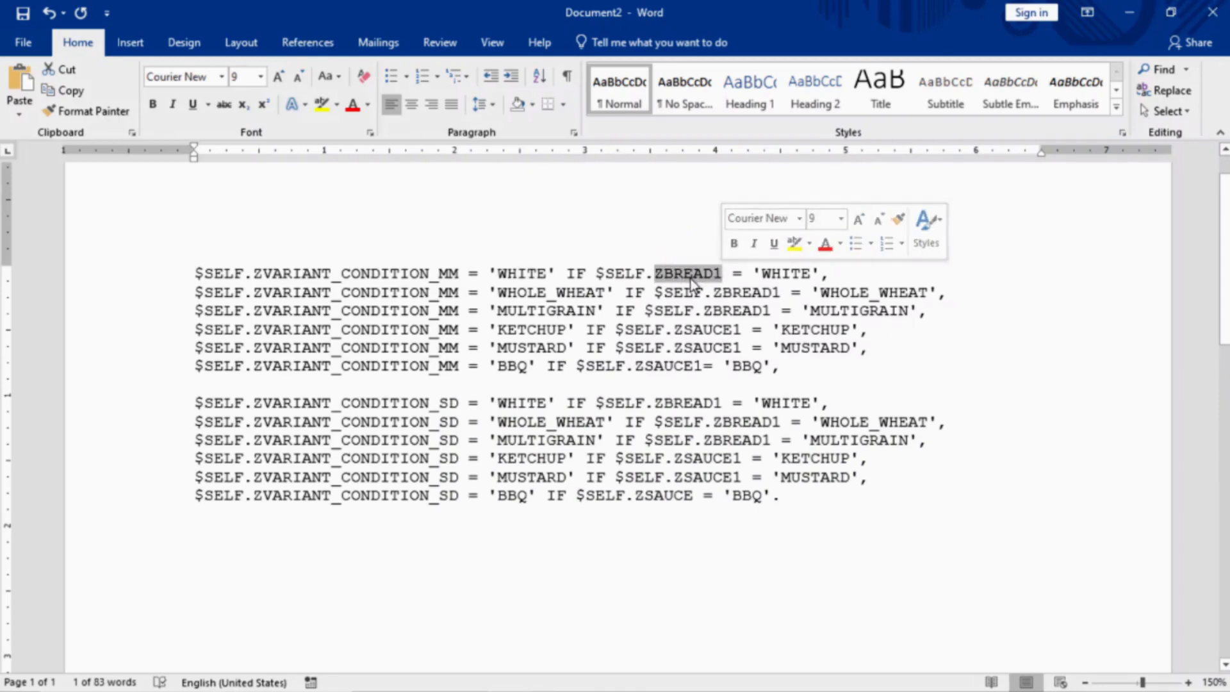
left_click(786, 274)
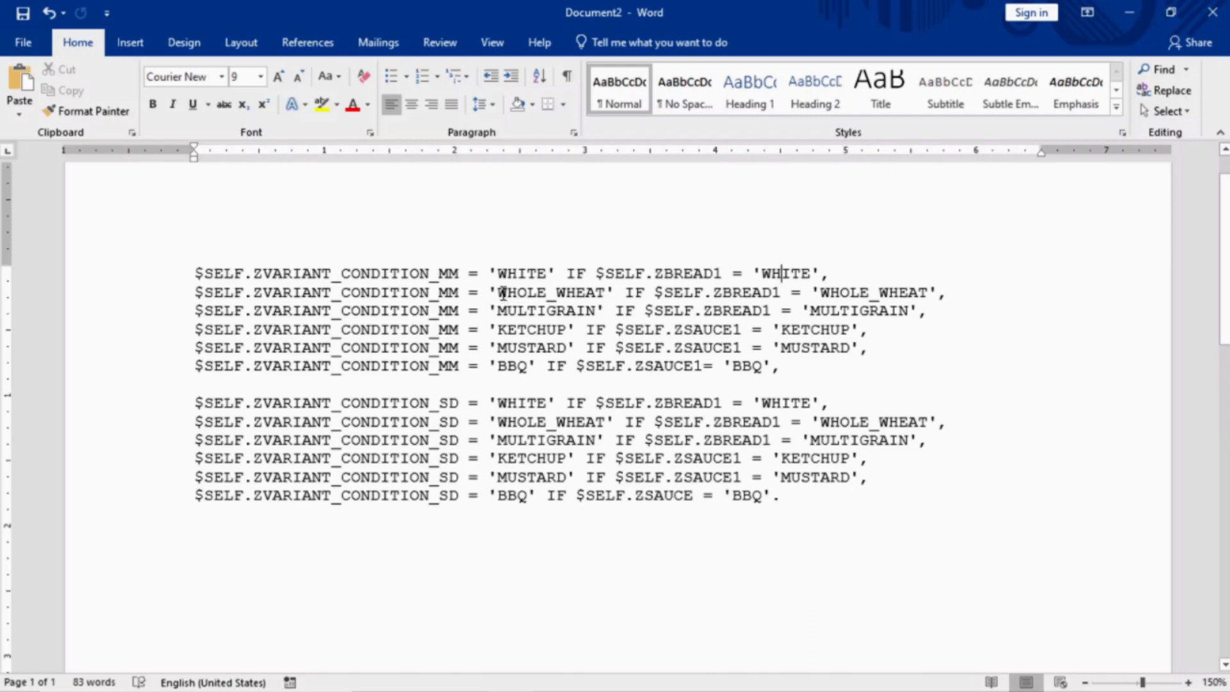
Review the WHOLE_WHEAT and ZVARIANT_CONDITION_SD lines, then paste the code into the SAP editor
left_click_drag(493, 292, 596, 295)
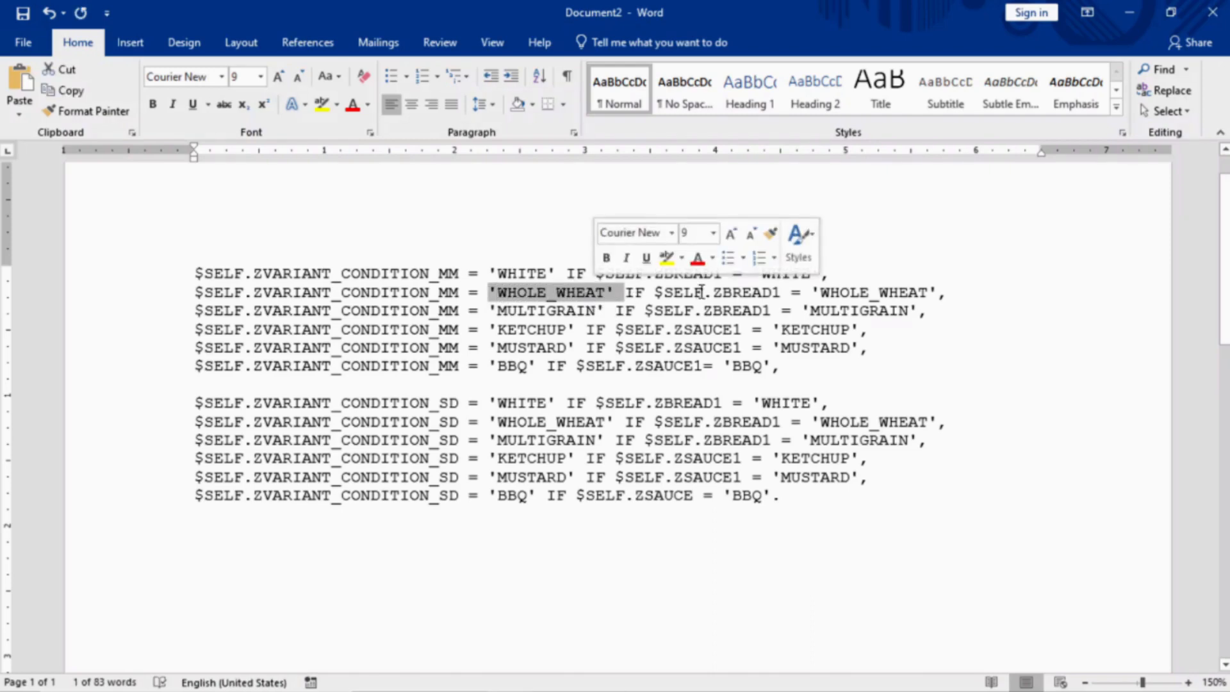
left_click_drag(722, 293, 778, 299)
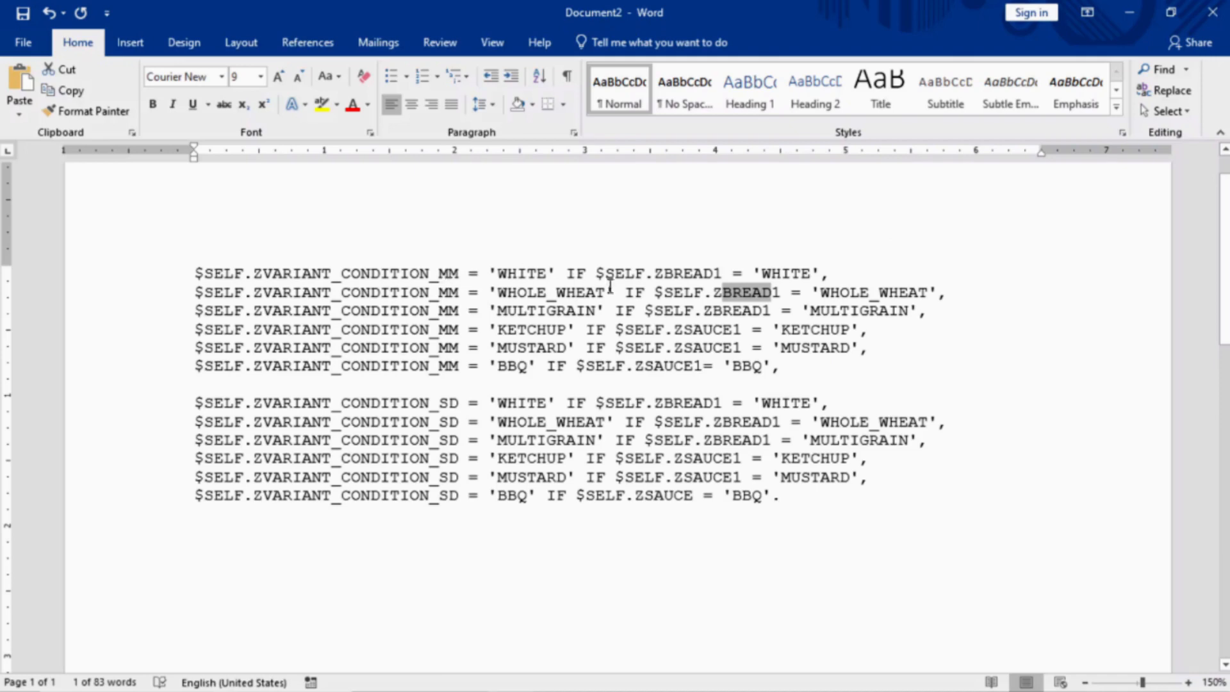
left_click_drag(462, 274, 288, 269)
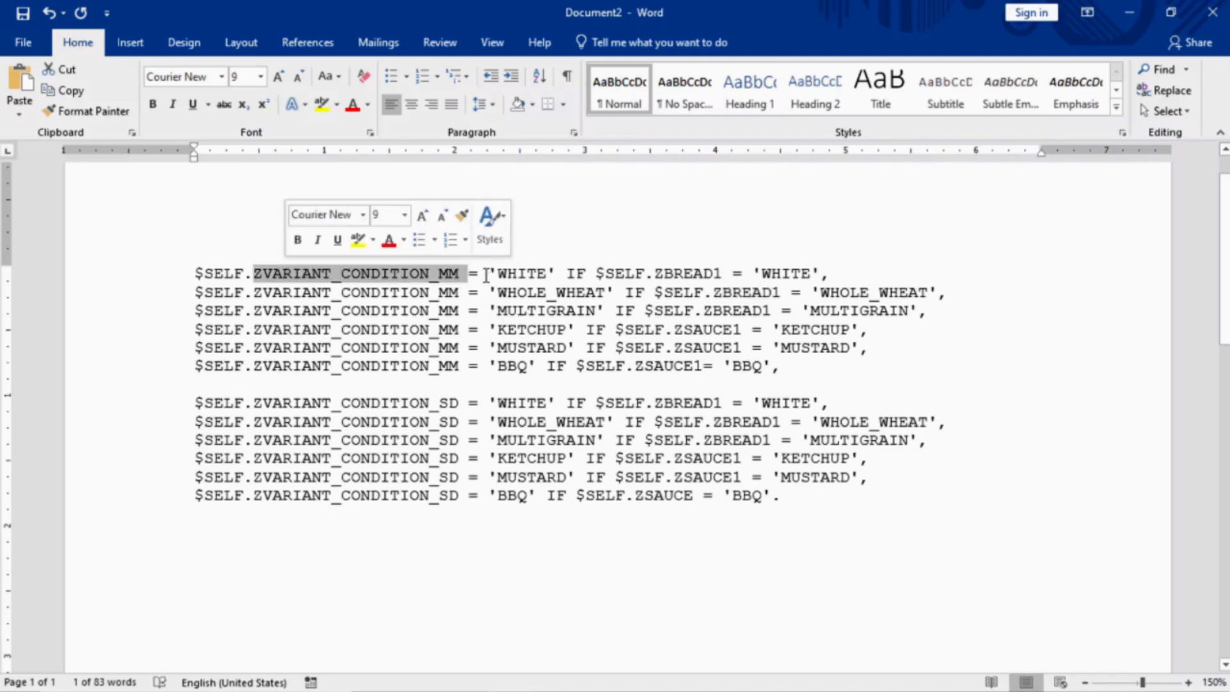
left_click_drag(460, 405, 204, 404)
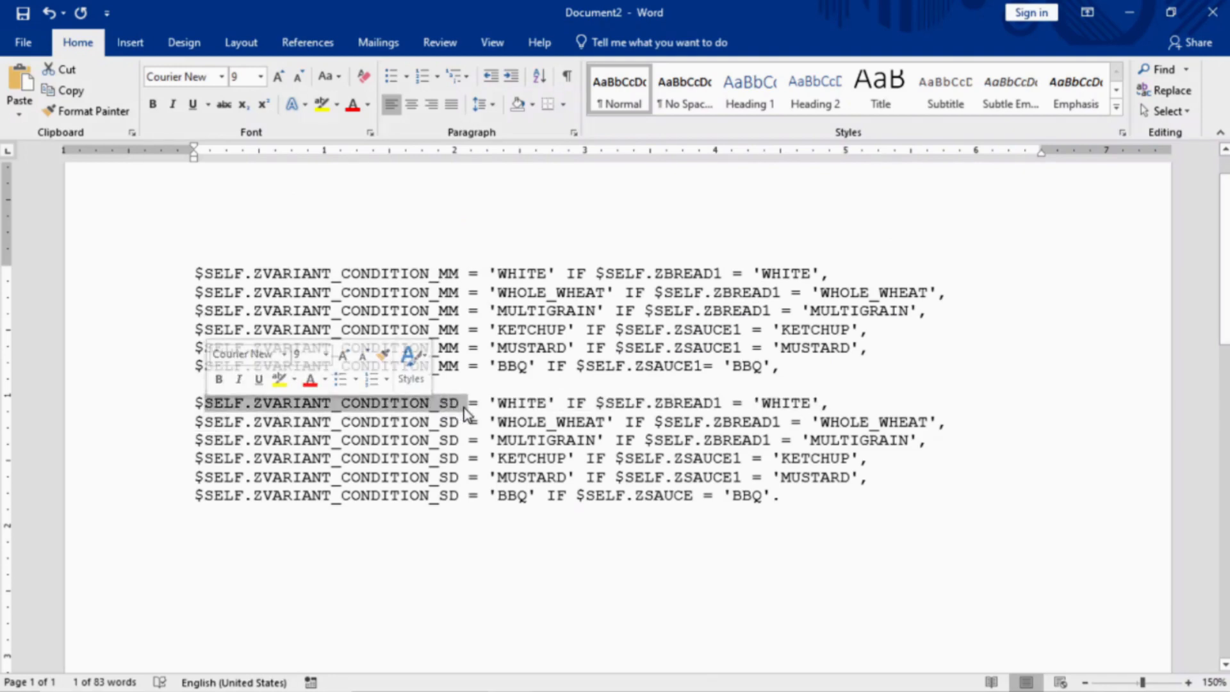
left_click(679, 458)
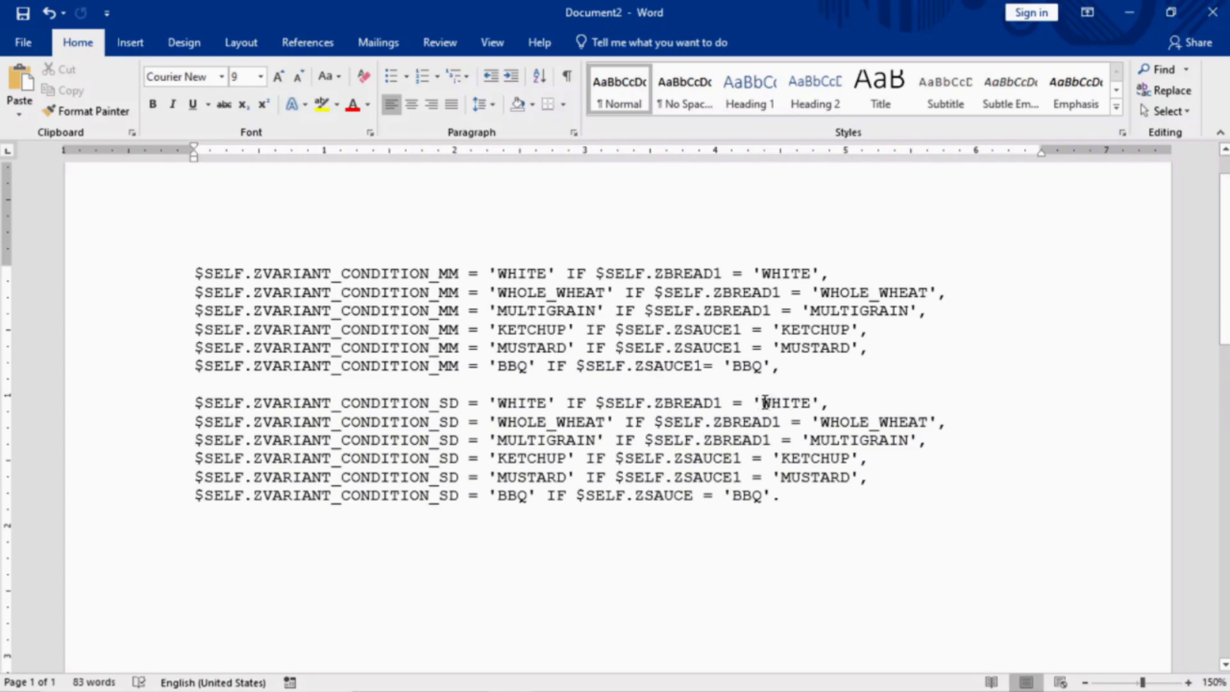
left_click_drag(762, 402, 815, 398)
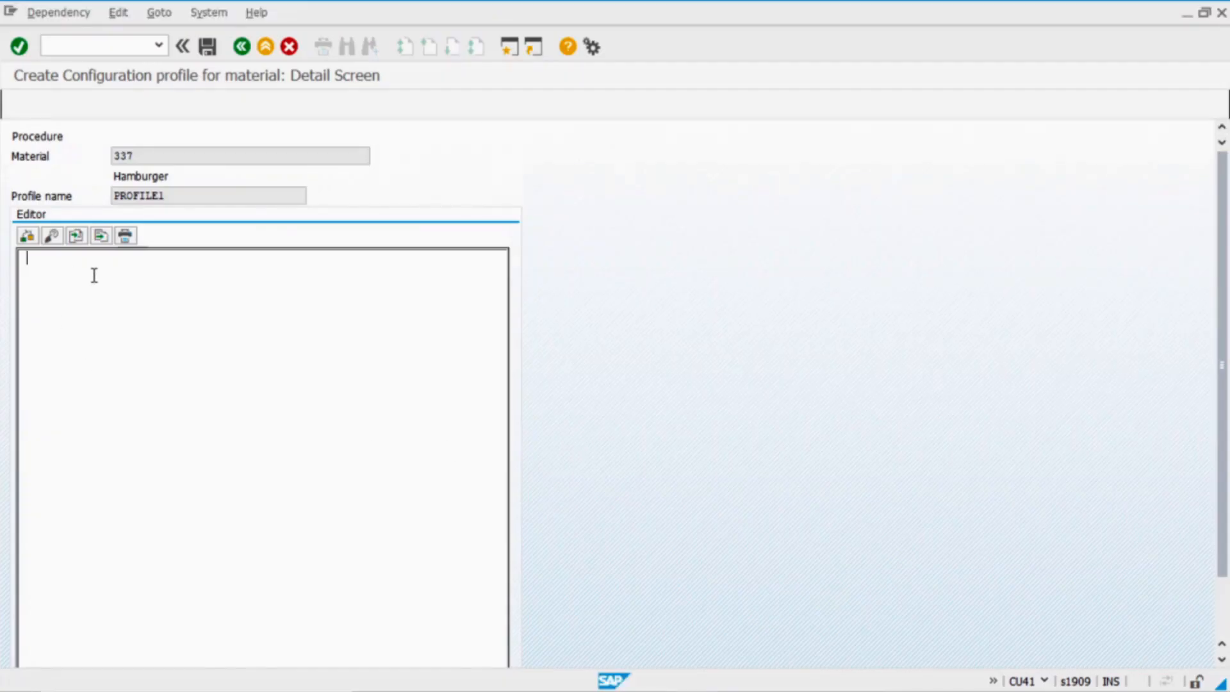
key("ctrl+v")
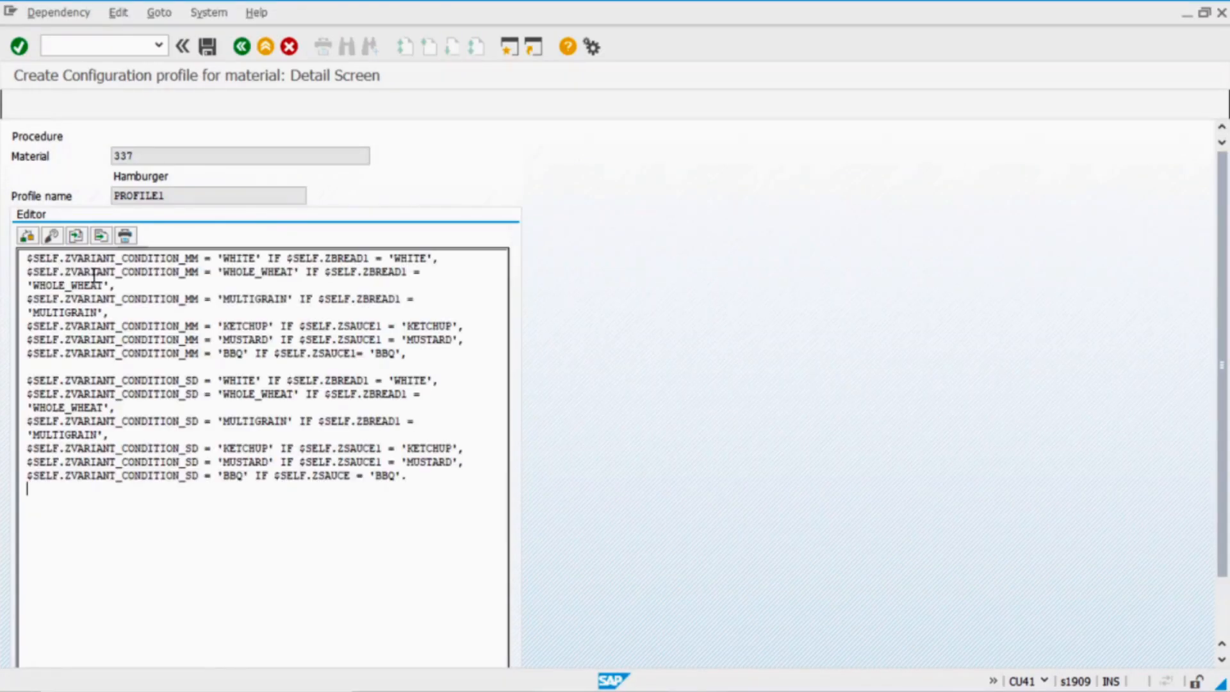
Correct ZSAUCE to ZSAUCE1 on line 17, pass the syntax check, and save the dependency
left_click(26, 236)
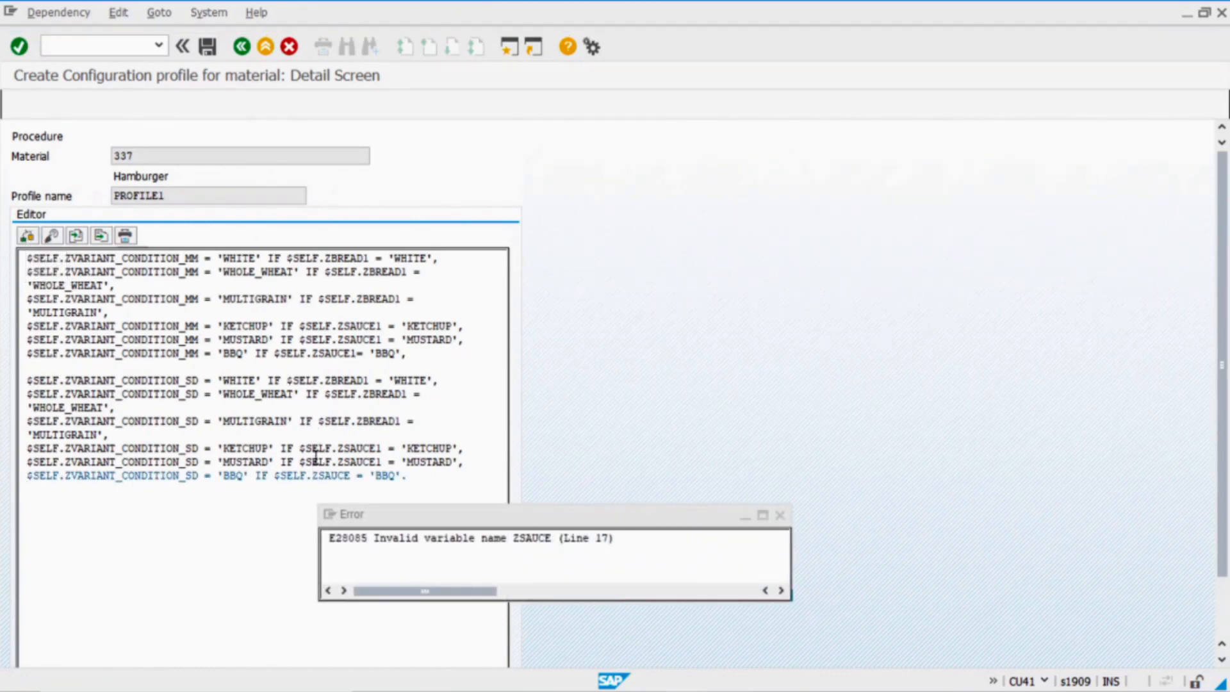
left_click(779, 514)
left_click(352, 476)
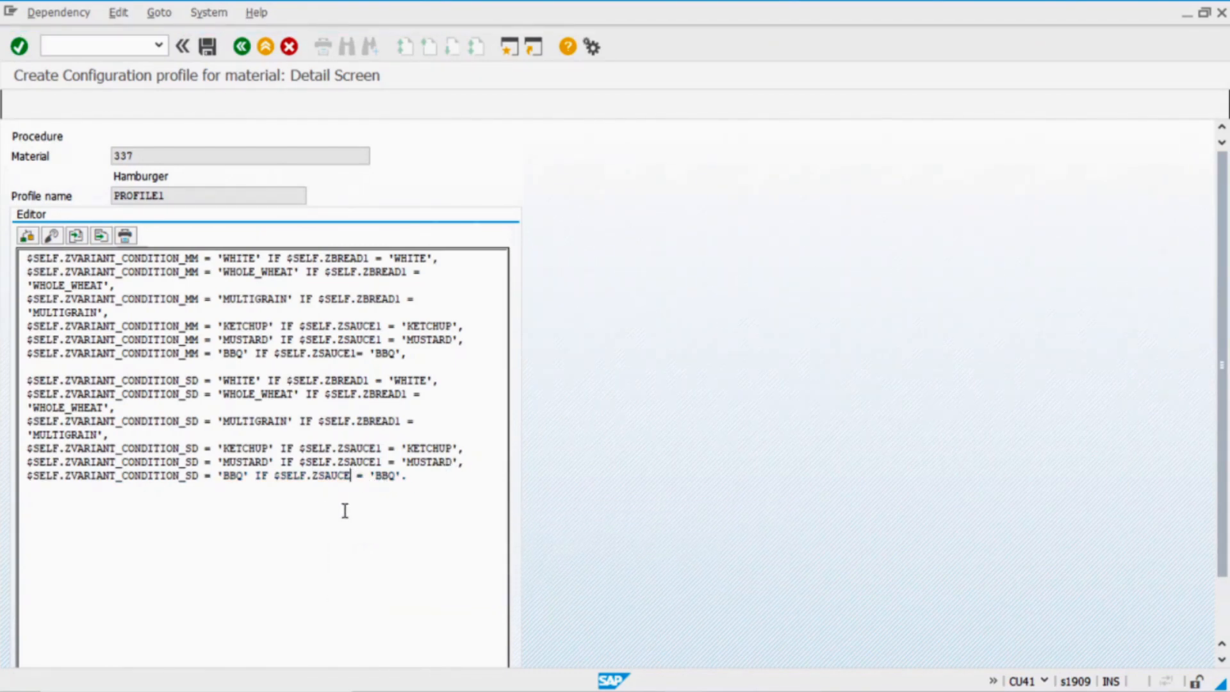
type("1")
left_click(28, 239)
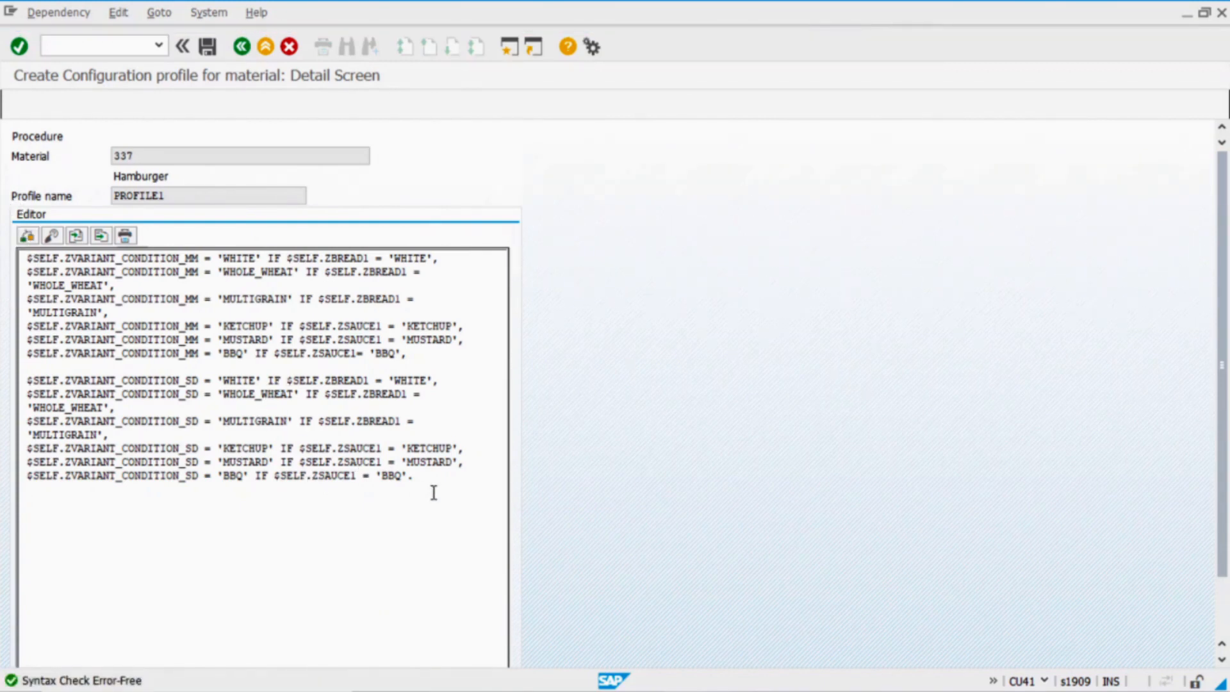
left_click(207, 46)
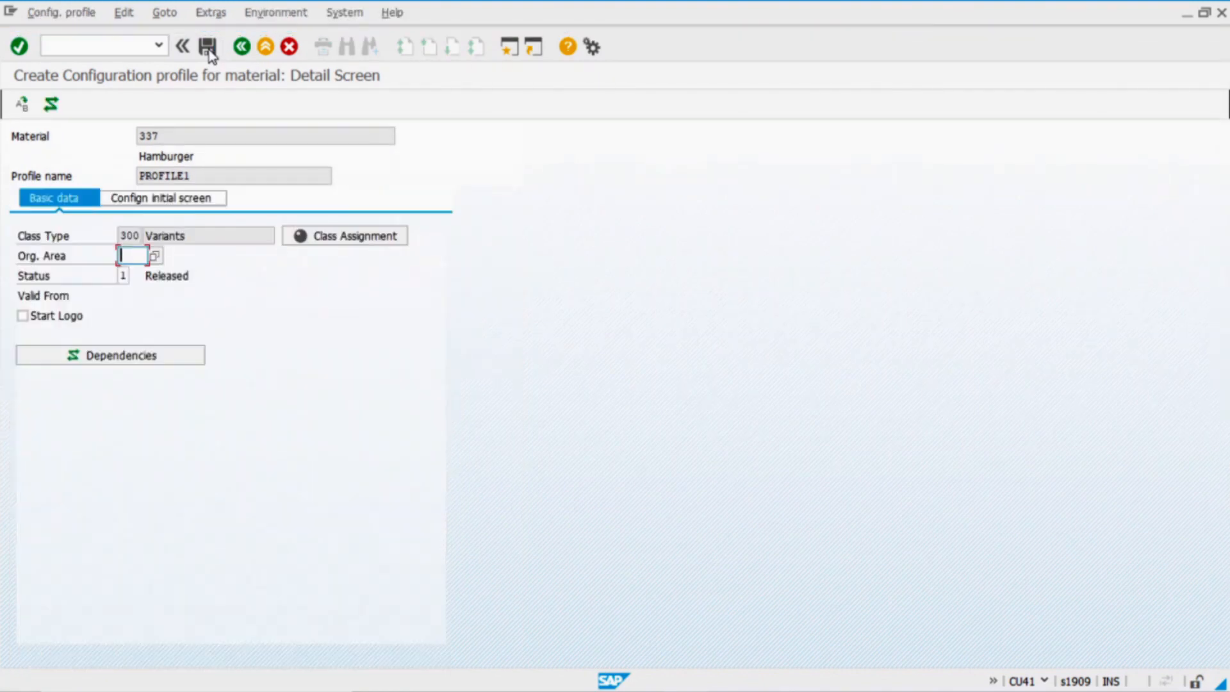
Save the configuration profile for material 337 and go back to SAP Easy Access
left_click(207, 47)
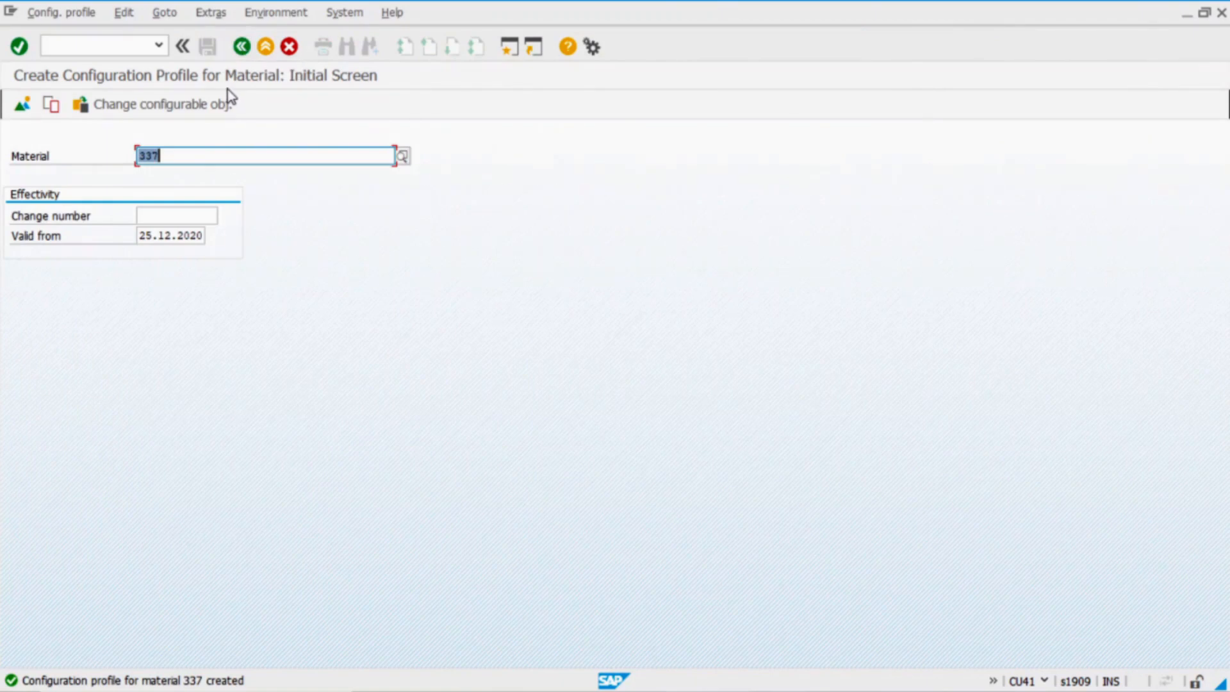
left_click(241, 47)
left_click(116, 45)
type("m")
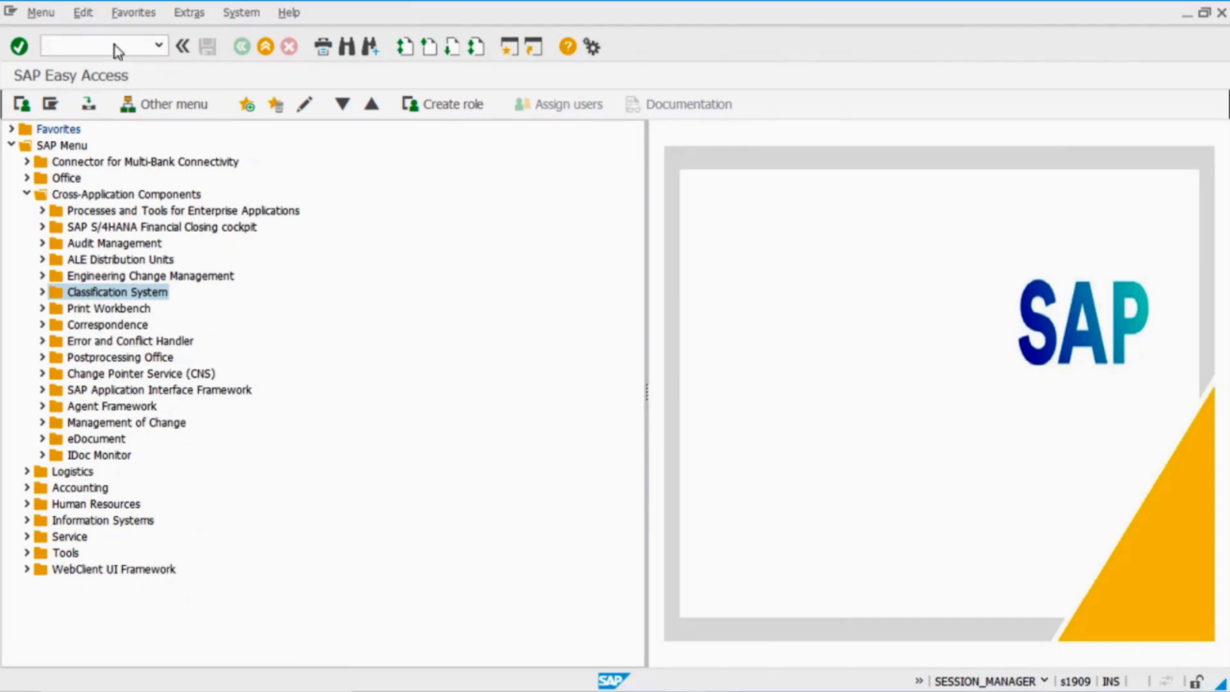
Start an ME11 info record with the prefilled vendor, entering 5, standard quantity 1 and minimum quantity 1
key("Return")
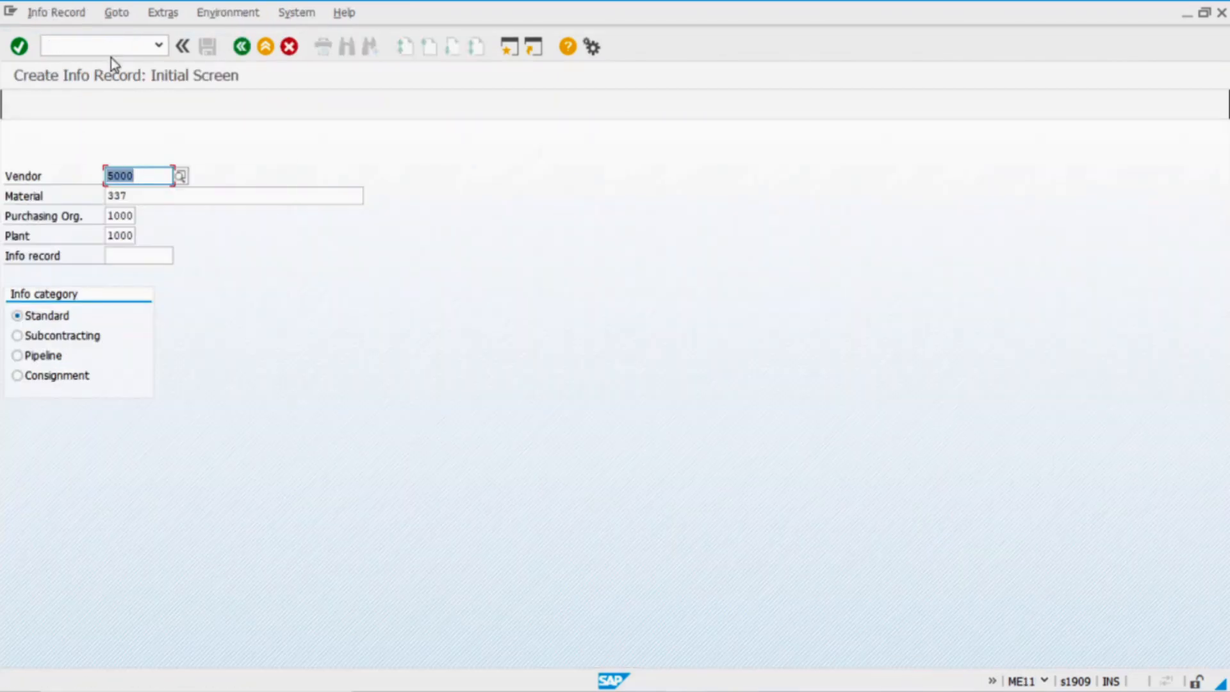
left_click(158, 176)
key("Return")
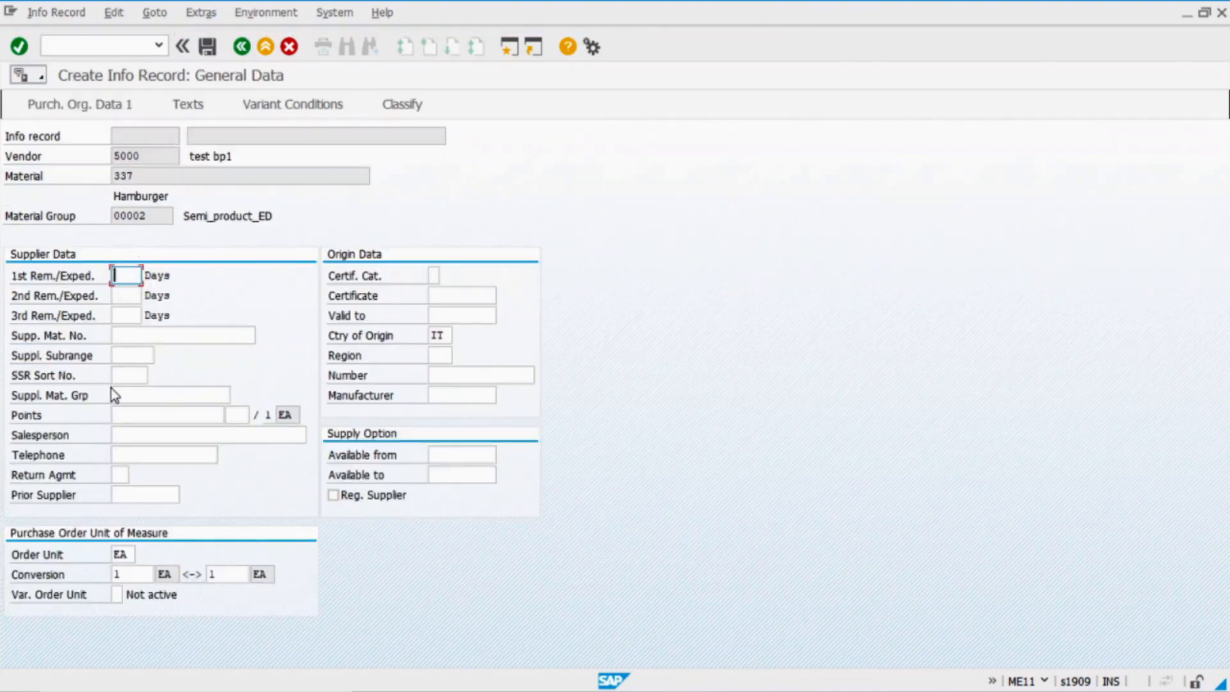
key("Return")
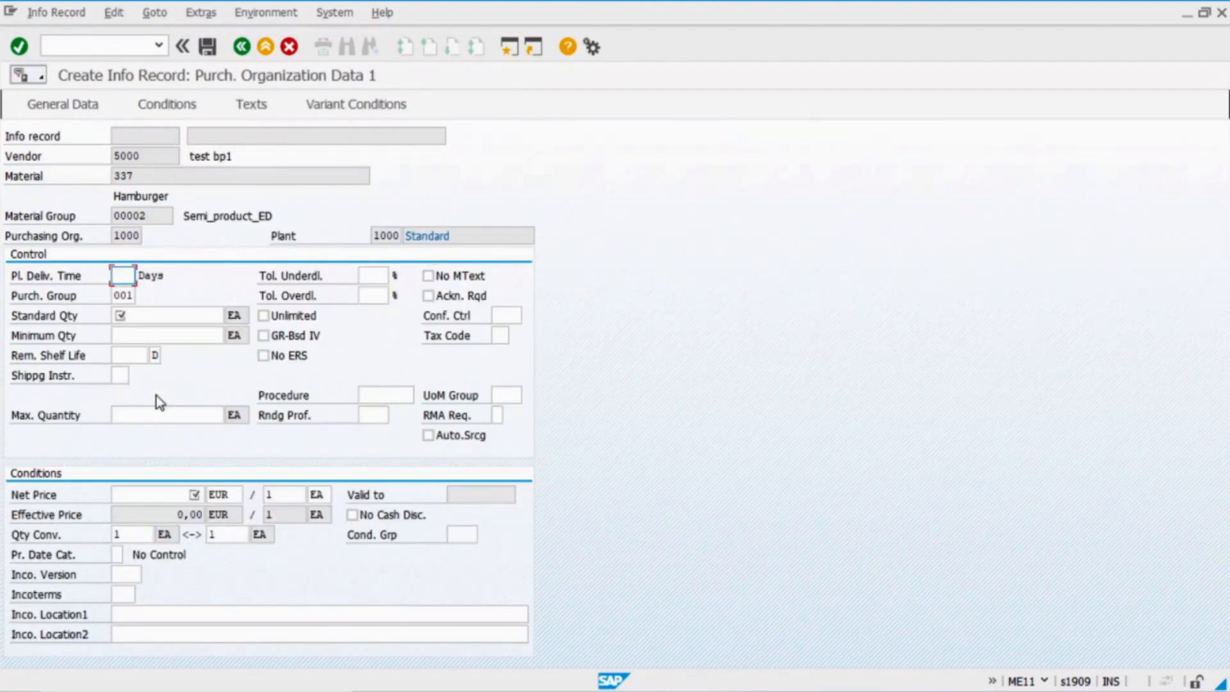
type("5")
left_click(159, 316)
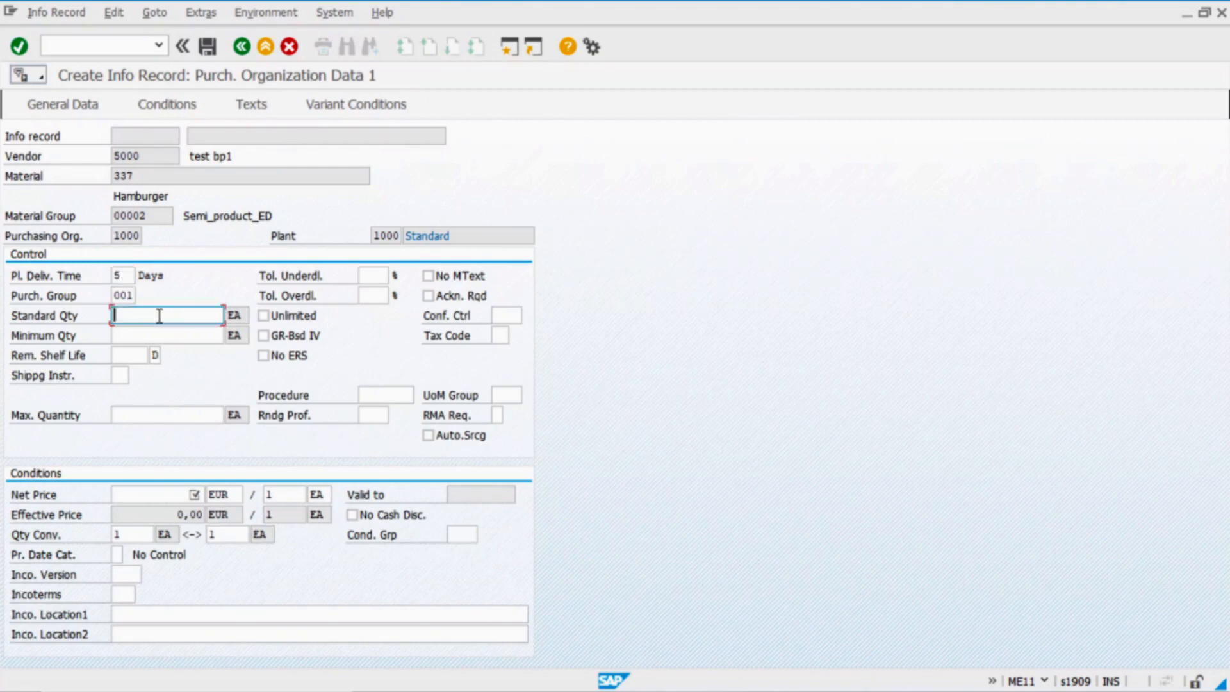
type("1")
left_click(156, 335)
type("1")
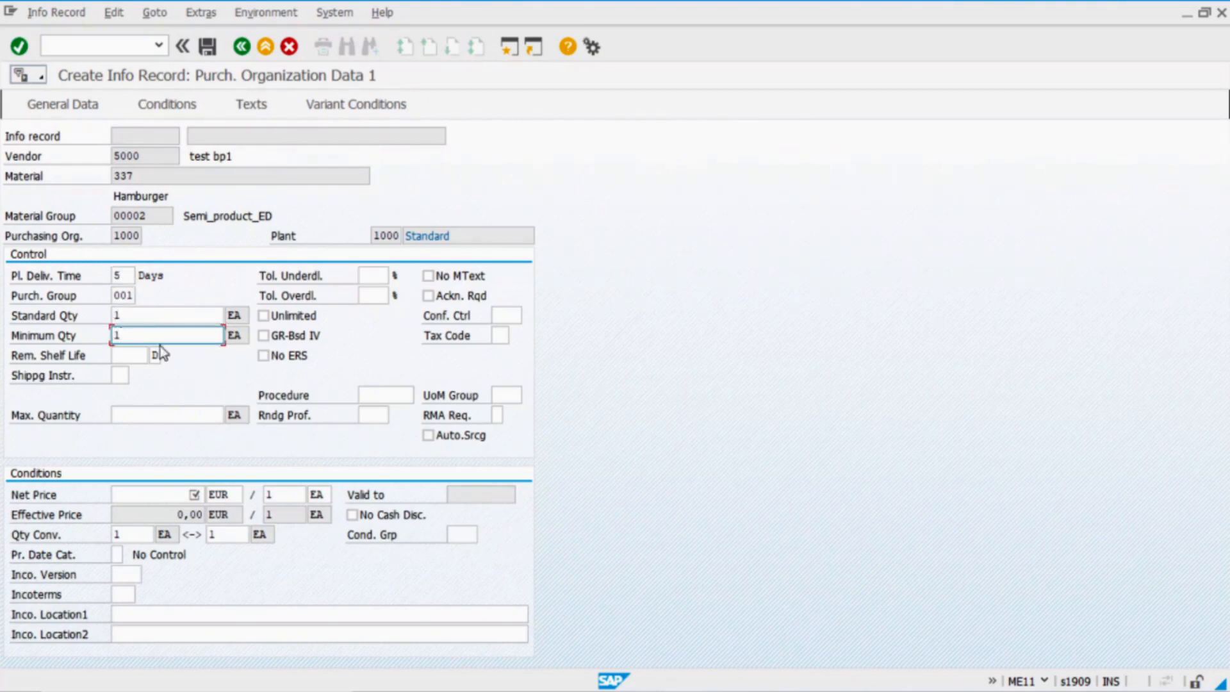
Set the net price to 3 from Excel cell D2 and open the Variant Conditions window
left_click(164, 496)
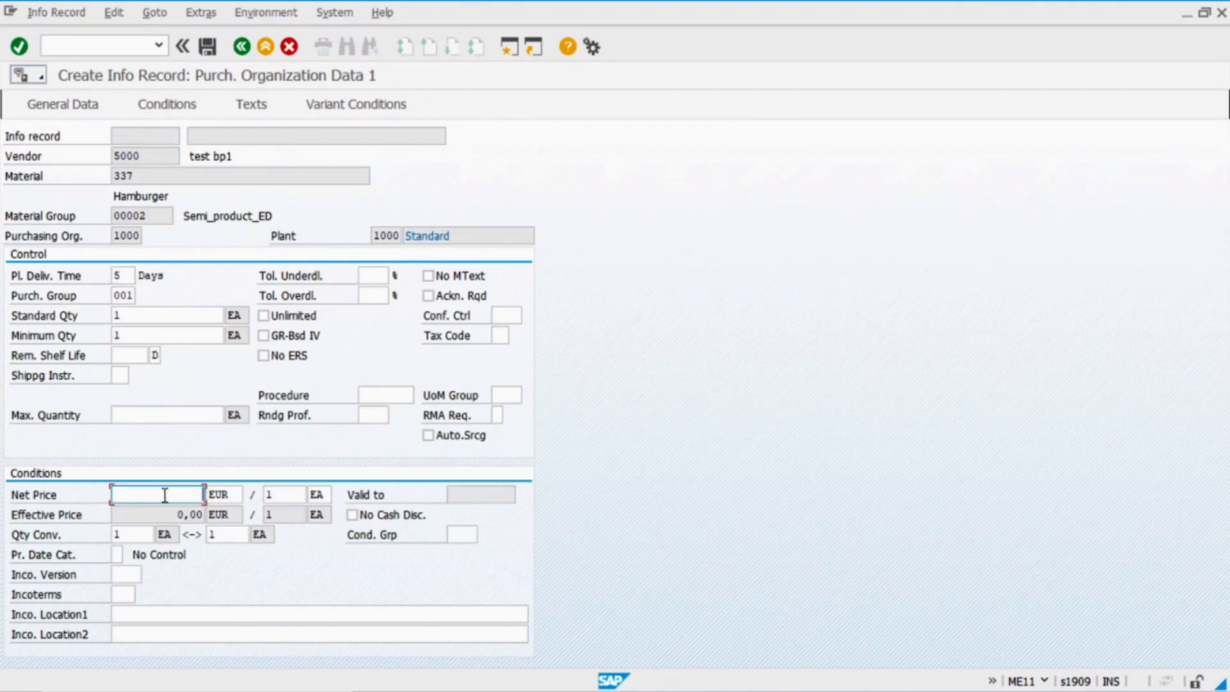
key("alt+Tab")
key("alt+Tab")
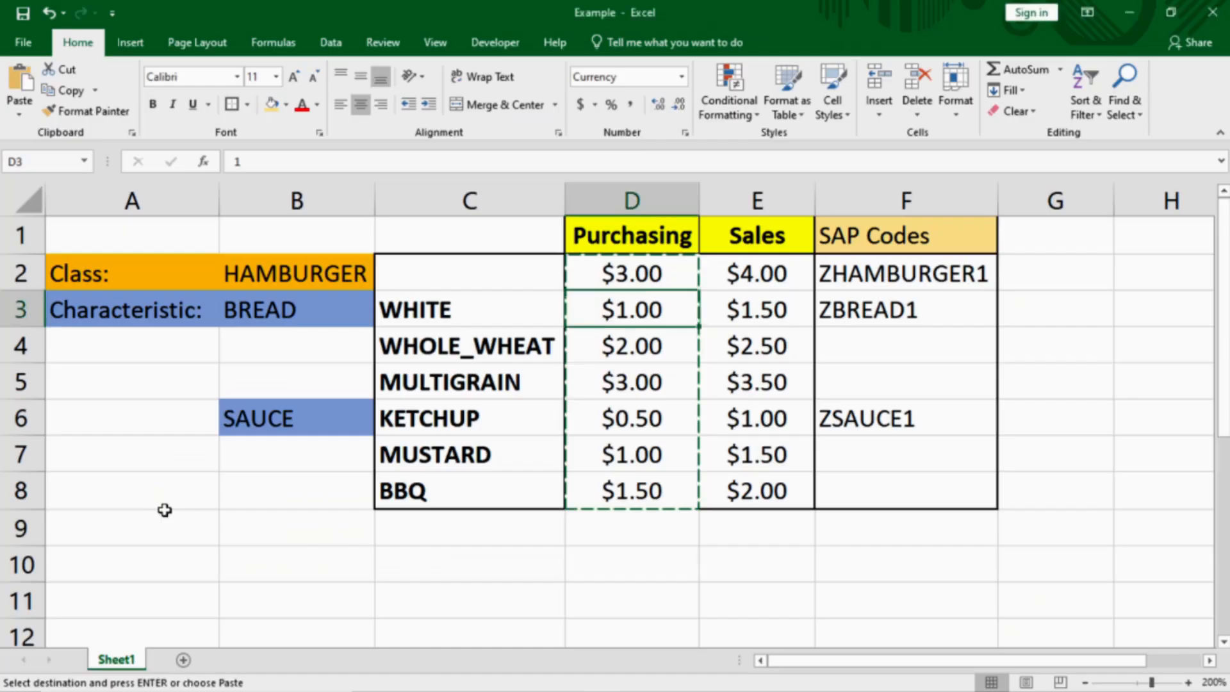
left_click(635, 276)
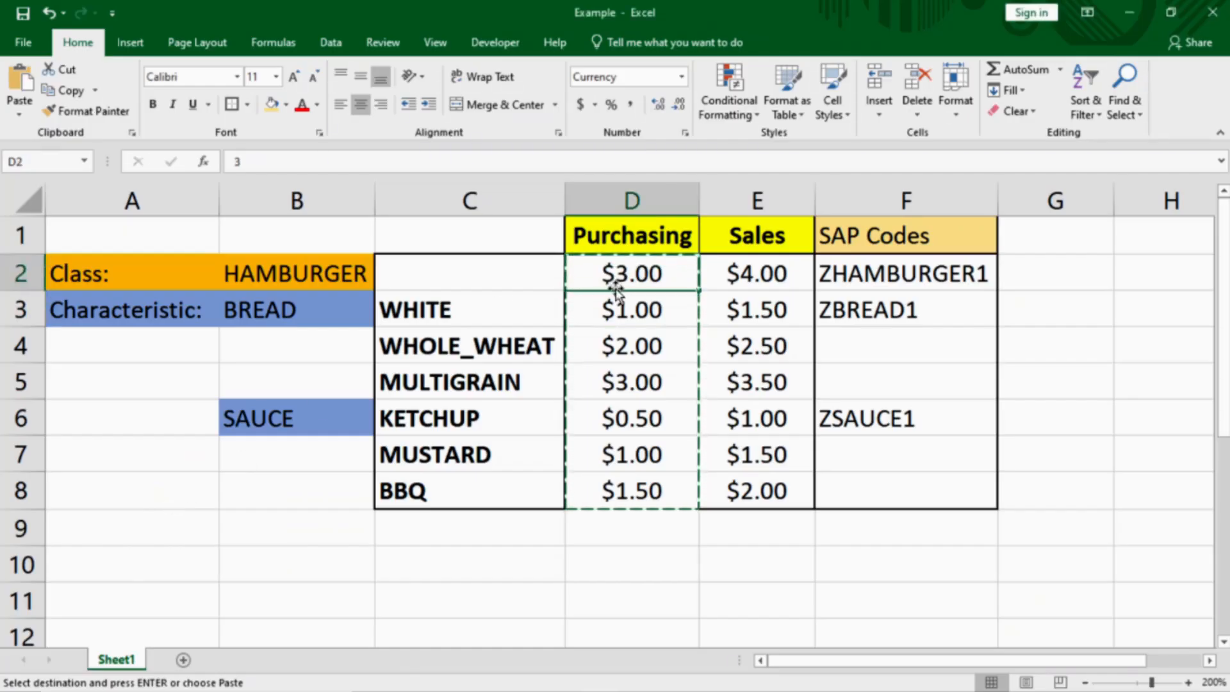
key("alt+Tab")
type("3")
key("Return")
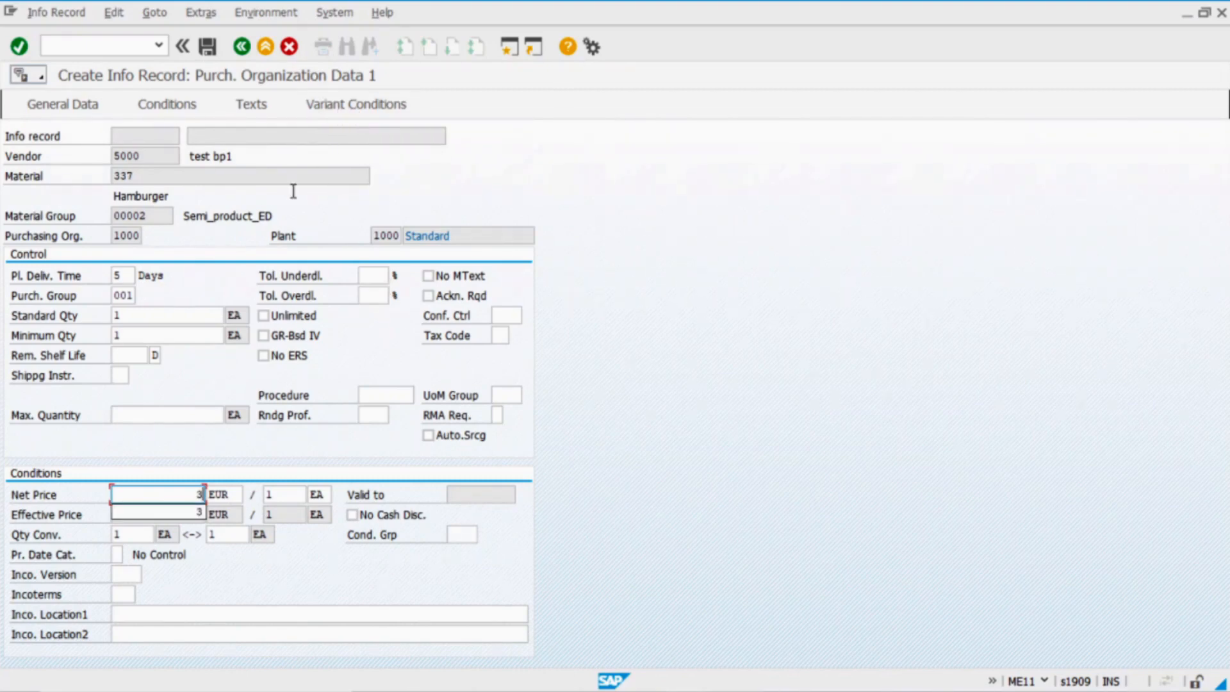
key("Return")
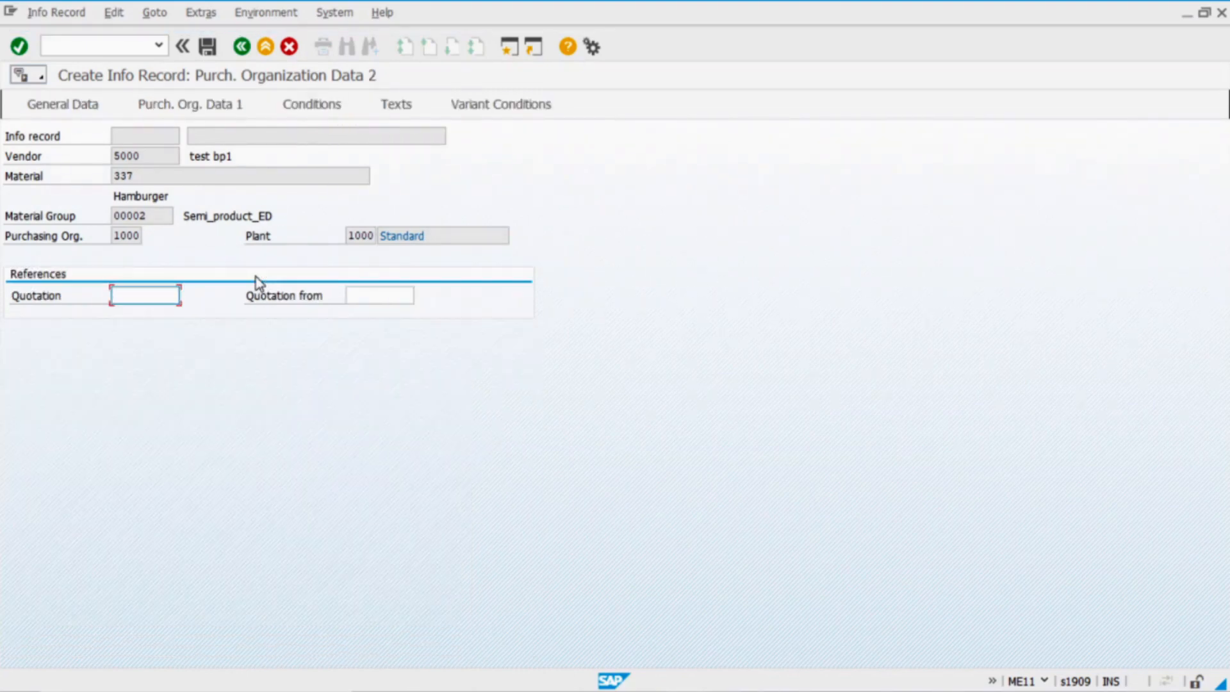
left_click(544, 116)
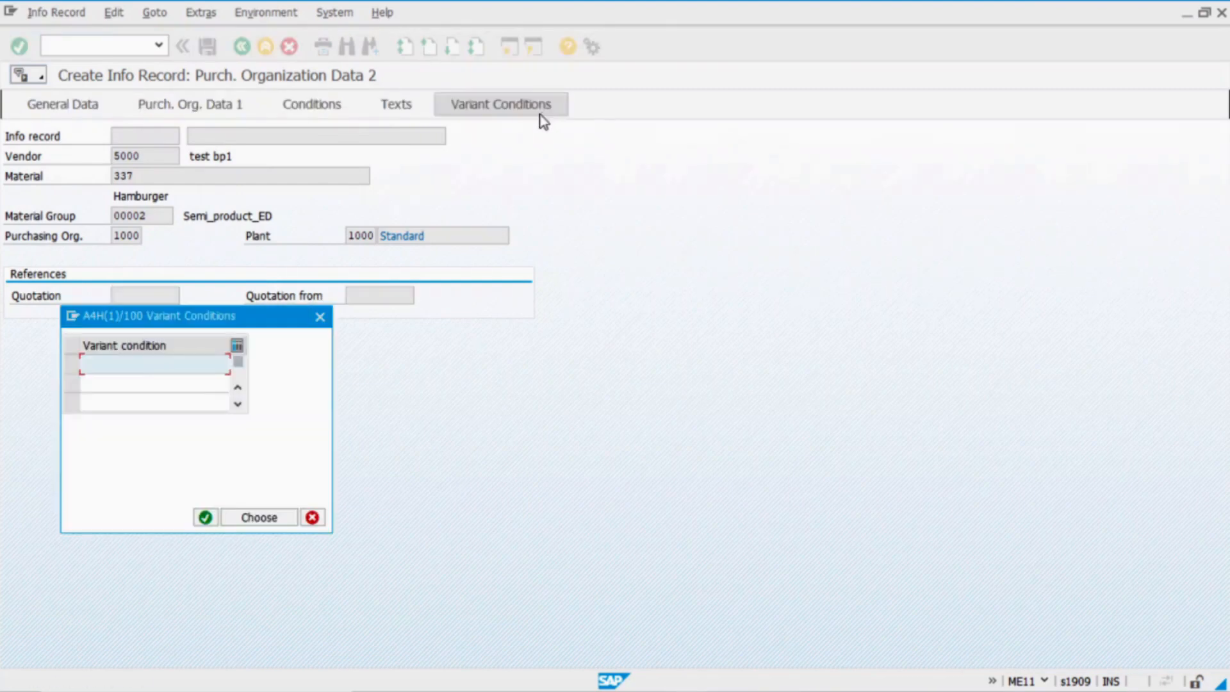
Enter WHITE from cell C3 as the variant condition and choose condition type VA00 Variants/Quantity
key("alt+Tab")
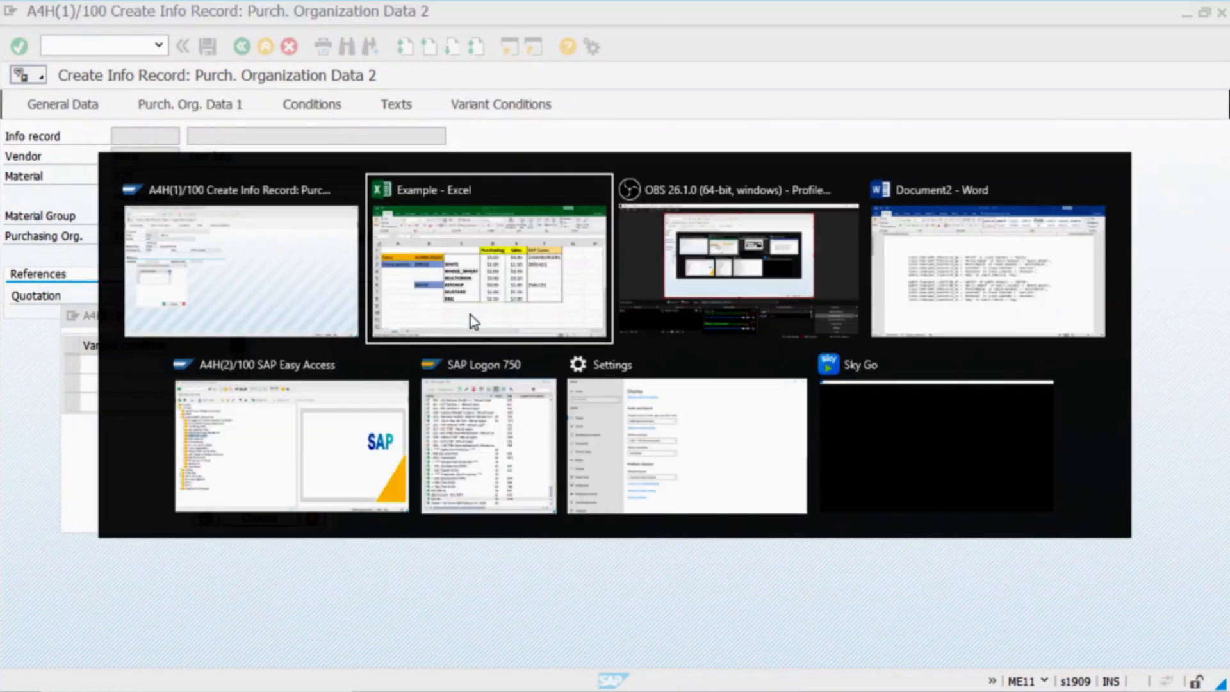
left_click(470, 314)
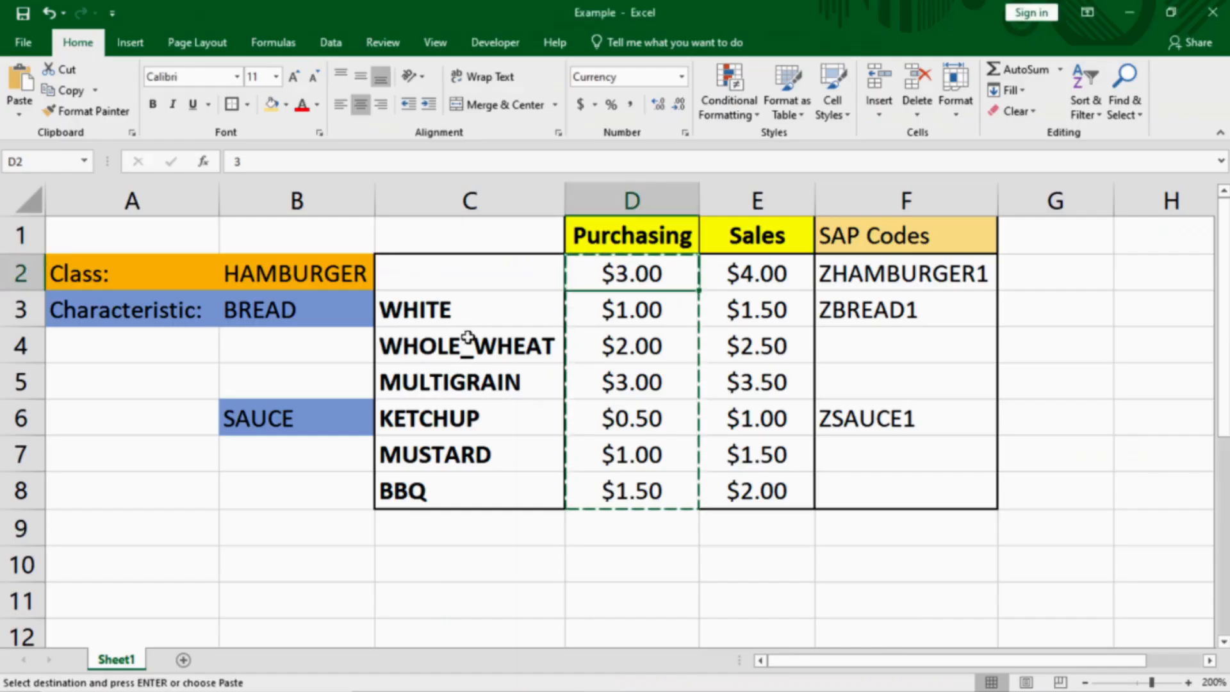
left_click(462, 312)
key("ctrl+c")
key("alt+Tab")
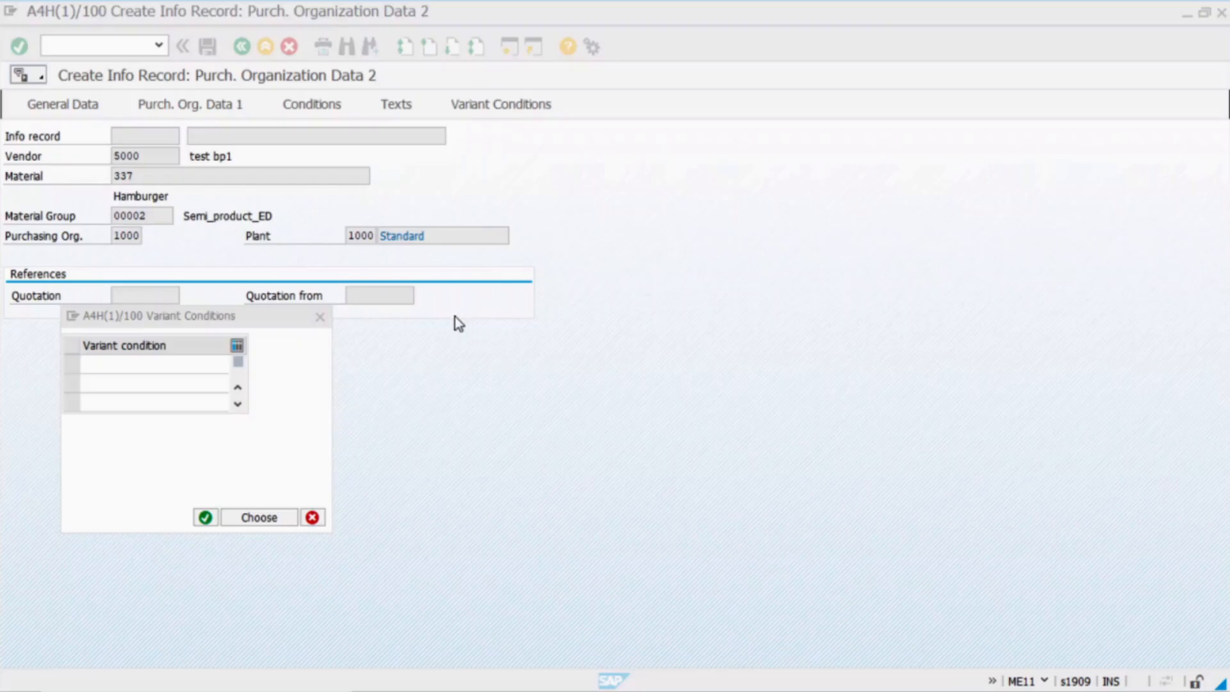
key("ctrl+v")
left_click(253, 517)
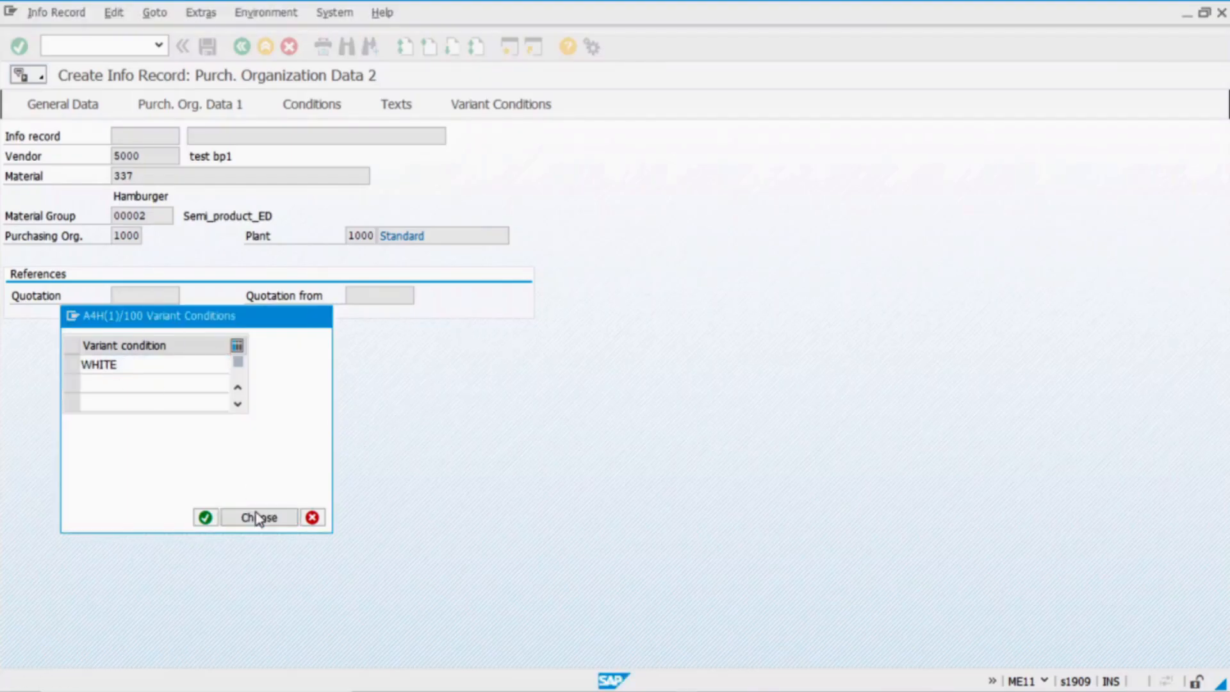
left_click_drag(275, 351, 151, 351)
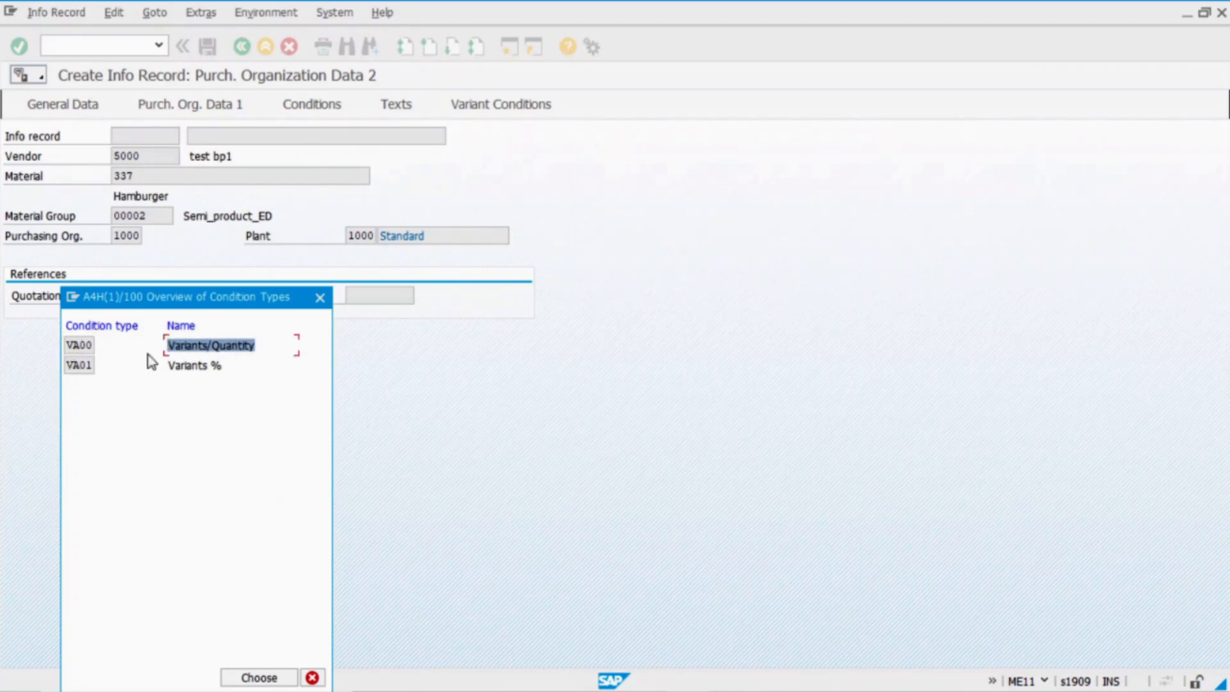
double_click(82, 346)
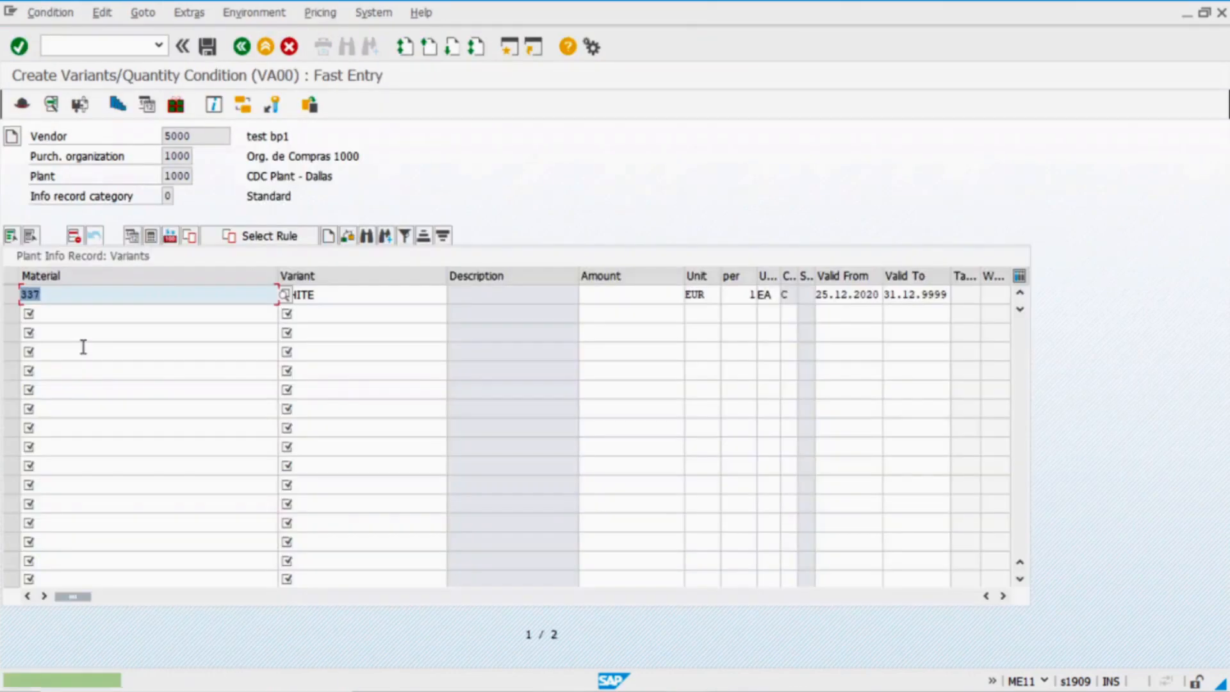
Fill the Variant column with the six variant names copied from Excel C3:C8
left_click(396, 299)
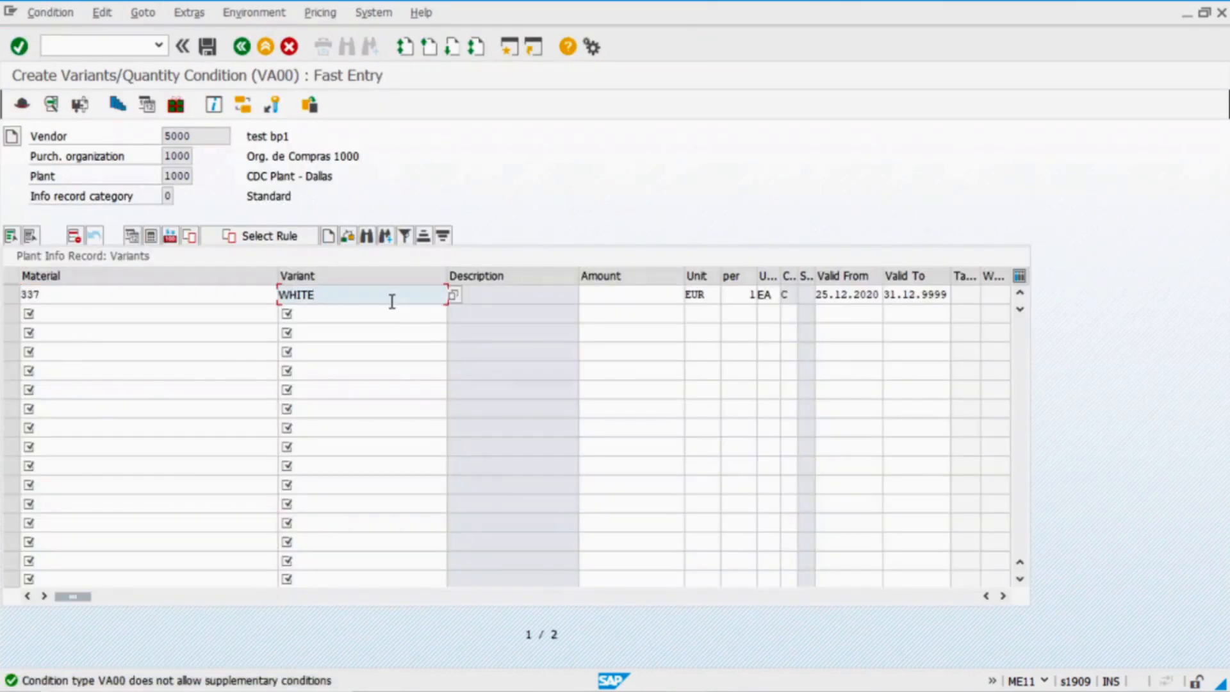
key("alt+Tab")
left_click_drag(451, 329, 439, 489)
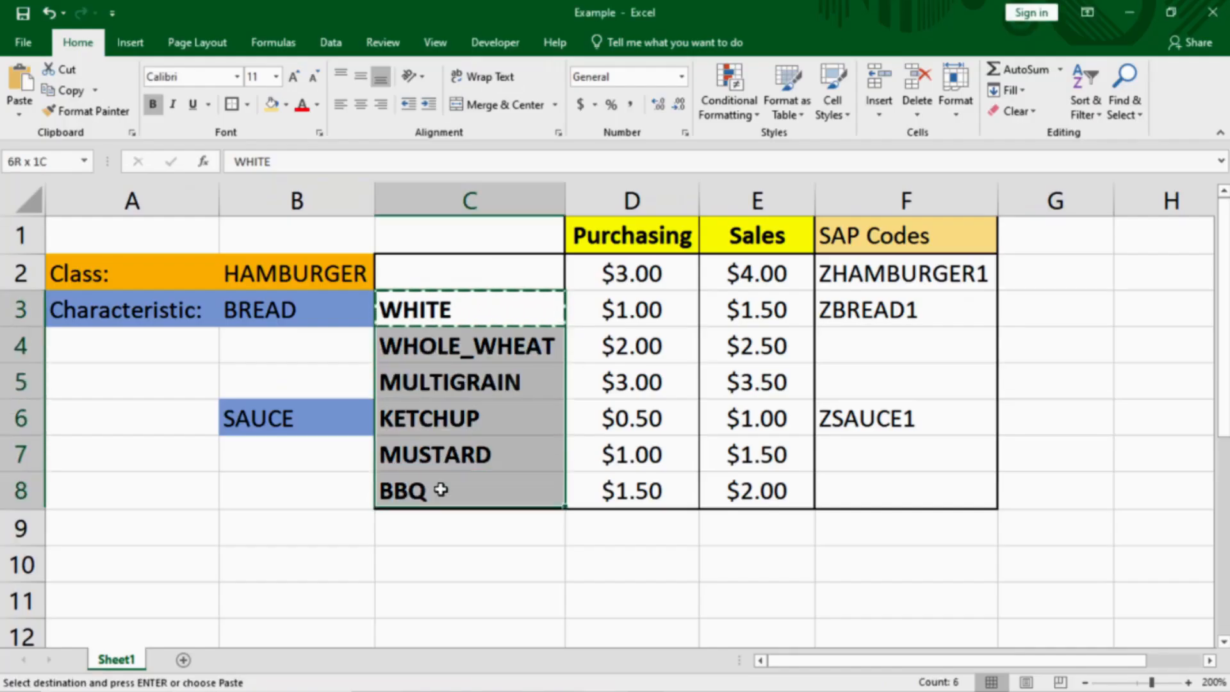
key("ctrl+c")
key("alt+Tab")
key("shift+Home")
key("ctrl+v")
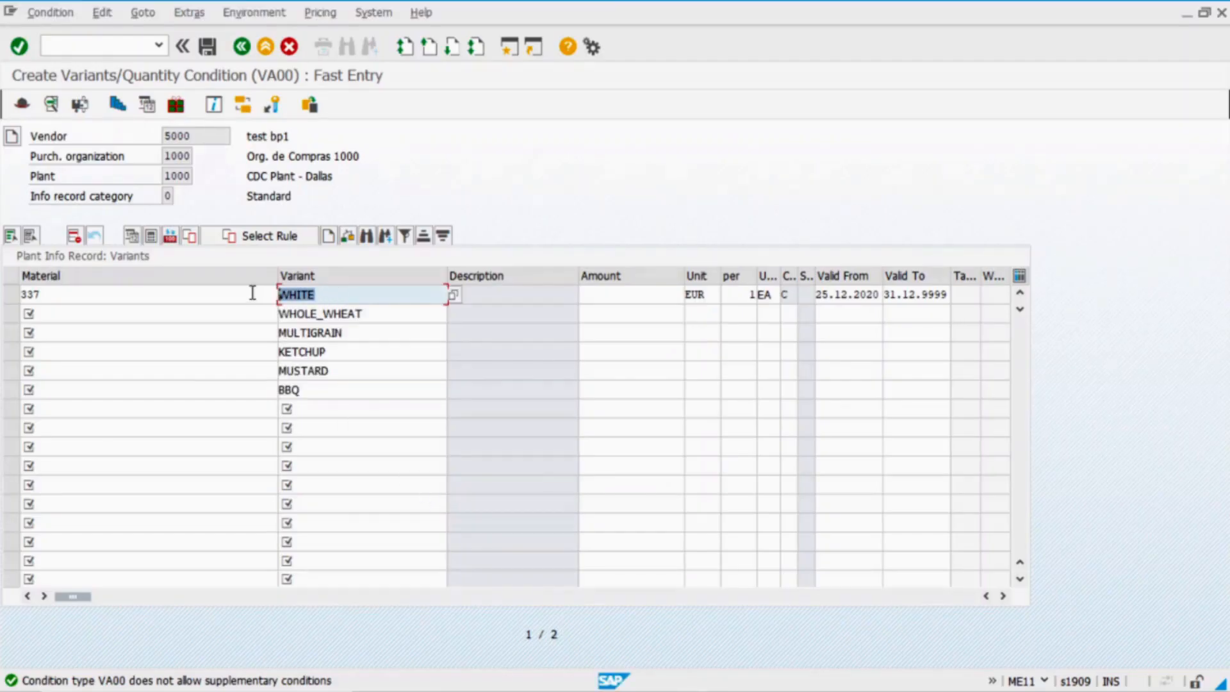
key("alt+Tab")
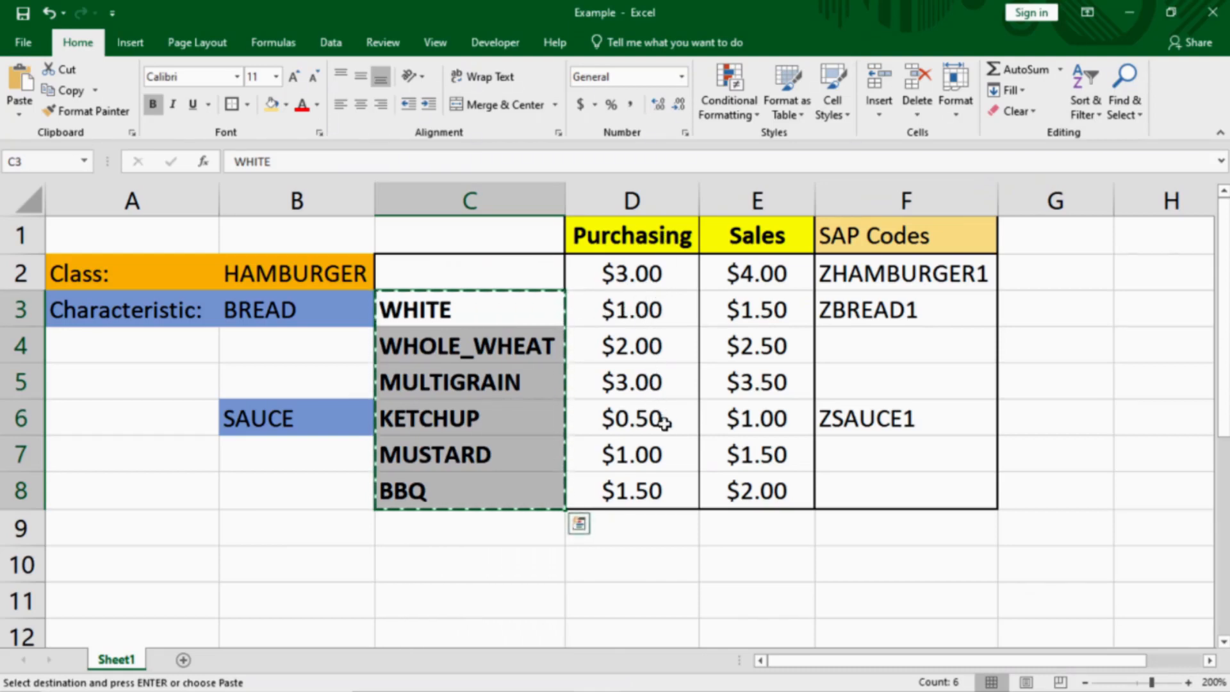
key("alt+Tab")
Enter VA00 amounts 1, 2, 3, 0,5, 1 and 1,5 for the six variants
left_click(627, 296)
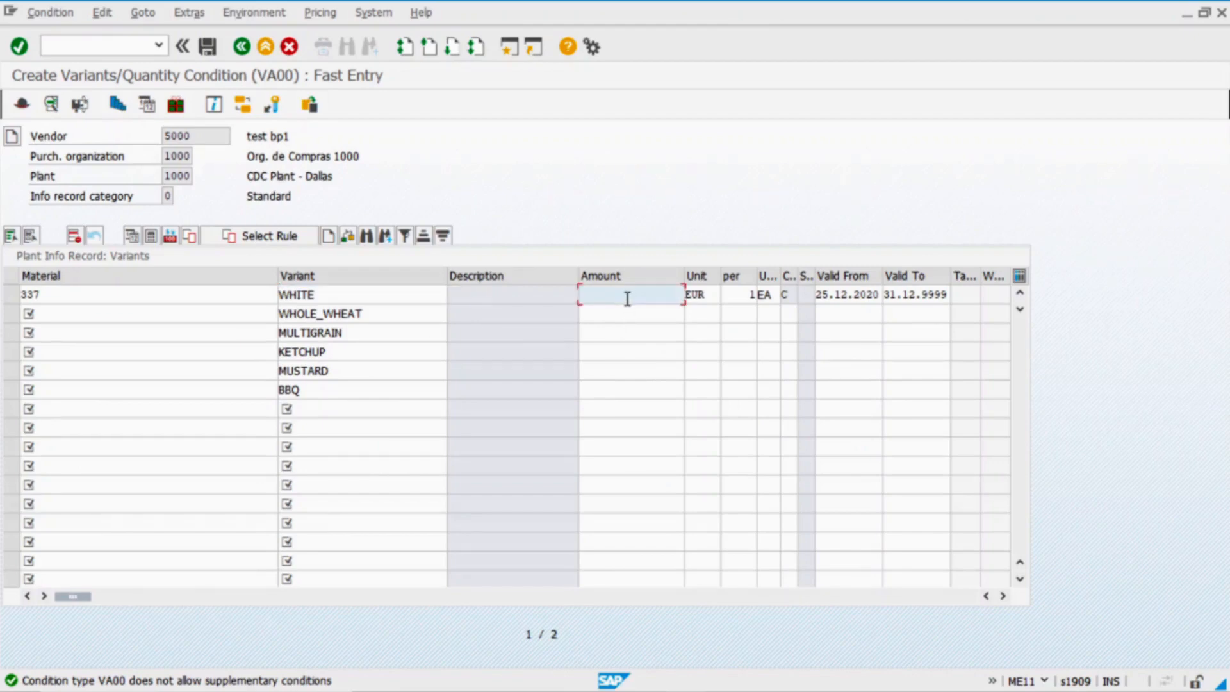
type("1")
left_click(622, 311)
left_click(639, 315)
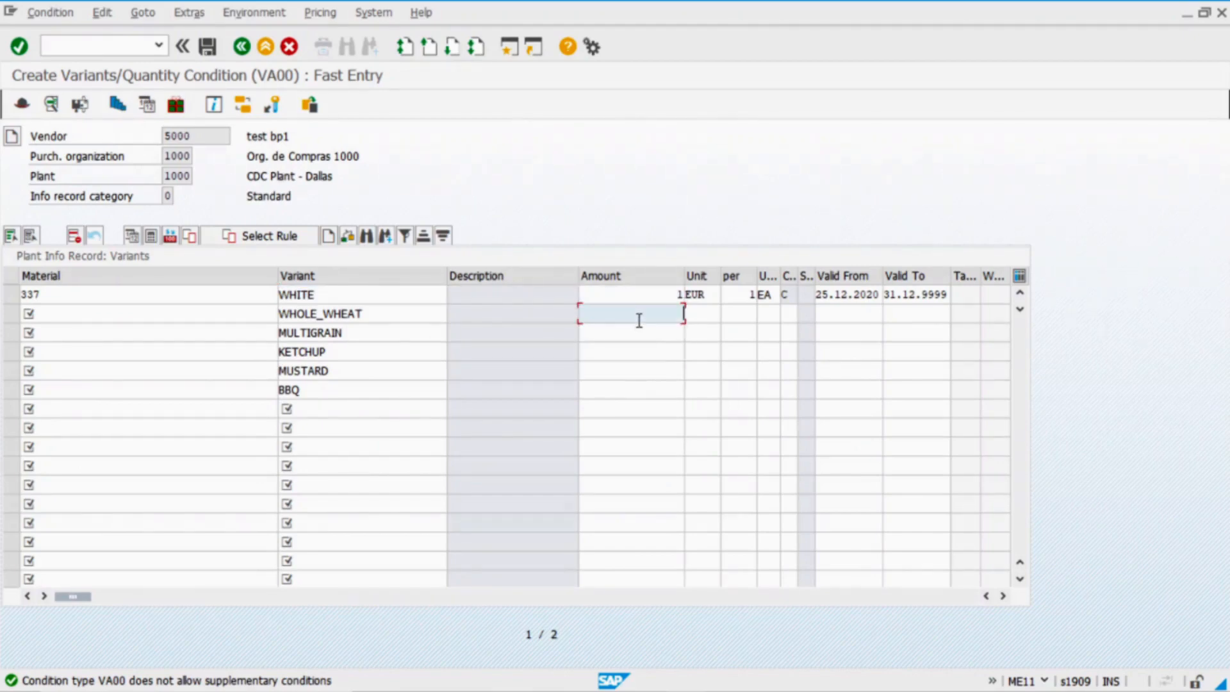
type("2")
left_click(632, 337)
left_click(639, 334)
type("3")
left_click(631, 348)
key("alt+Tab")
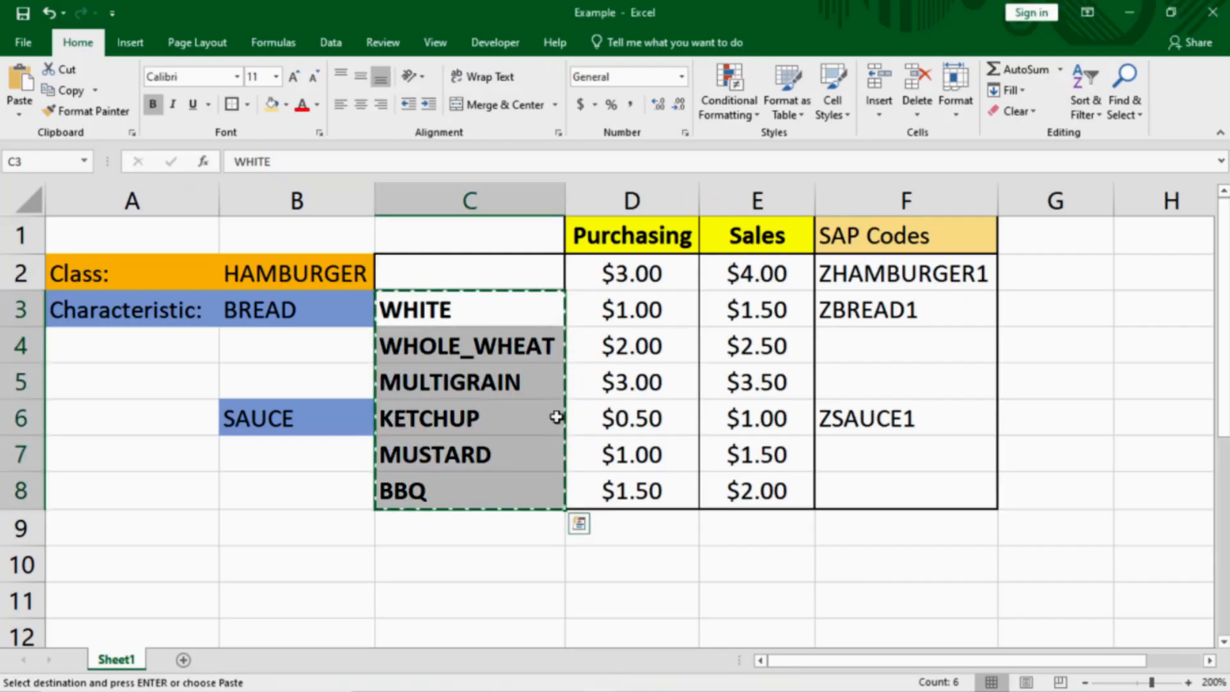
key("alt+Tab")
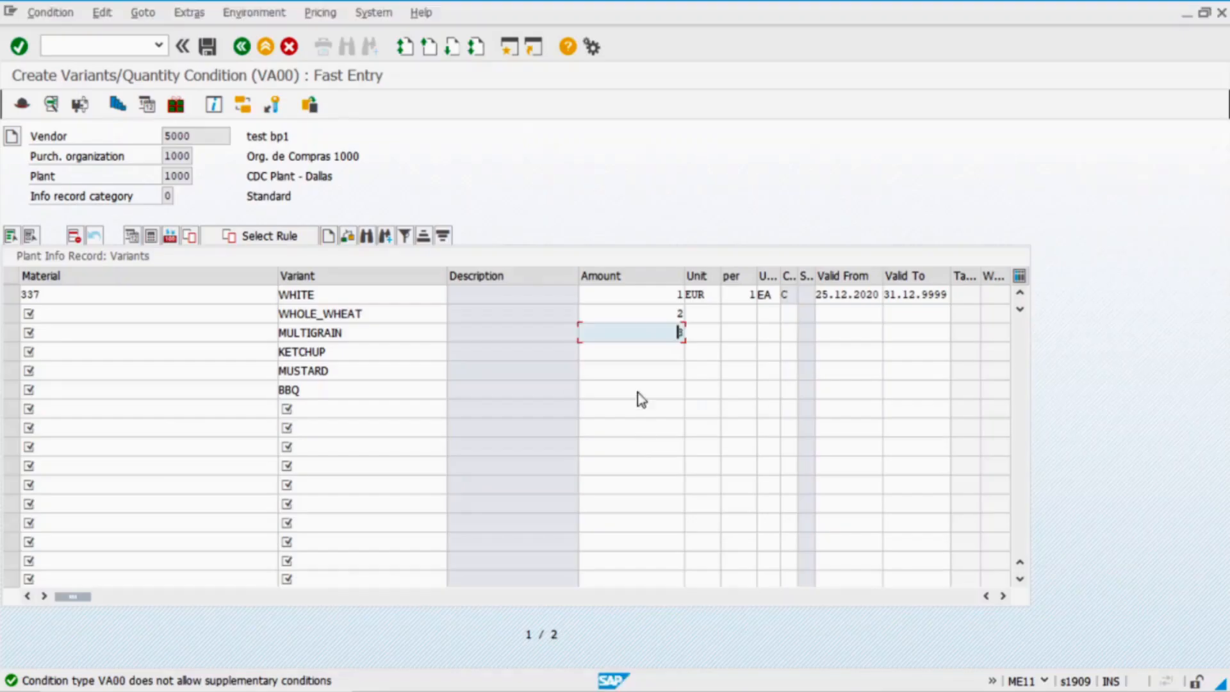
left_click(639, 356)
type("0,")
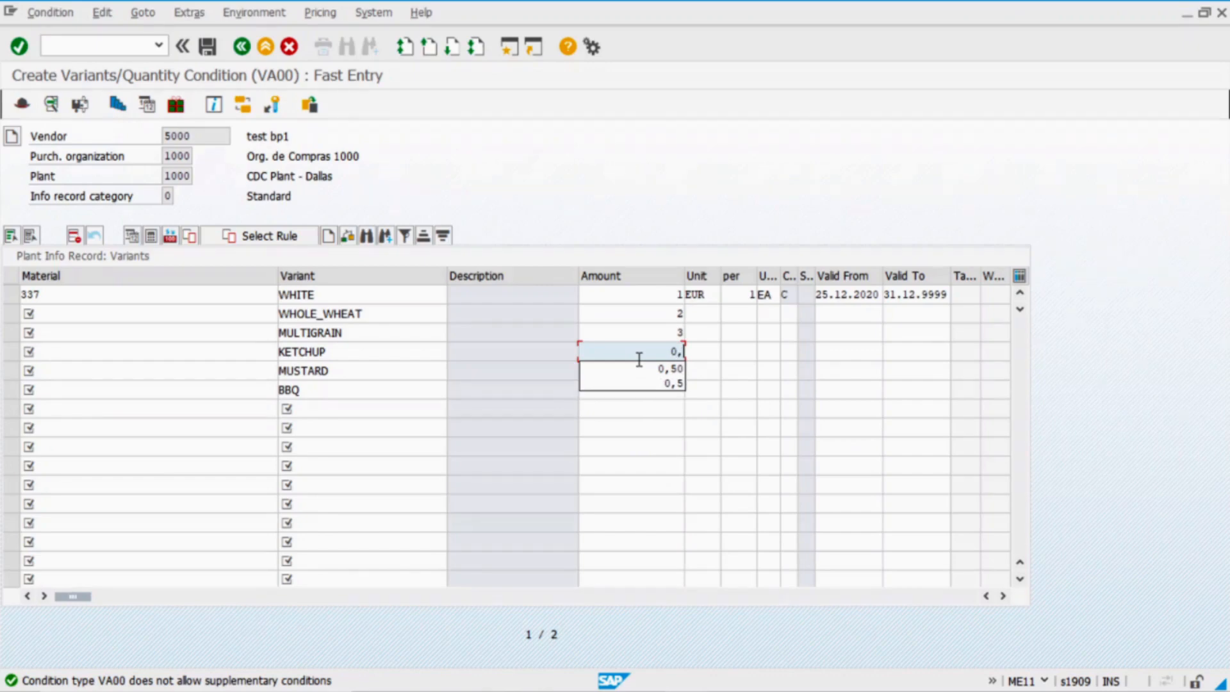
type("5")
left_click(681, 426)
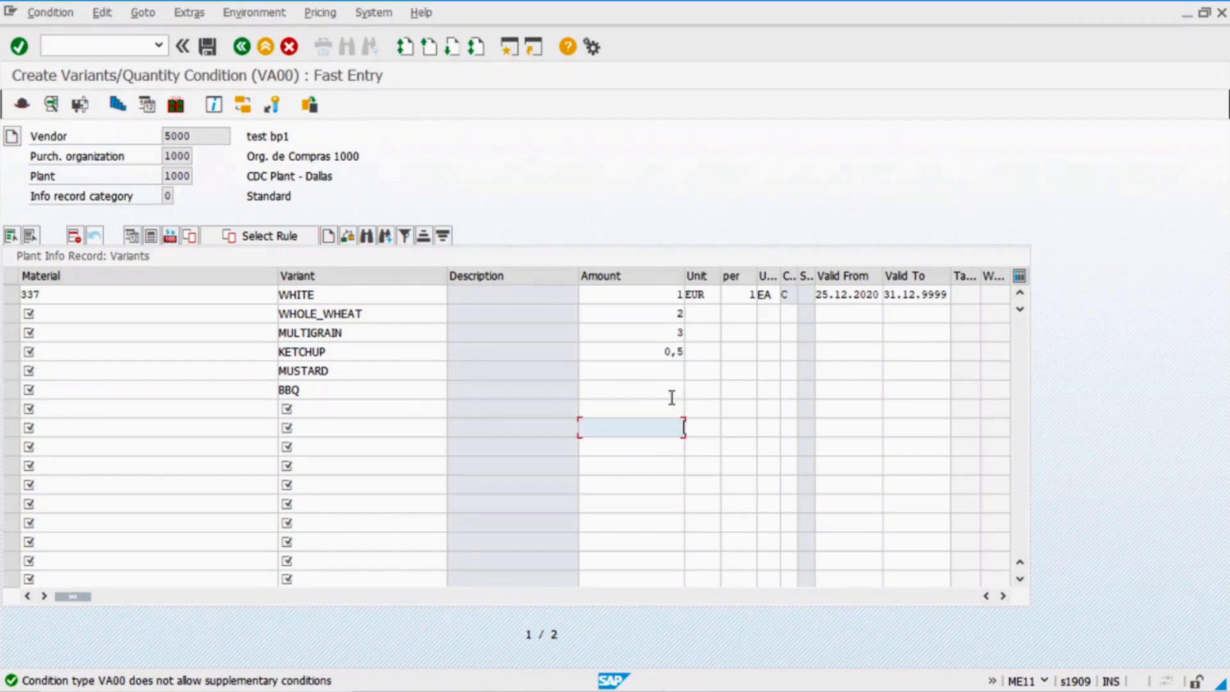
left_click(655, 373)
type("1")
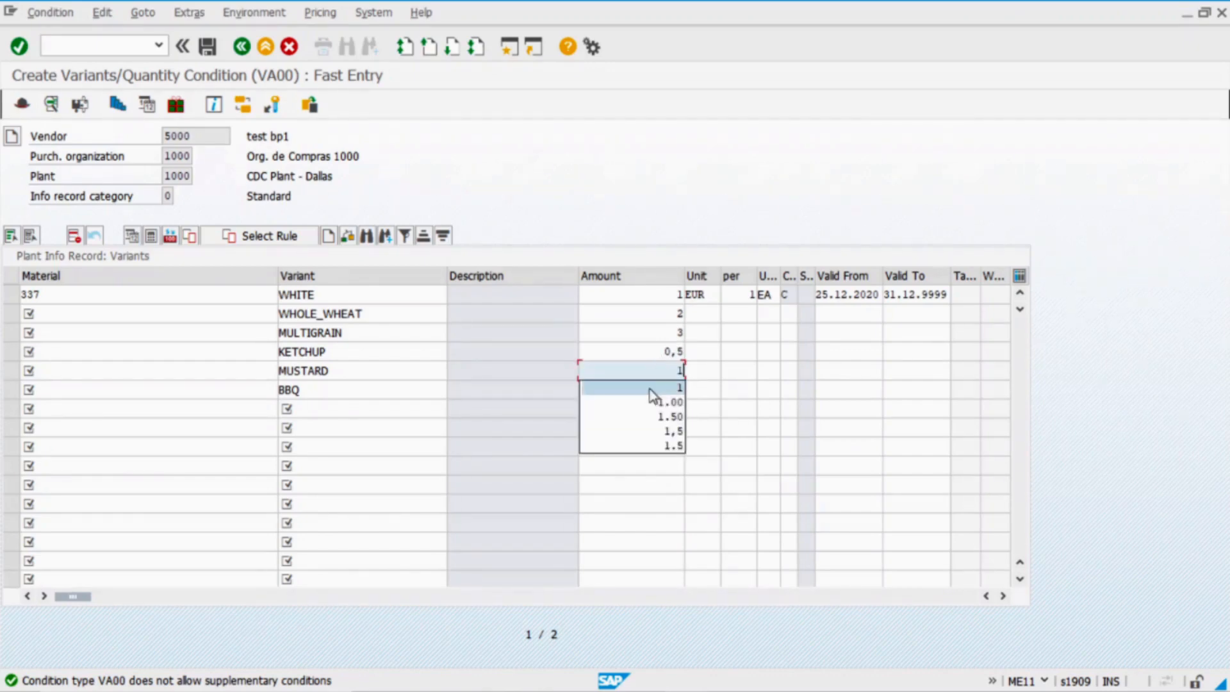
left_click(650, 389)
type("1,5")
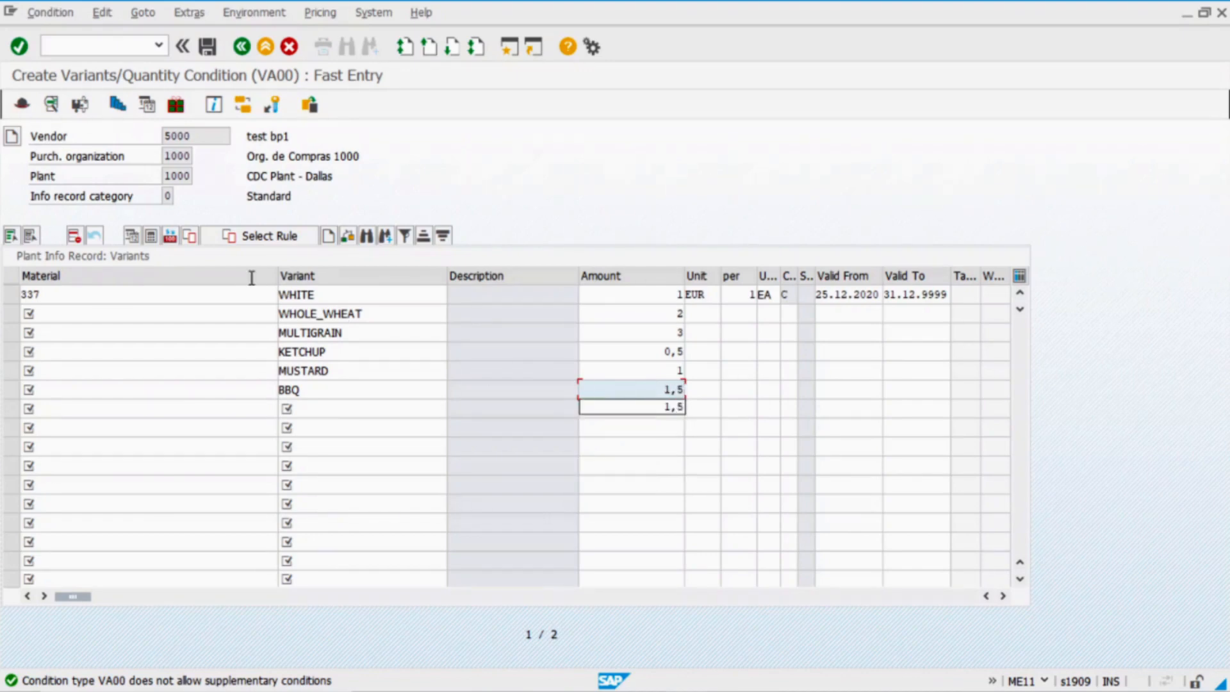
Fill material 337 into every row, validate the entries, and save the purchasing info record
double_click(68, 294)
key("ctrl+c")
left_click(74, 313)
key("ctrl+v")
key("Down")
key("ctrl+v")
key("Down")
key("ctrl+v")
key("Down")
key("ctrl+v")
key("Down")
key("ctrl+v")
key("Return")
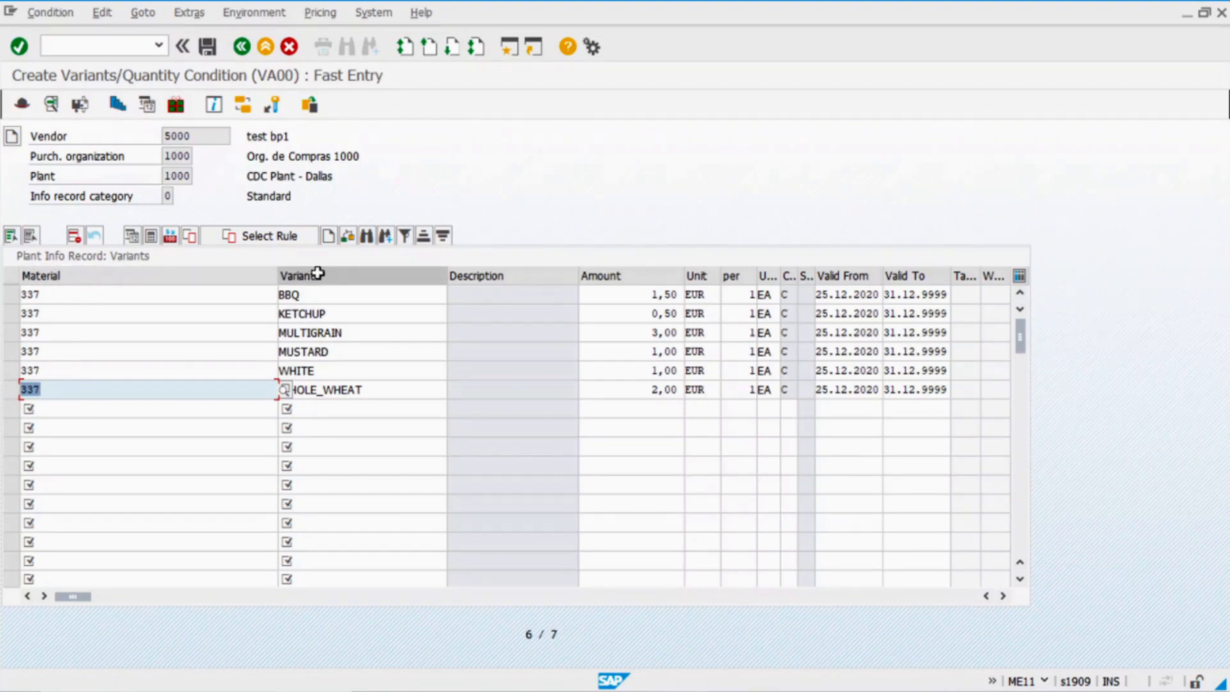
left_click(311, 294)
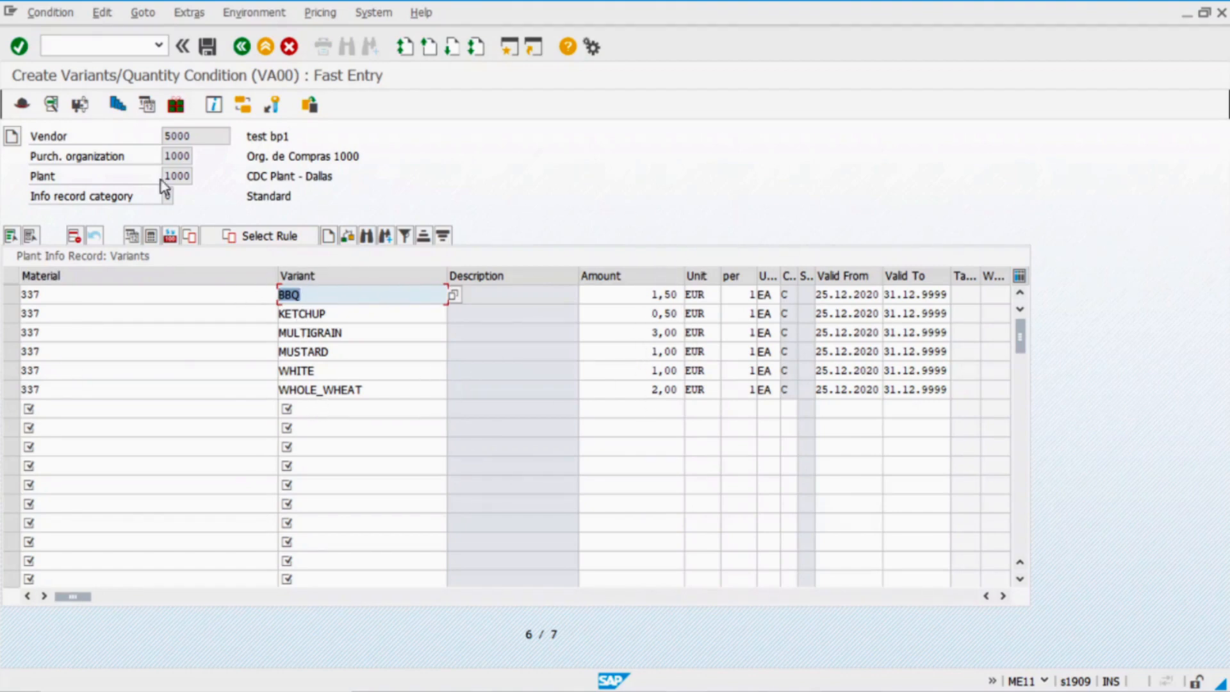
left_click(208, 47)
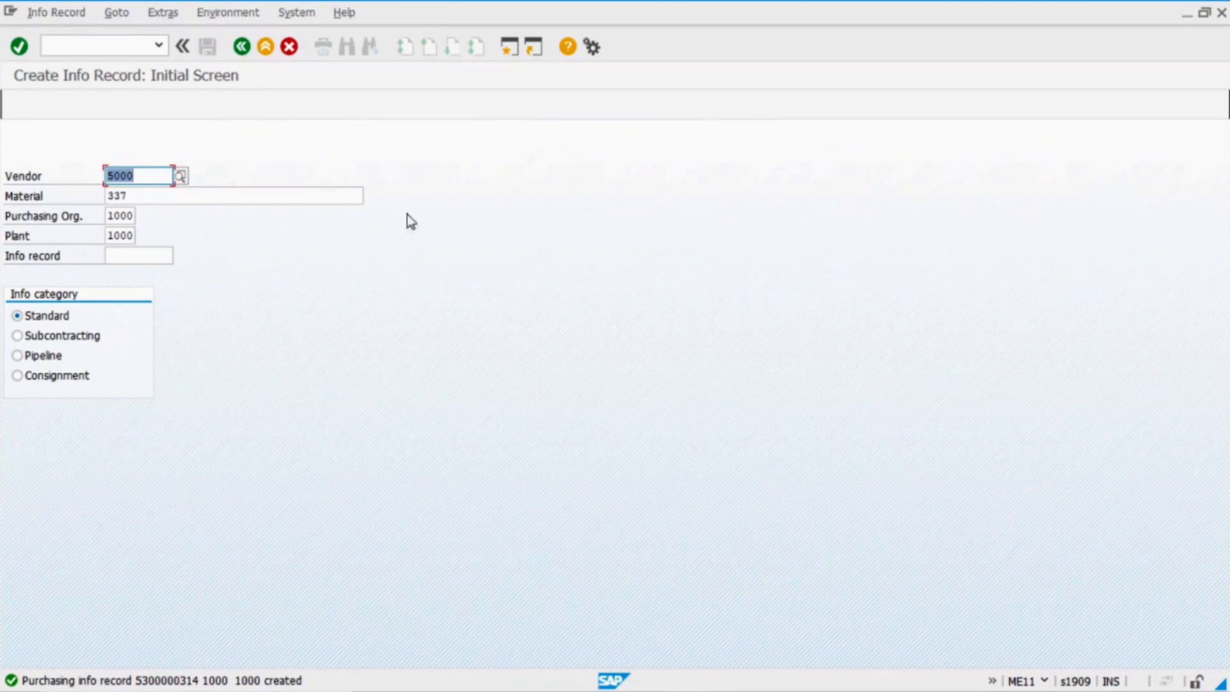
left_click(119, 47)
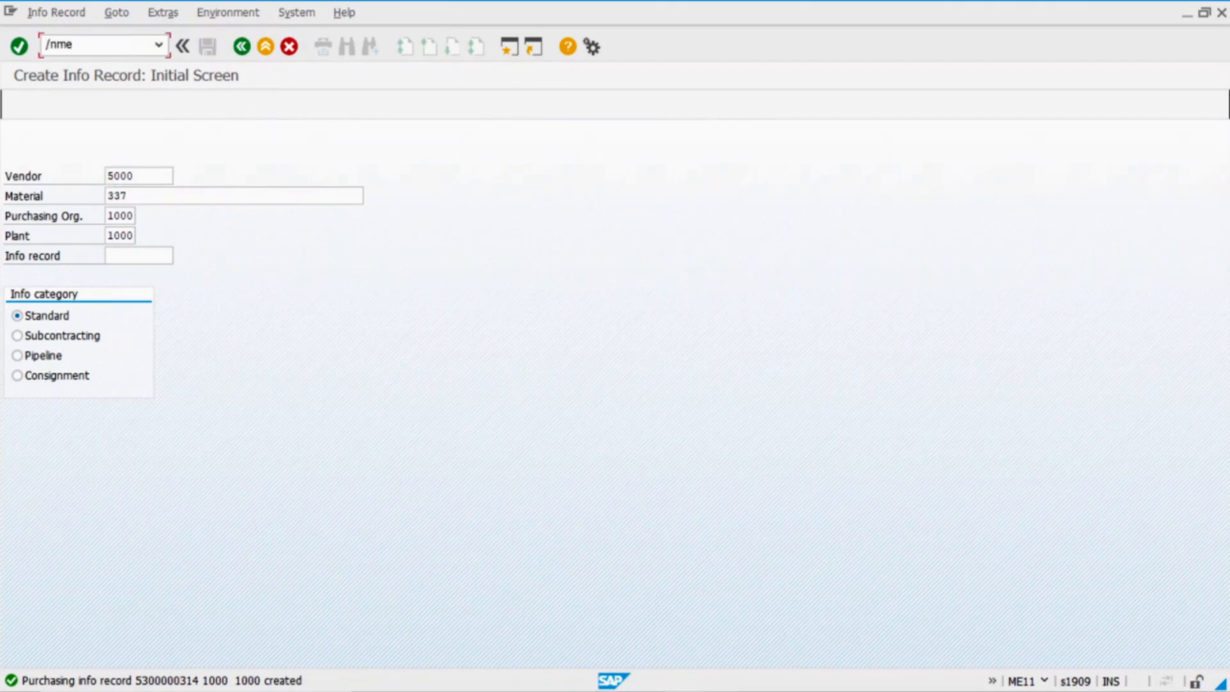
In MEK2, list the six VA00 Plant Info Record: Variants prices, then back out to Easy Access
key("Return")
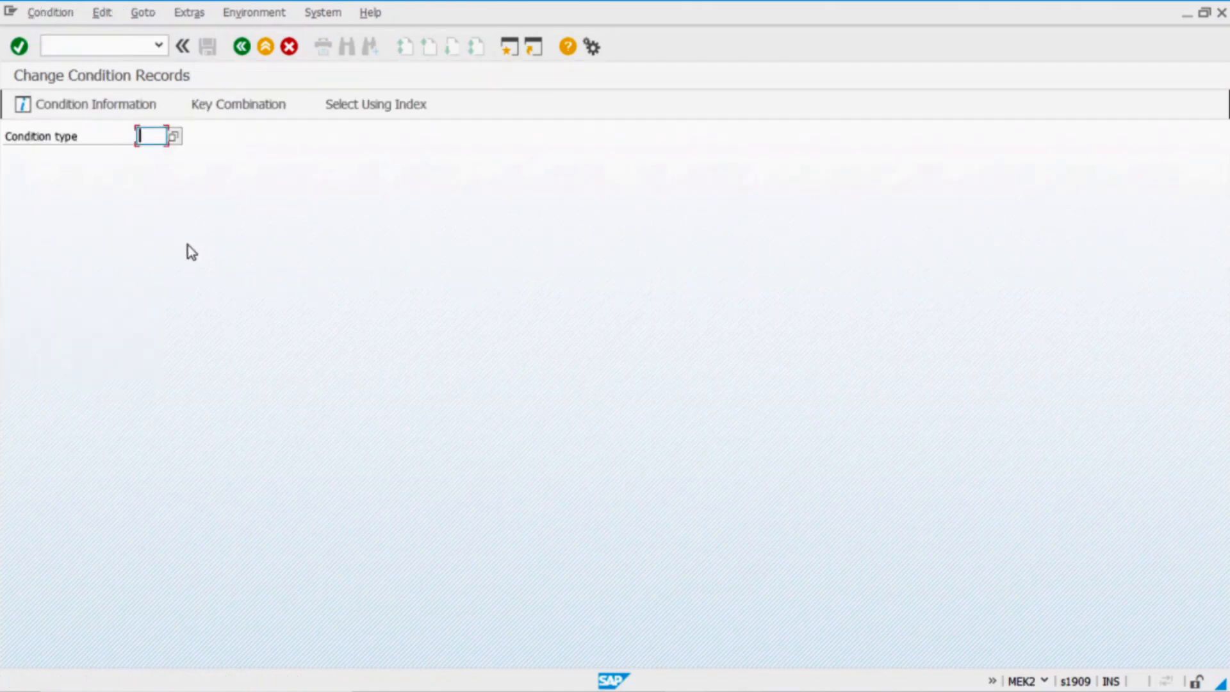
type("va00")
key("Return")
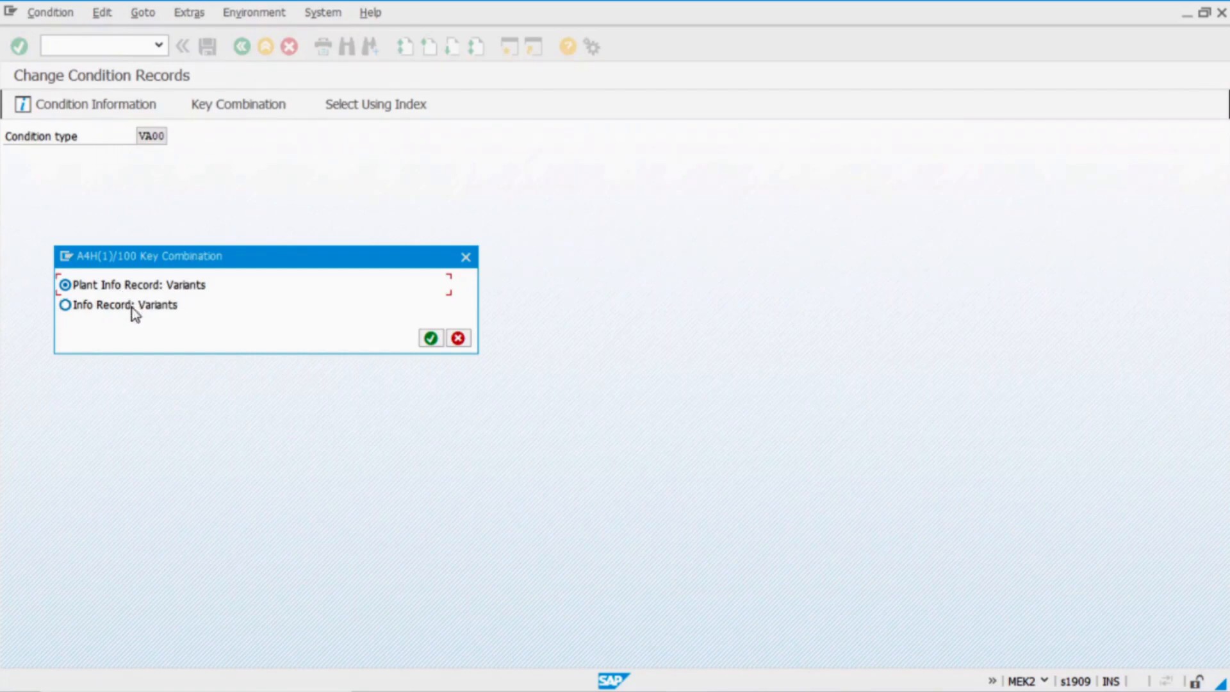
left_click(431, 338)
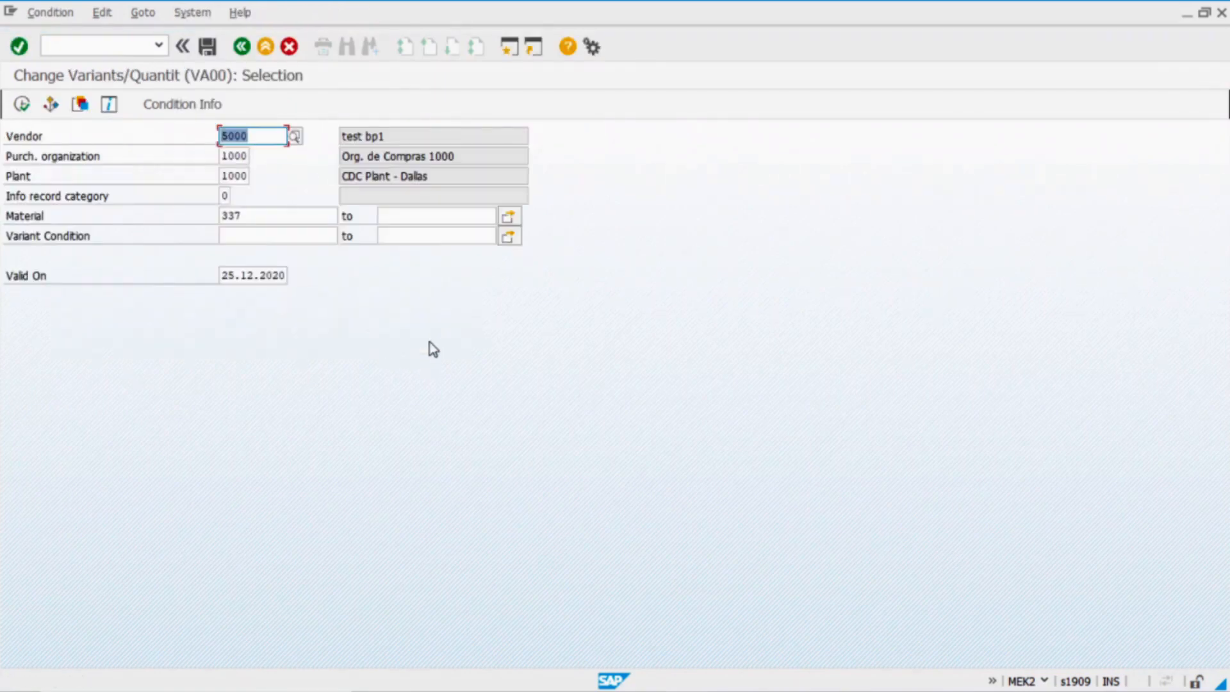
left_click(30, 104)
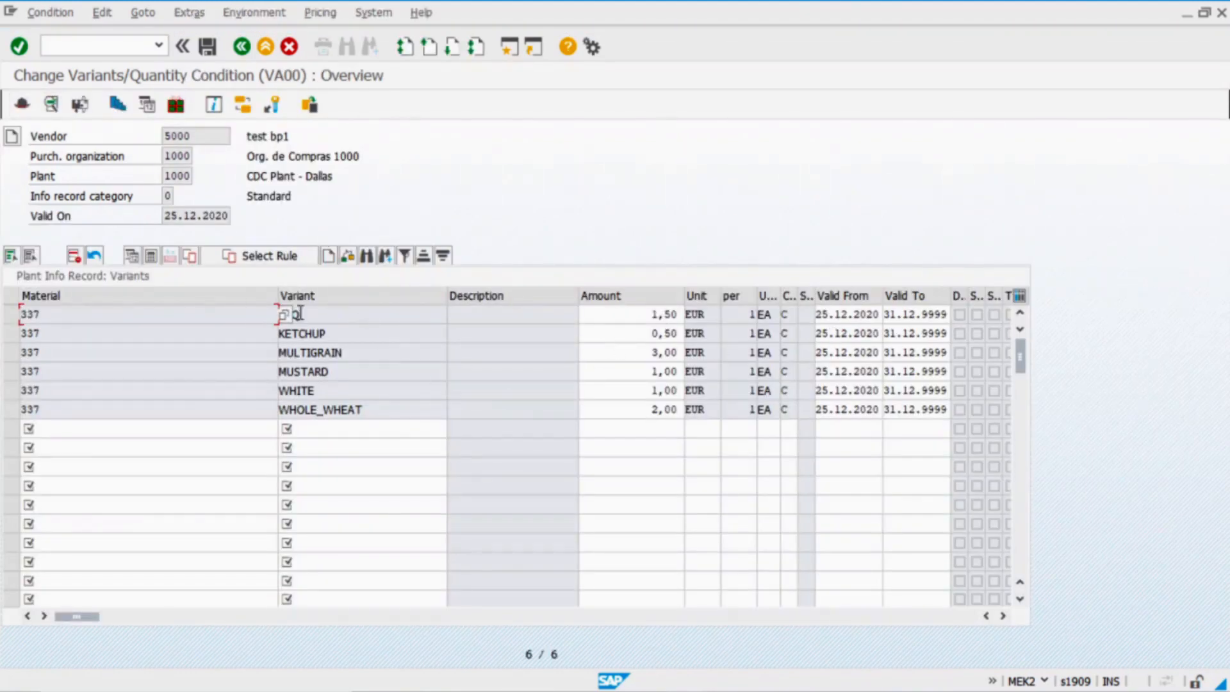
left_click(243, 49)
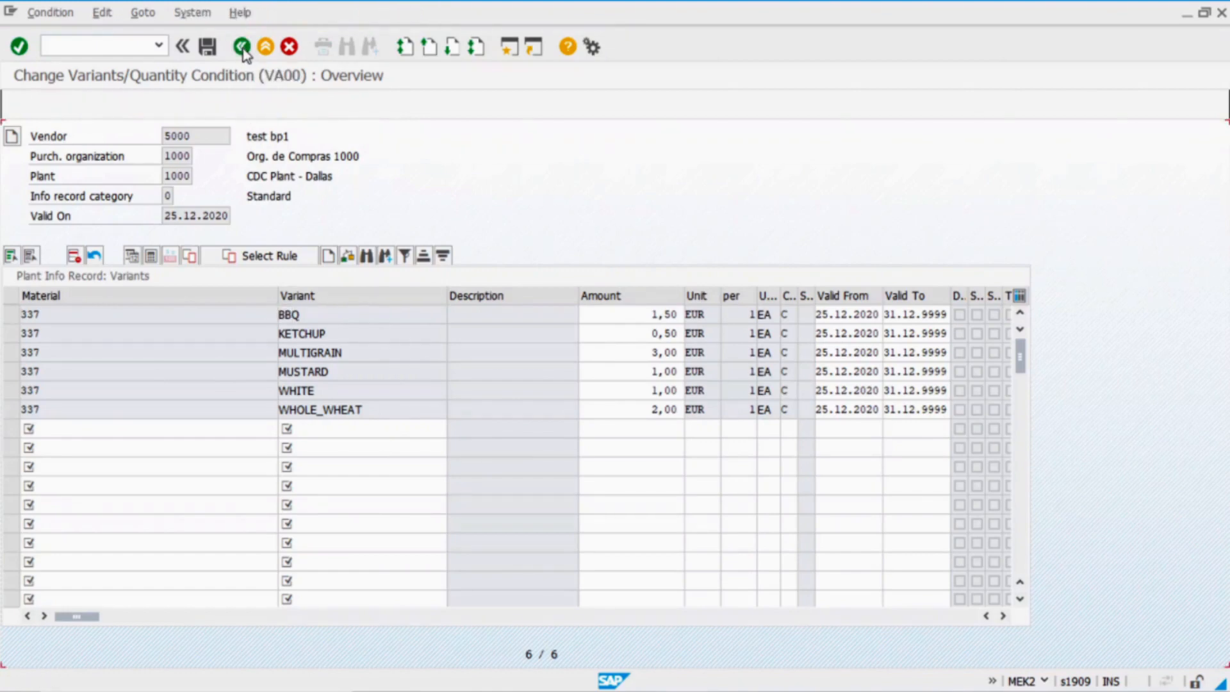
left_click(243, 48)
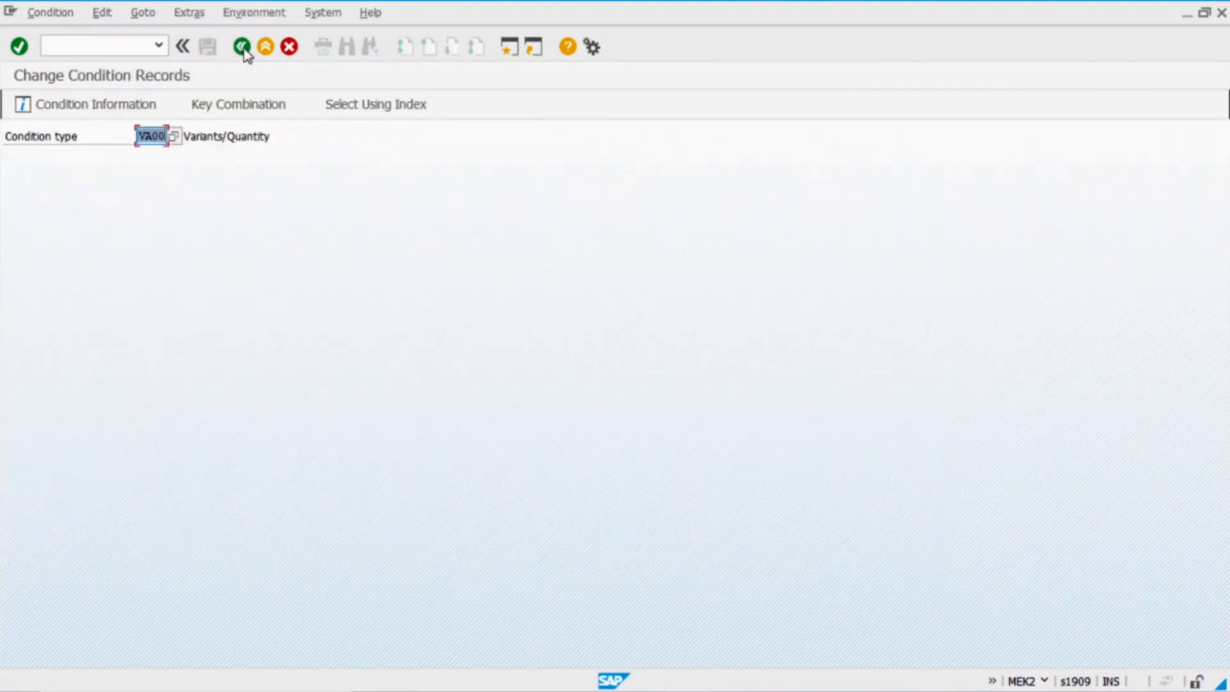
left_click(242, 49)
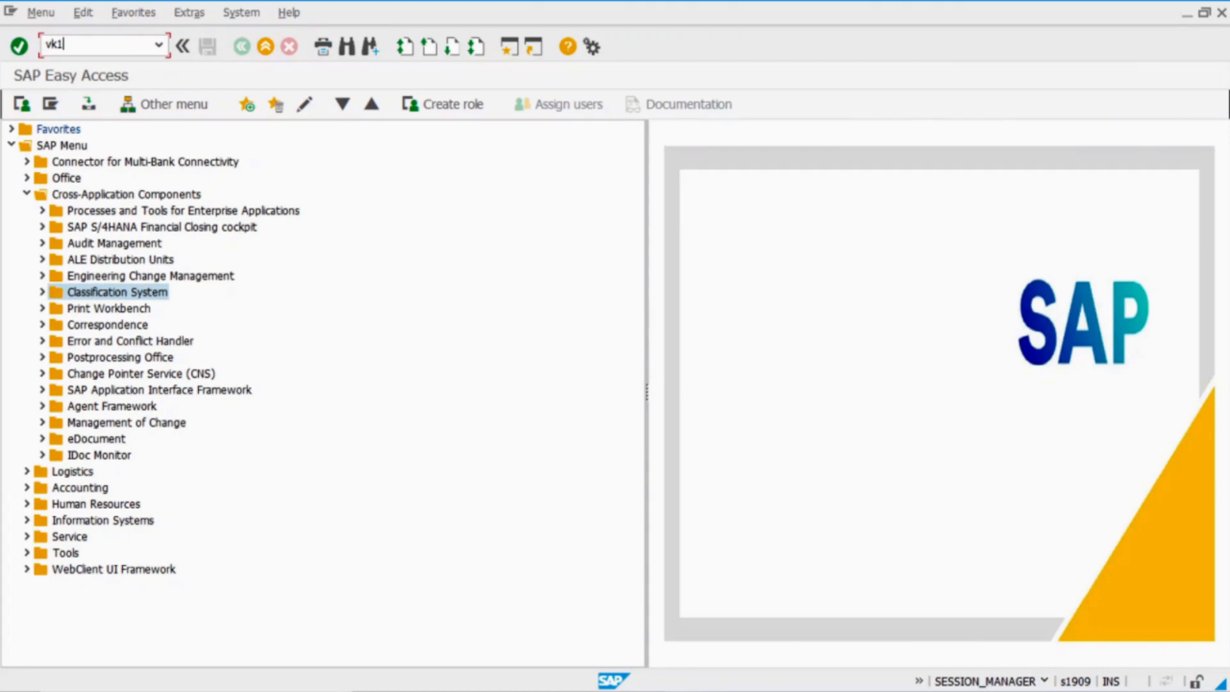
Start a VA00 variant price condition record with VK11
type("vk11")
key("Return")
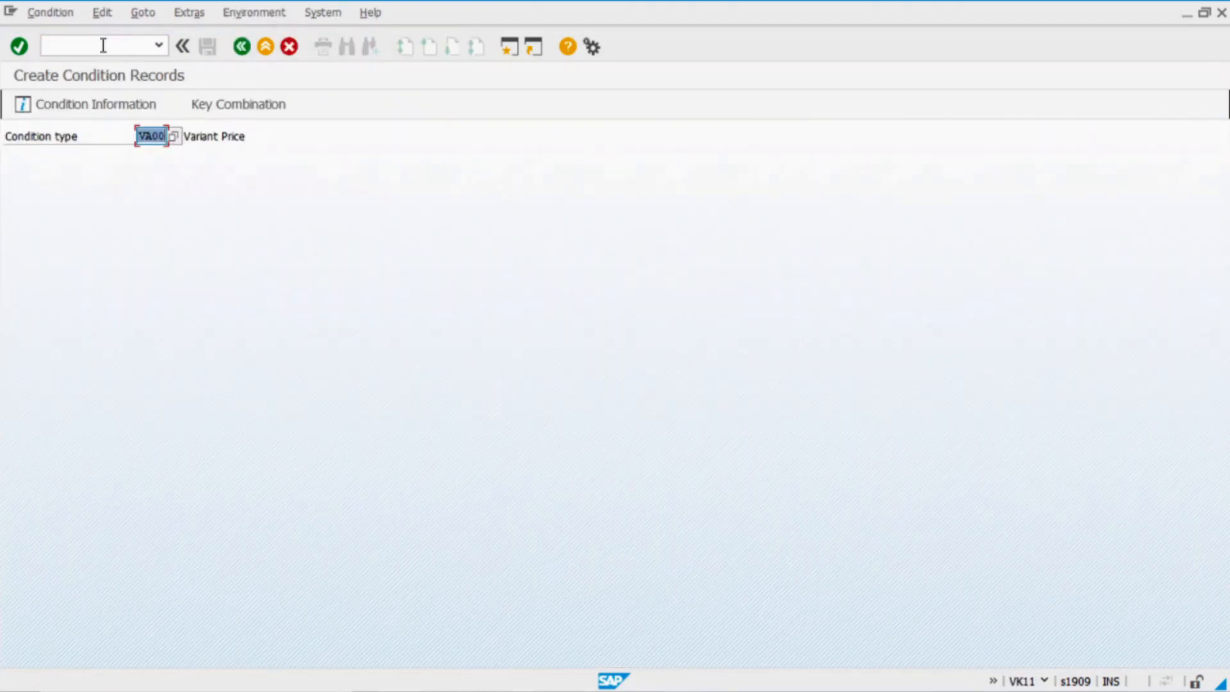
key("Return")
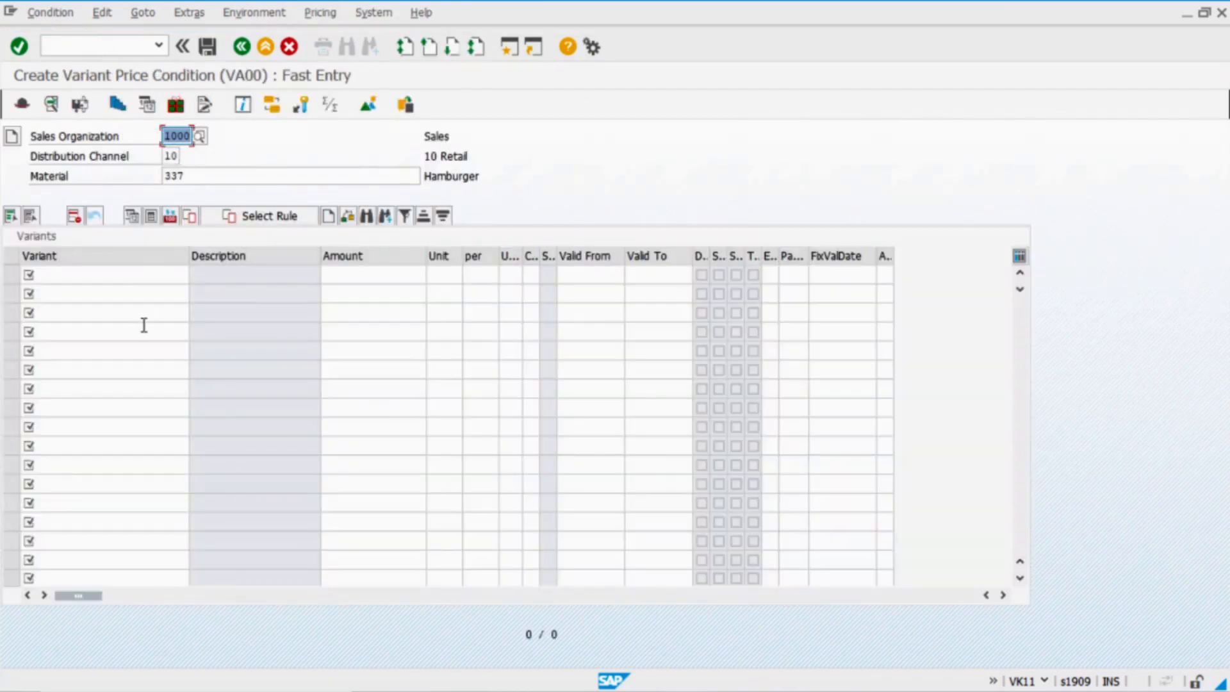
Paste the variant names WHITE through BBQ from Excel into the Variant rows
key("alt+Tab")
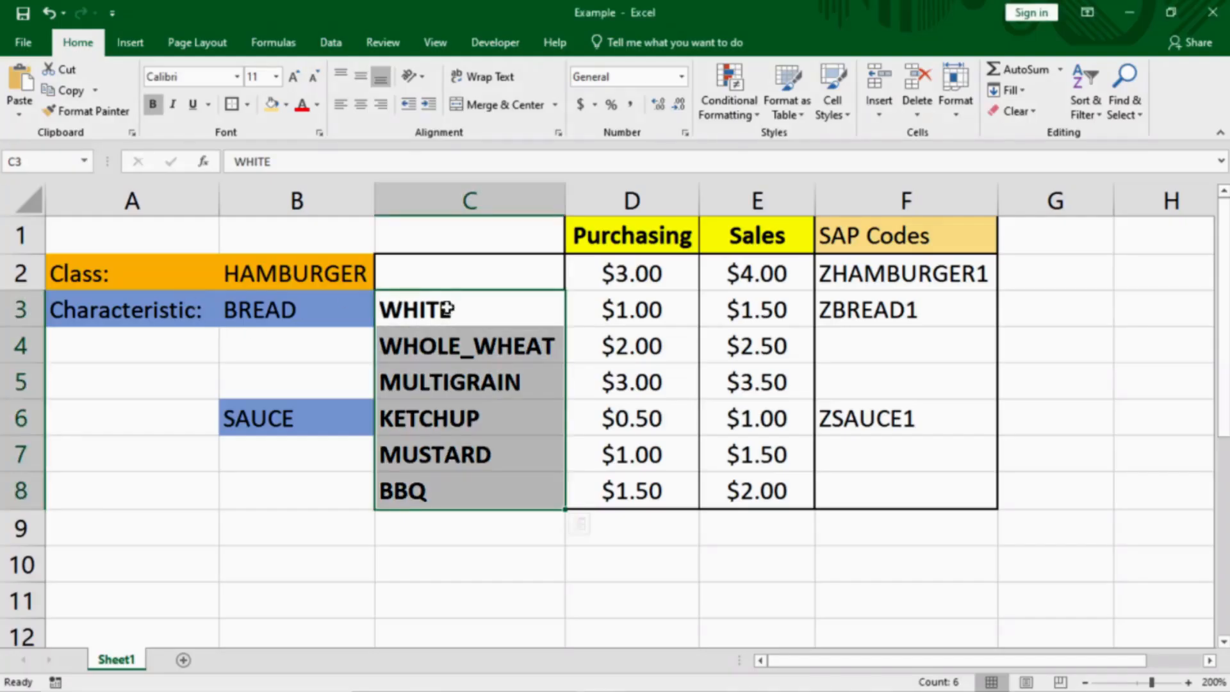
left_click_drag(447, 307, 403, 491)
key("ctrl+c")
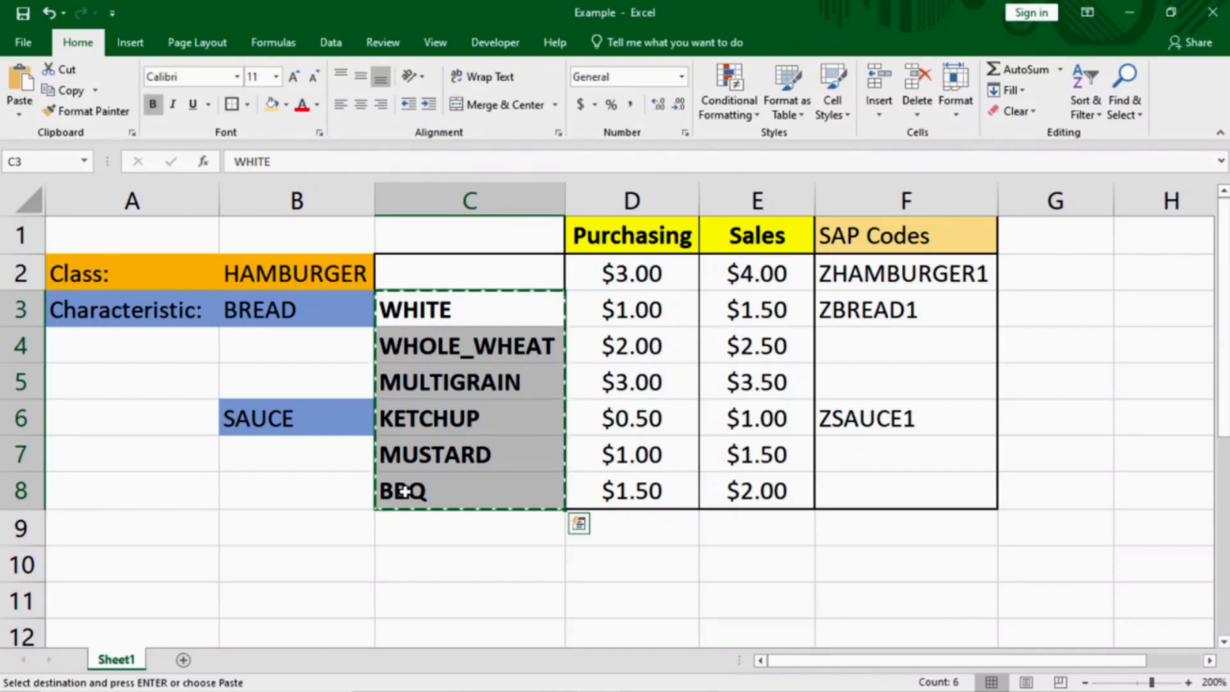
key("alt+Tab")
left_click(94, 276)
key("ctrl+v")
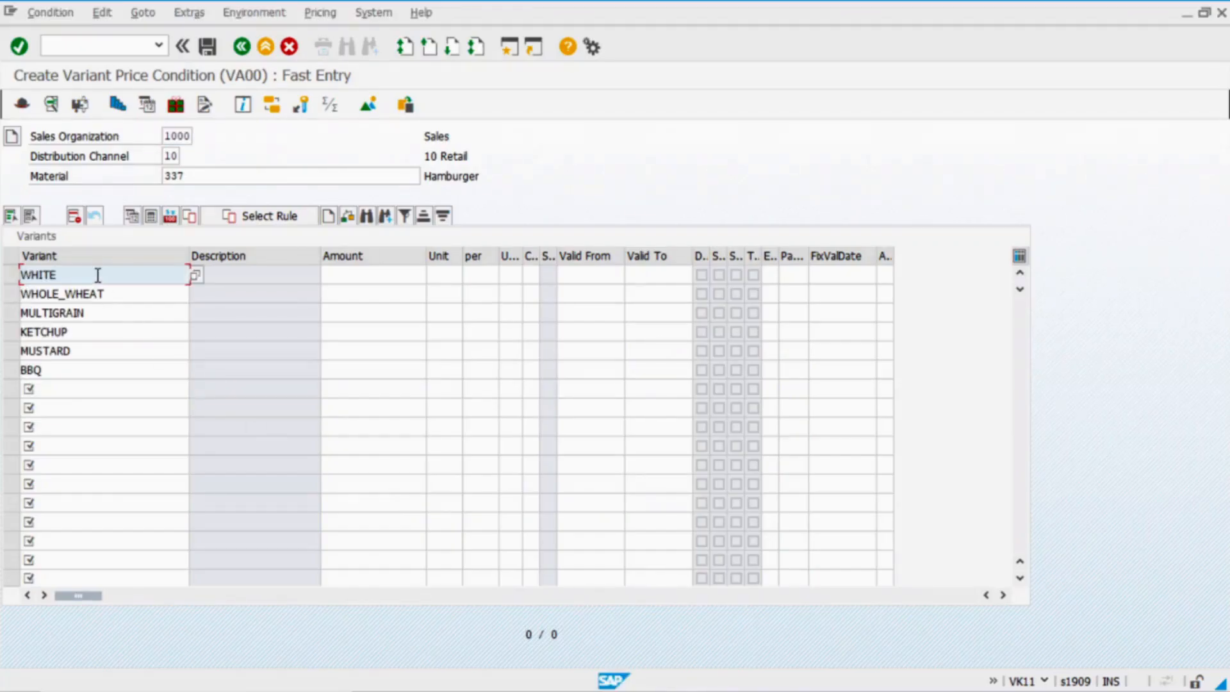
key("alt+Tab")
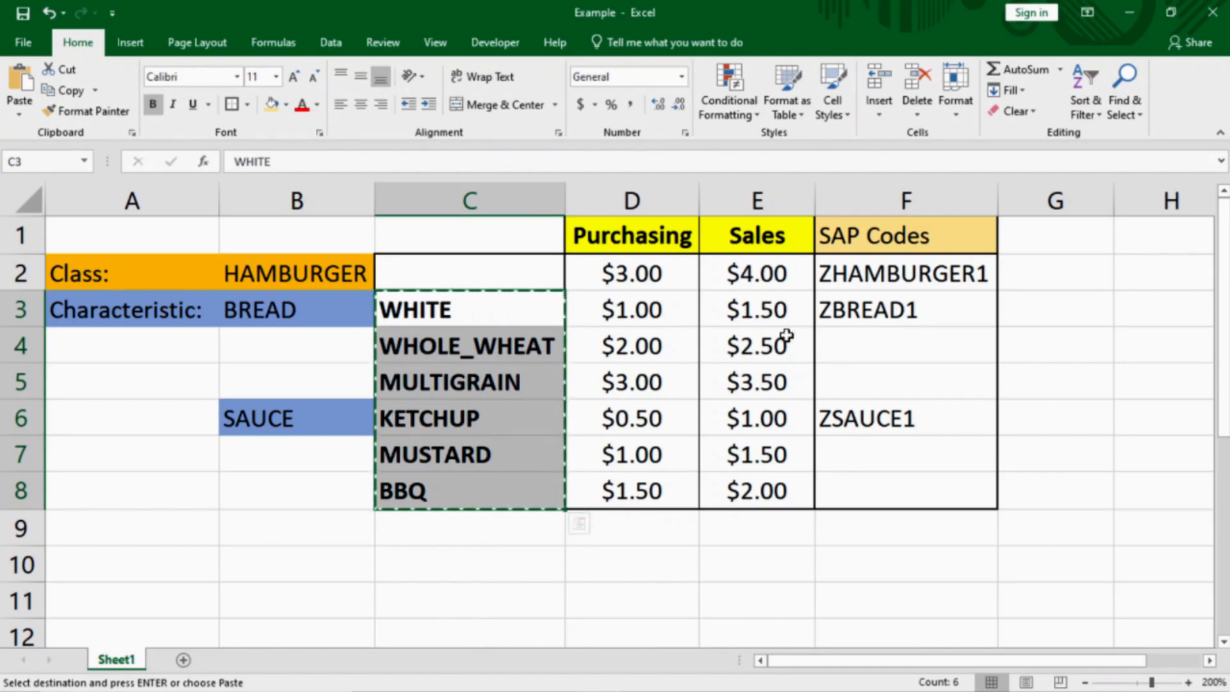
key("alt+Tab")
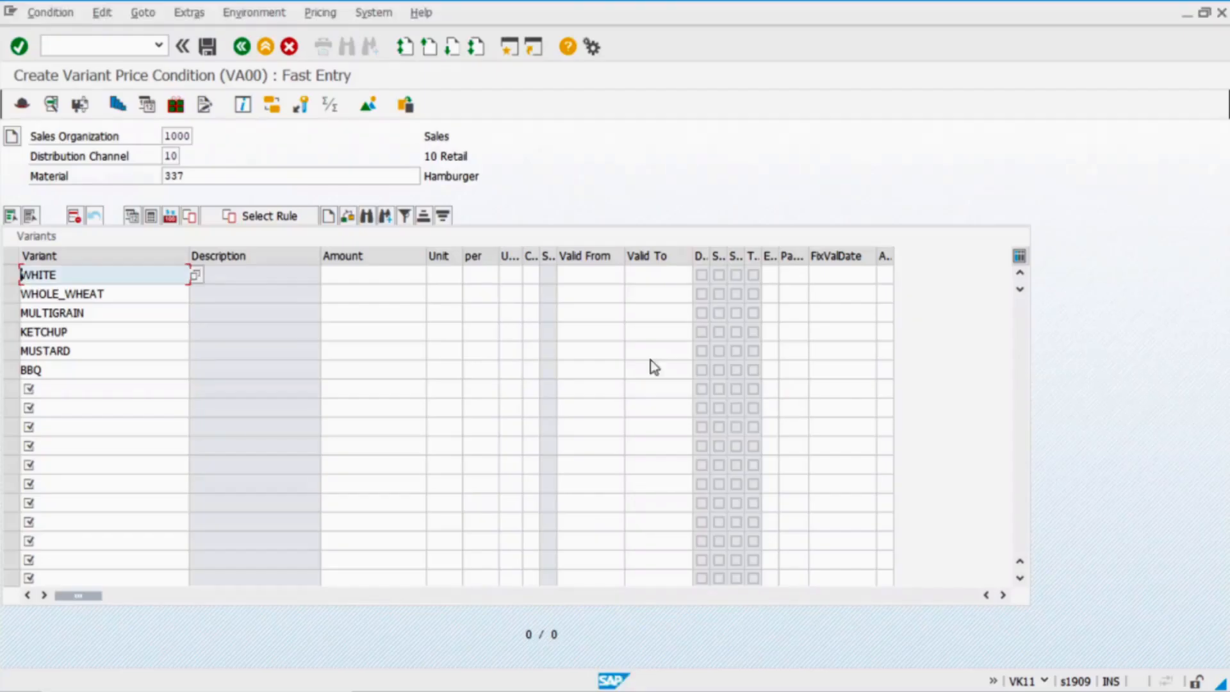
Enter amounts WHITE 1.50, WHOLE_WHEAT 2.50 and MULTIGRAIN 3.50
left_click(382, 274)
type("1,5")
left_click(357, 294)
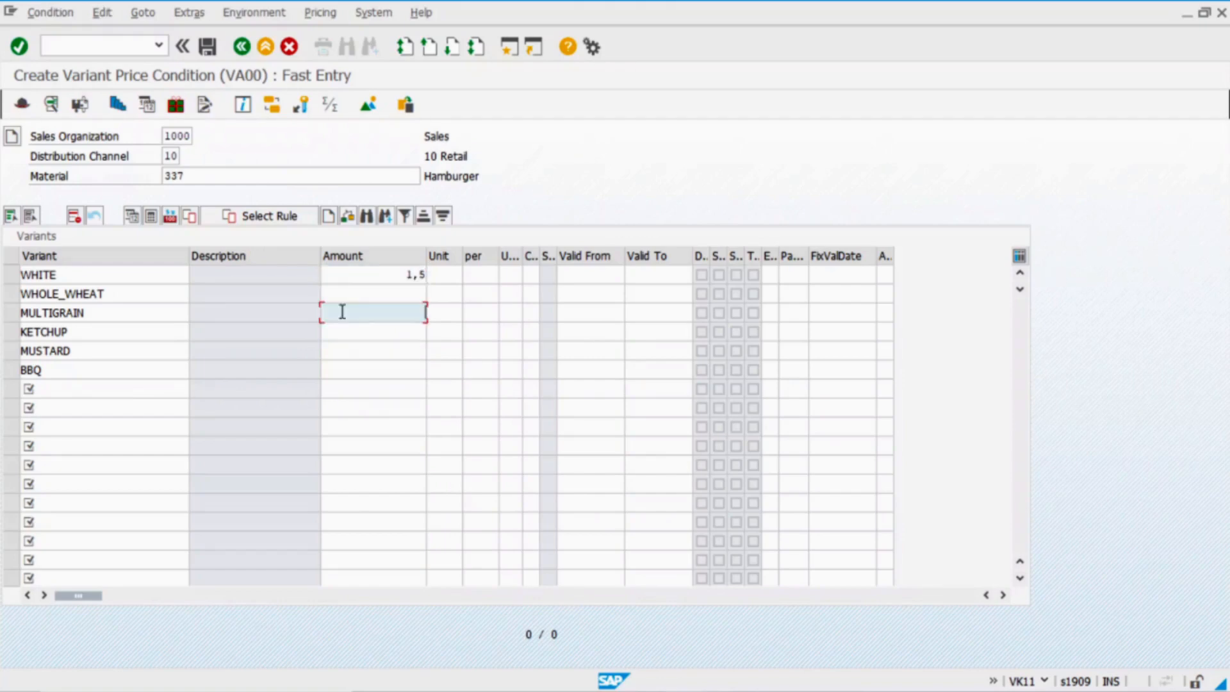
type("2,")
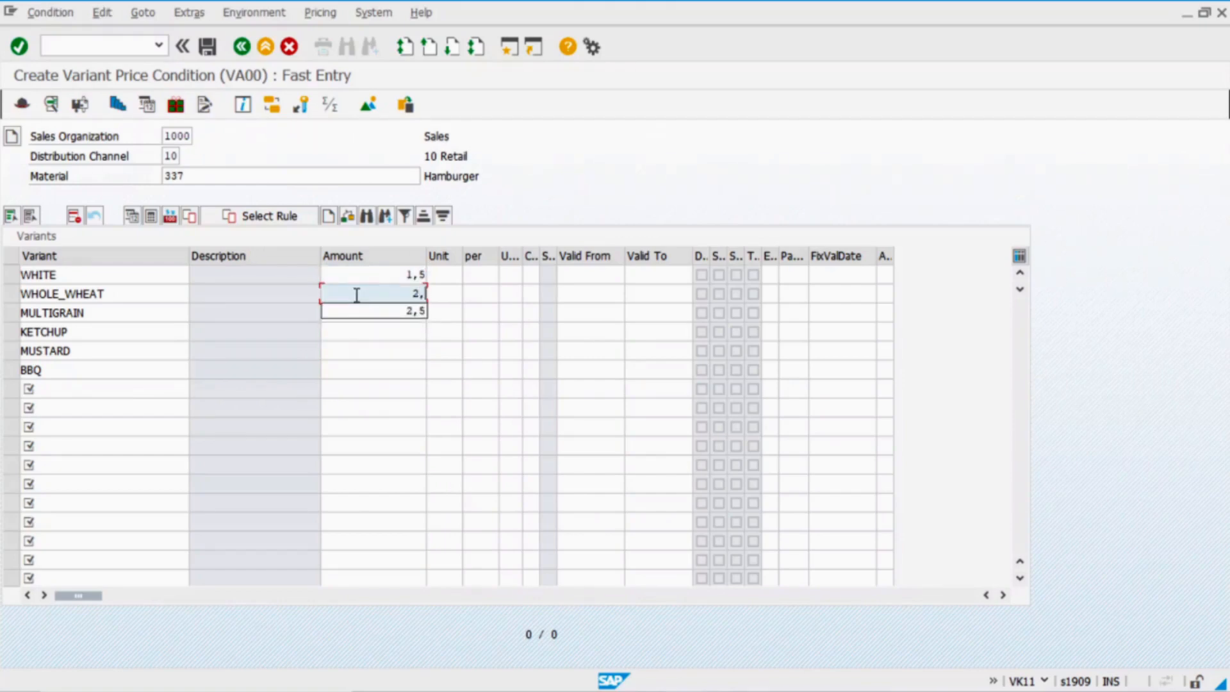
type("5")
left_click(382, 312)
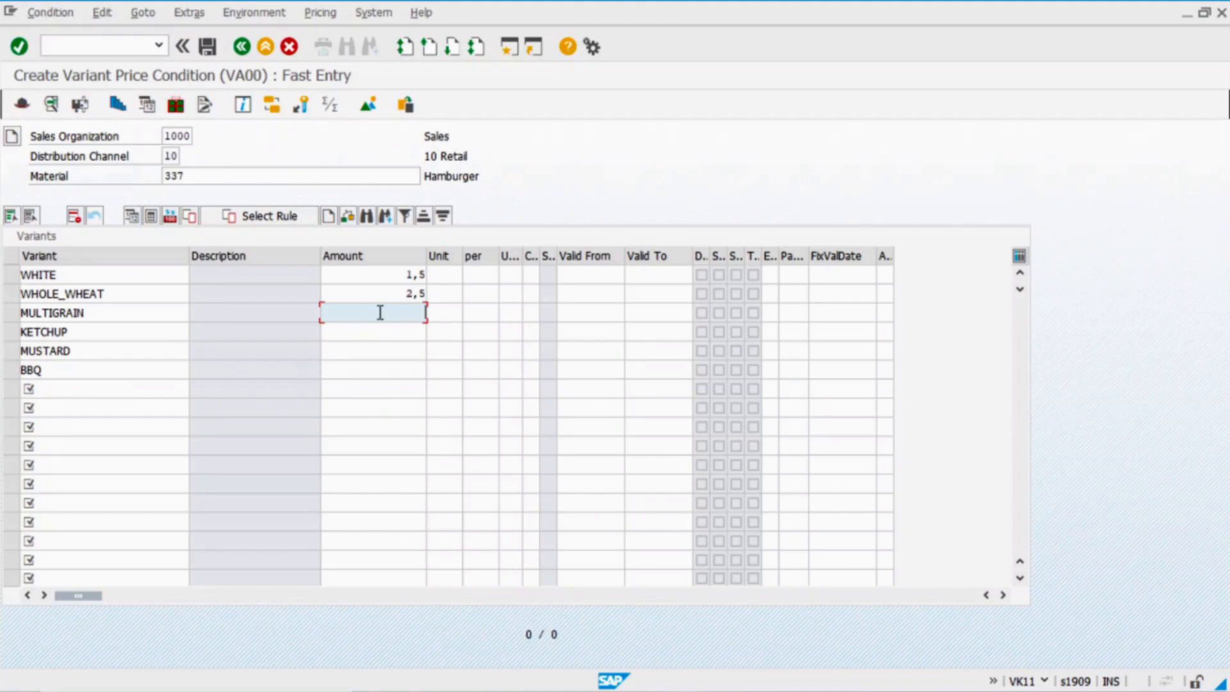
type("3,5")
left_click(372, 333)
Enter amounts KETCHUP 1.00, MUSTARD 1.50 and BBQ 2.00, checking the Excel sheet
key("alt+Tab")
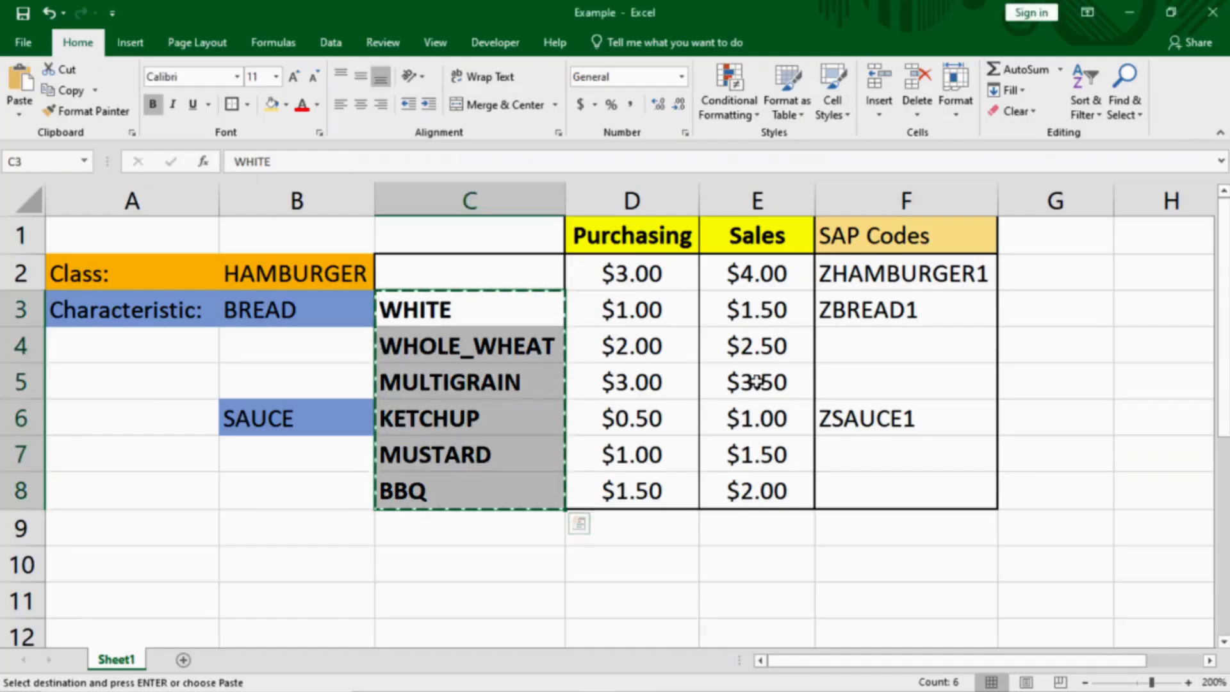
key("alt+Tab")
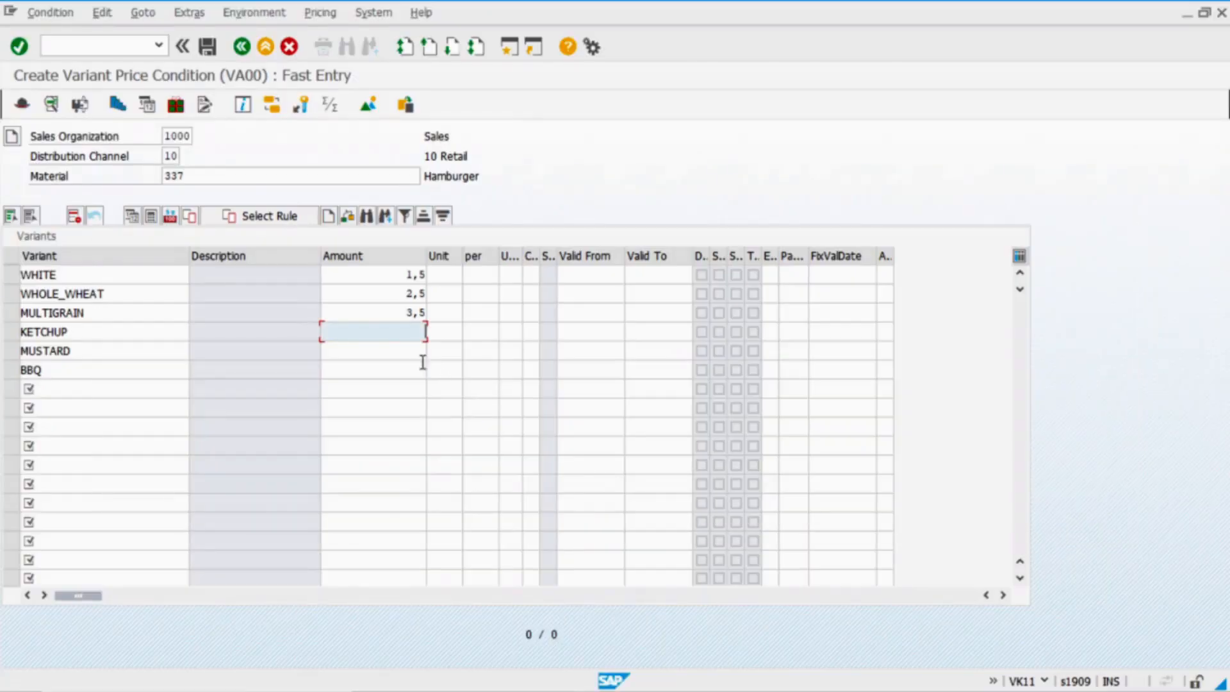
type("1")
left_click(369, 333)
left_click(382, 351)
type("1")
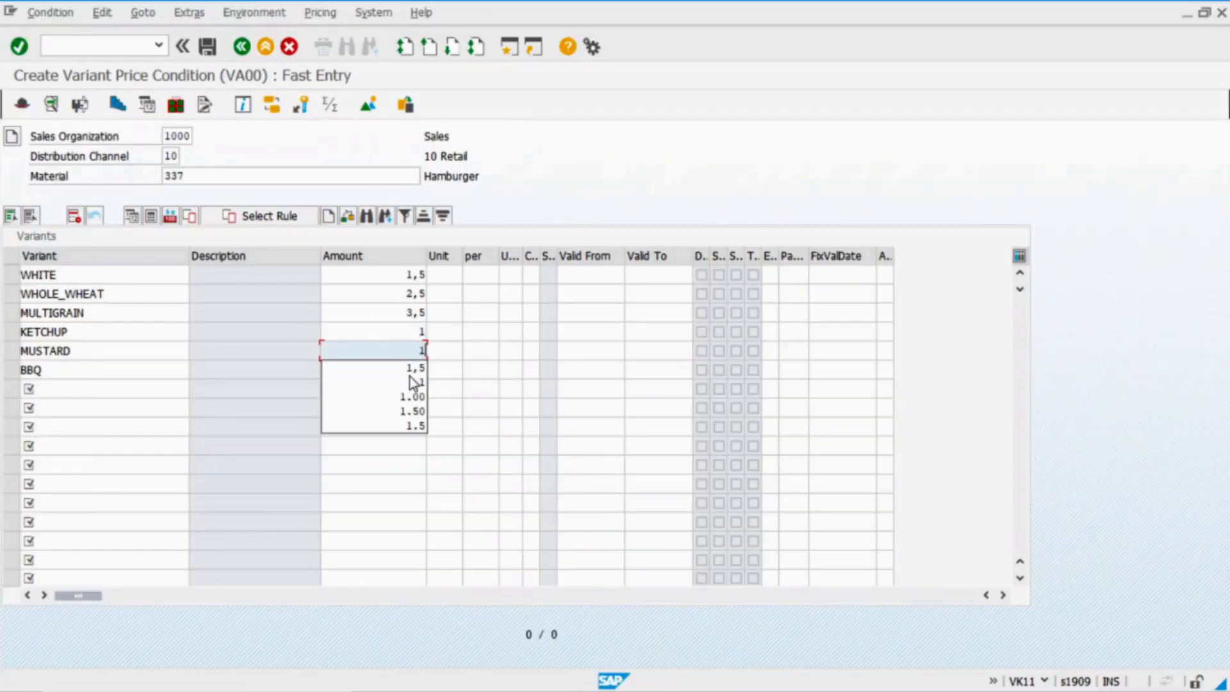
left_click(410, 370)
left_click(389, 370)
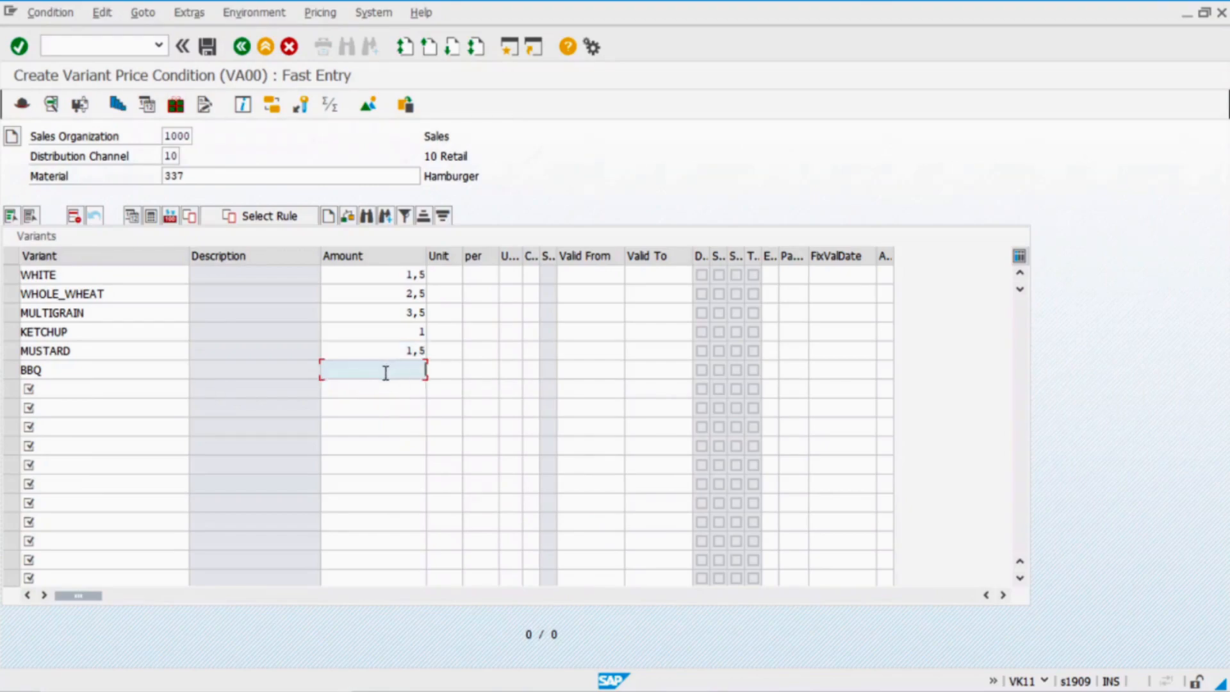
key("alt+Tab")
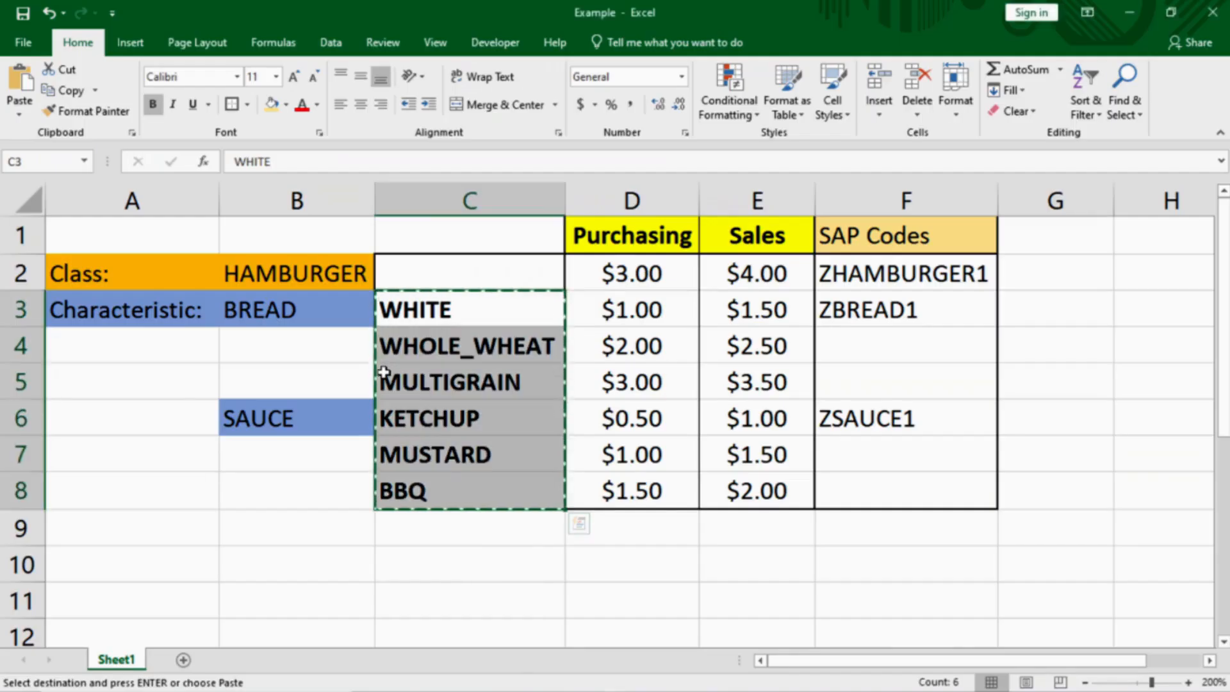
key("alt+Tab")
Validate and save the six VA00 variant prices, then return to condition entry
key("Return")
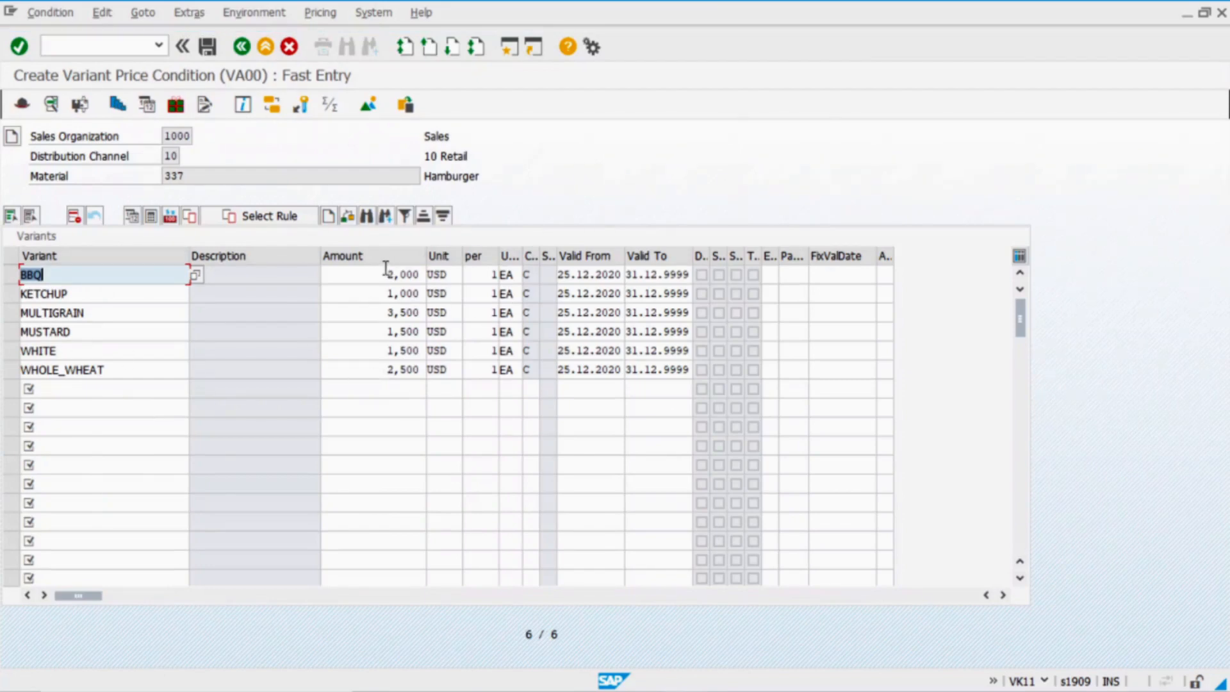
left_click(210, 55)
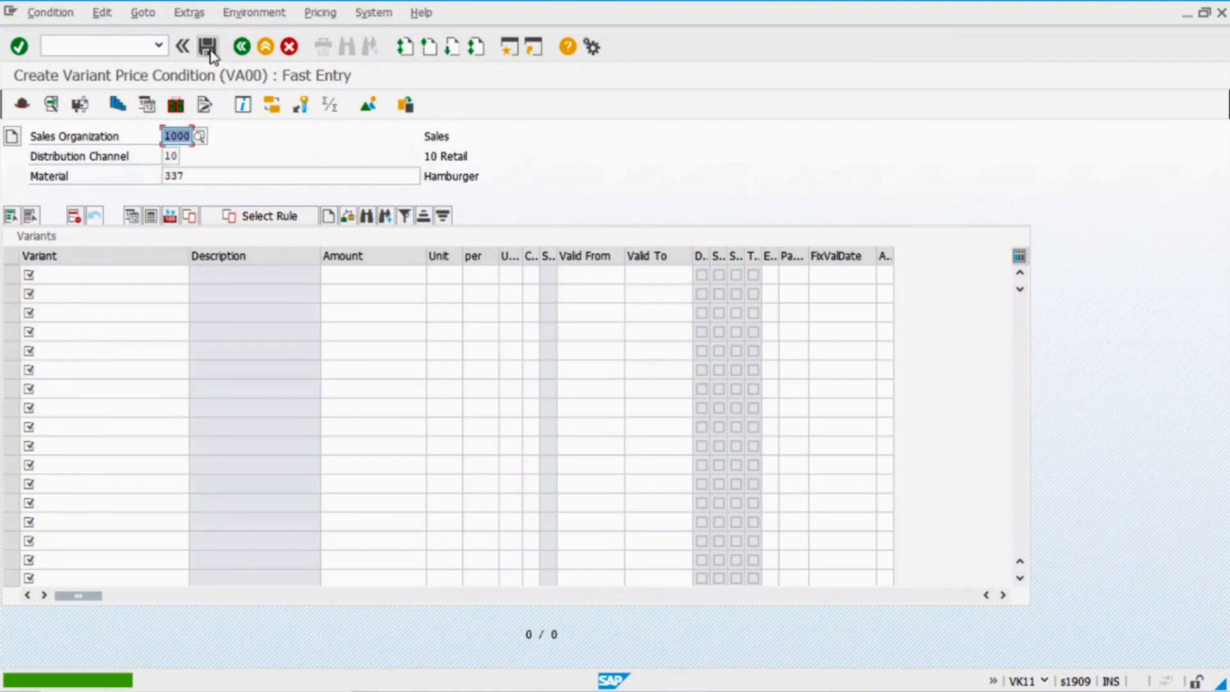
left_click(241, 48)
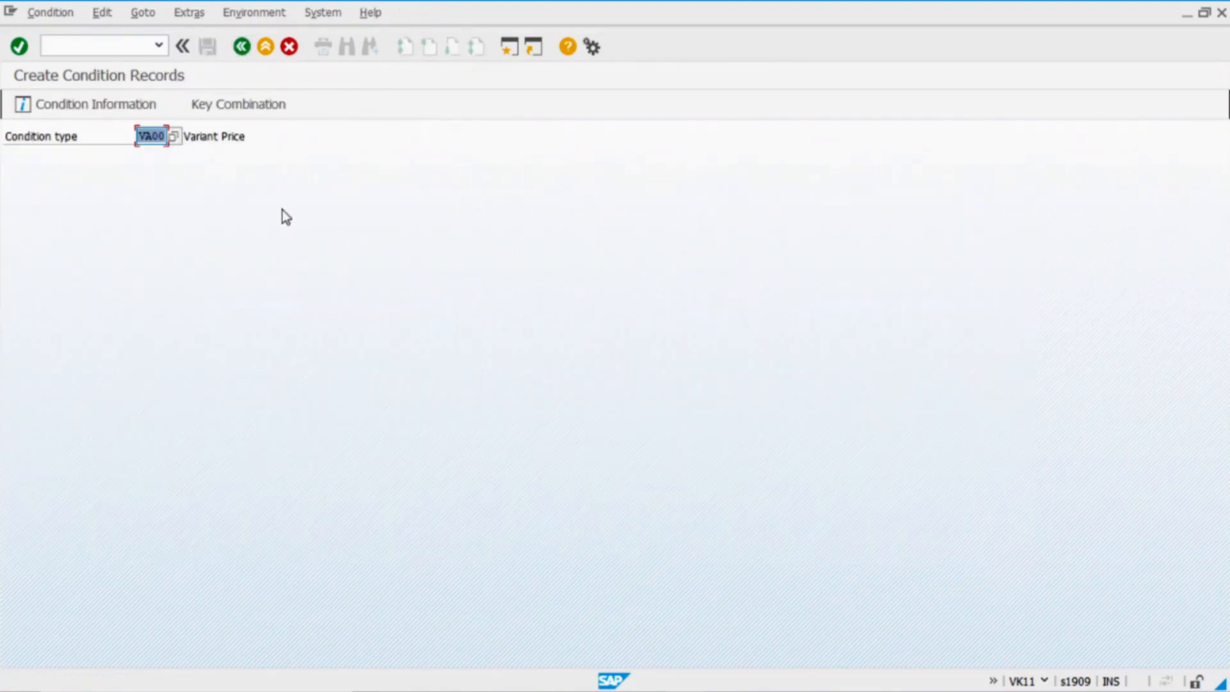
Switch the condition type to PR00 keyed on Material with release status
key("Delete")
key("Down")
key("Down")
key("Return")
key("Return")
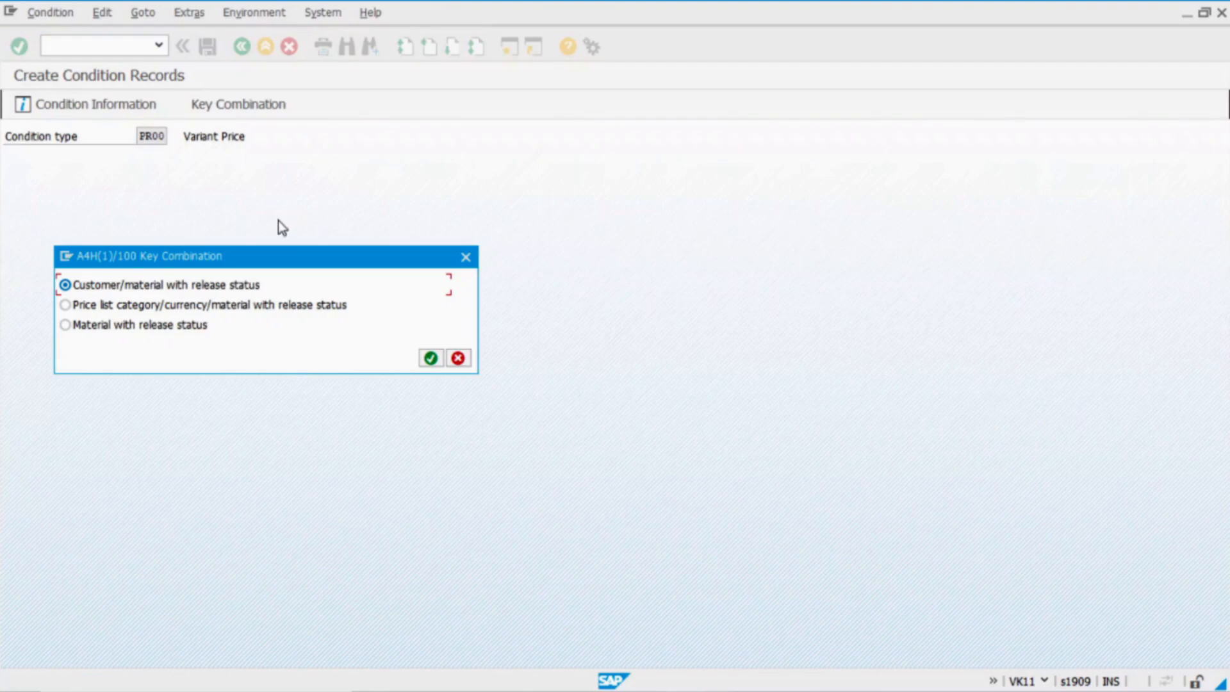
left_click(96, 325)
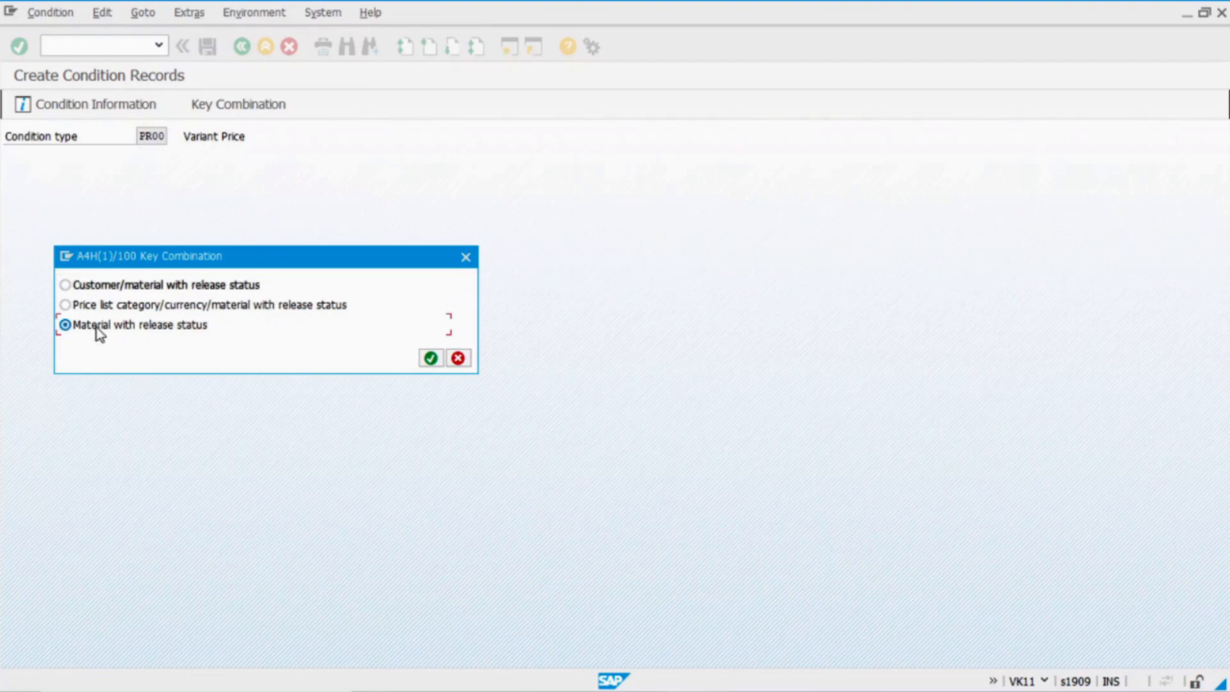
left_click(423, 366)
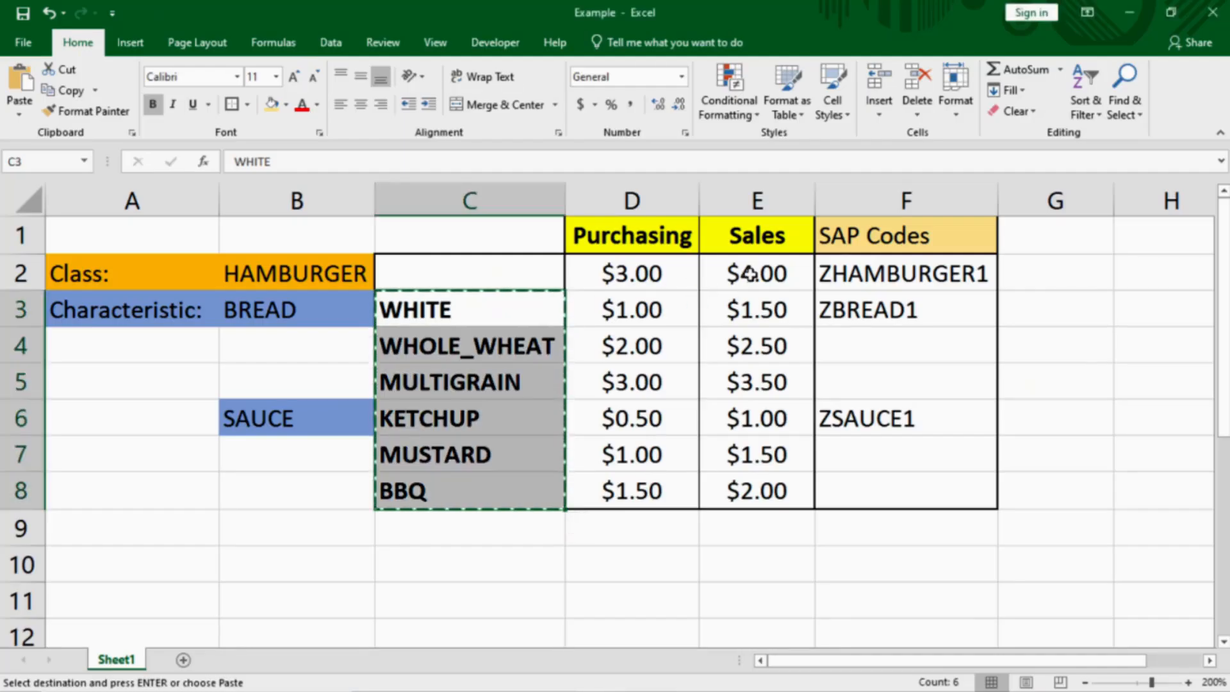
Enter a 4 USD price for material 337 and save it
left_click(725, 274)
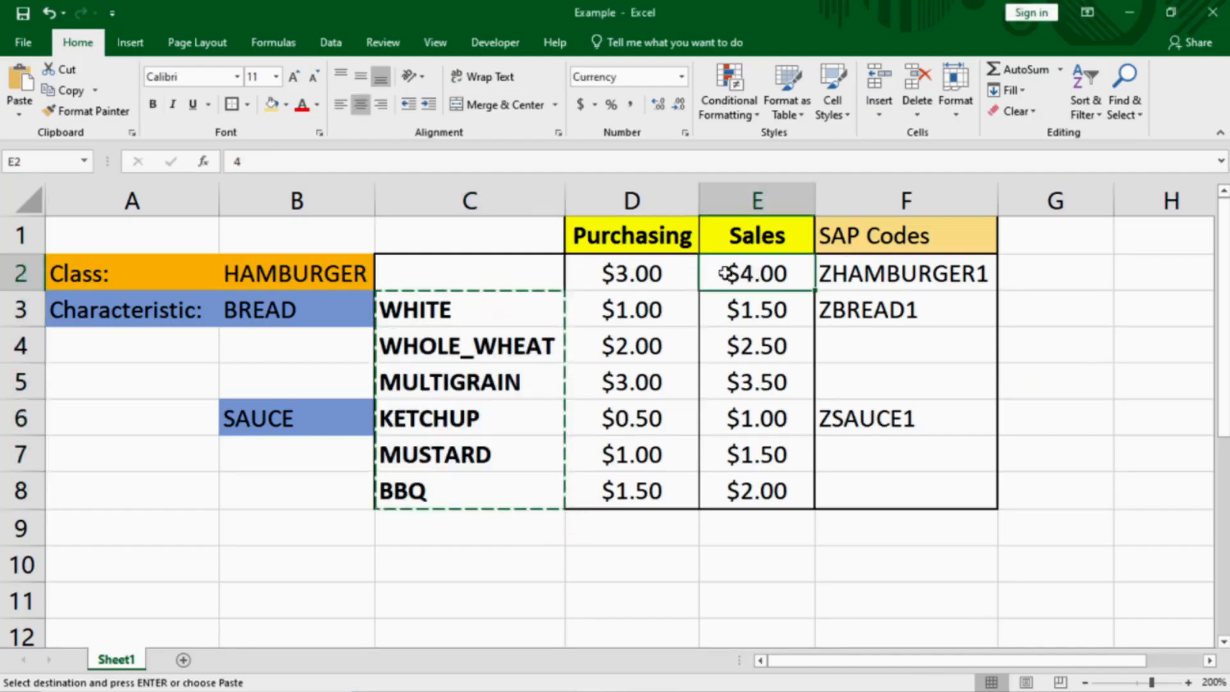
key("alt+Tab")
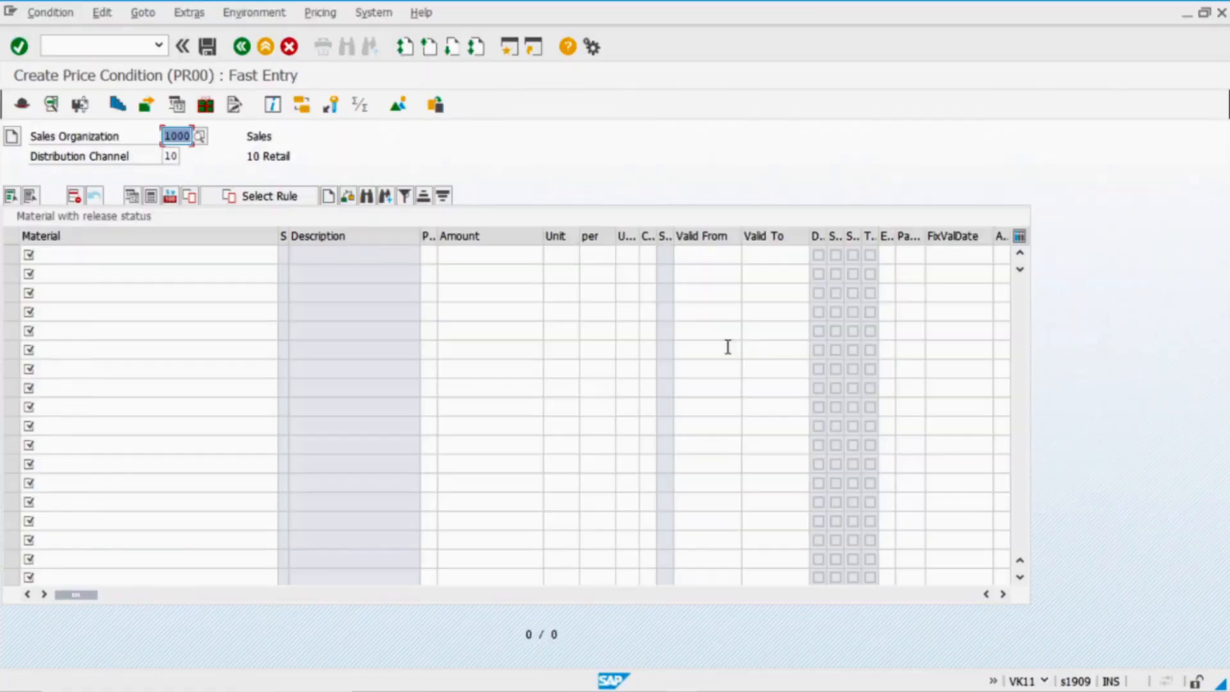
left_click(78, 256)
type("337")
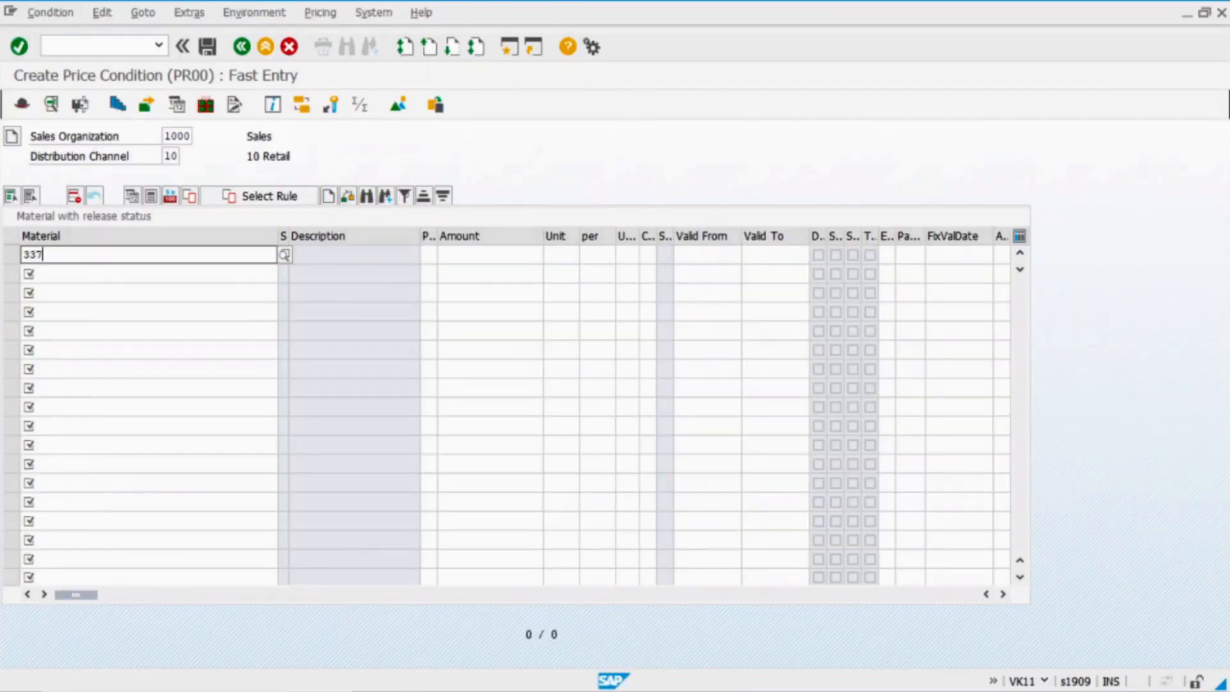
key("Return")
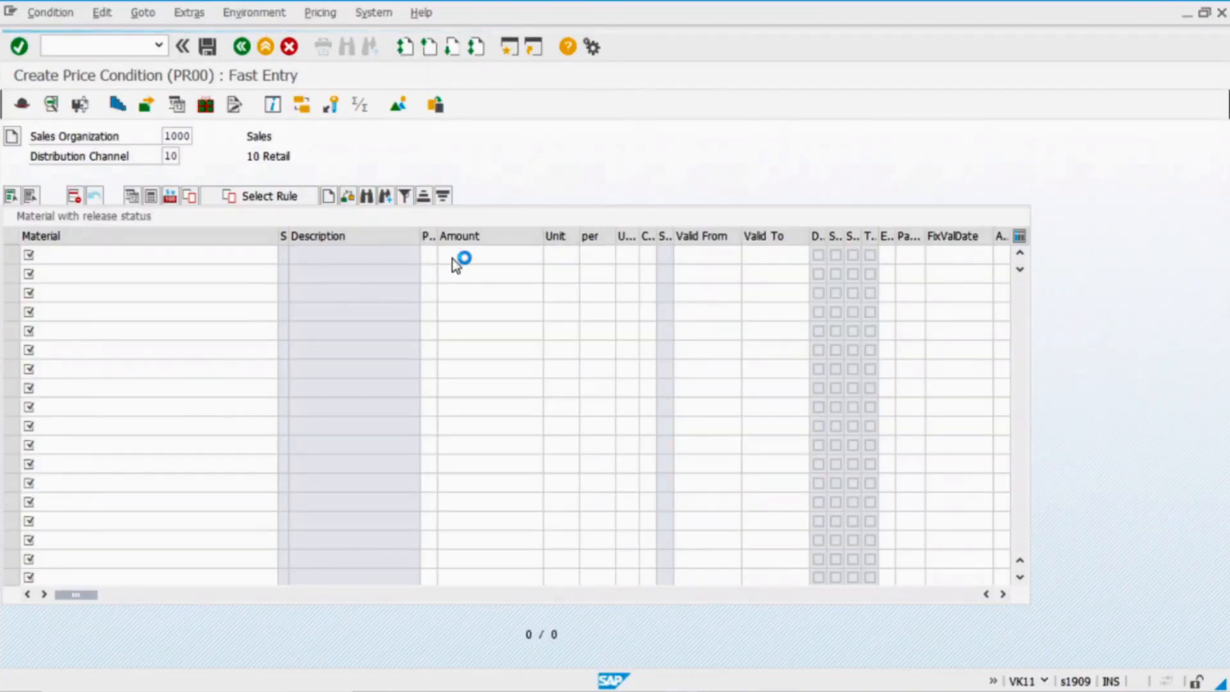
left_click(478, 257)
type("4")
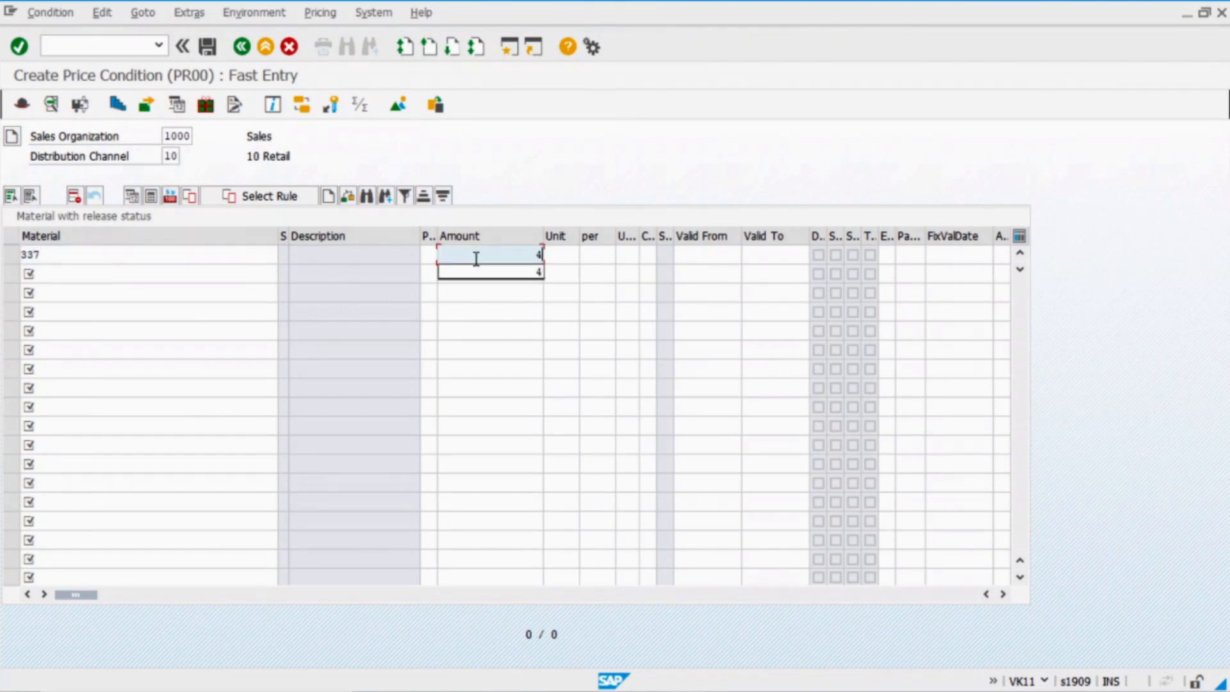
key("Return")
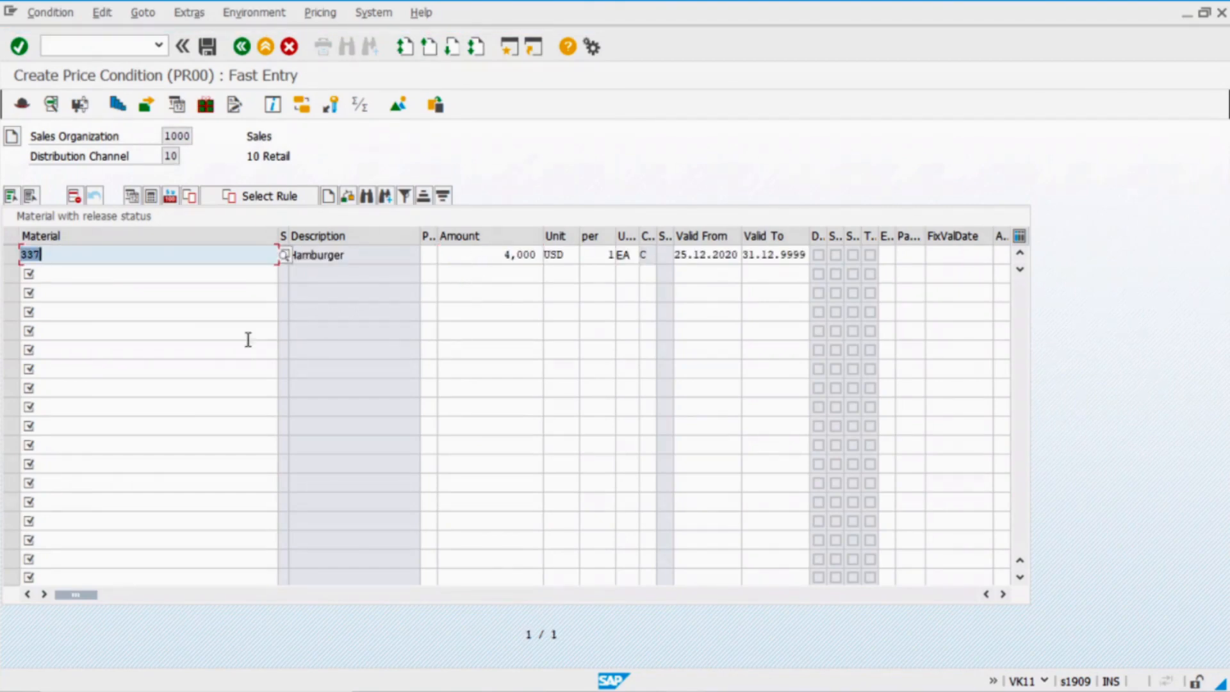
left_click(207, 48)
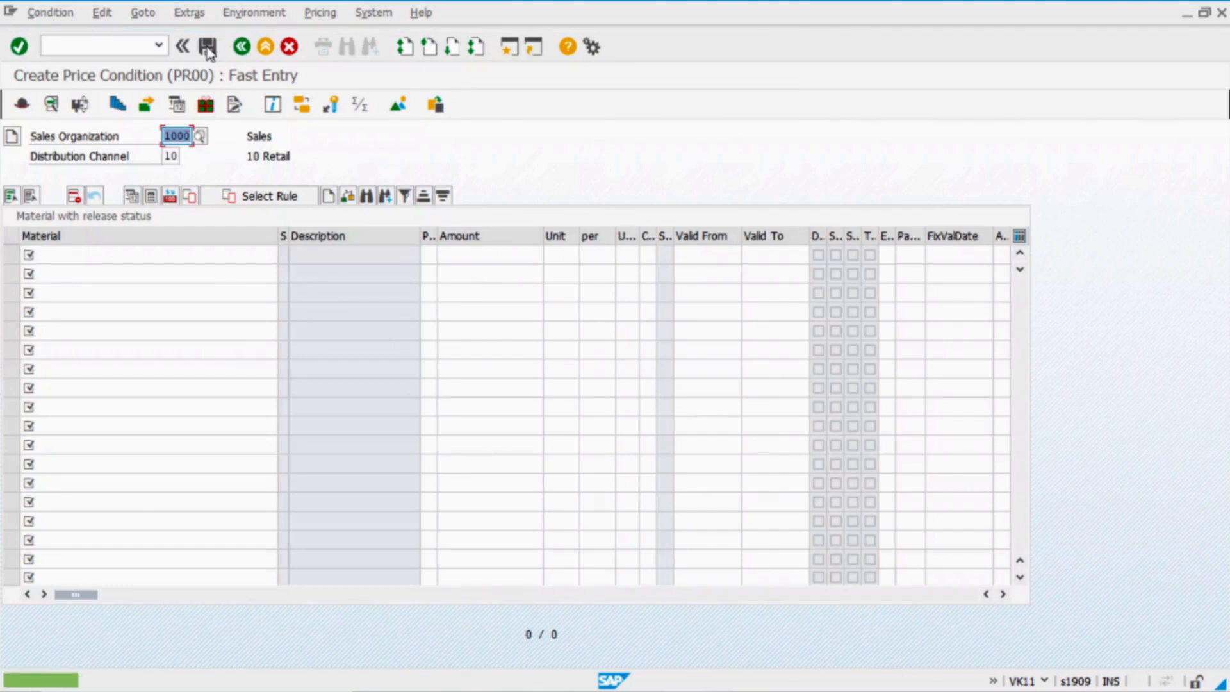
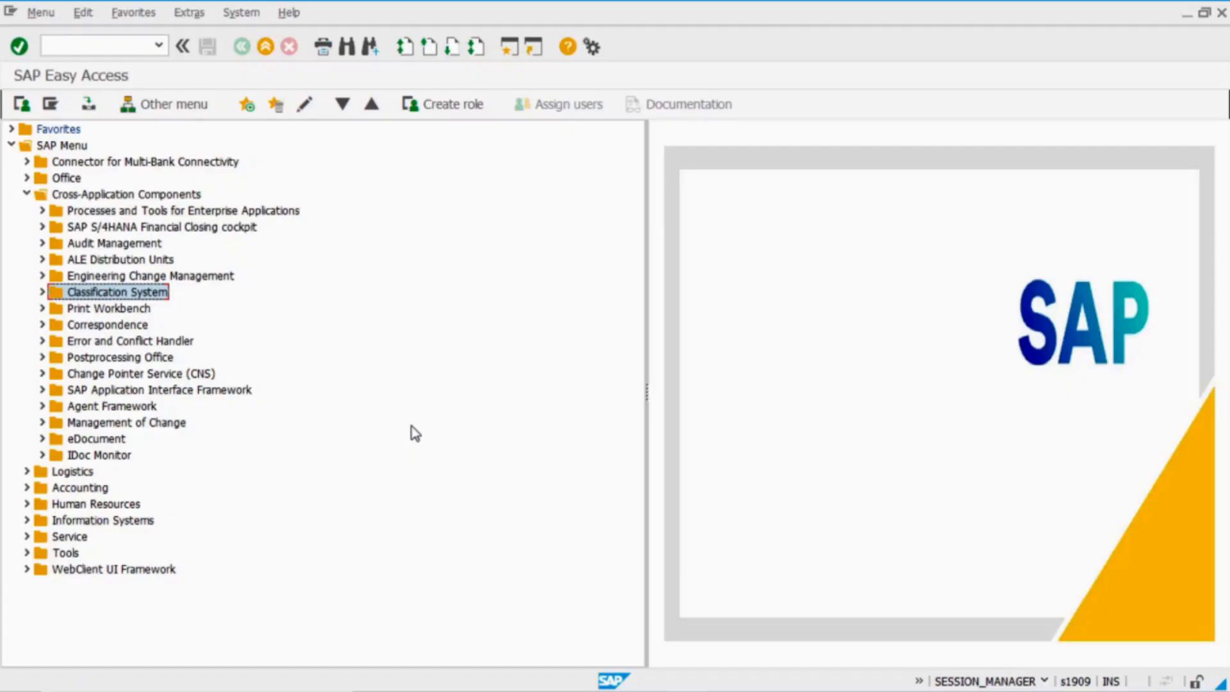
Start a VA01 standard order (type OR) with the sold-to customer and customer reference entered
left_click(104, 43)
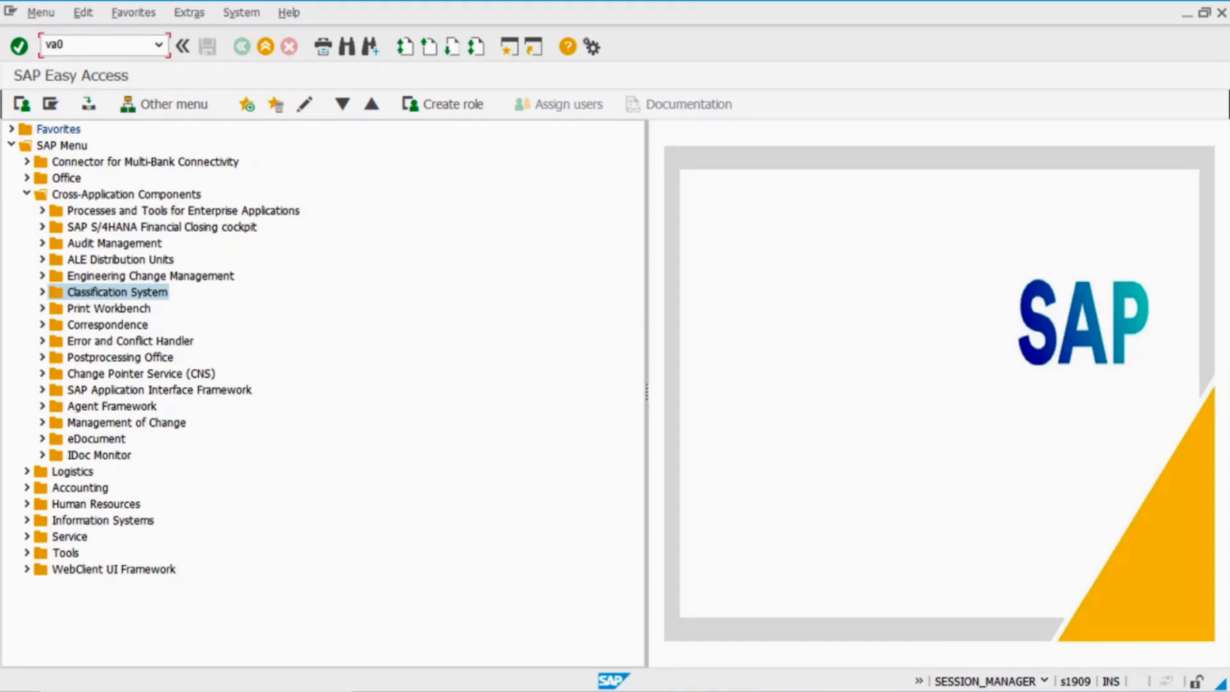
key("Return")
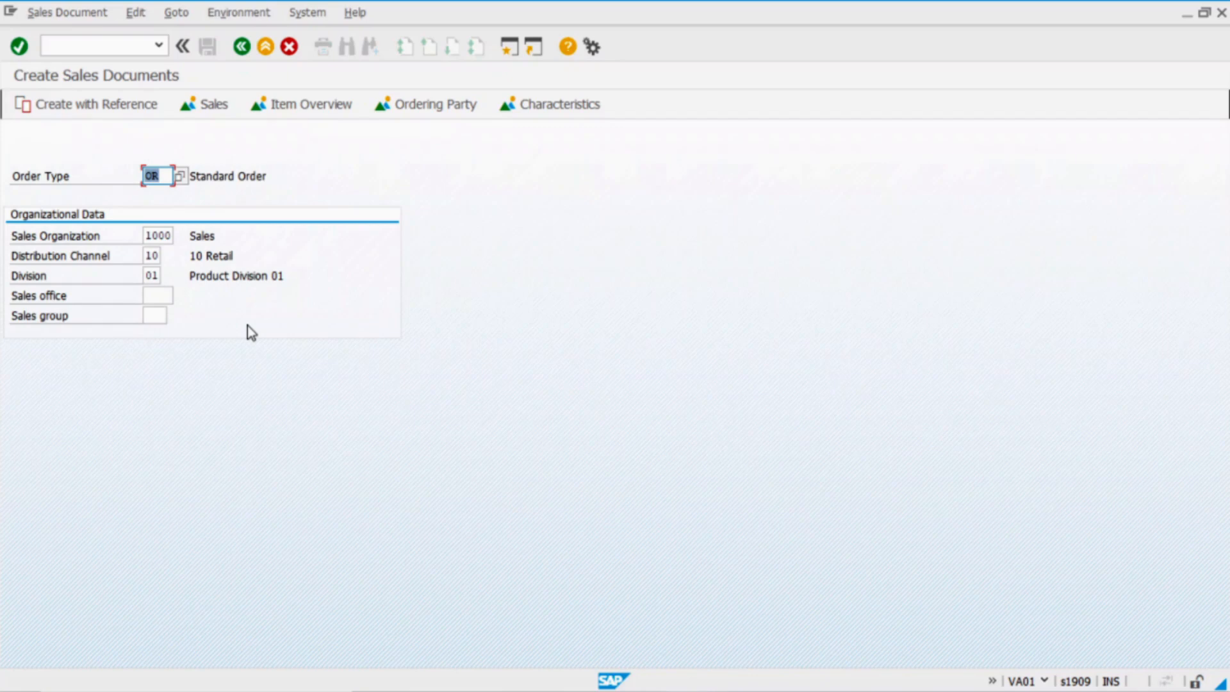
key("Return")
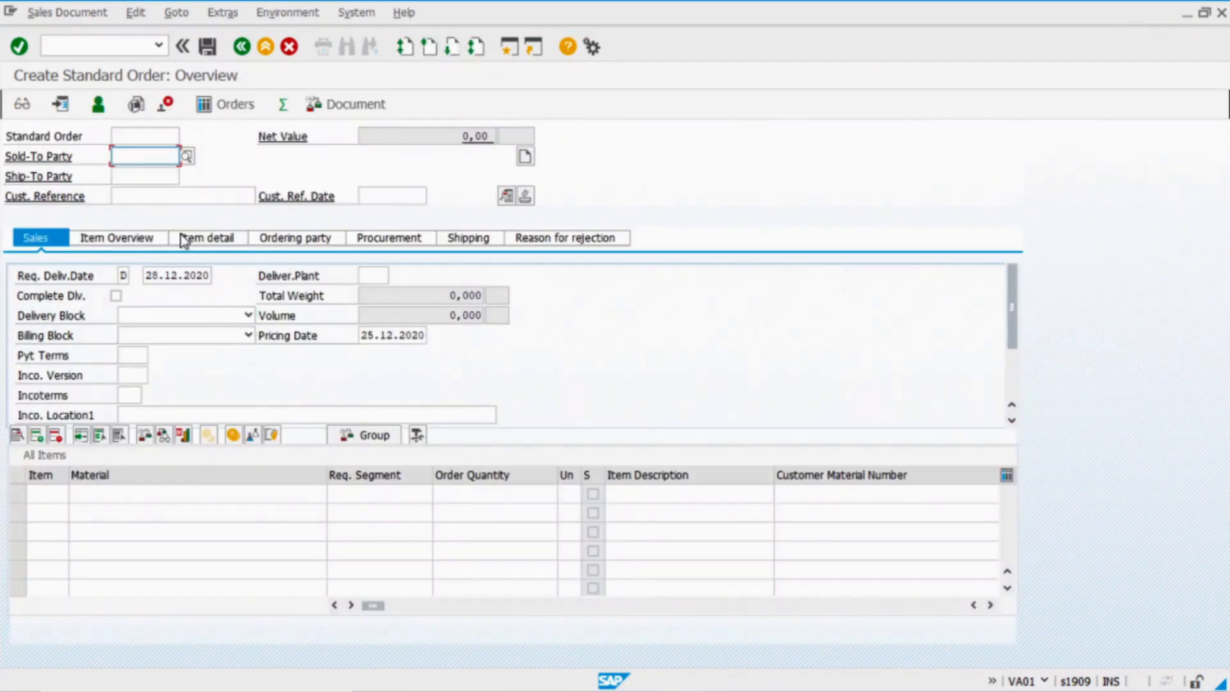
type("90")
key("Return")
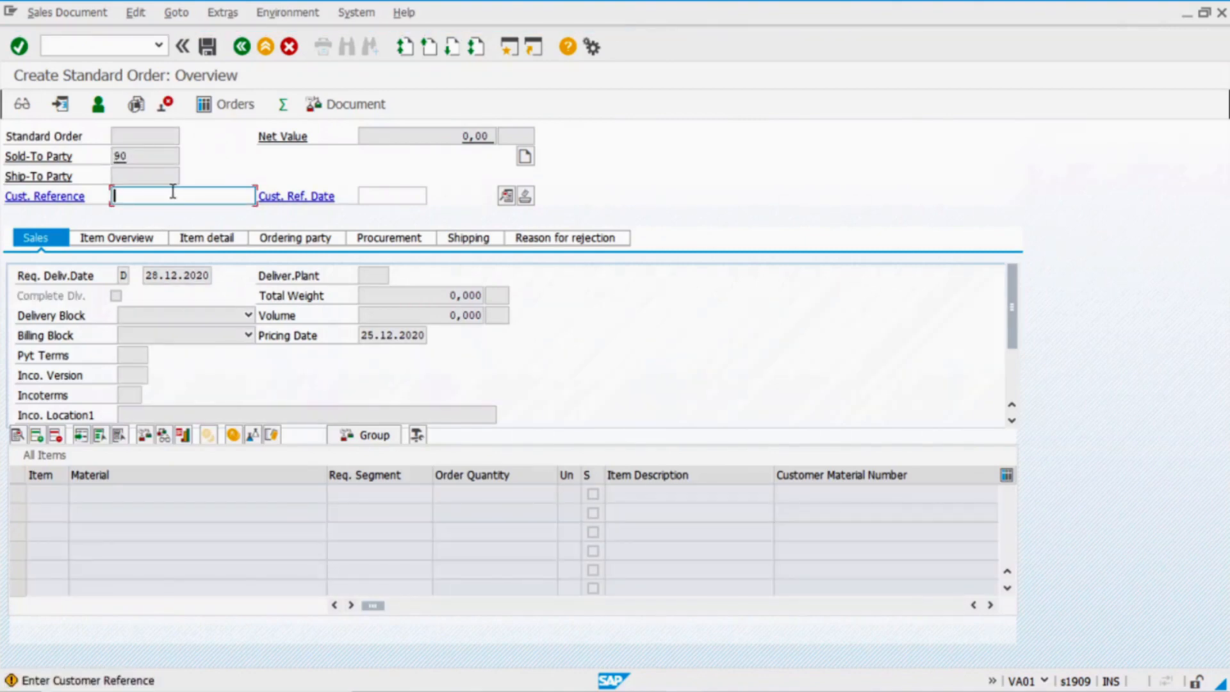
type("154")
key("Return")
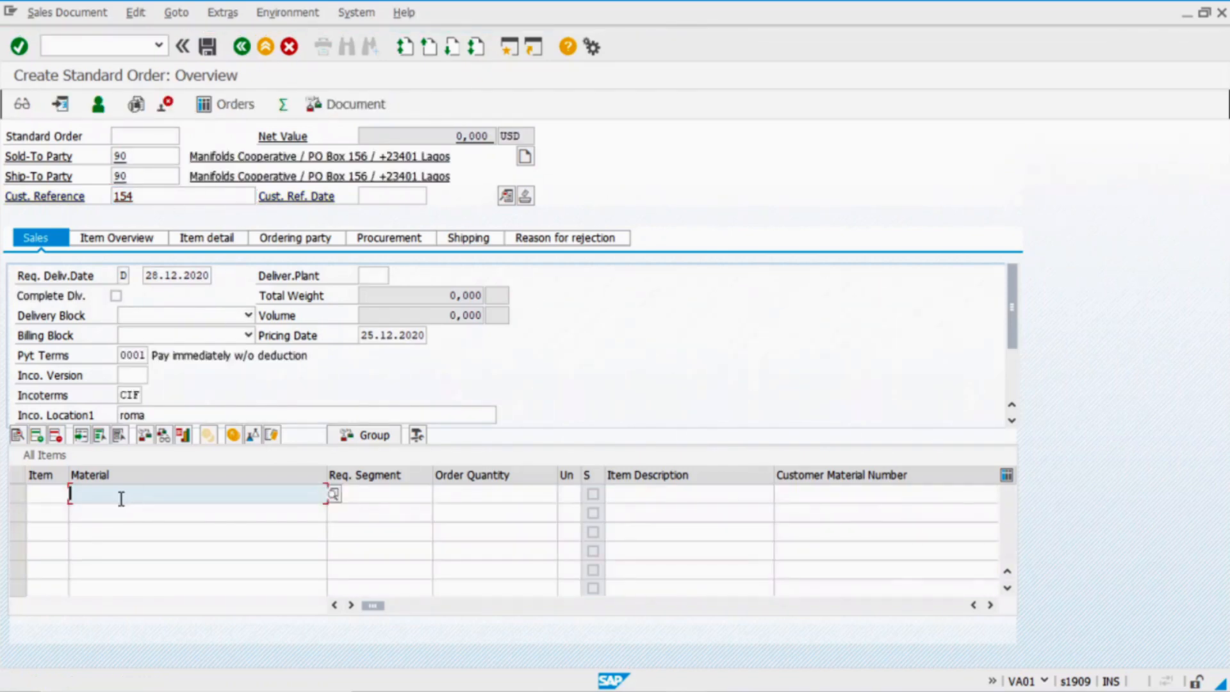
Add Hamburger material 337 from plant 1000 as the order item
type("337")
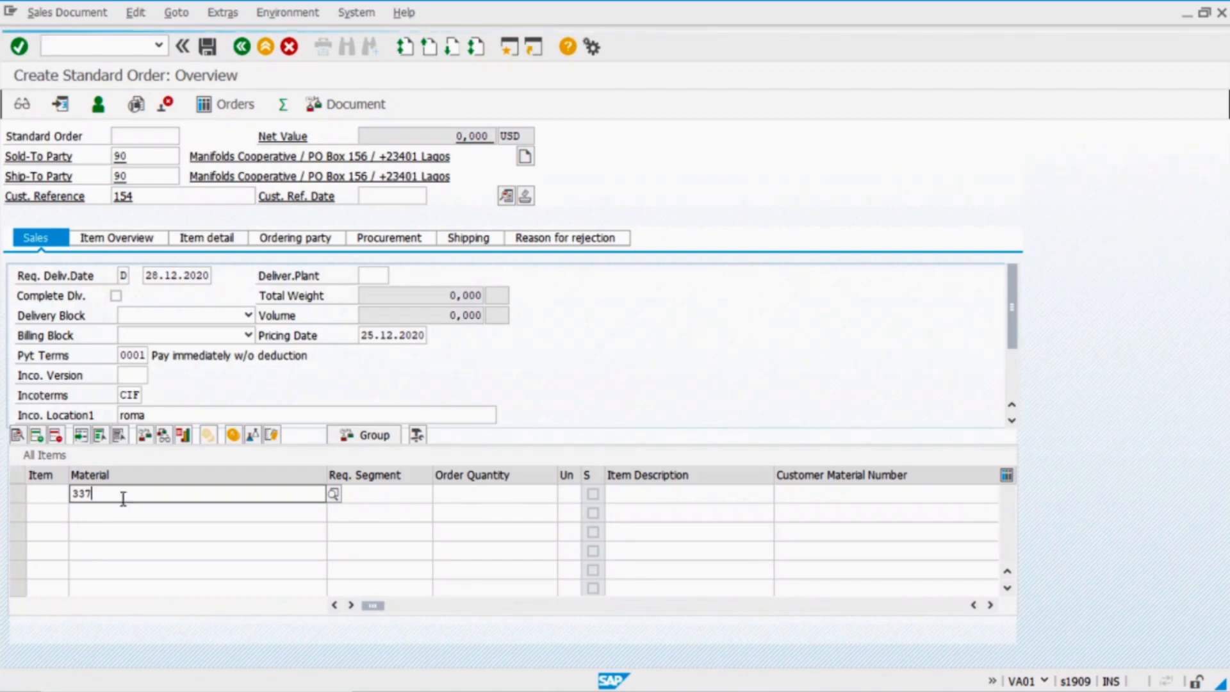
left_click(497, 494)
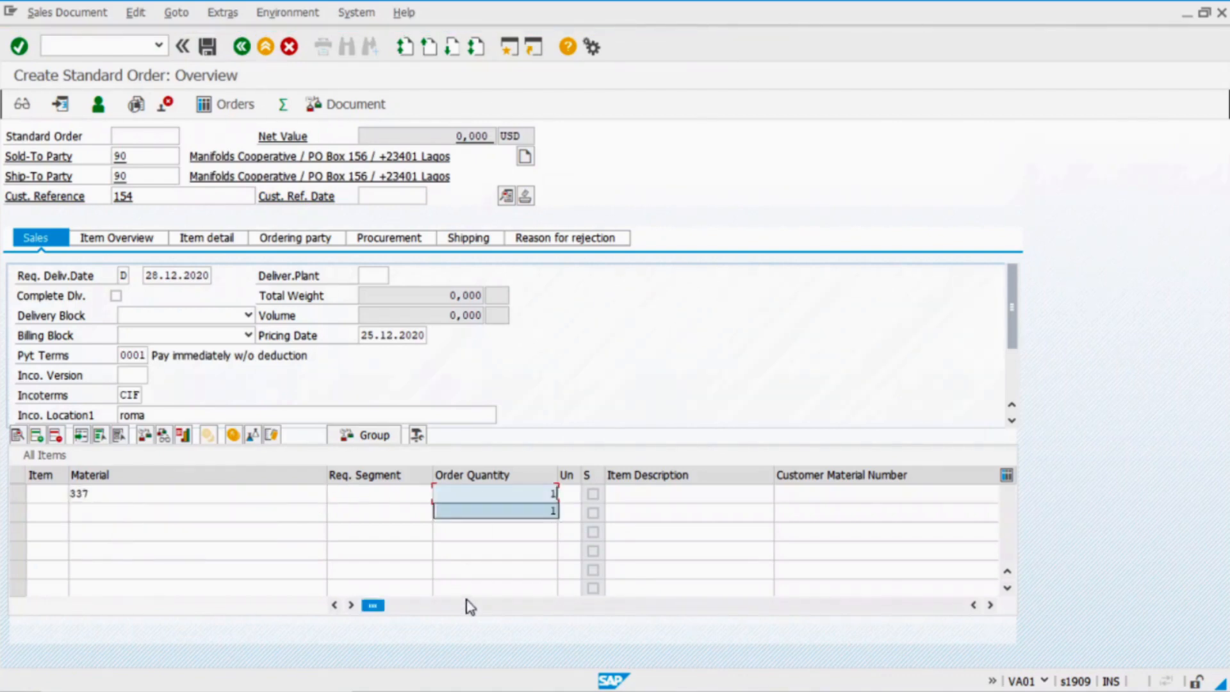
left_click_drag(375, 606, 562, 622)
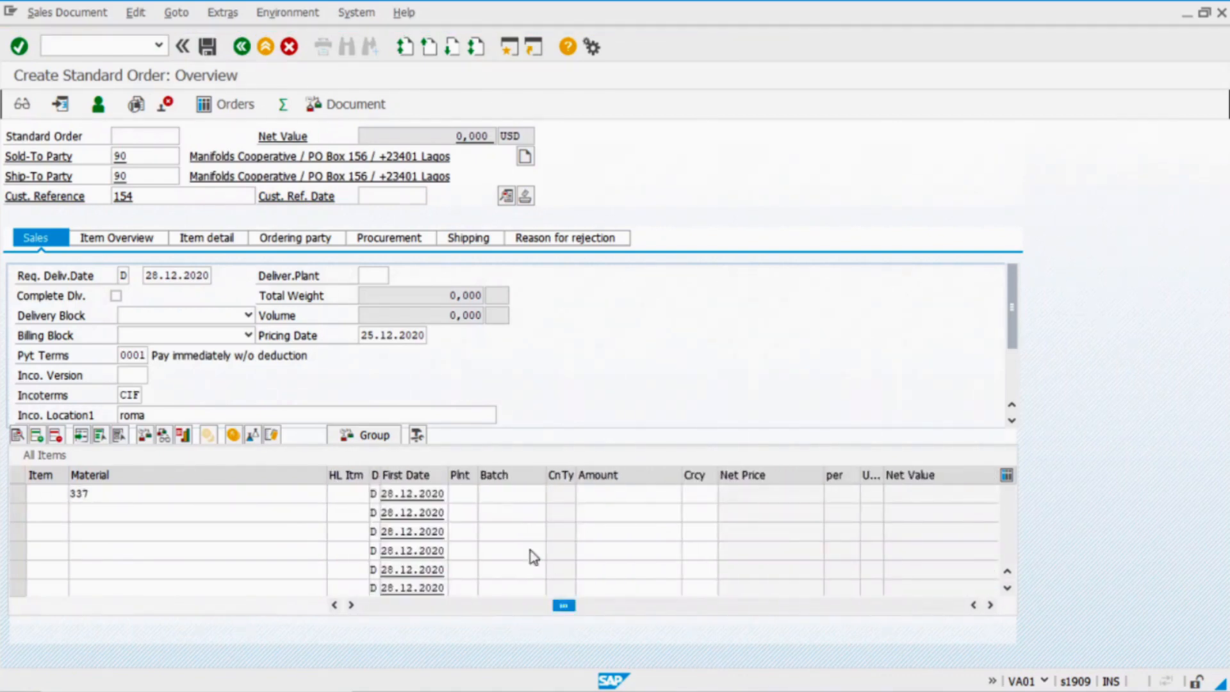
left_click(465, 493)
type("1000")
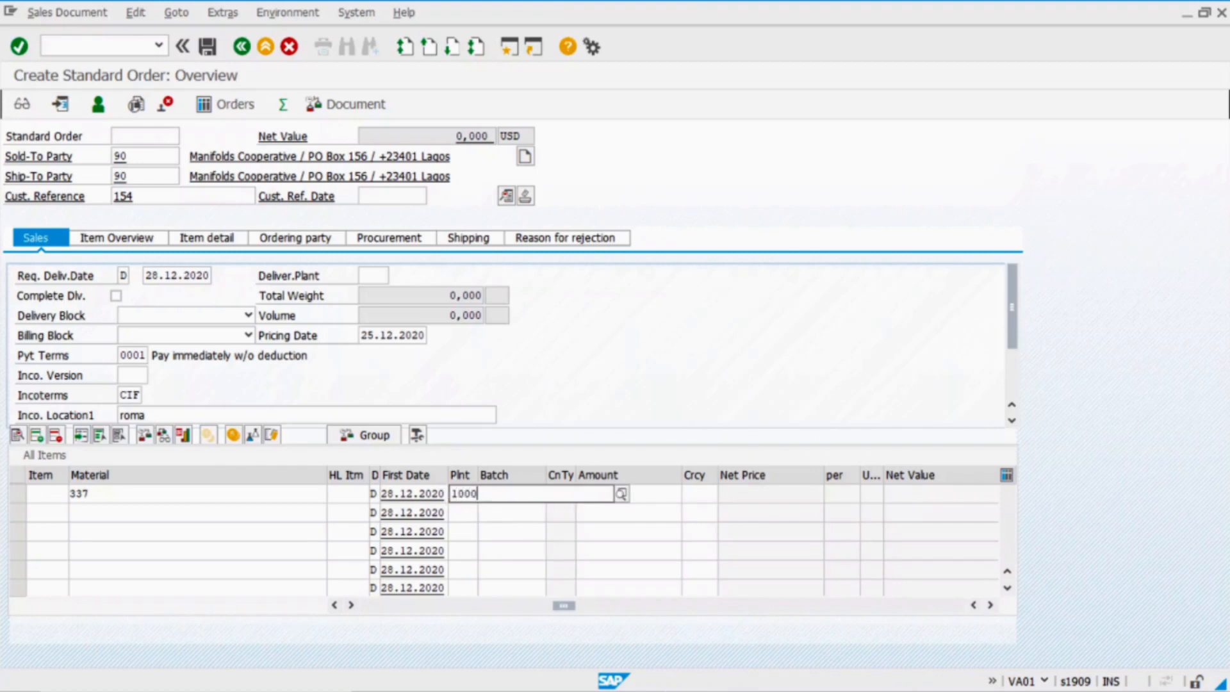
key("Return")
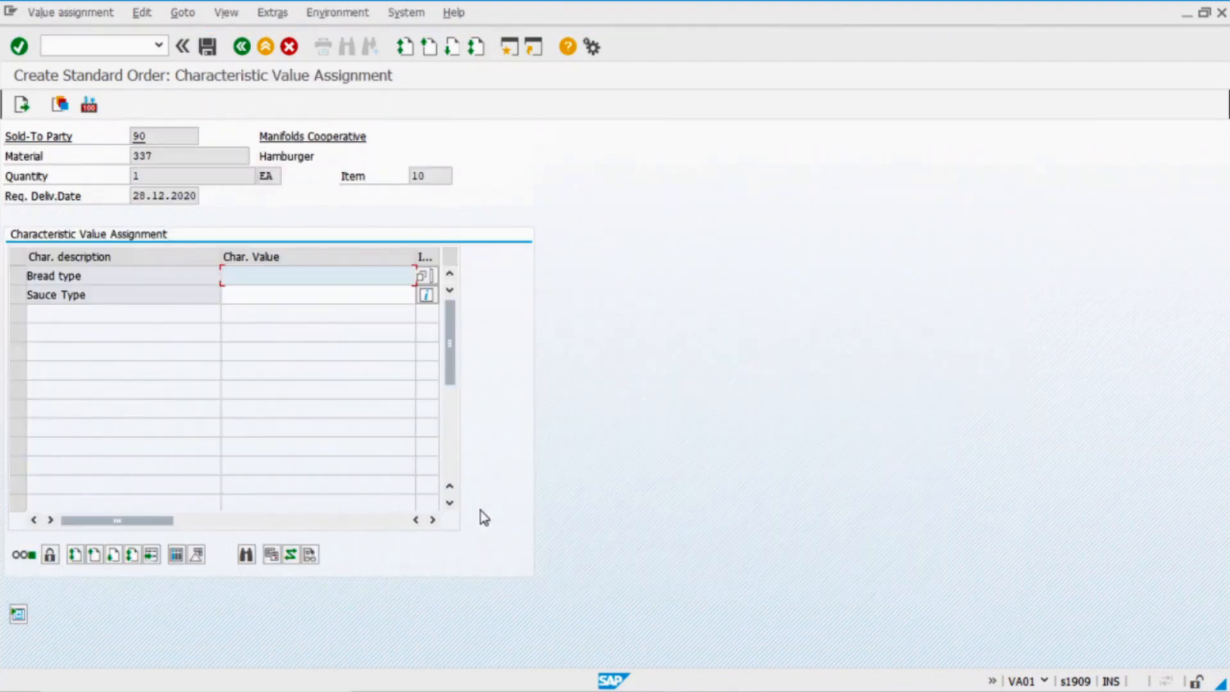
Configure the hamburger with Bread type WHITE and Sauce Type MUSTARD
left_click(146, 280)
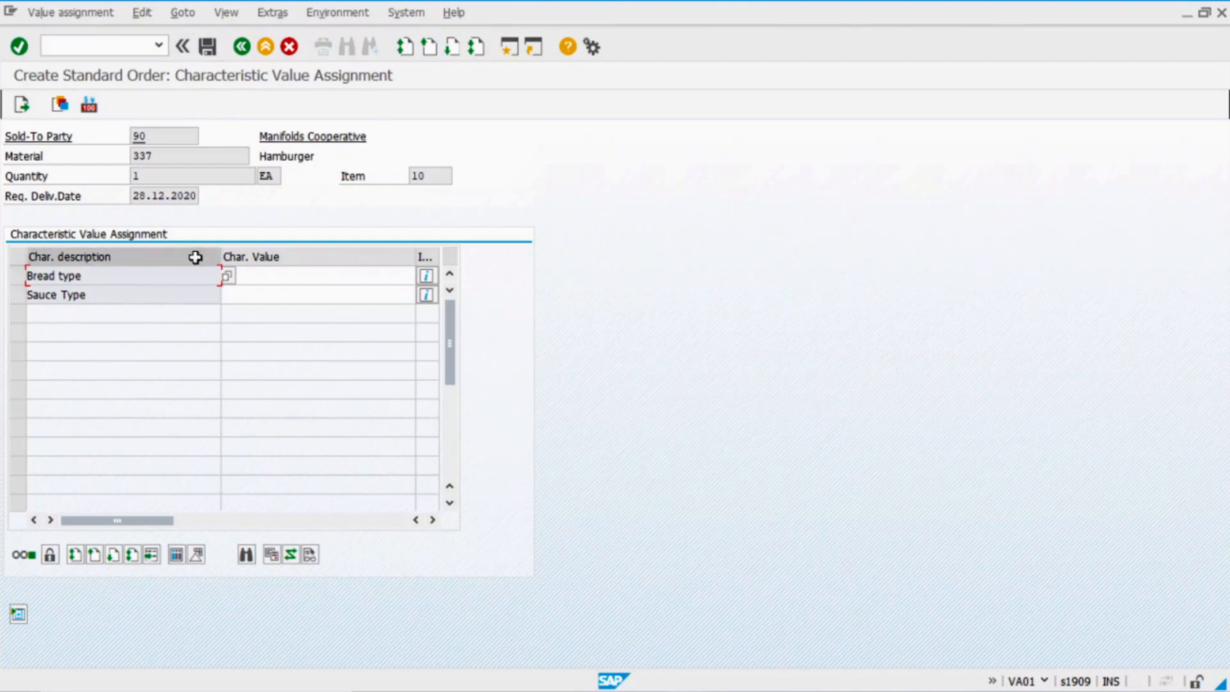
left_click(401, 274)
left_click(423, 277)
left_click(40, 364)
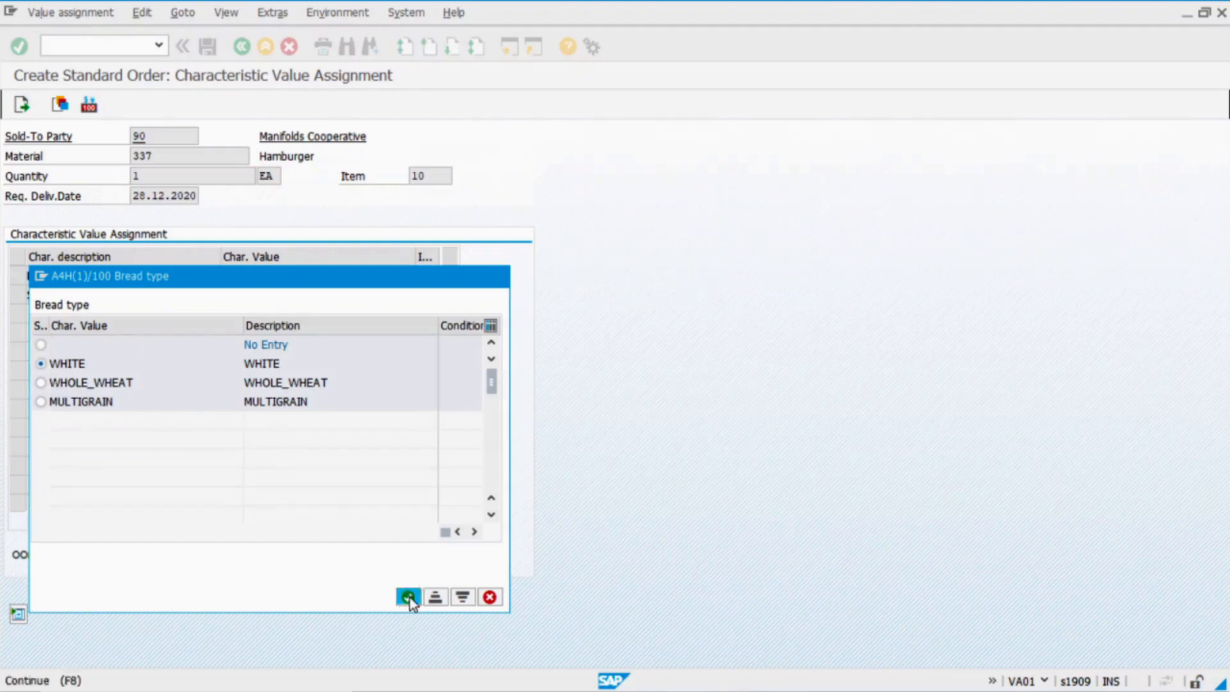
left_click(407, 595)
left_click(321, 295)
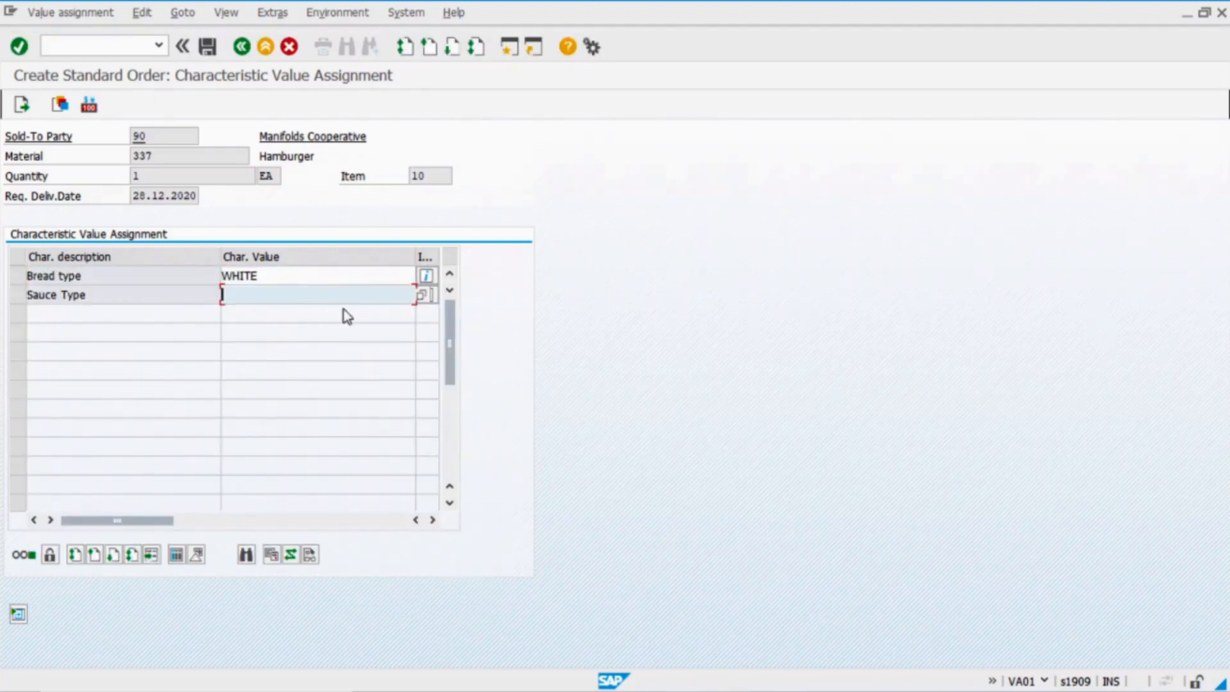
left_click(425, 294)
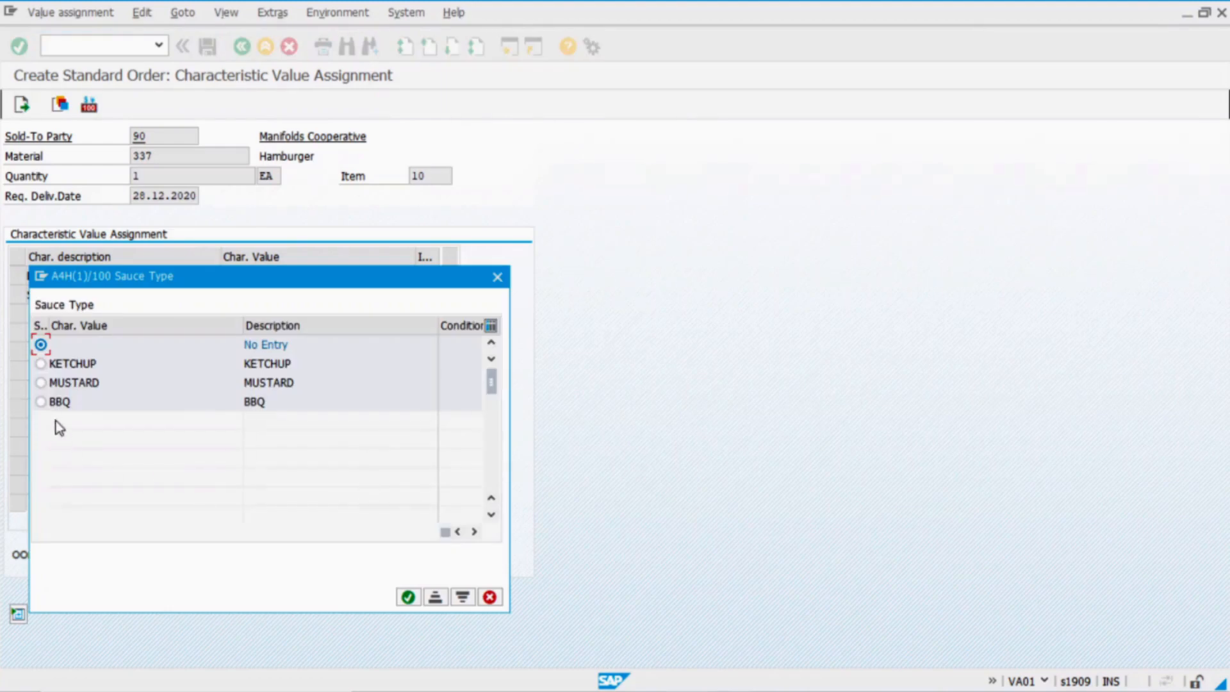
left_click(37, 383)
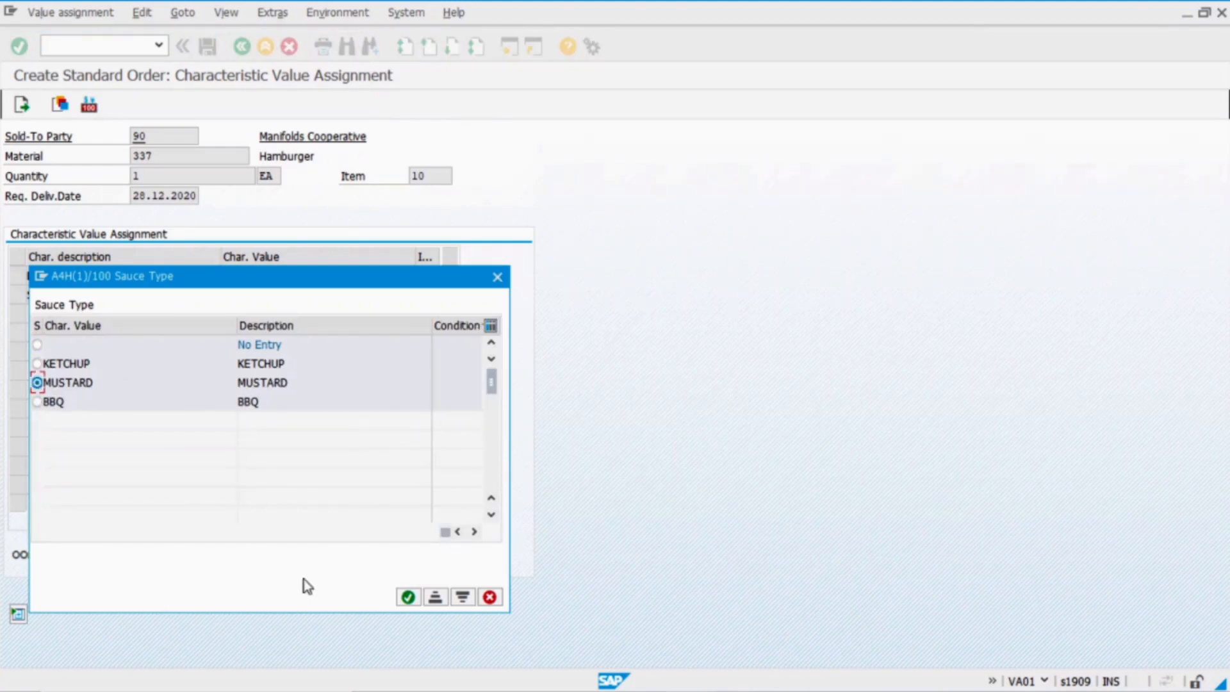
left_click(408, 597)
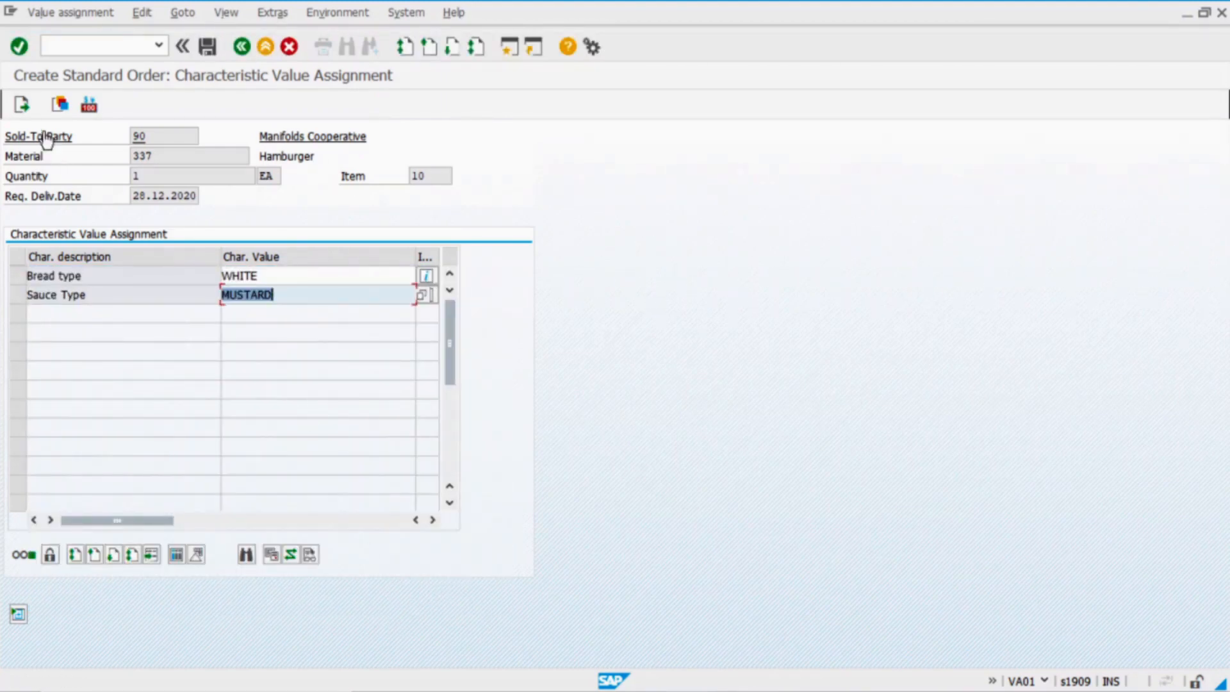
left_click(22, 104)
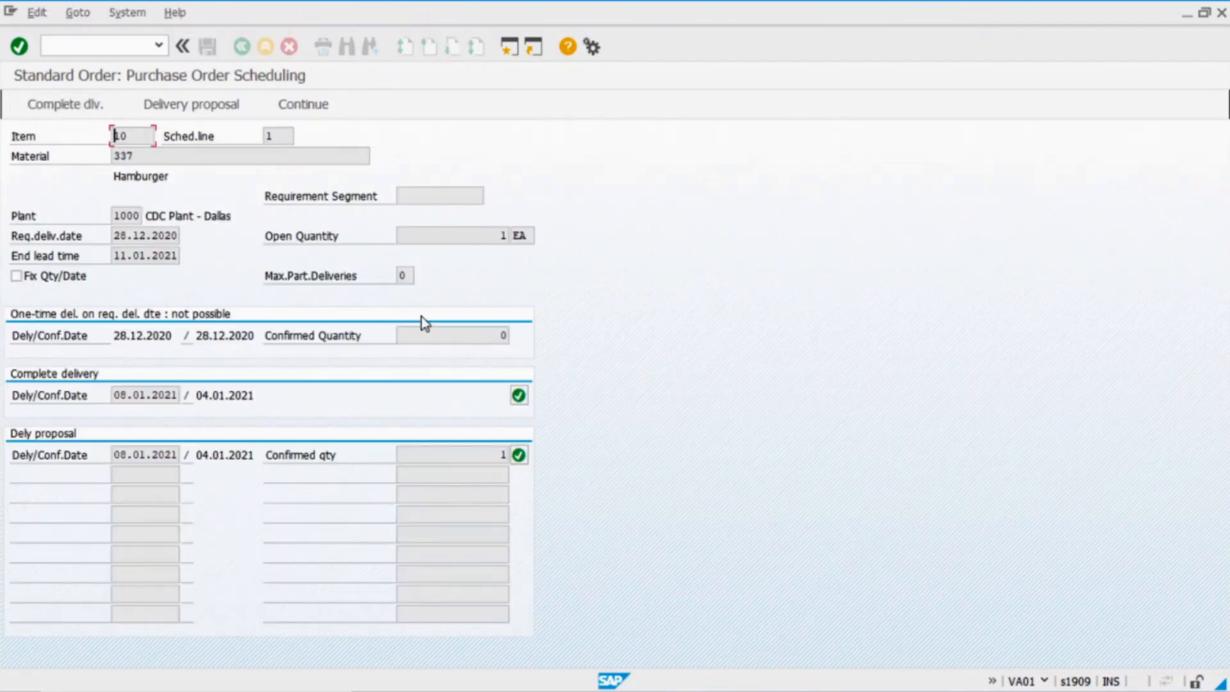
Accept the delivery proposal and verify item 10 is category TAS, 4,000 amount, 7,000 USD net
left_click(518, 455)
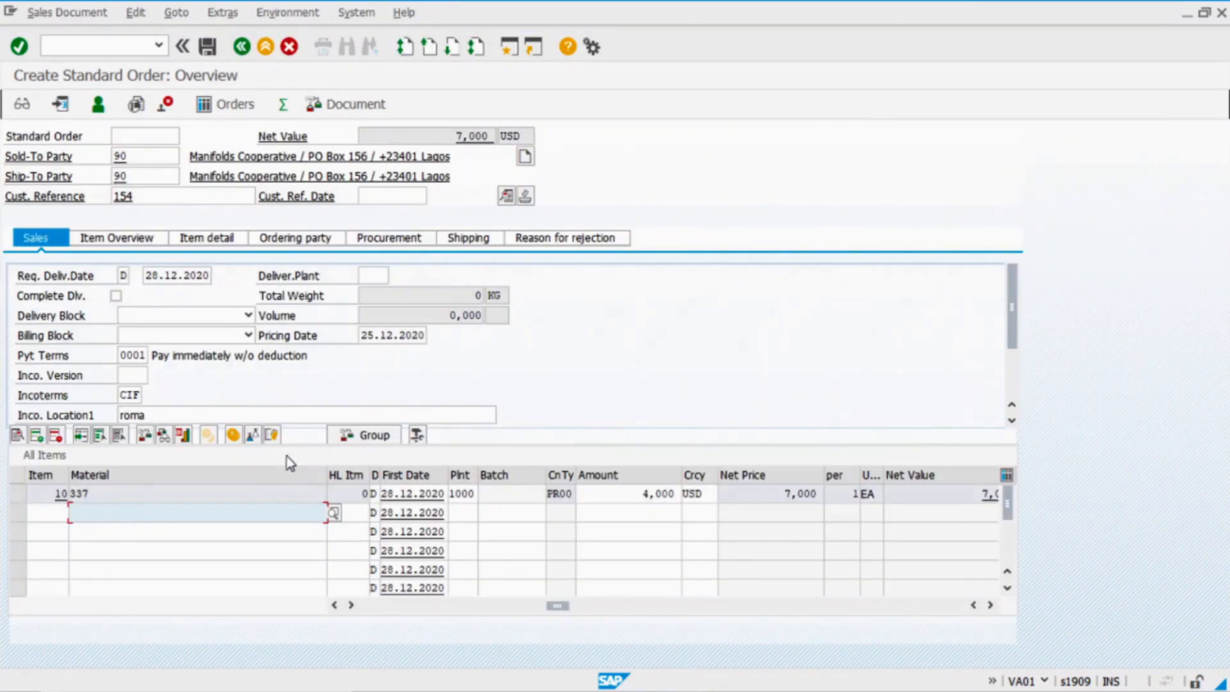
left_click_drag(566, 609, 453, 610)
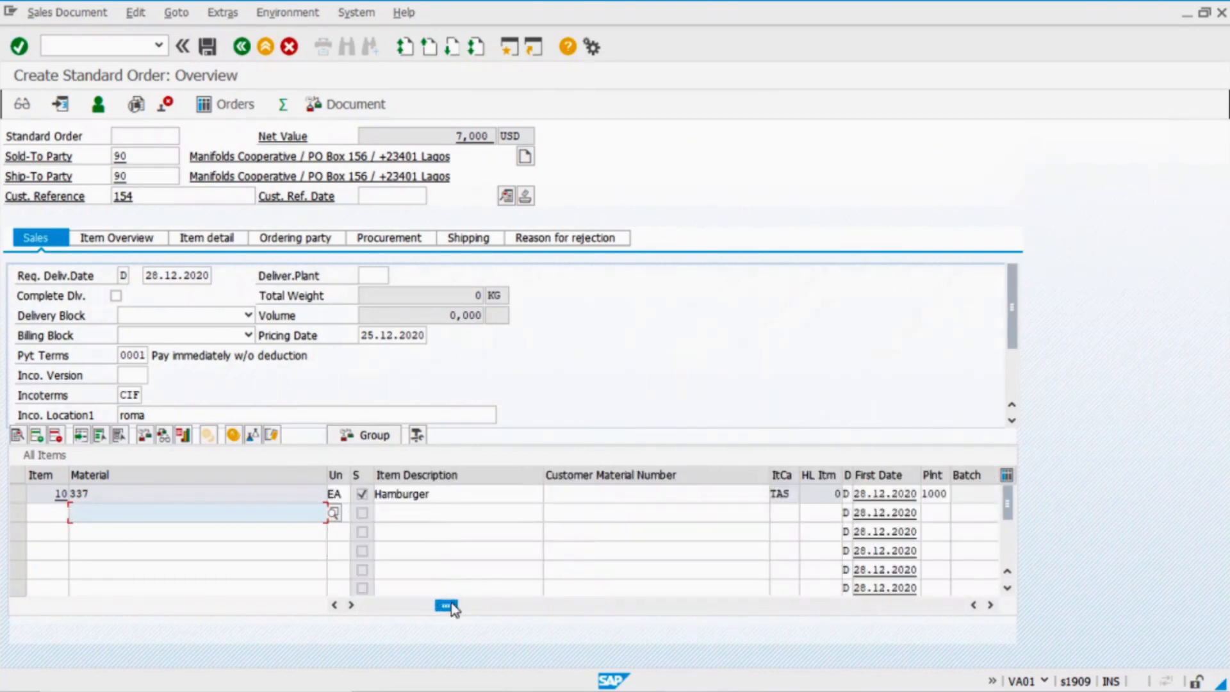
double_click(781, 493)
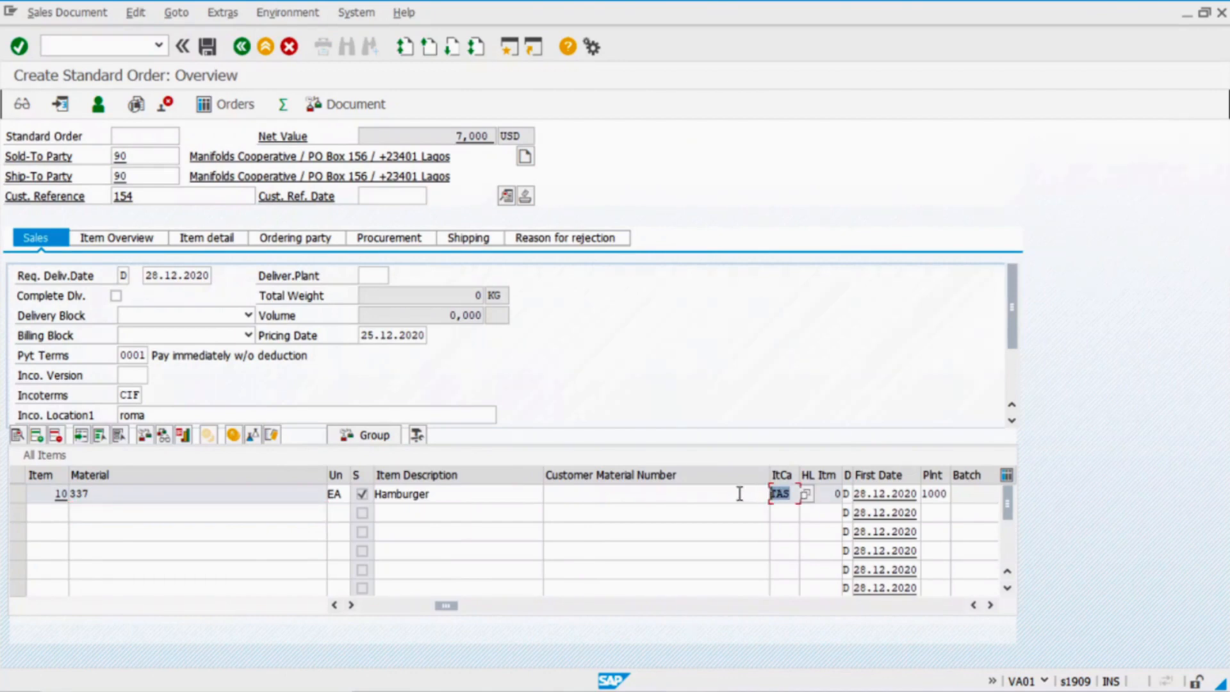
left_click(782, 493)
left_click_drag(793, 494, 750, 500)
left_click_drag(446, 605, 544, 613)
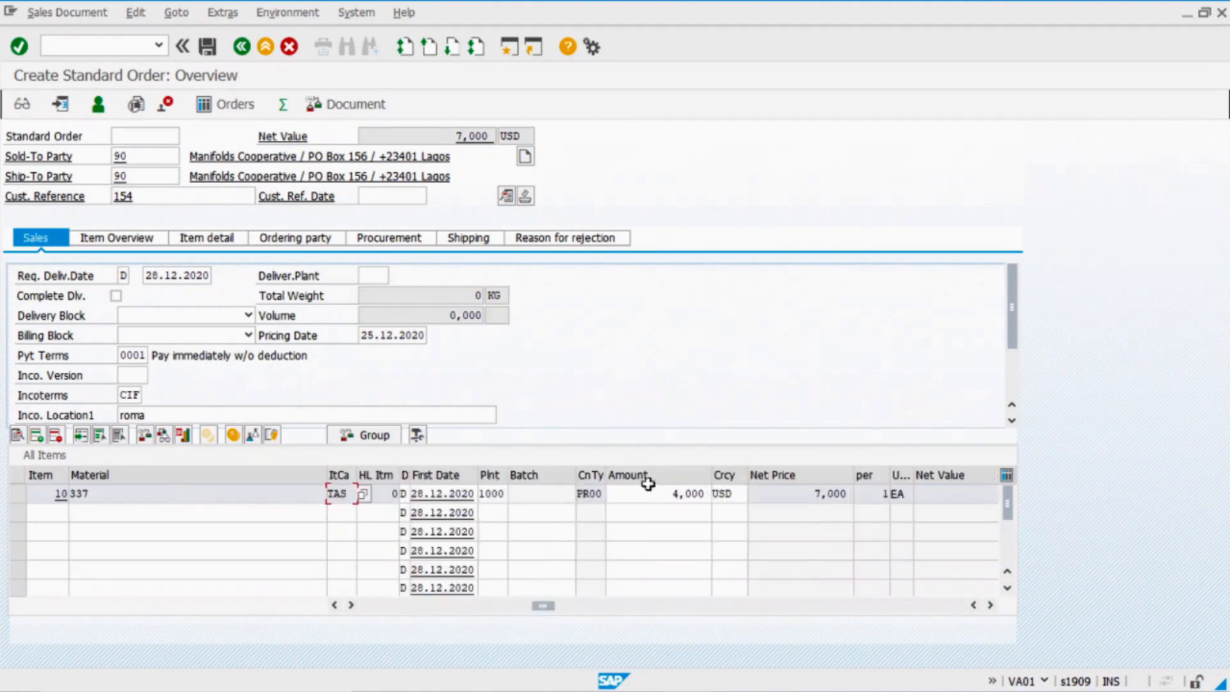
left_click_drag(660, 495, 734, 504)
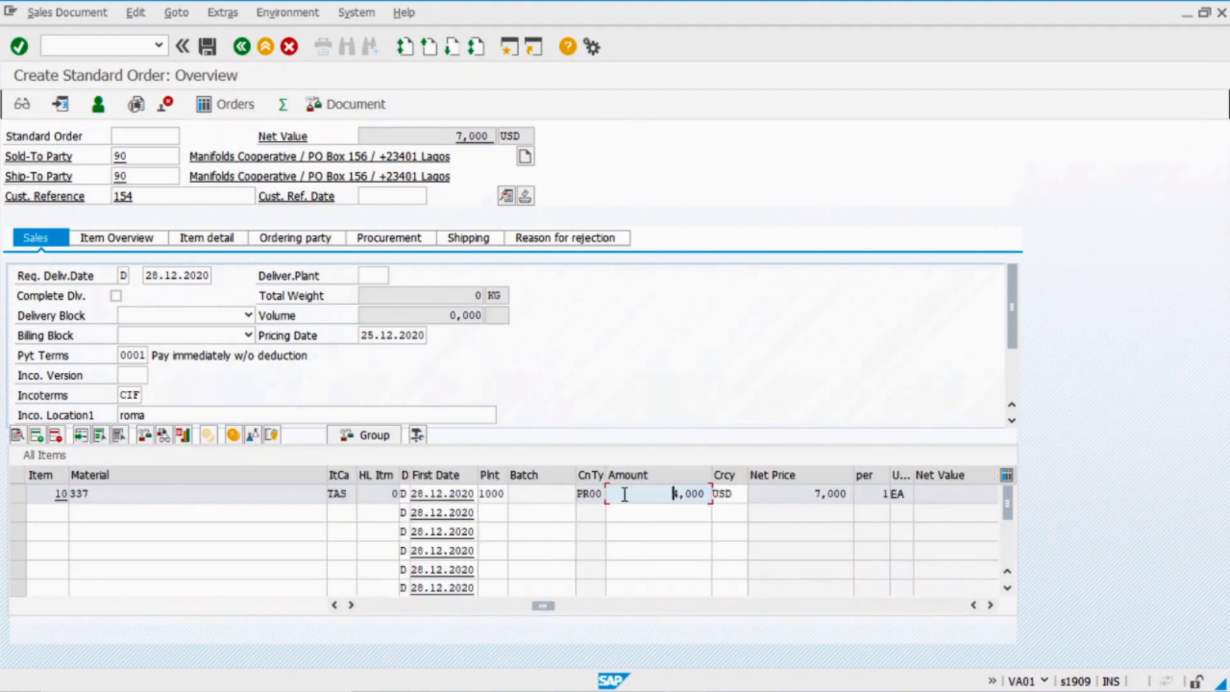
left_click(812, 495)
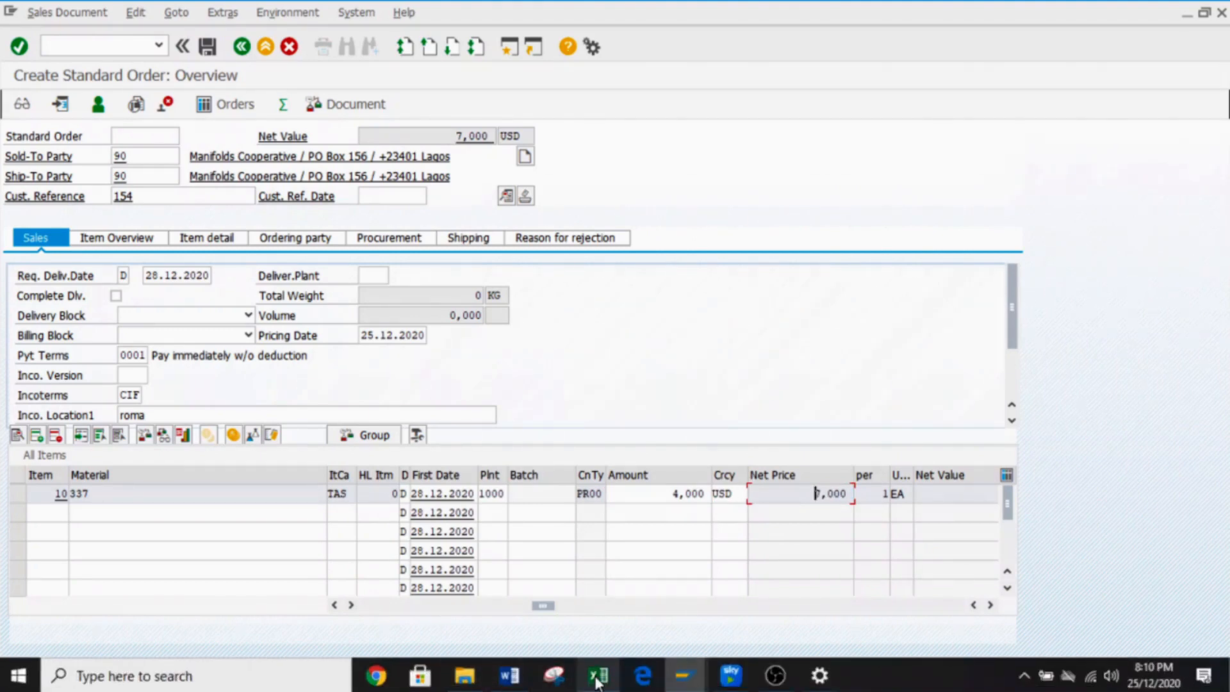
Compare against the Excel hamburger sales price, then open item 10's pricing conditions
left_click(596, 678)
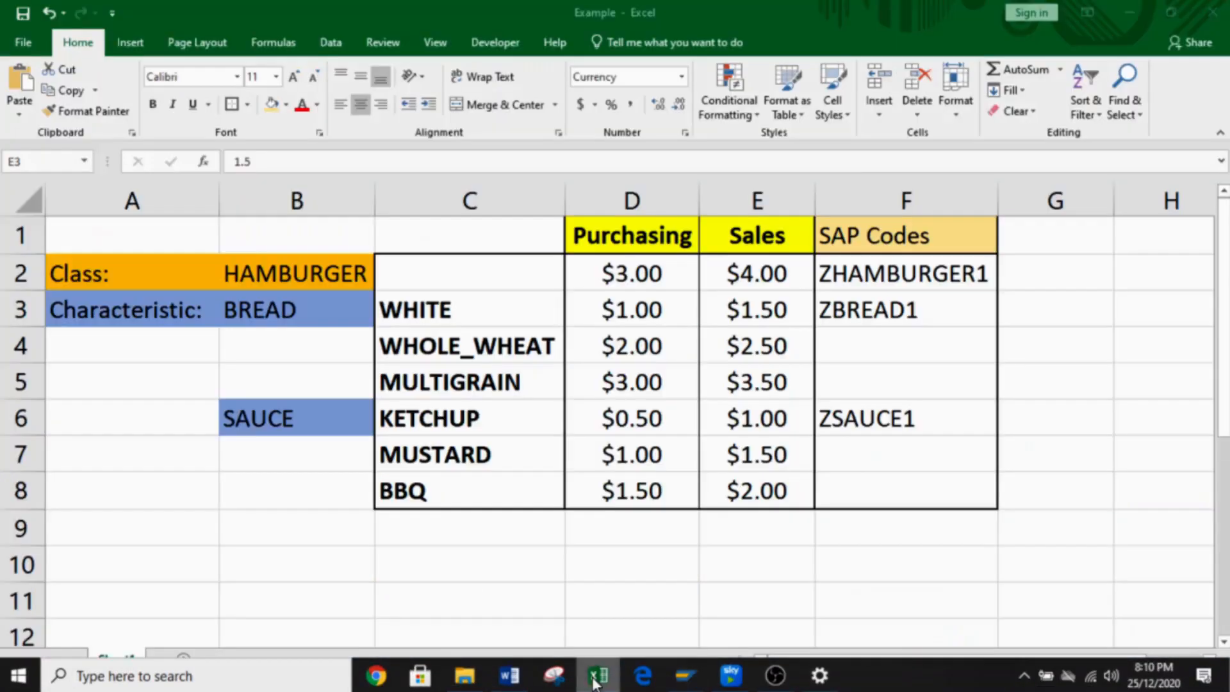
left_click(761, 274)
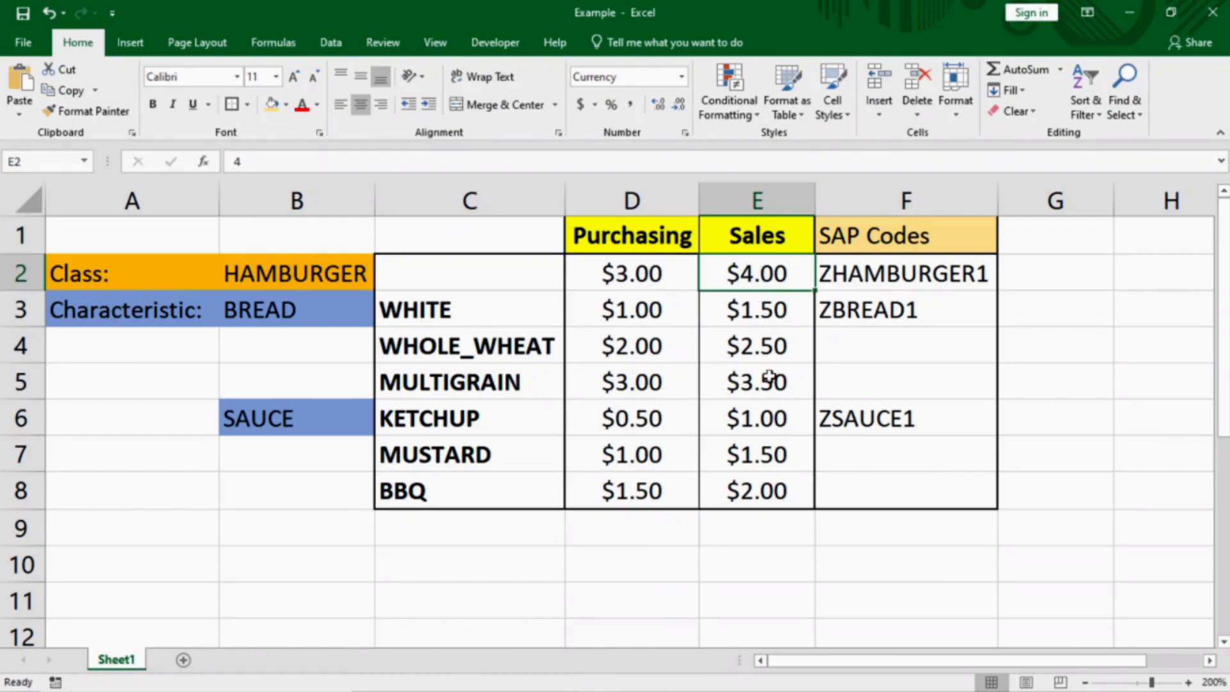
key("alt+Tab")
left_click(242, 494)
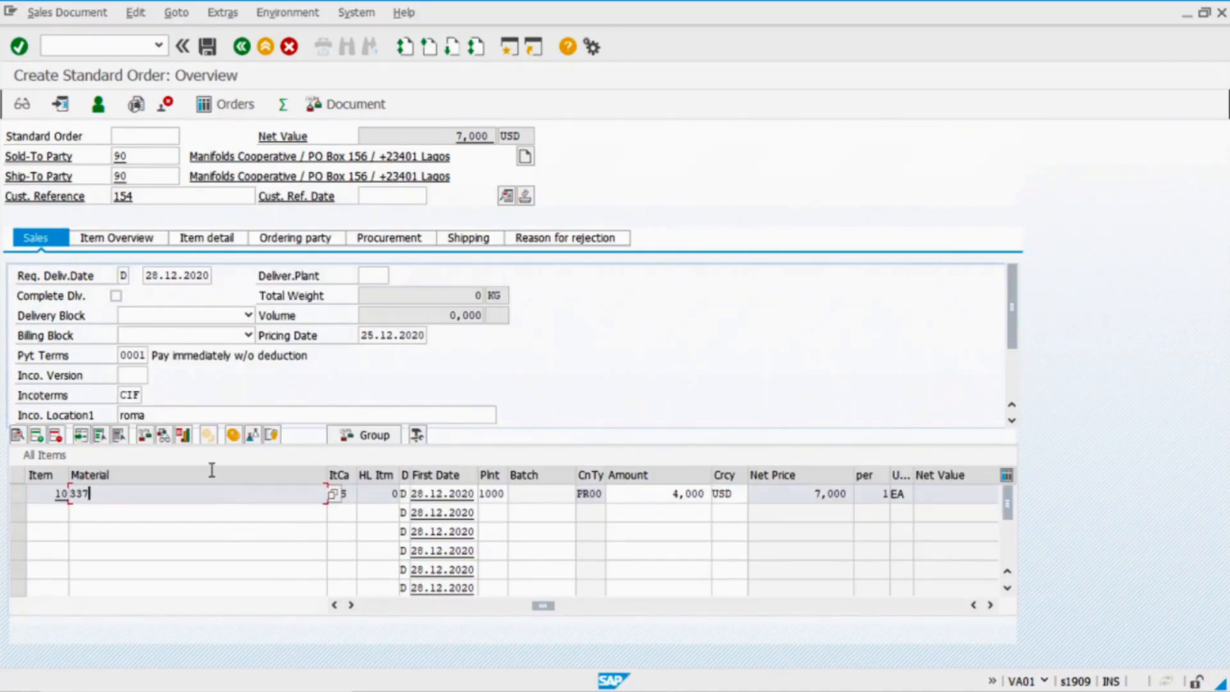
left_click(233, 435)
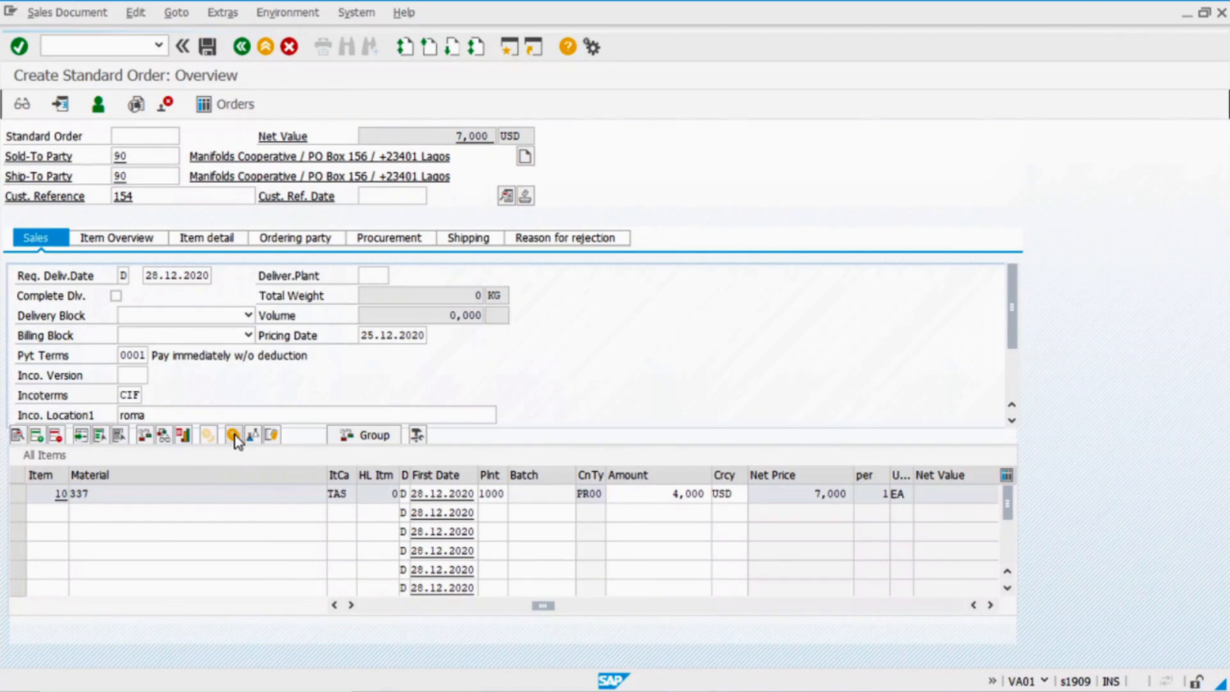
Check the 4,000 base price and MUSTARD 1,500 surcharge against the Excel $1.50 price
left_click(109, 375)
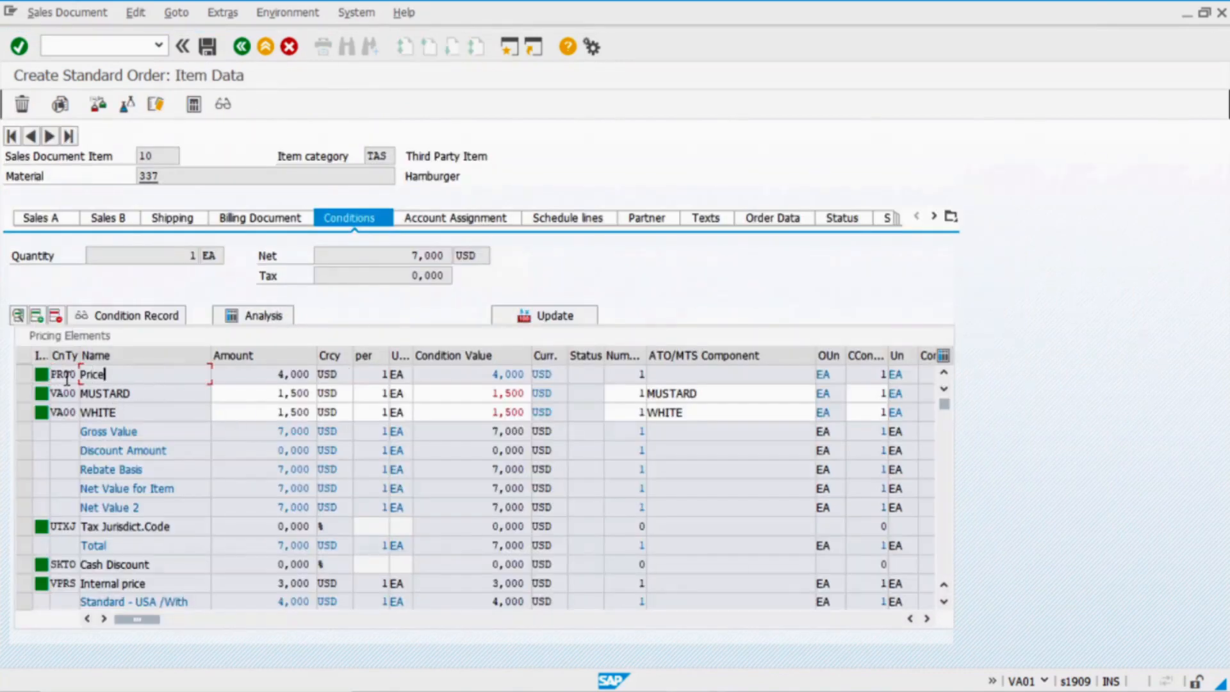
left_click(264, 374)
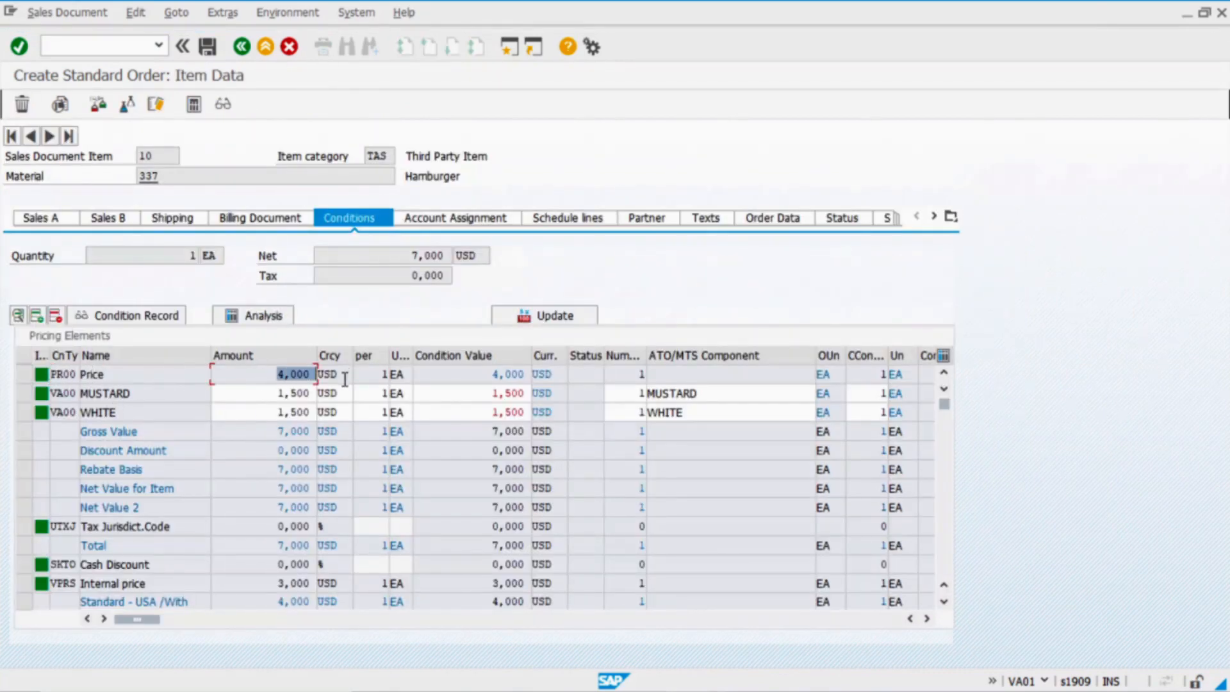
left_click(141, 393)
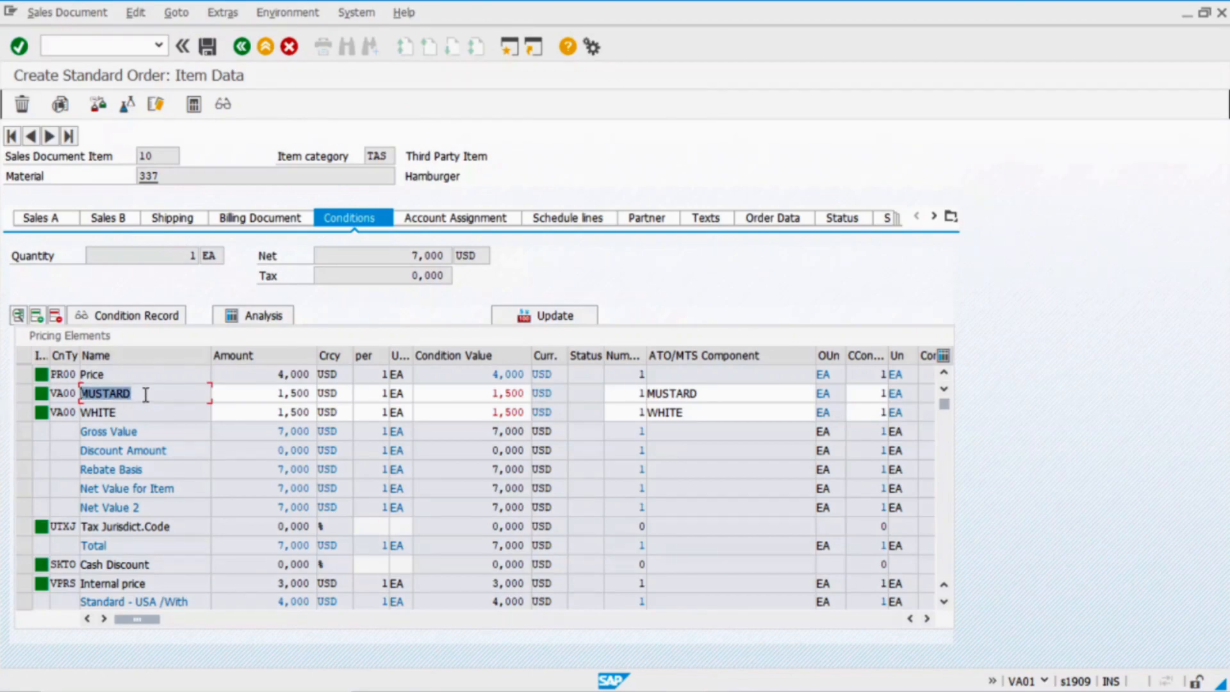
key("alt+Tab")
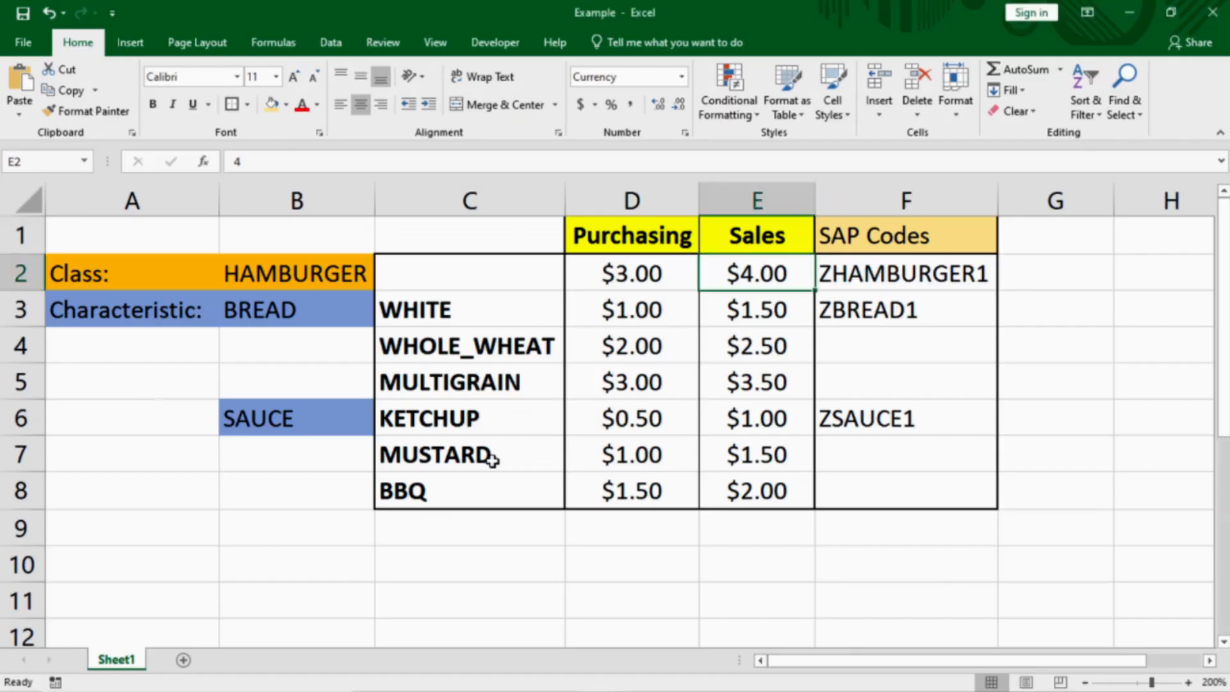
left_click(534, 452)
left_click(746, 450)
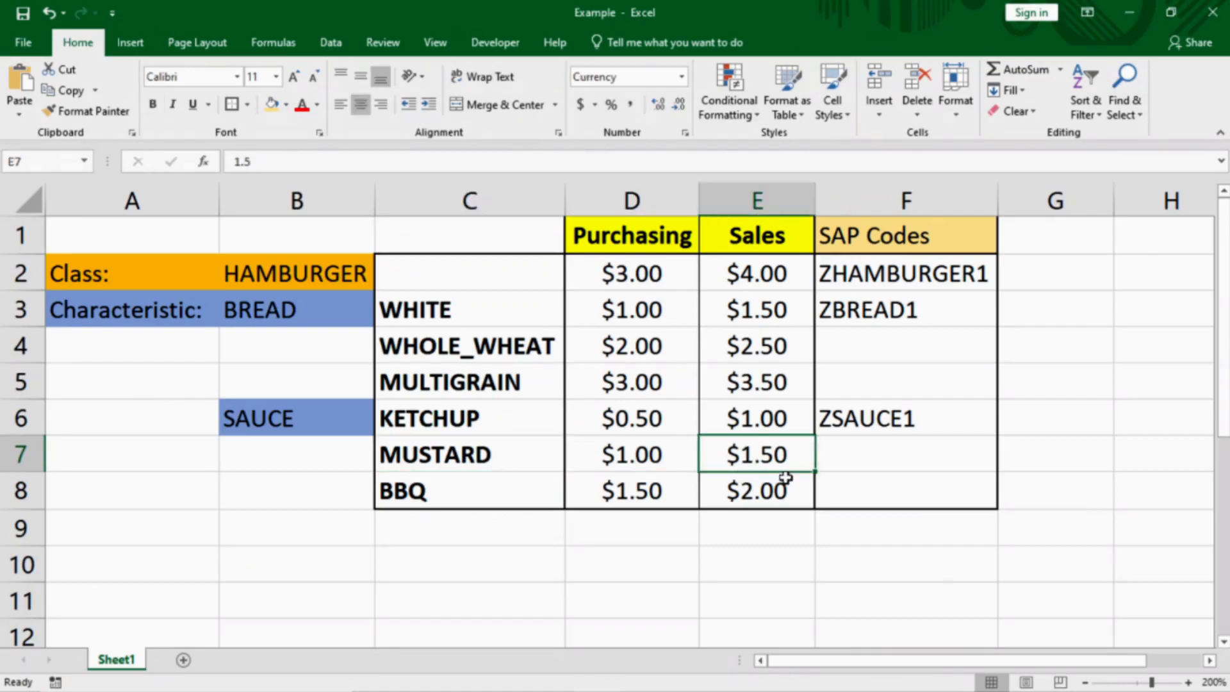
key("alt+Tab")
Check the WHITE surcharge against the sheet's WHITE price, then return to the overview
left_click_drag(132, 412, 33, 415)
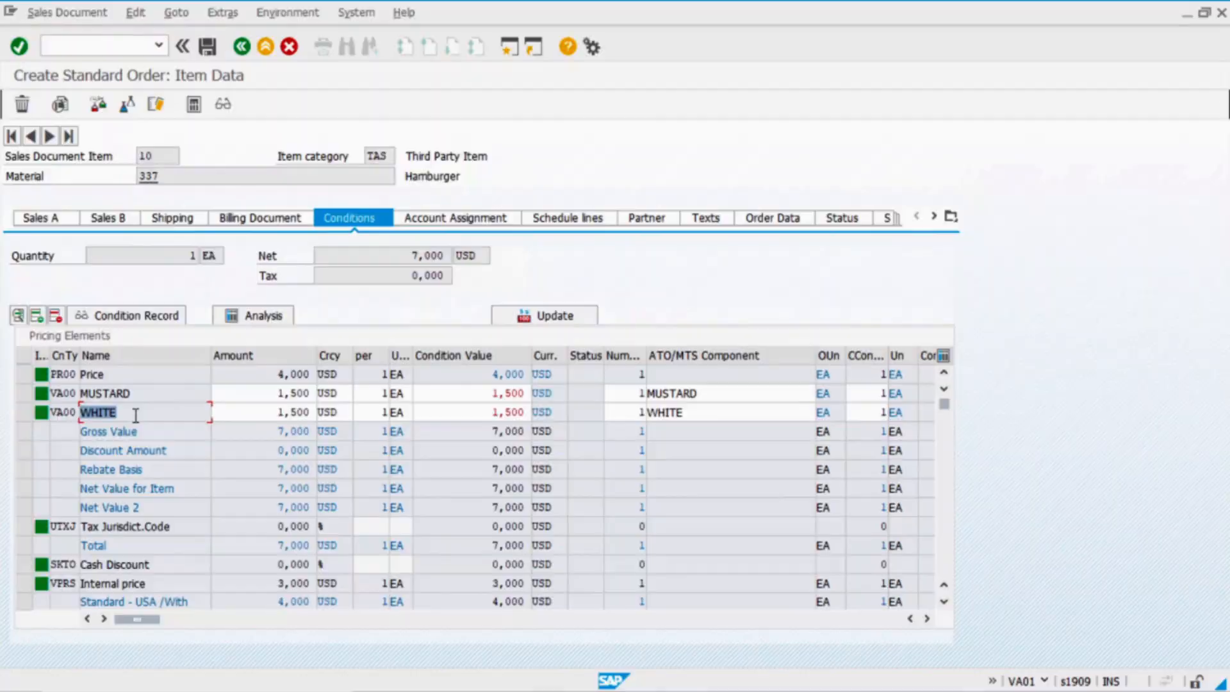
key("alt+Tab")
left_click(479, 311)
left_click(767, 310)
key("alt+Tab")
left_click(261, 411)
left_click(265, 375)
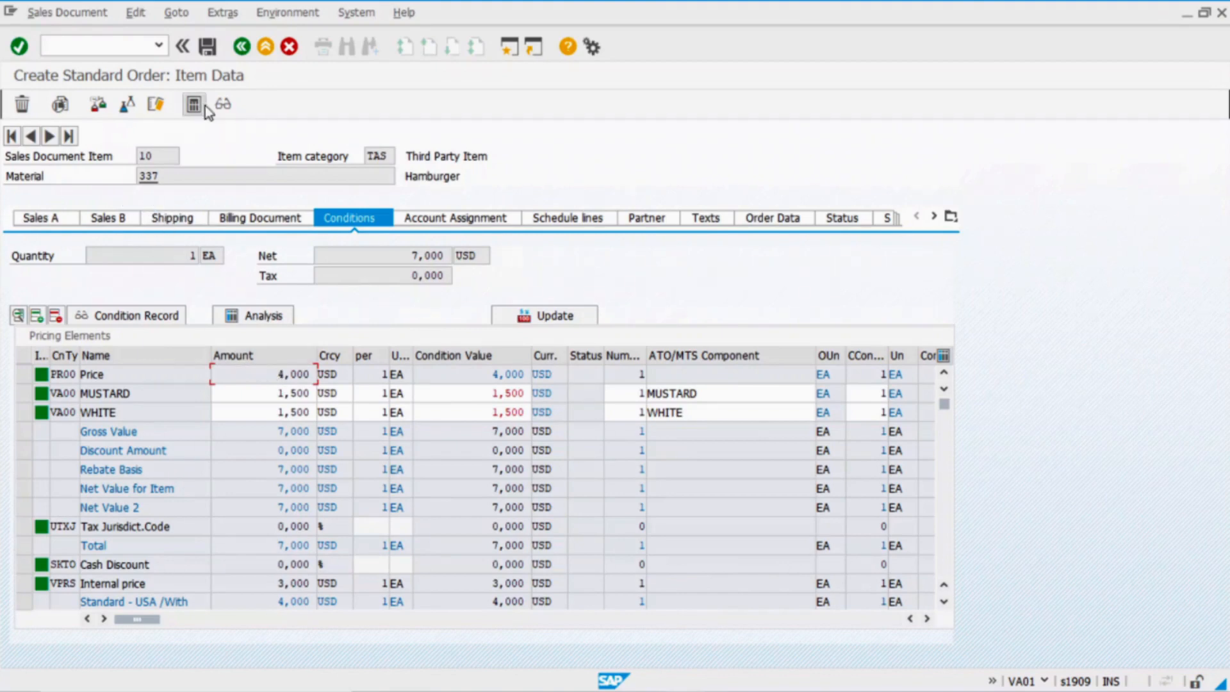
key("F3")
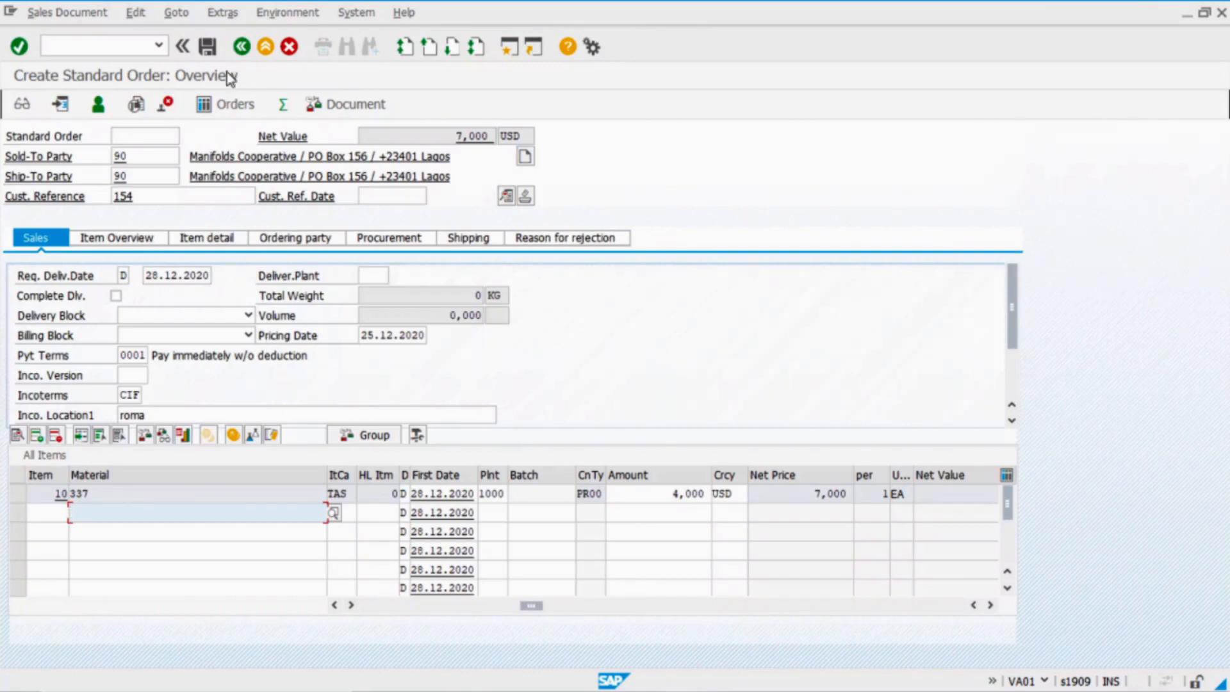
Save the order, redisplay it, and find purchase requisition 10000545 on item 10's schedule line
left_click(207, 47)
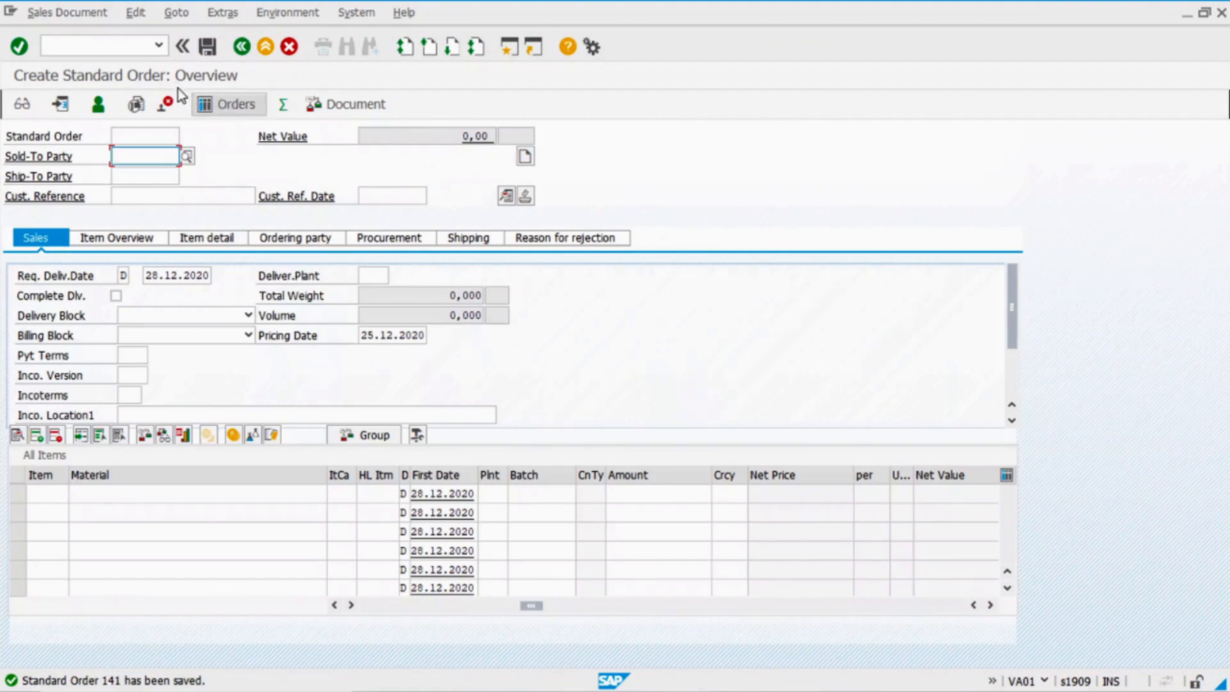
left_click(70, 12)
left_click(138, 75)
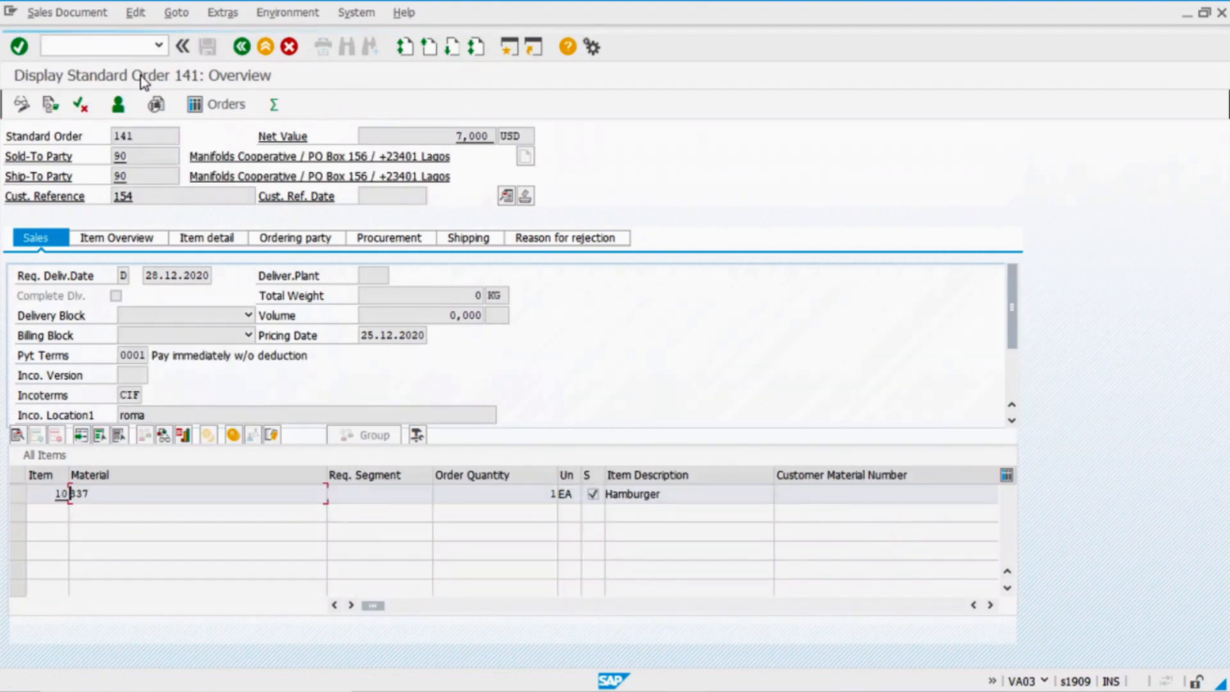
double_click(251, 495)
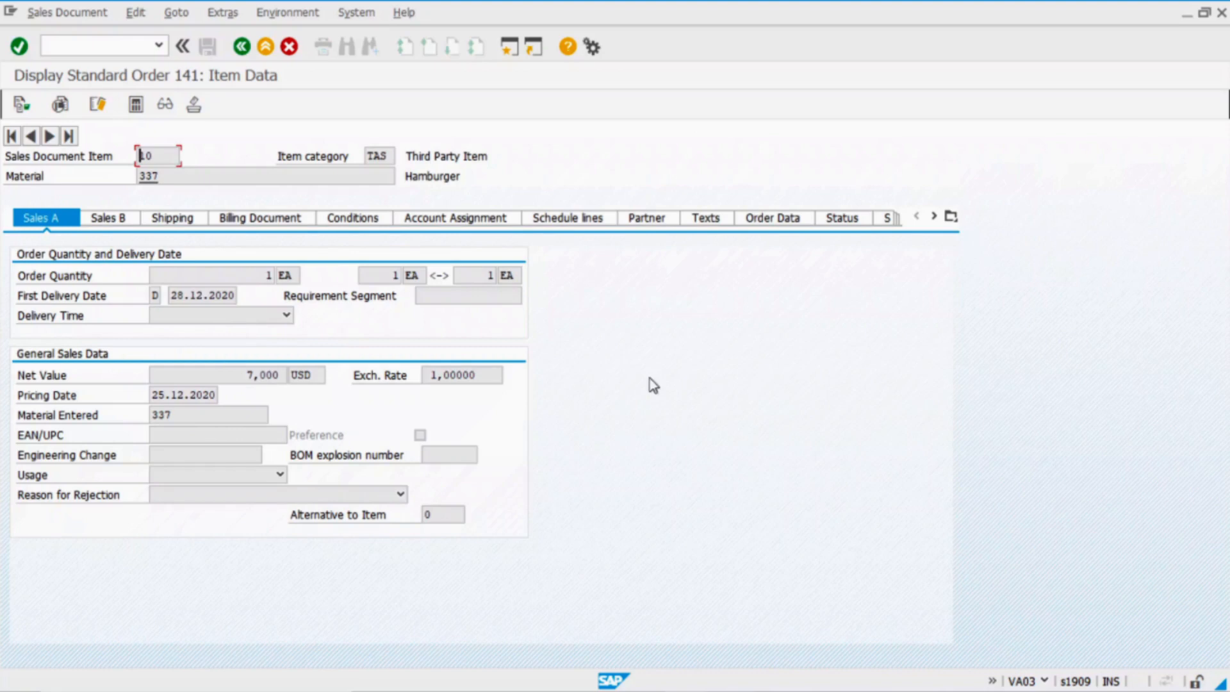
left_click(572, 224)
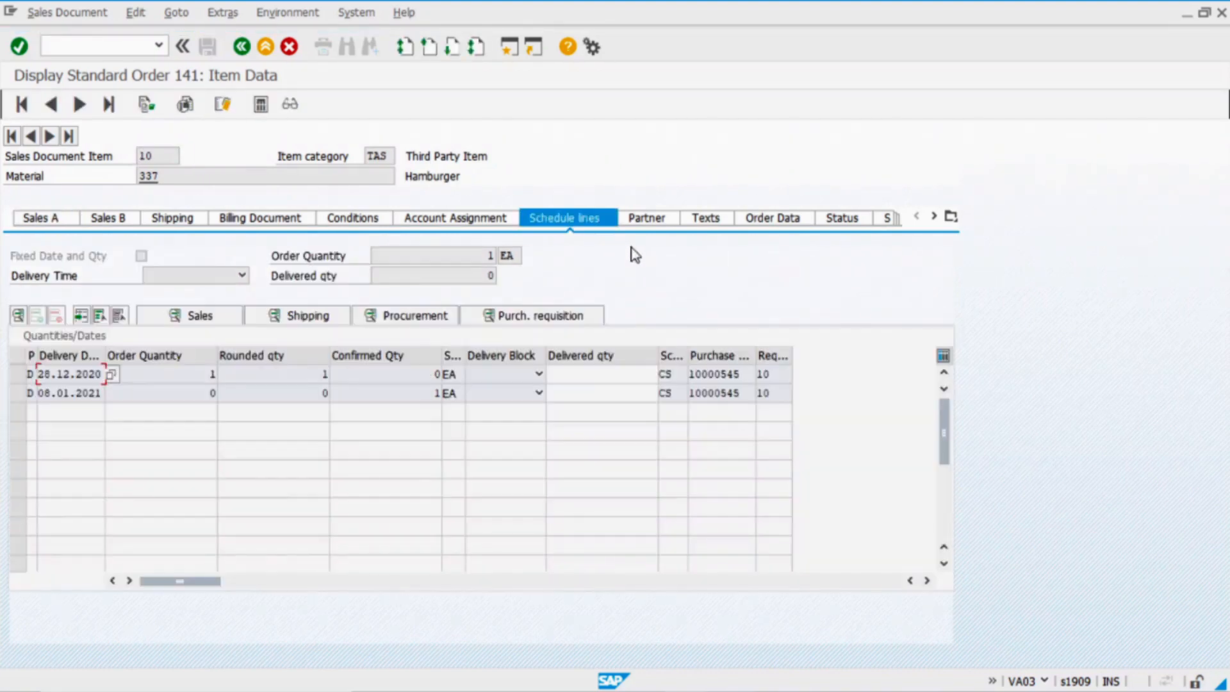
left_click_drag(747, 377, 583, 379)
left_click(695, 378)
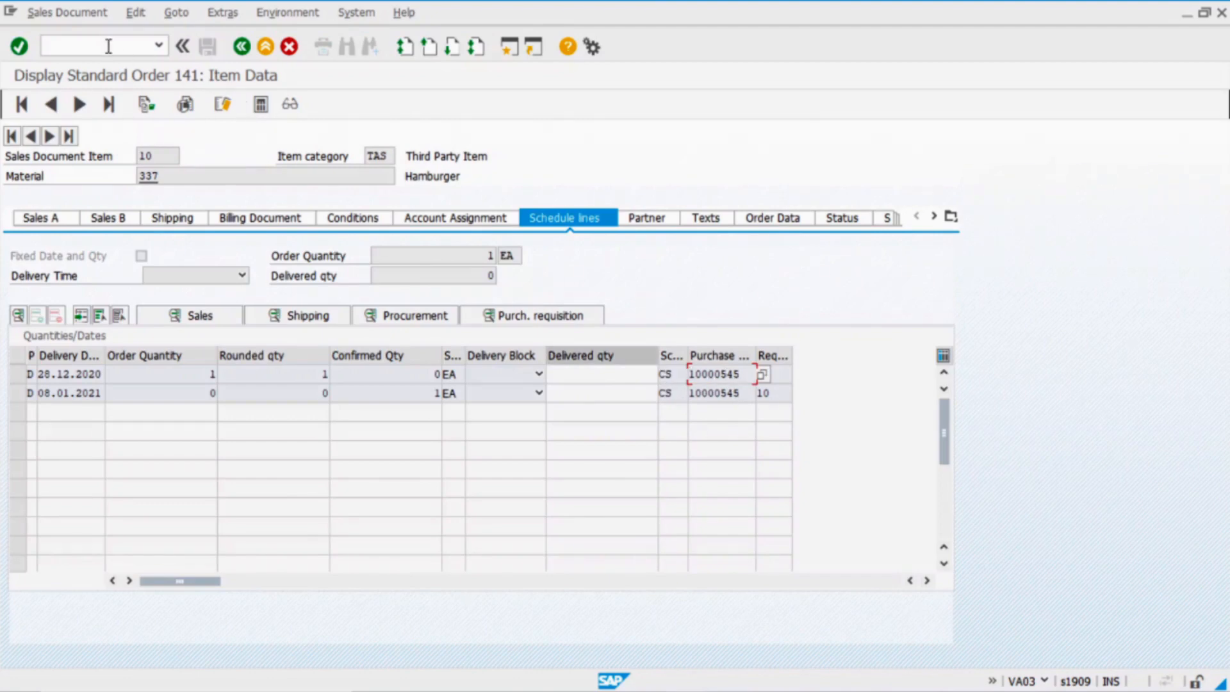
left_click(241, 47)
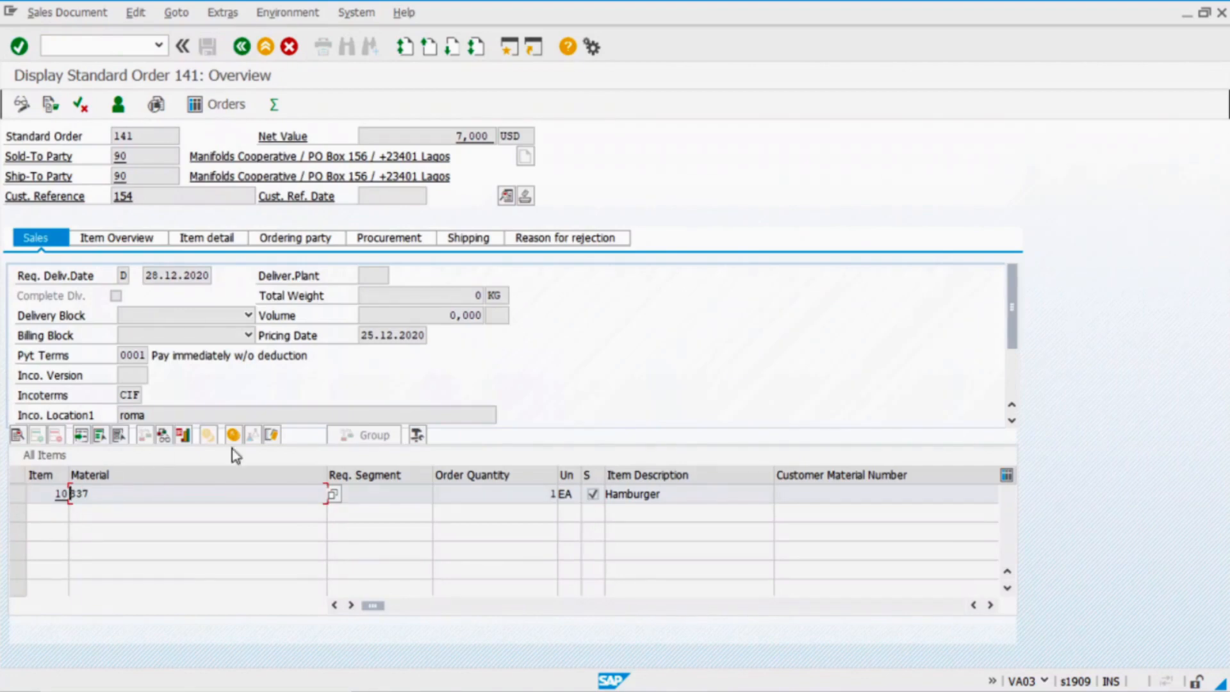
Review the hamburger's WHITE and MUSTARD configuration, then return to the overview
left_click(273, 437)
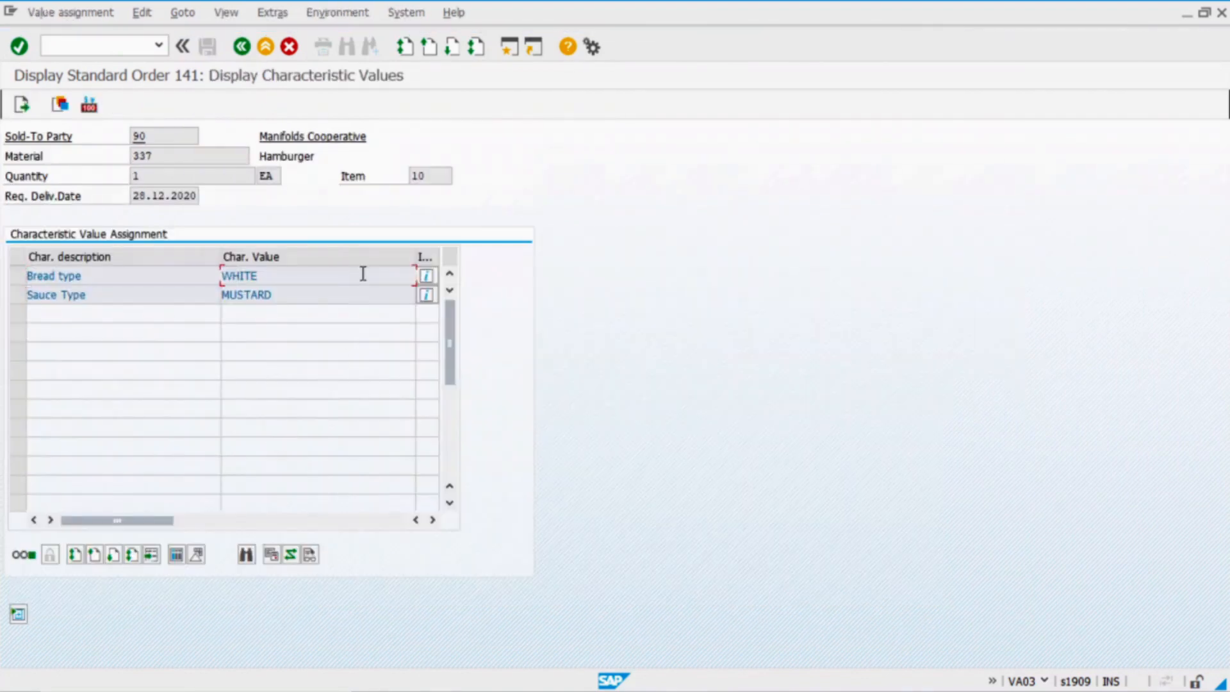
left_click(293, 297)
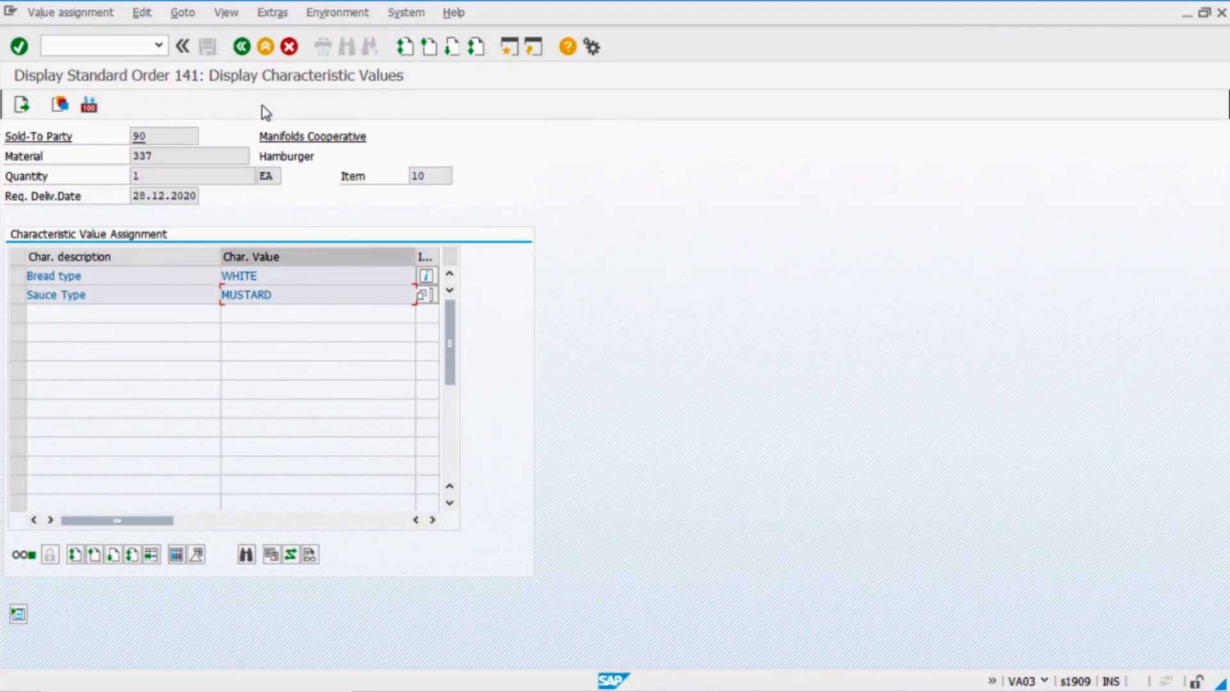
left_click(249, 53)
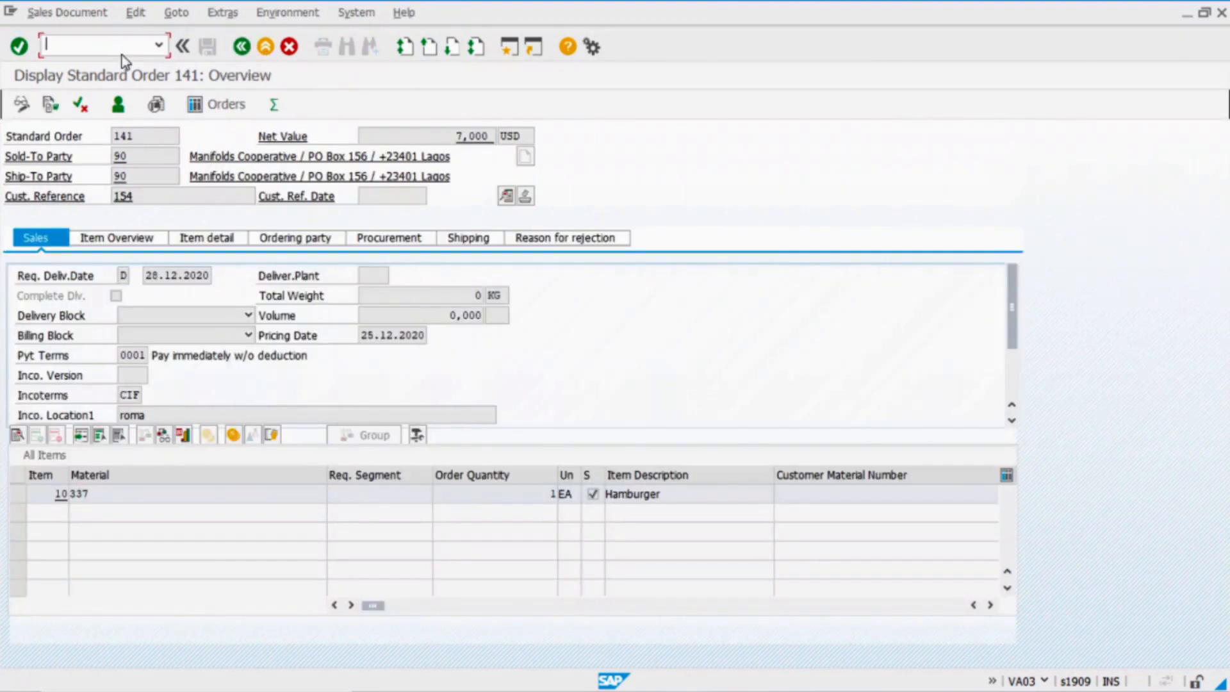
Display requisition 10000545 via /ome53n and confirm its configuration shows WHITE and MUSTARD
type("/ome53n")
key("Return")
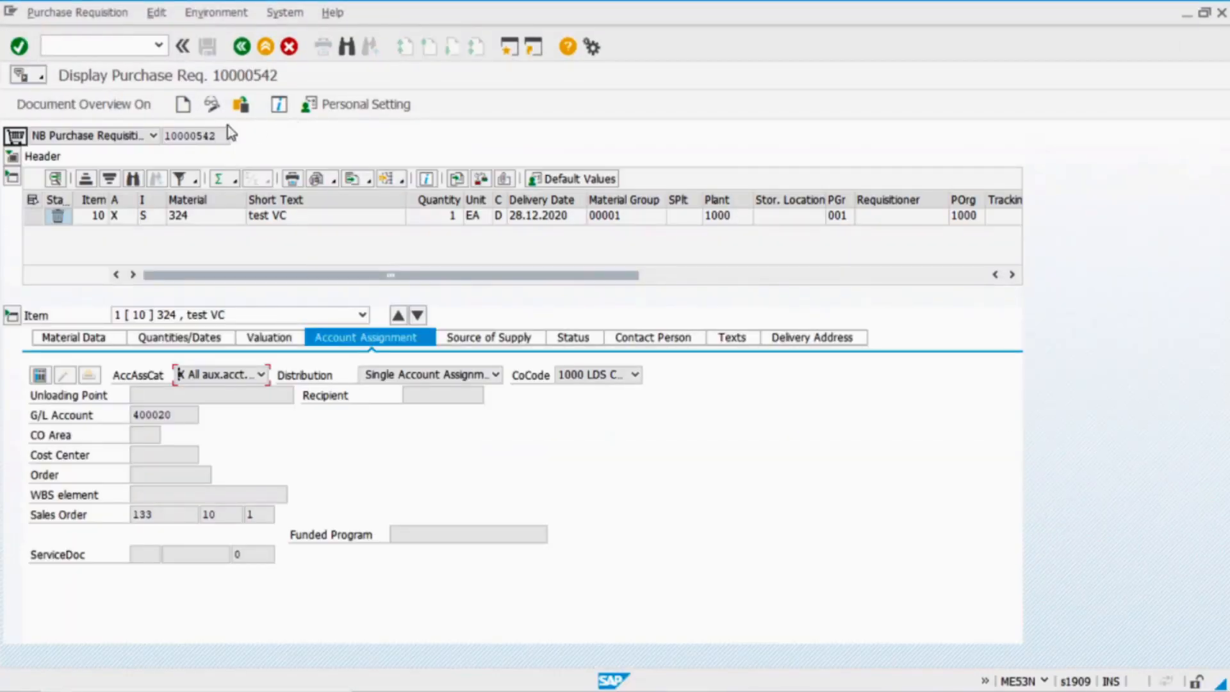
type("10000545")
key("Return")
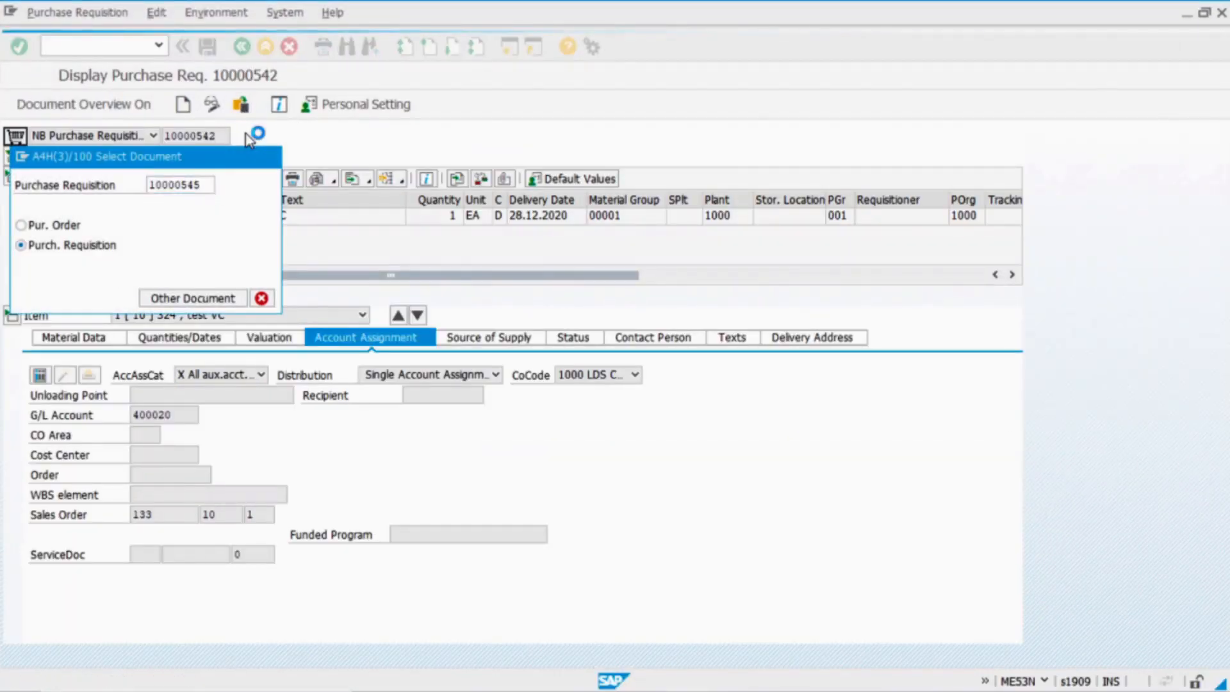
left_click(69, 339)
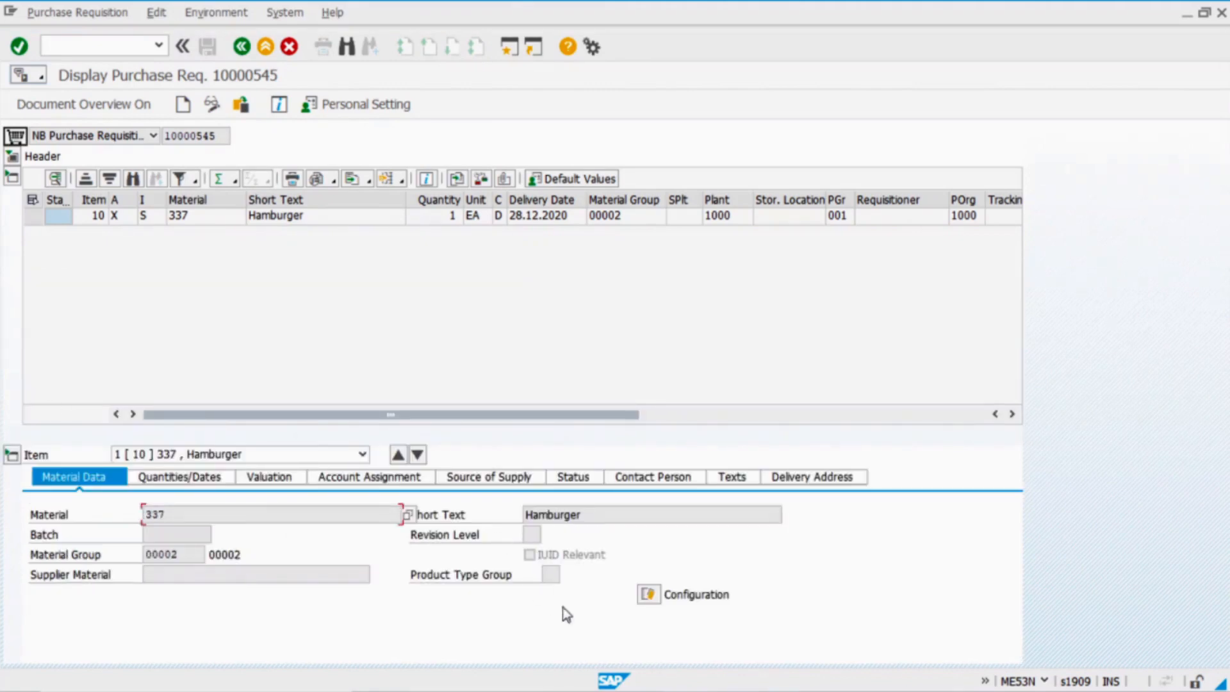
left_click(647, 597)
left_click(371, 278)
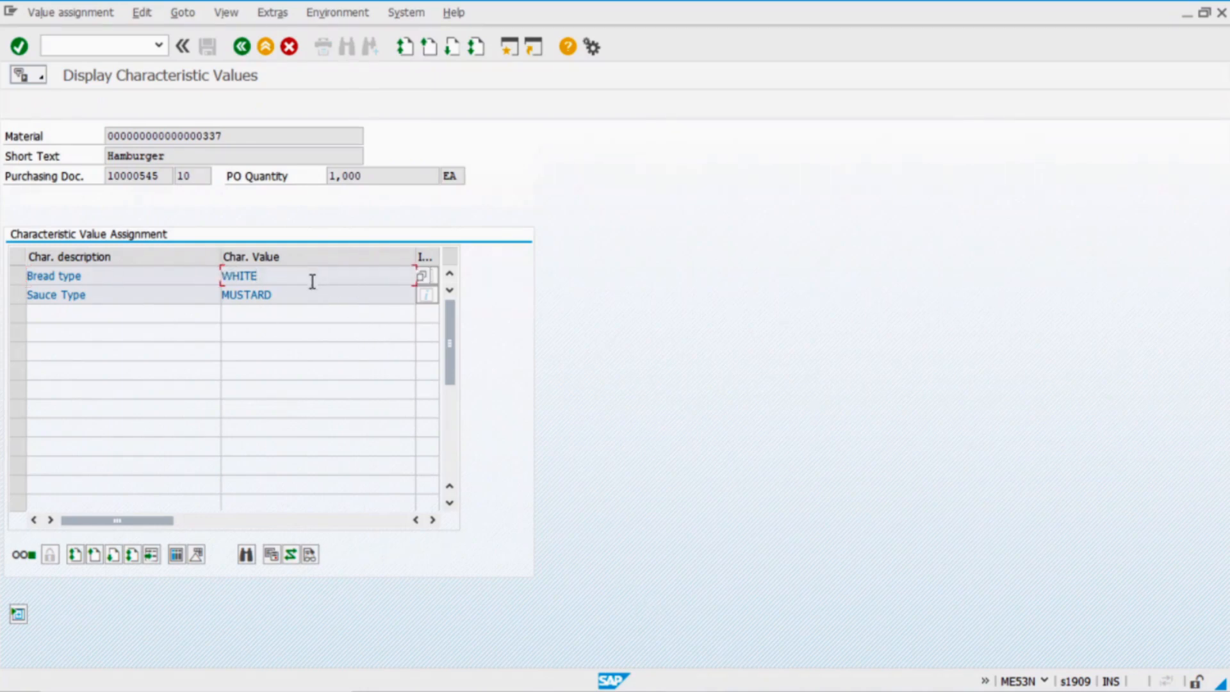
left_click(242, 46)
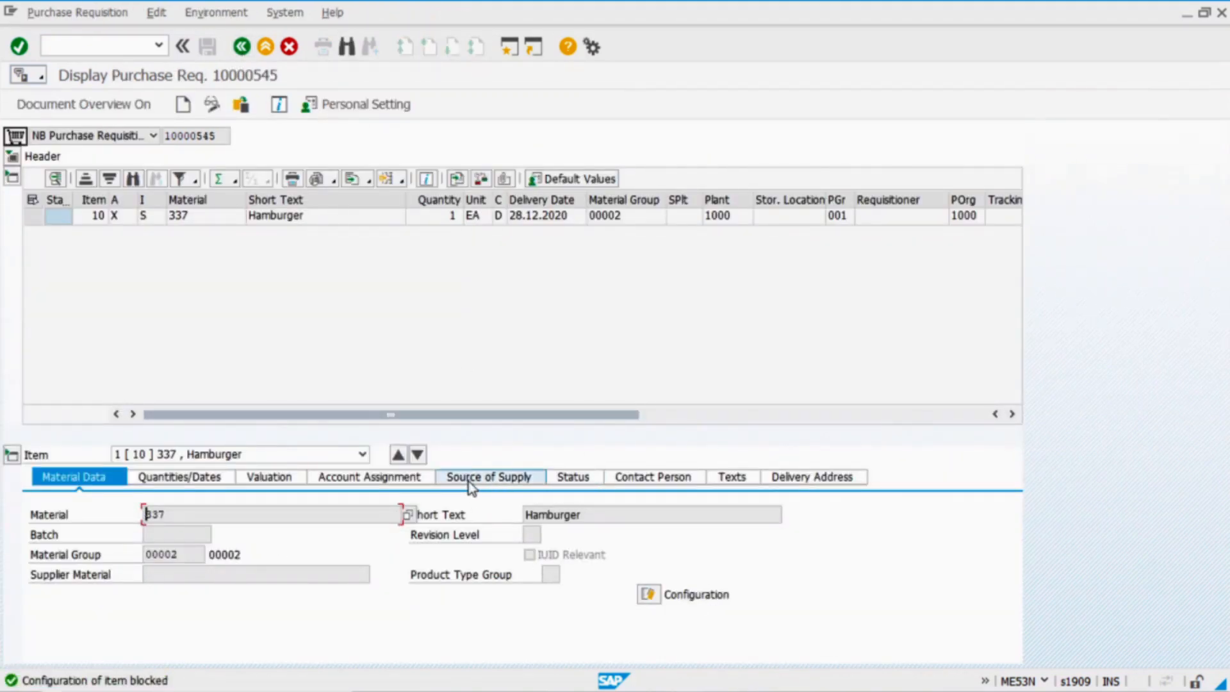
Confirm the requisition item's account assignment points to the sales order item
left_click(401, 482)
left_click_drag(176, 513, 247, 511)
left_click(247, 515)
type("141")
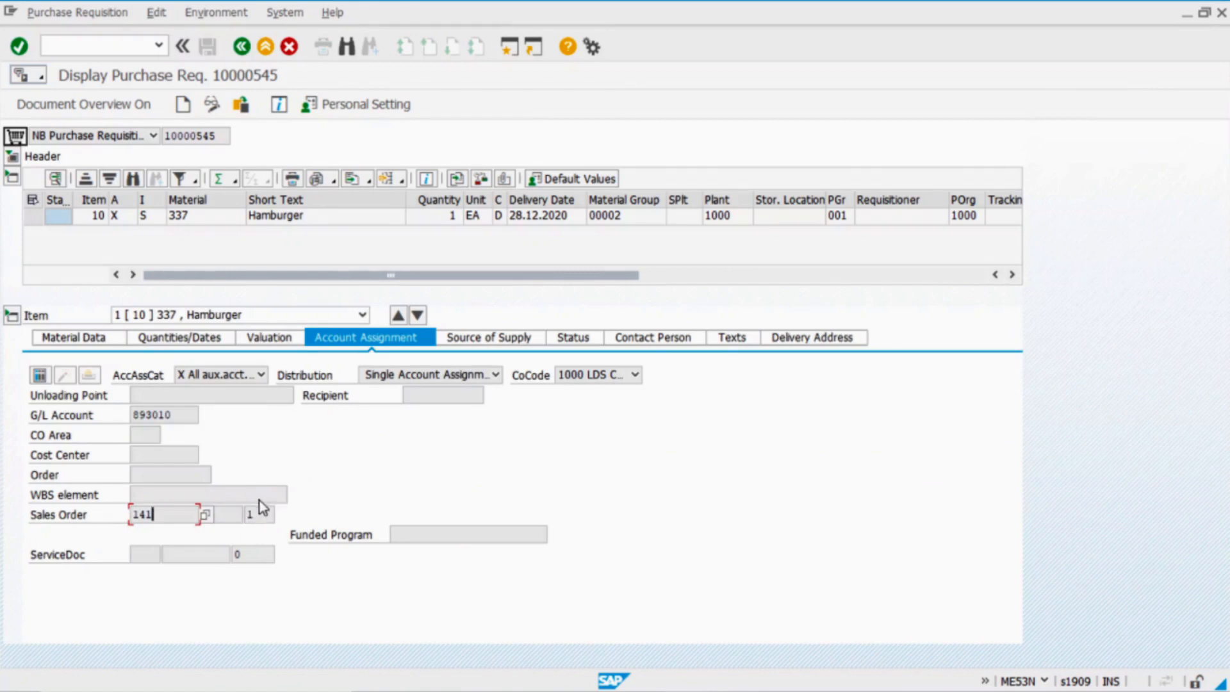
Review the requisition's delivery address for the customer Manifolds Cooperative
left_click(795, 339)
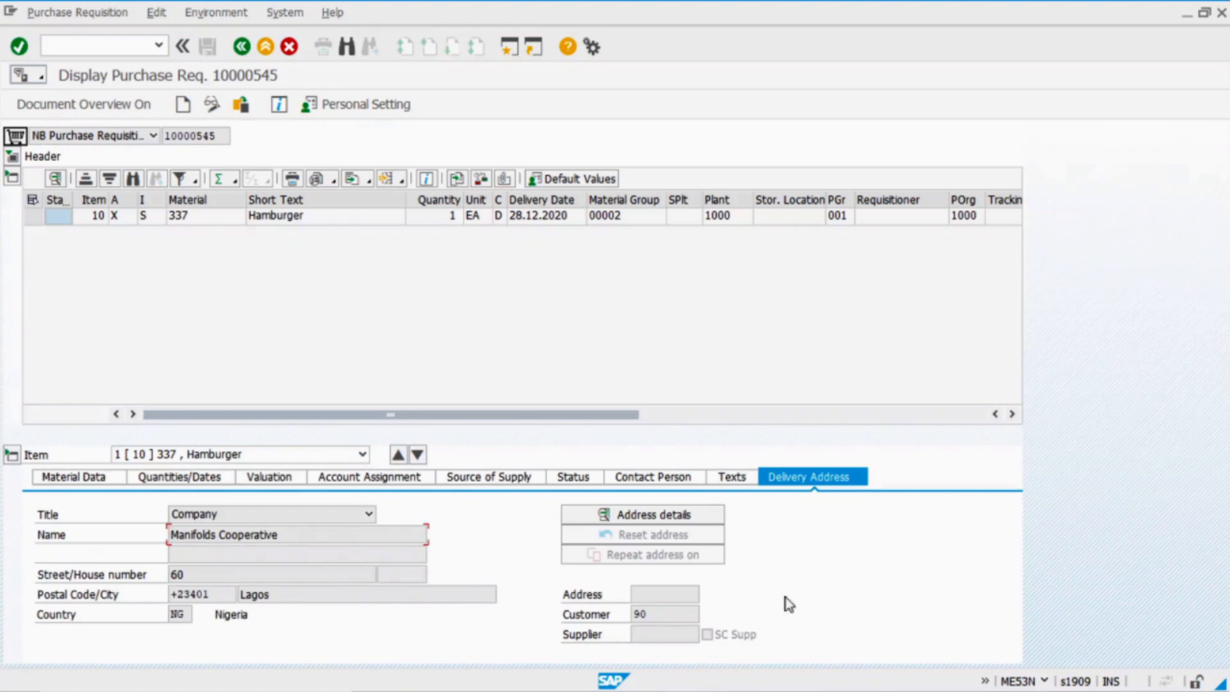
left_click(662, 615)
double_click(658, 615)
left_click(654, 615)
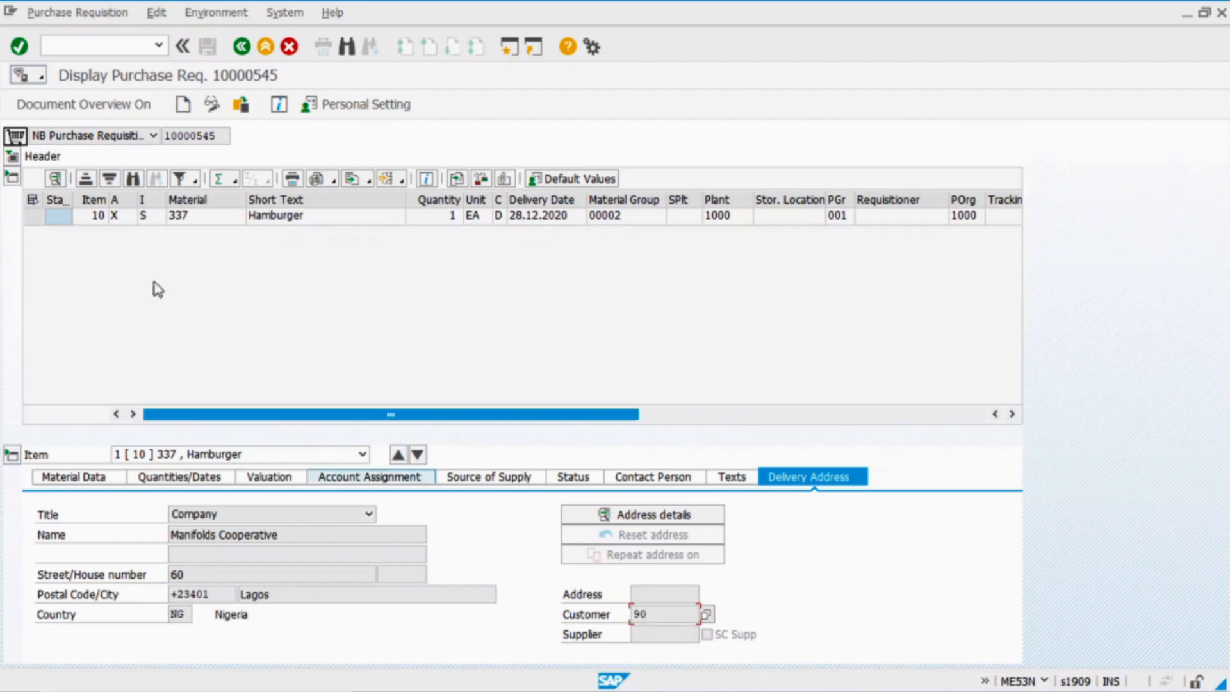
left_click_drag(227, 136, 22, 153)
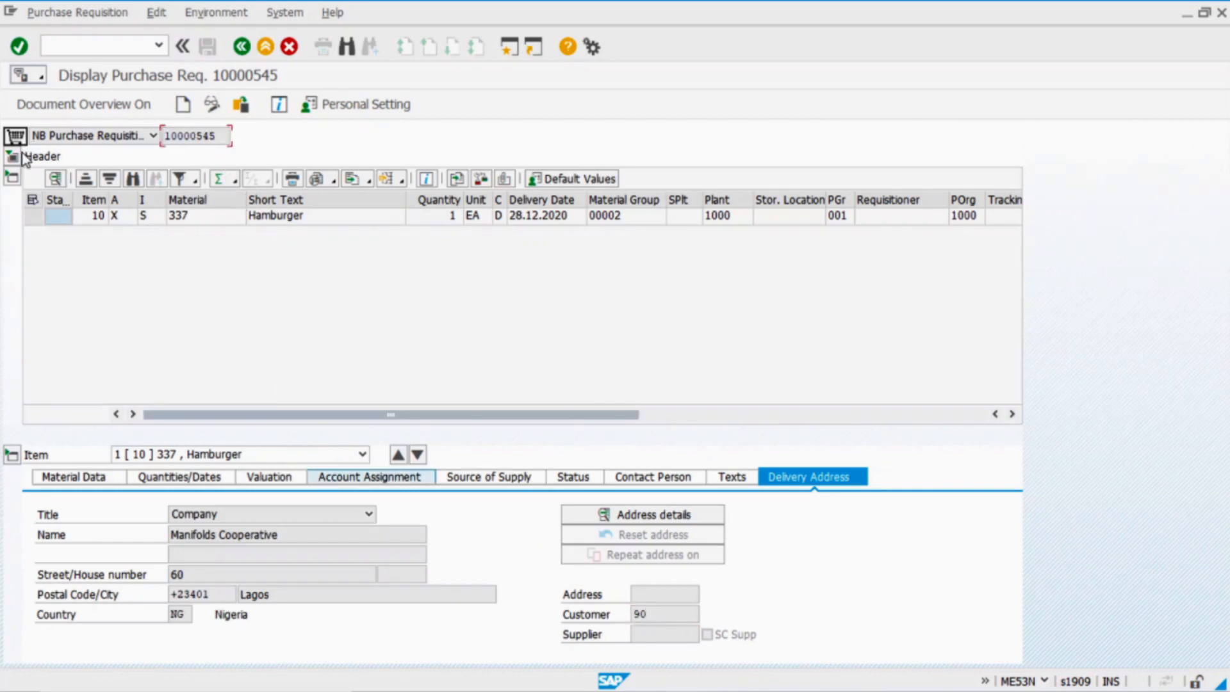
Start creating a purchase order with /nme21n
left_click(110, 46)
type("/nme21n")
key("Return")
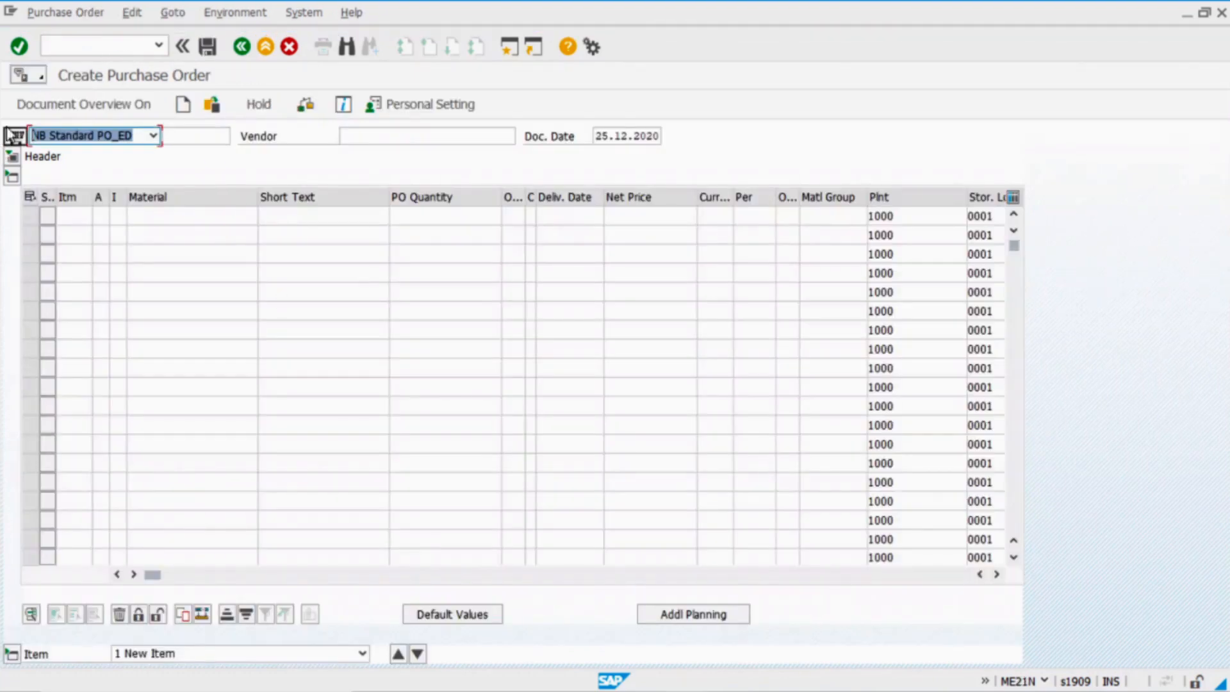
Adopt purchase requisition 10000545 into the new purchase order from the document overview
left_click(108, 106)
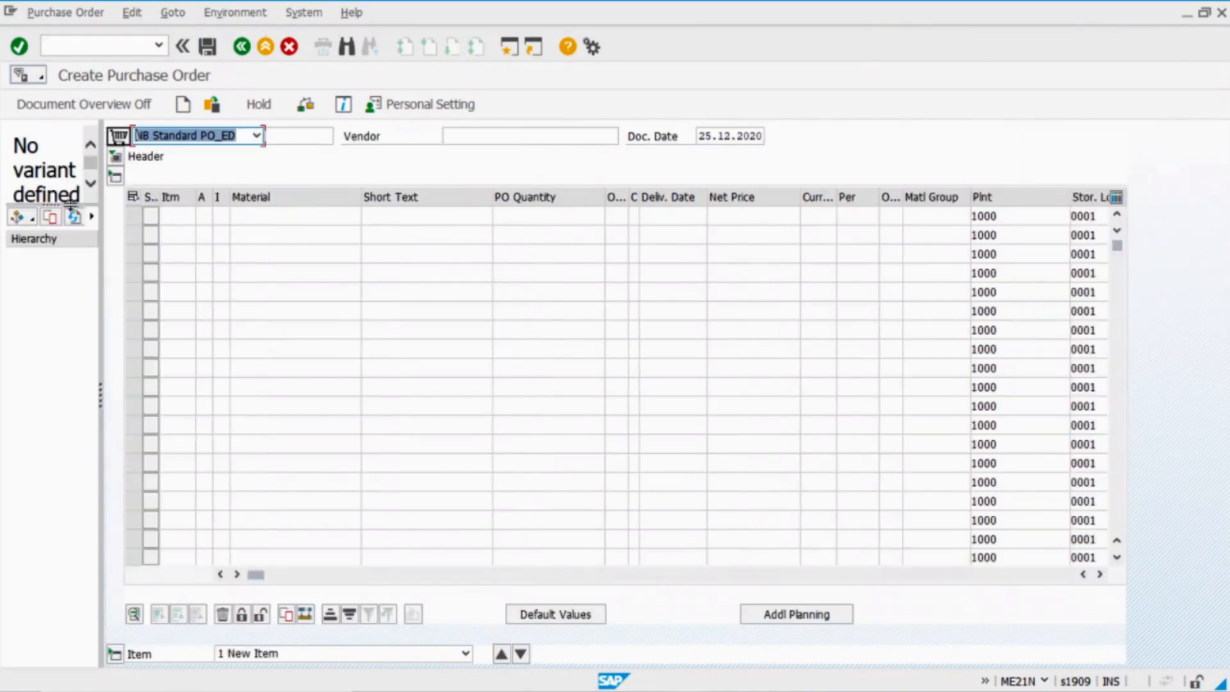
left_click(28, 219)
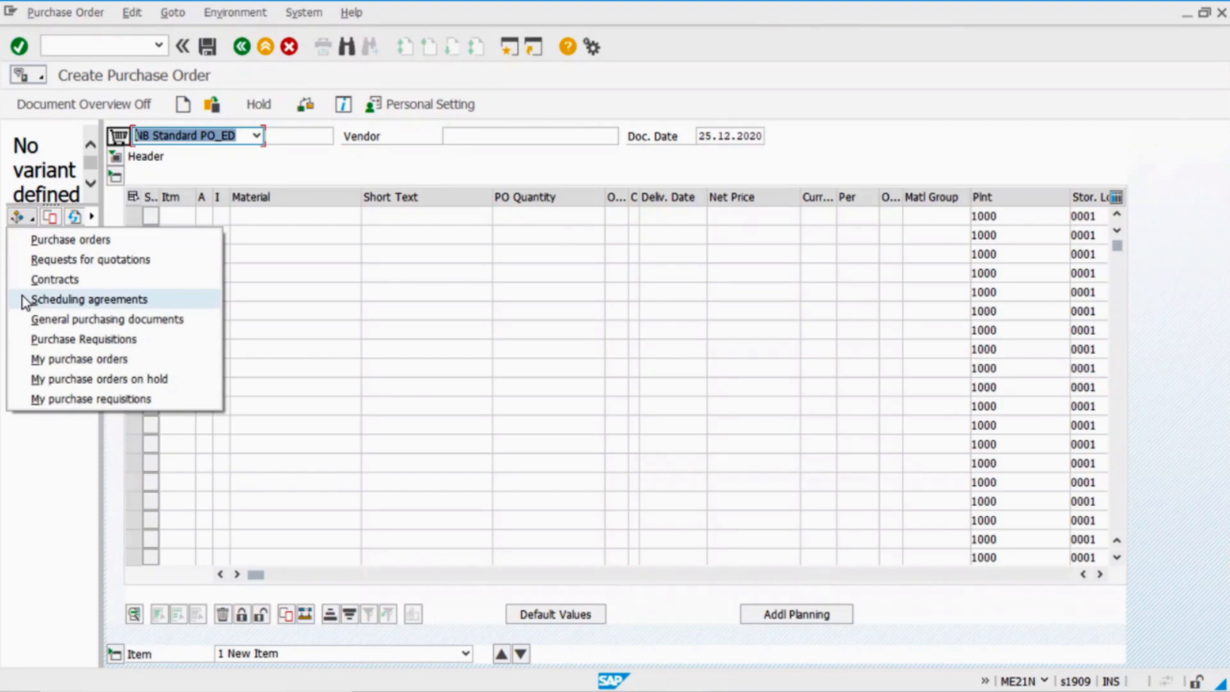
left_click(40, 339)
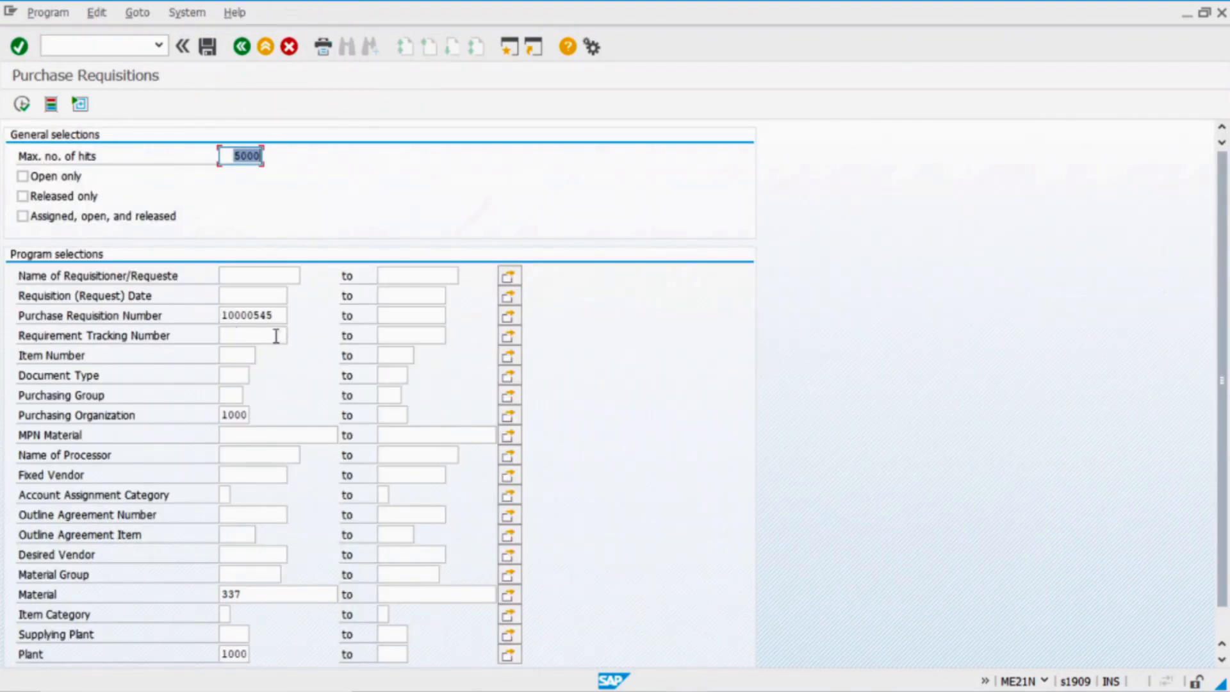
left_click(282, 318)
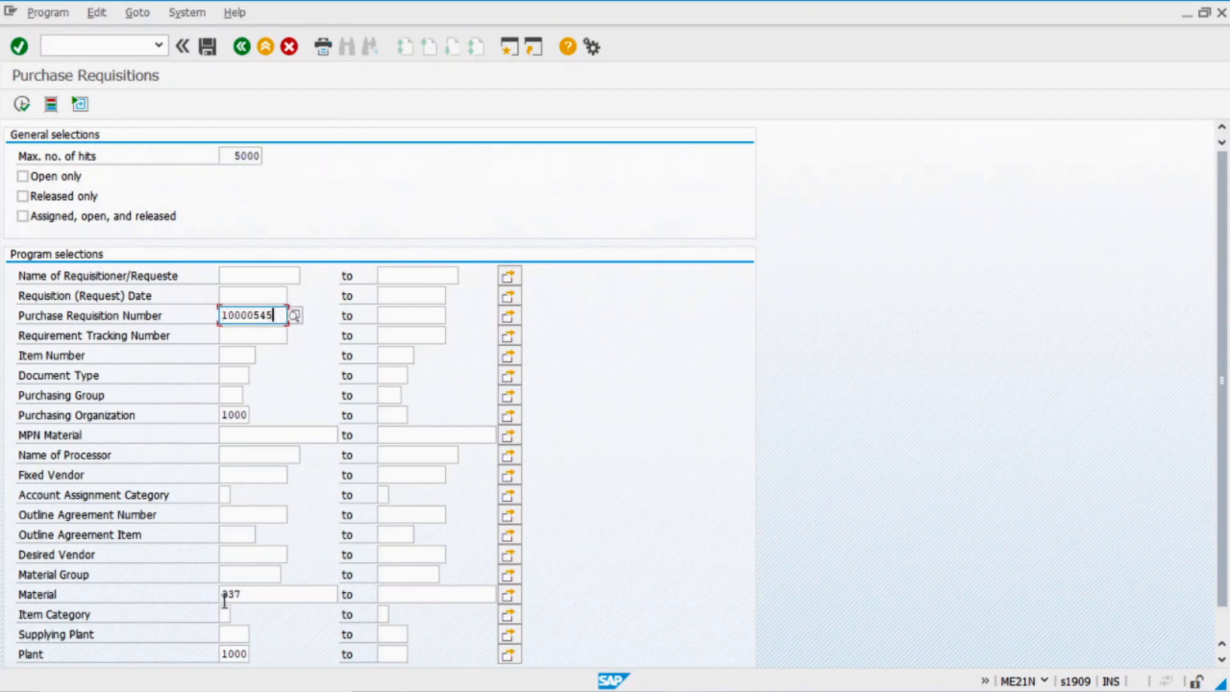
type("10000545")
scroll(831, 549, "down", 1)
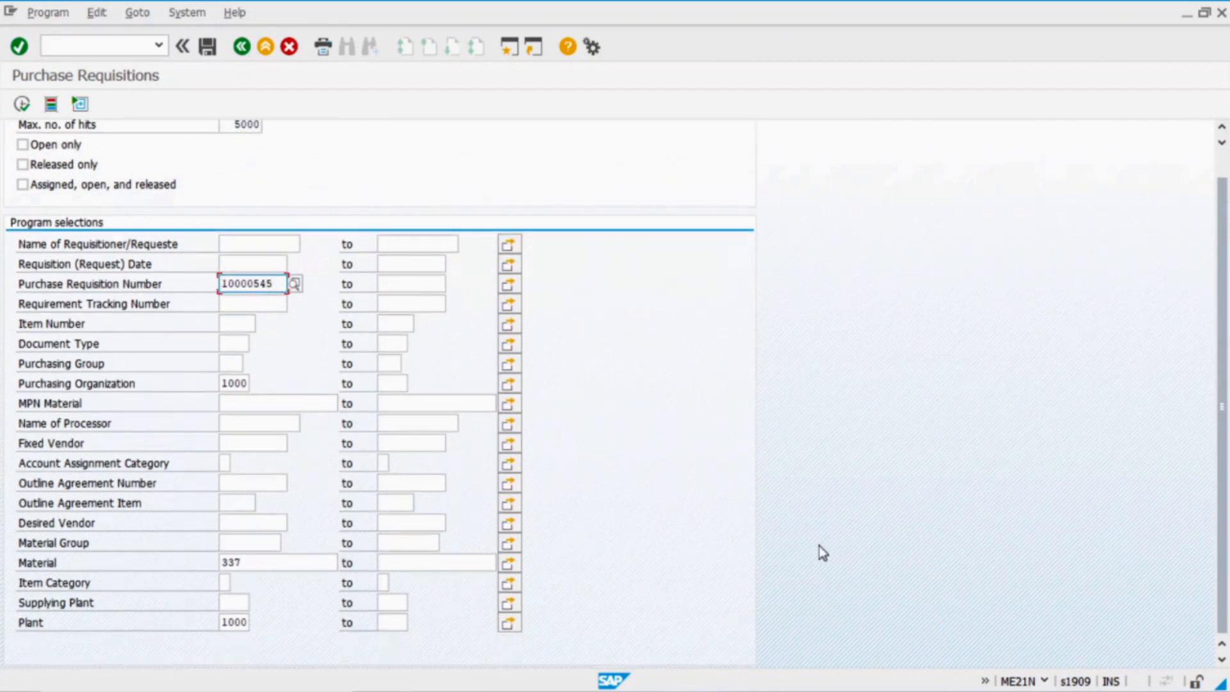
left_click(23, 104)
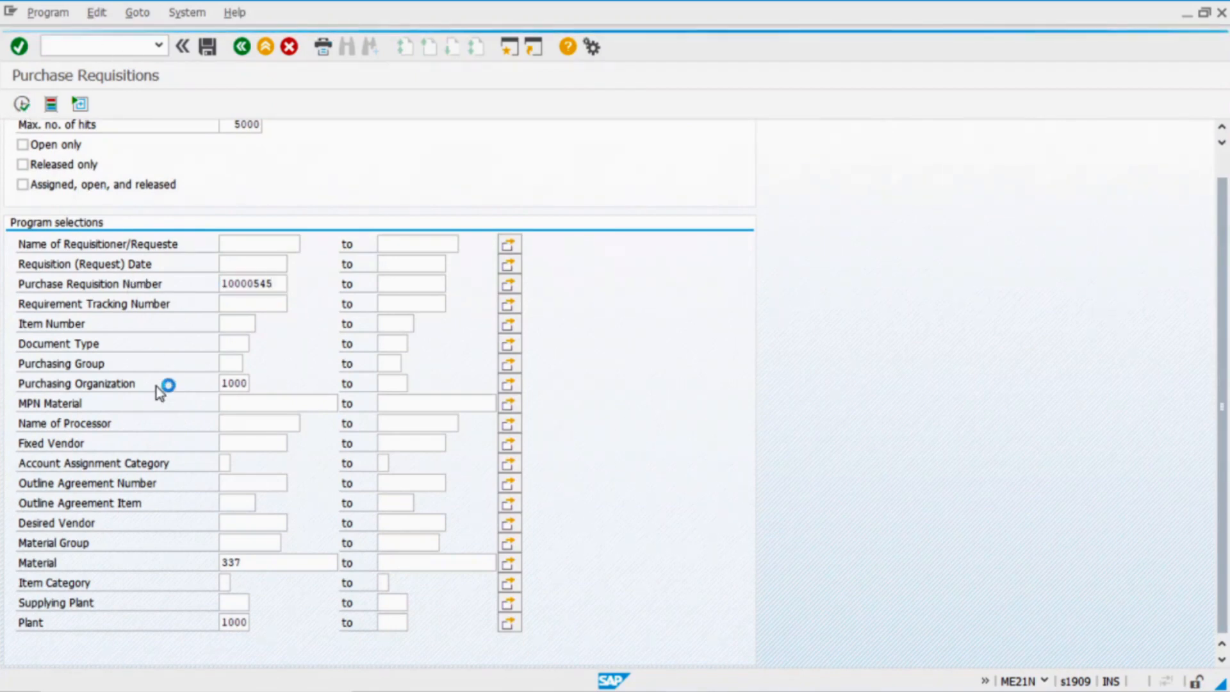
left_click(66, 257)
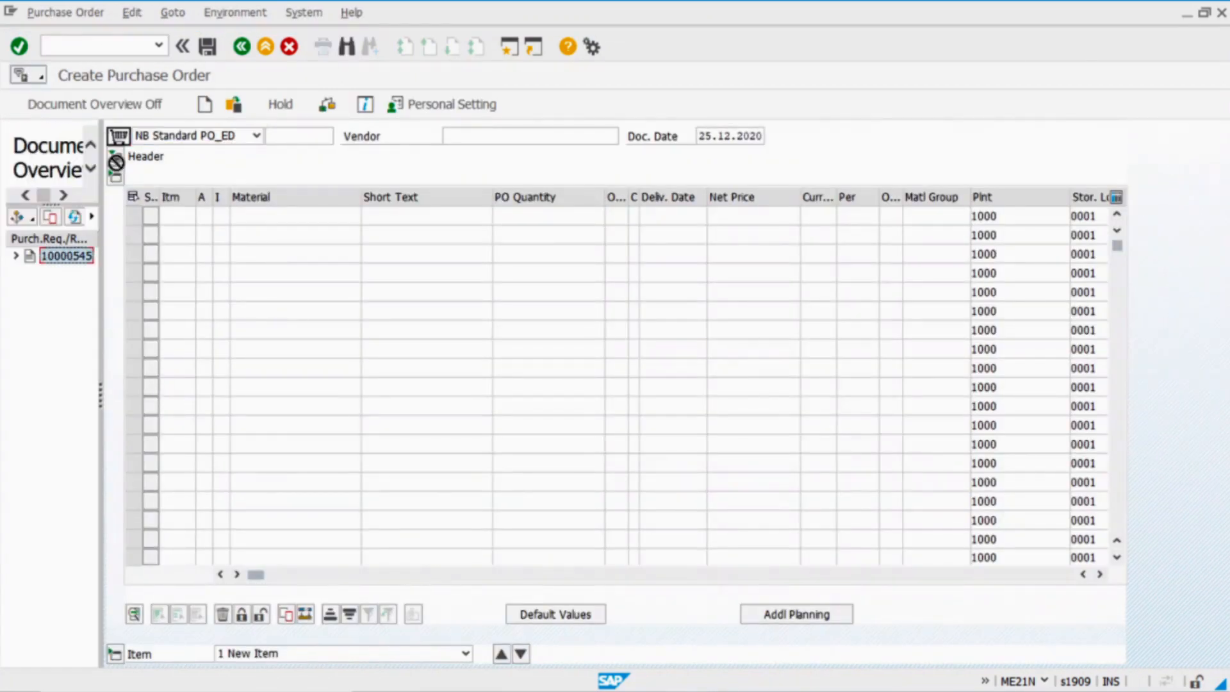
left_click(119, 138)
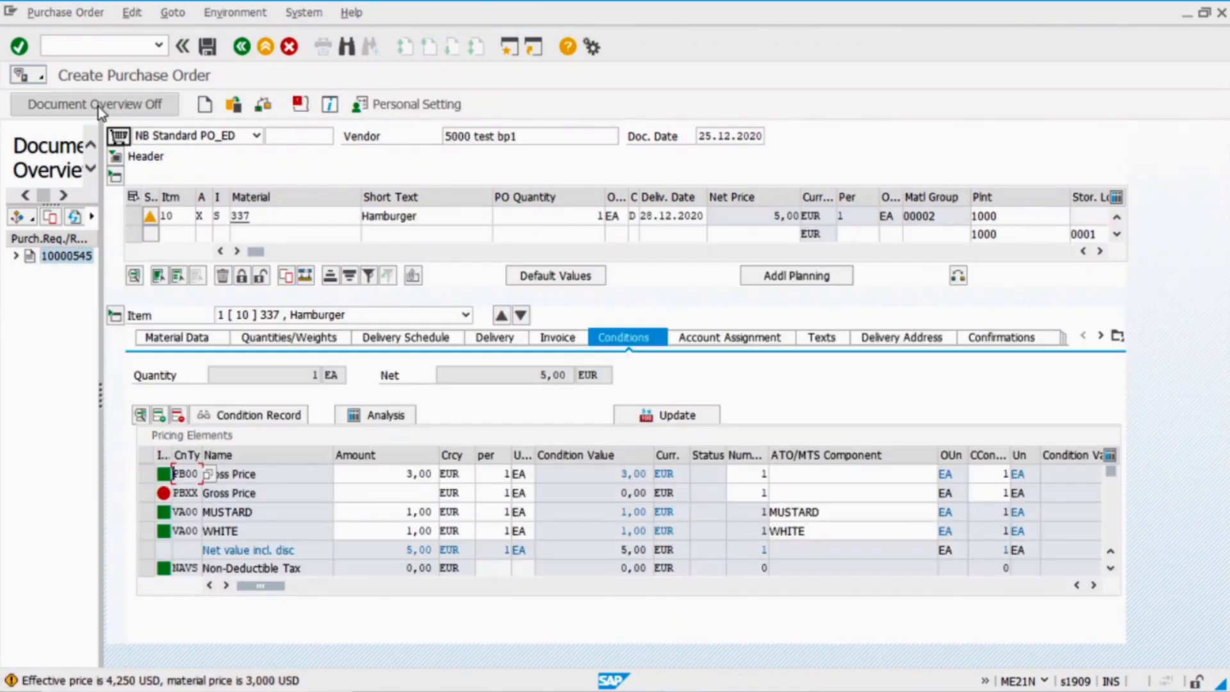
Confirm the PO item's 5,00 net price and its WHITE and MUSTARD configuration
left_click(100, 110)
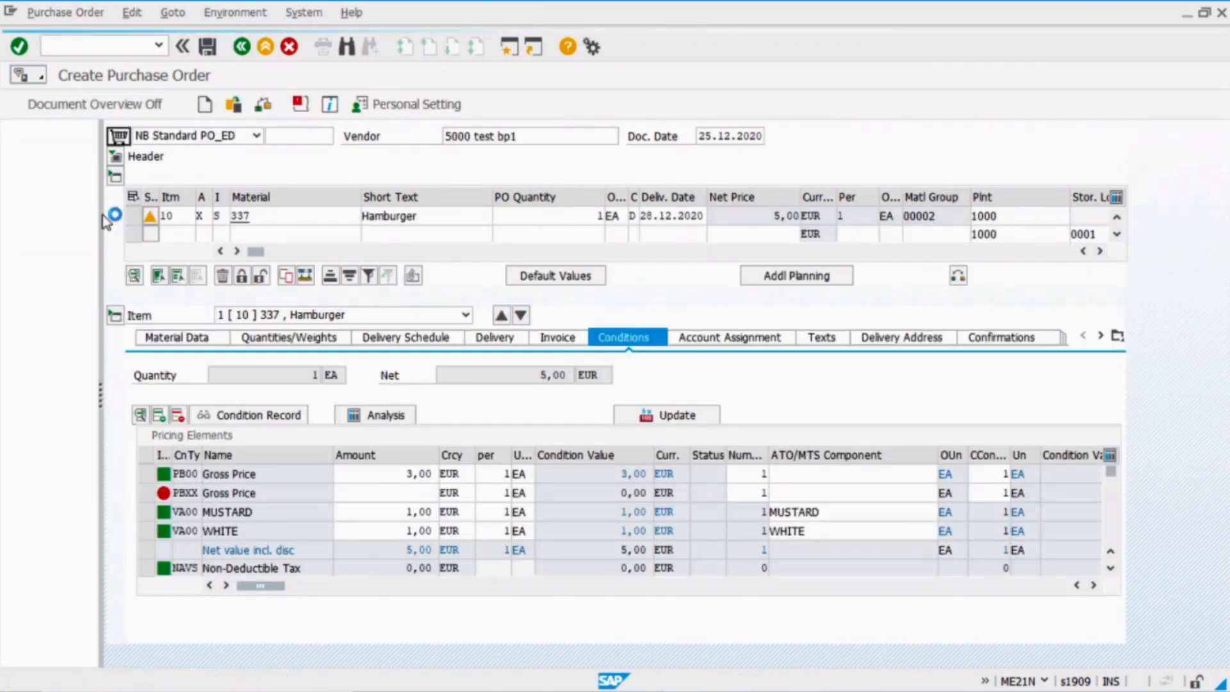
left_click(203, 276)
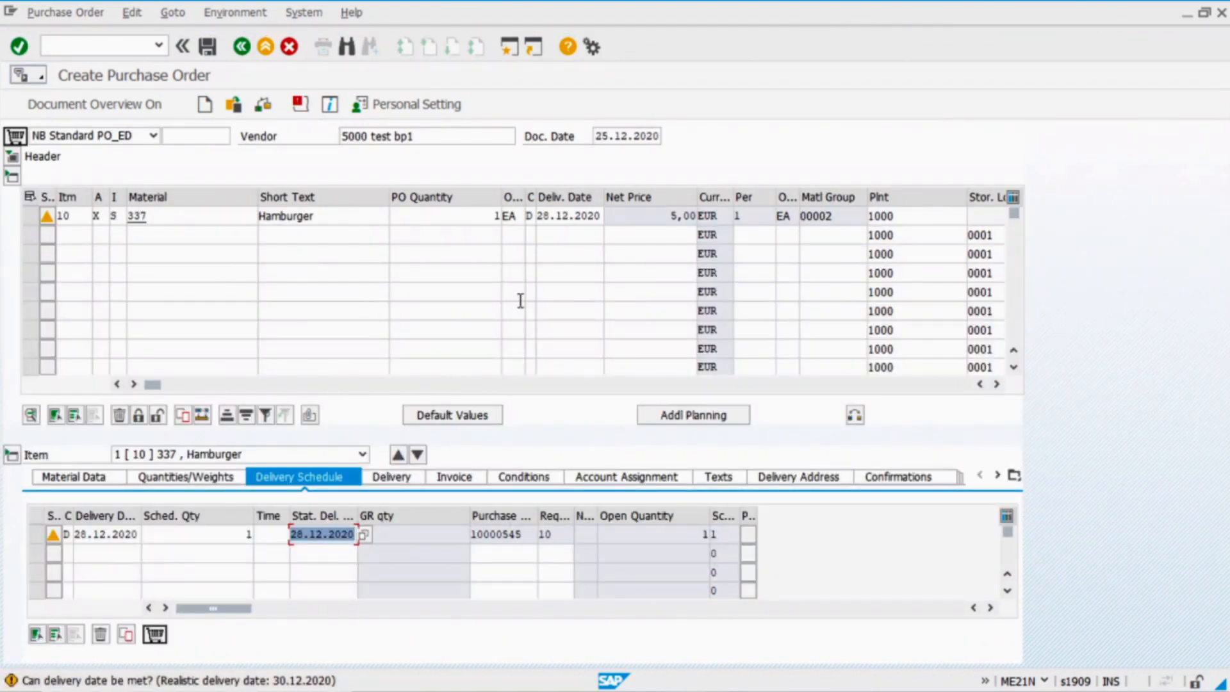
left_click(668, 214)
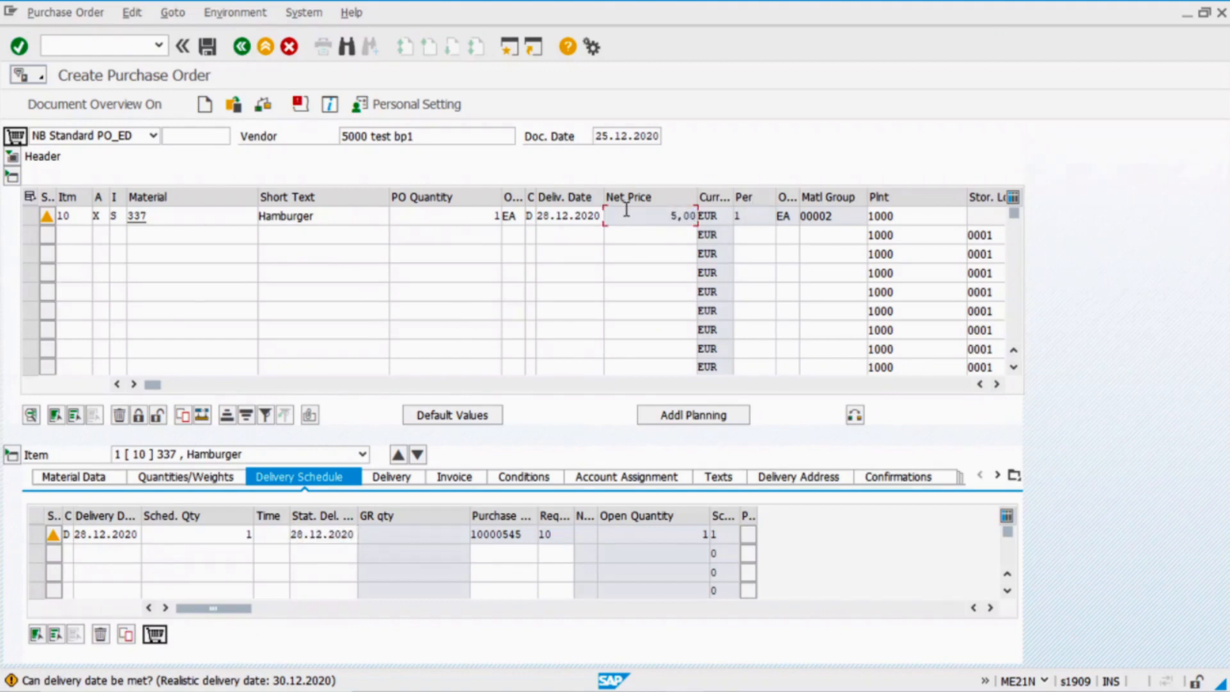
left_click(85, 482)
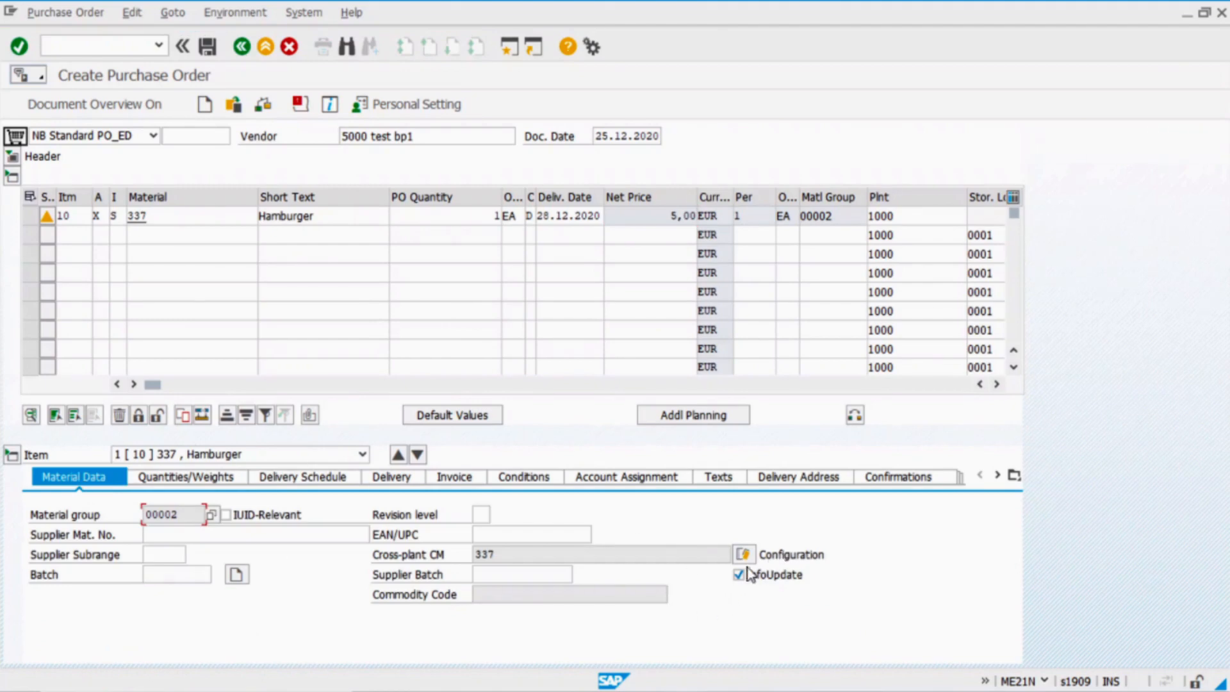
left_click(743, 555)
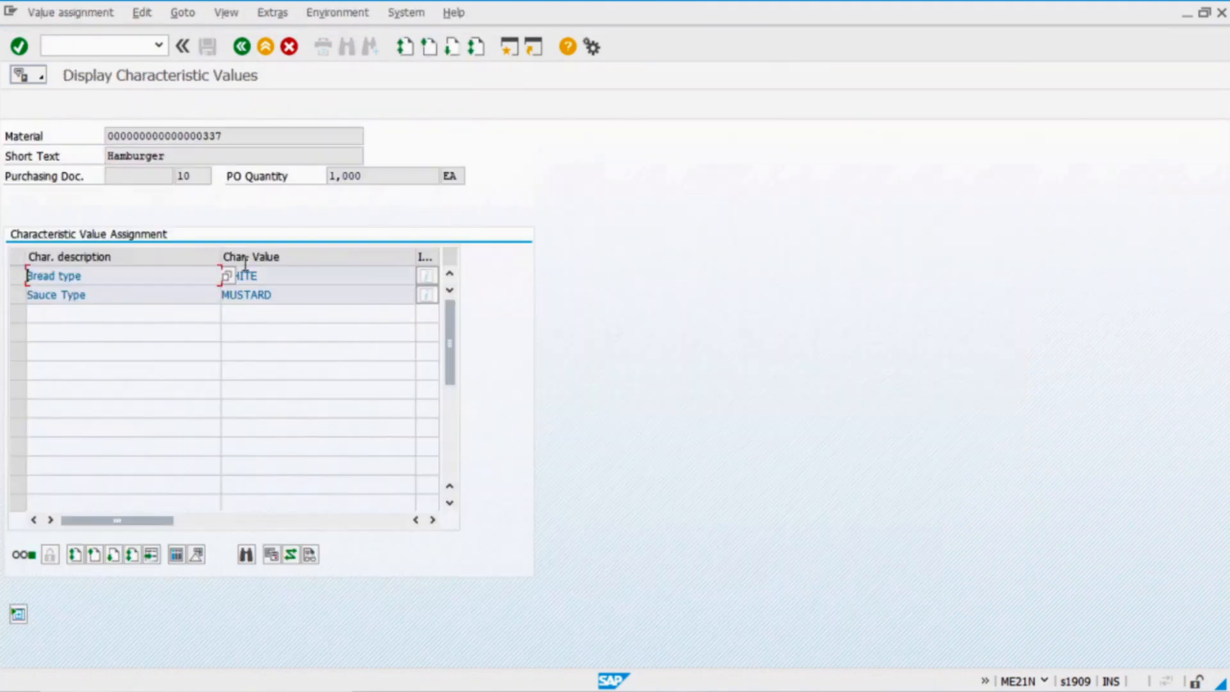
left_click(305, 277)
left_click(283, 295)
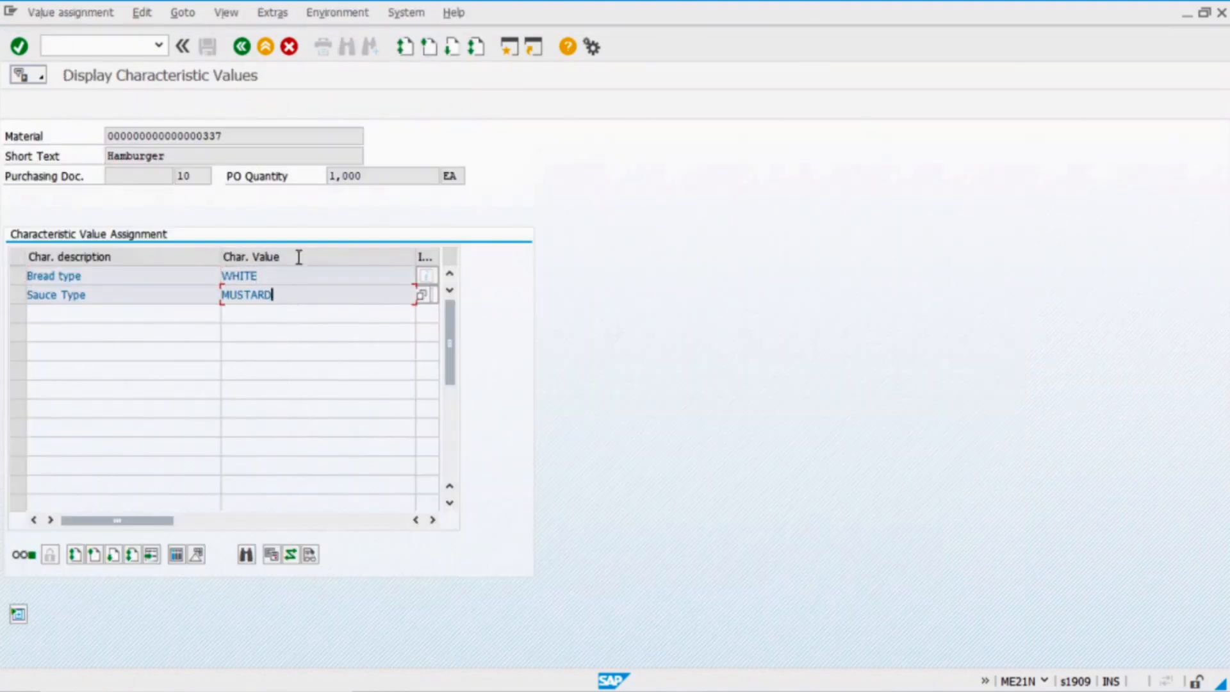
left_click(243, 51)
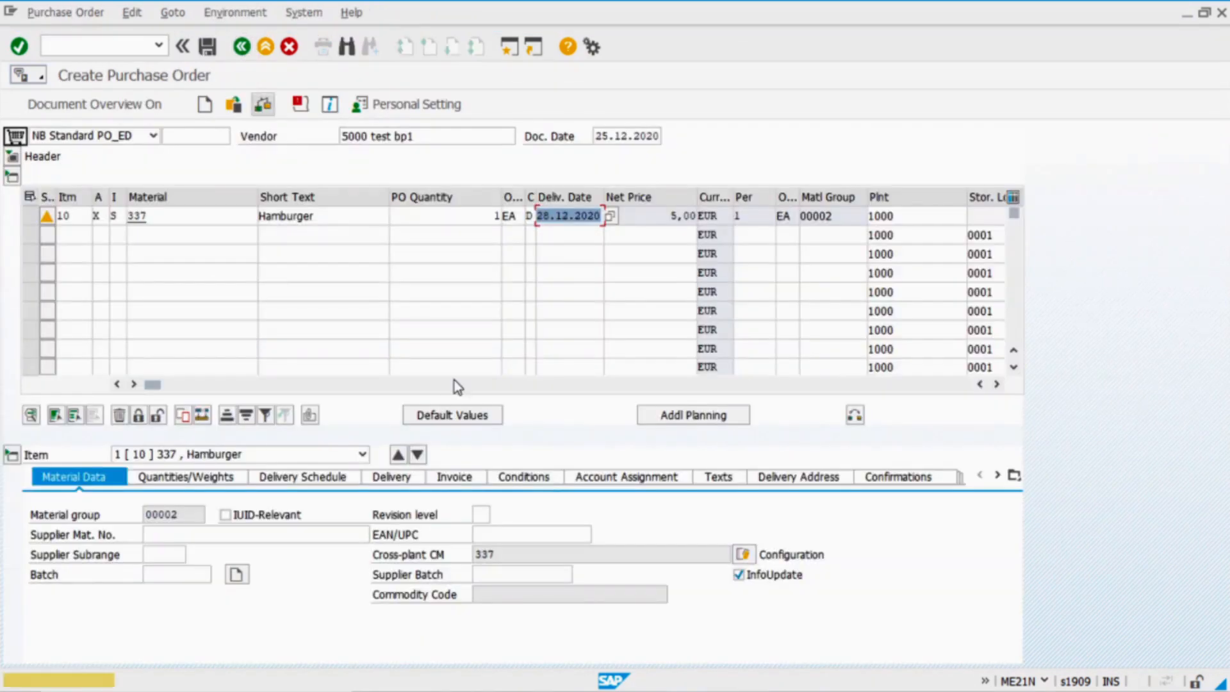
Check the item's Gross Price condition amount of 3,00 EUR
left_click(544, 481)
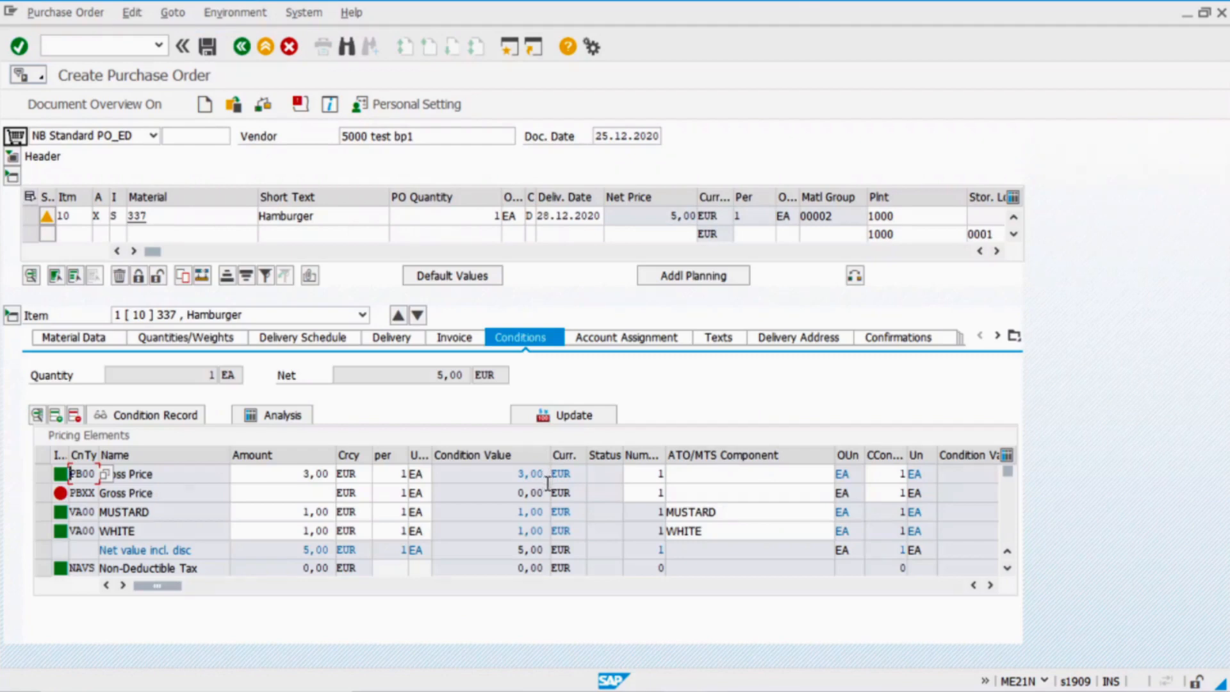
left_click(122, 474)
left_click(305, 474)
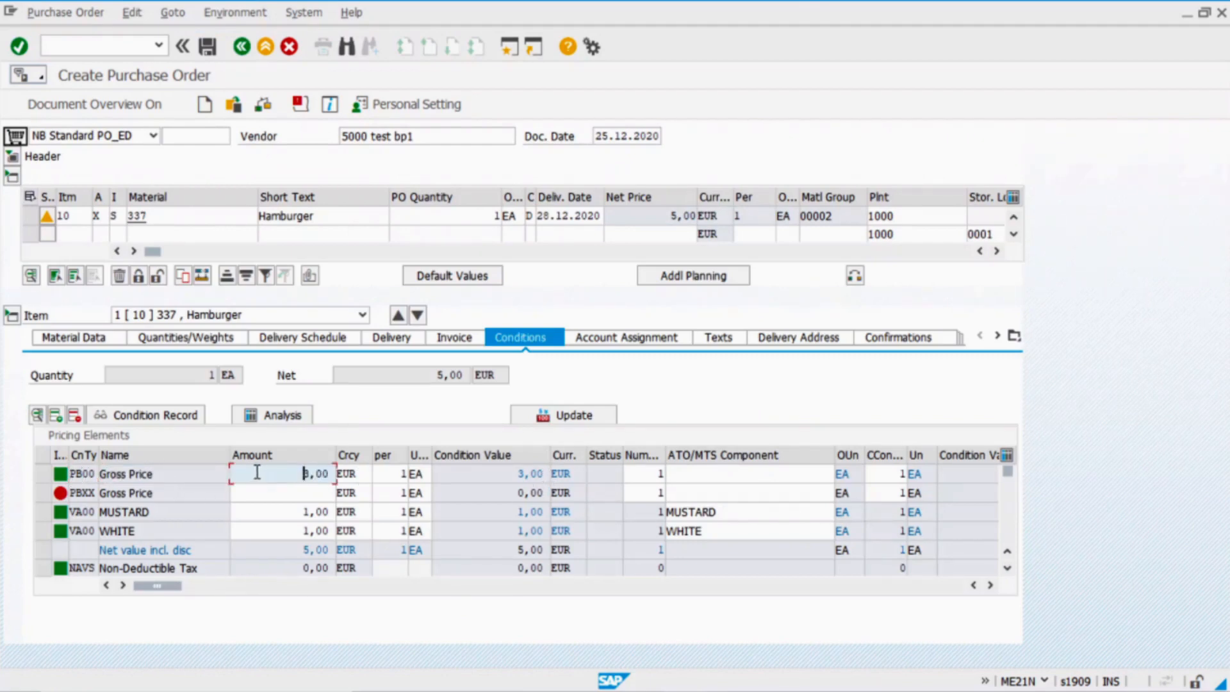
key("alt+Tab")
key("alt+Tab")
key("alt+Tab")
key("alt+Tab")
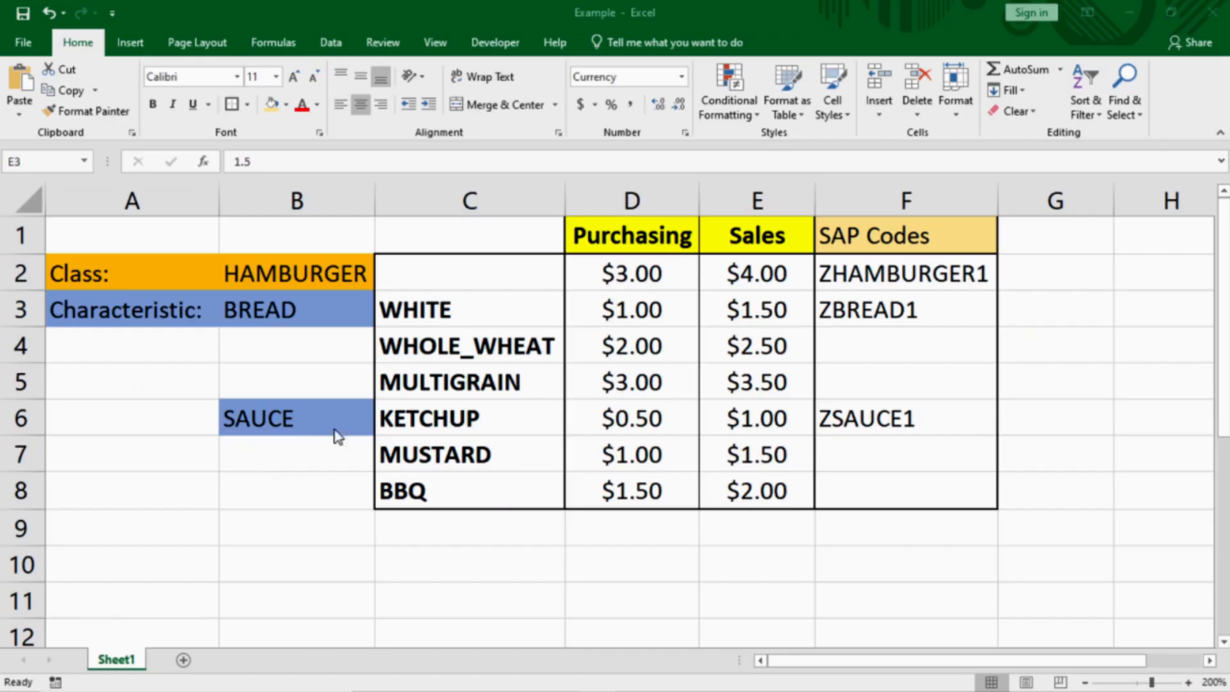
Compare the Excel purchasing prices: hamburger $3.00, WHITE $1.00, MUSTARD $1.00
left_click(639, 274)
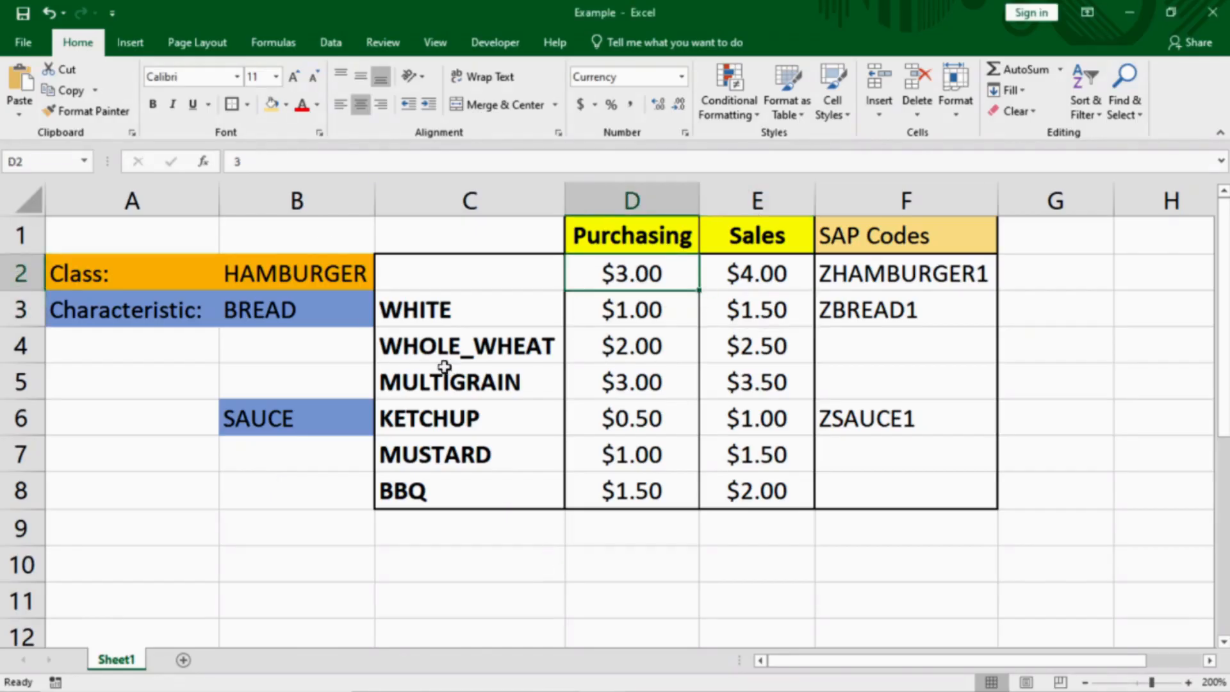
left_click(458, 313)
left_click(615, 314)
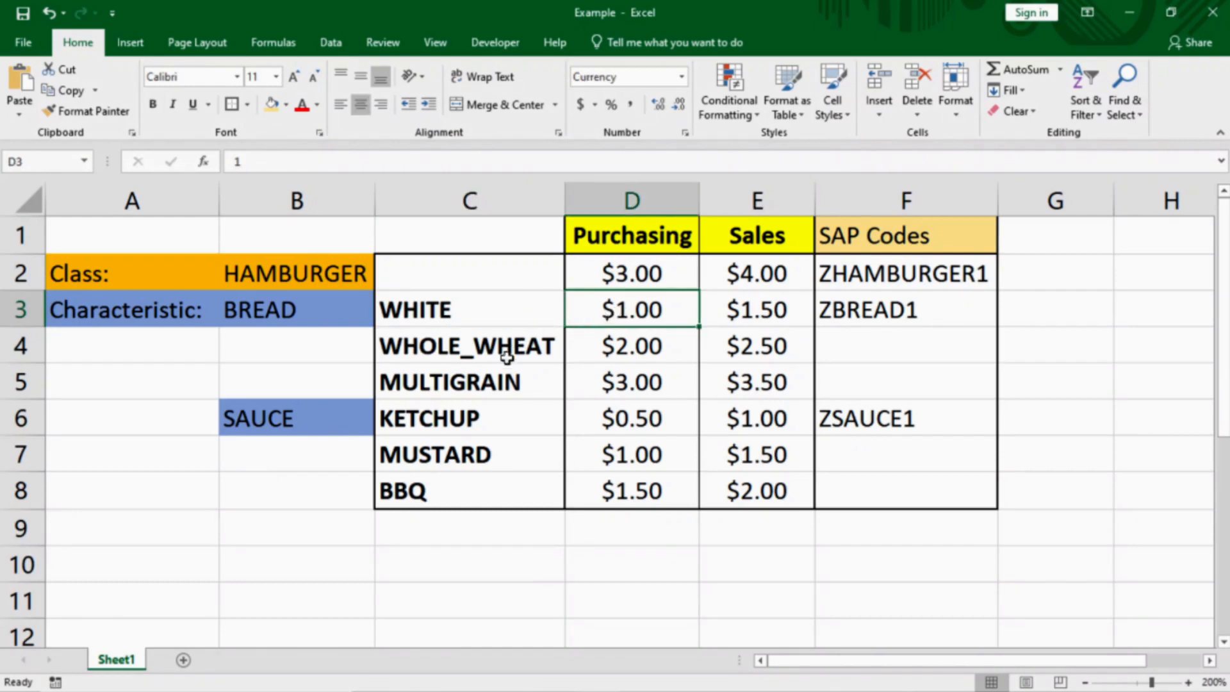
left_click(623, 455)
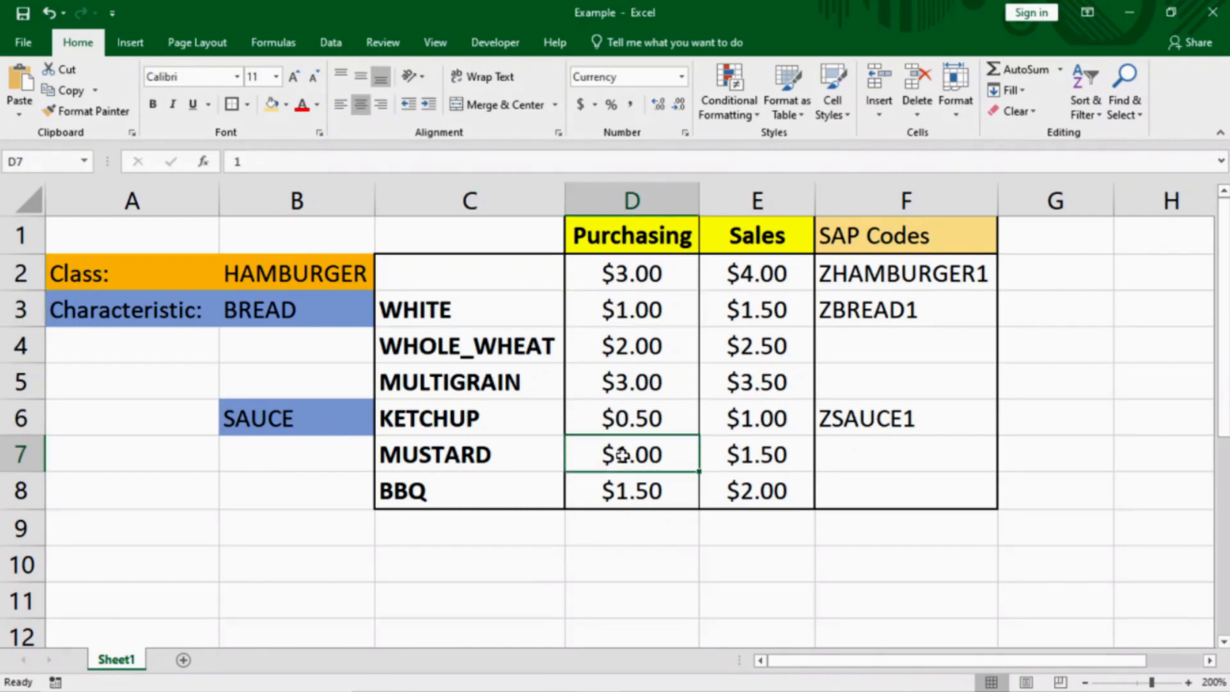
key("alt+Tab")
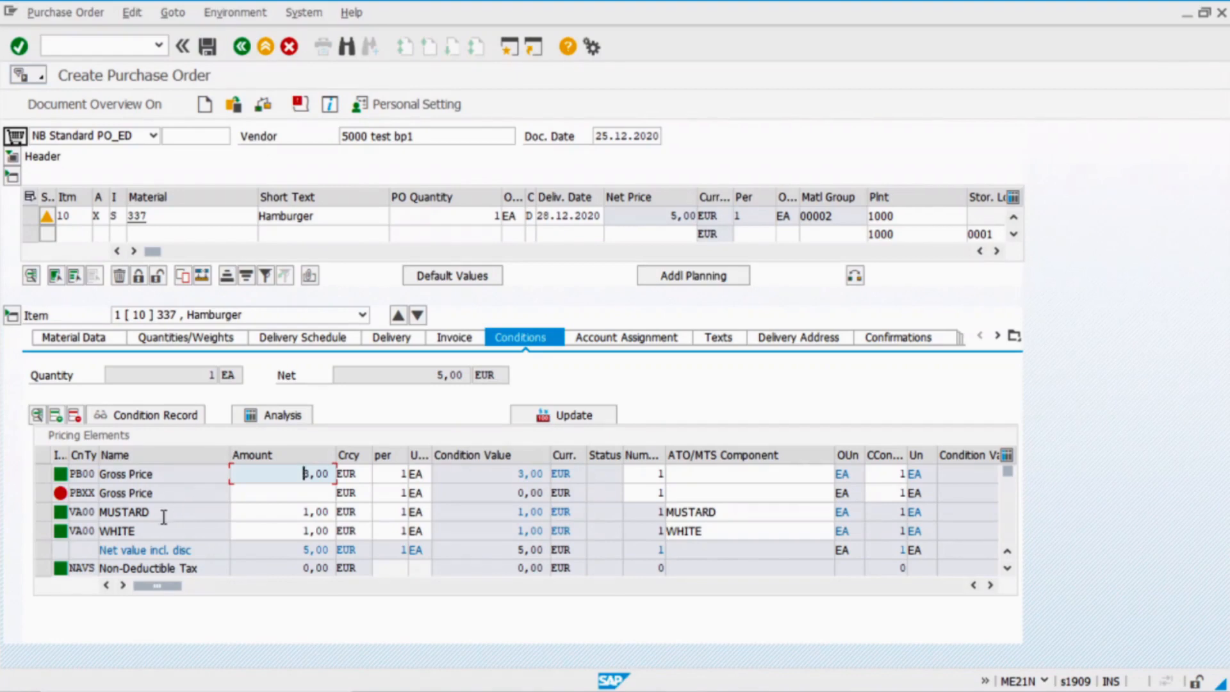
left_click_drag(173, 516, 106, 517)
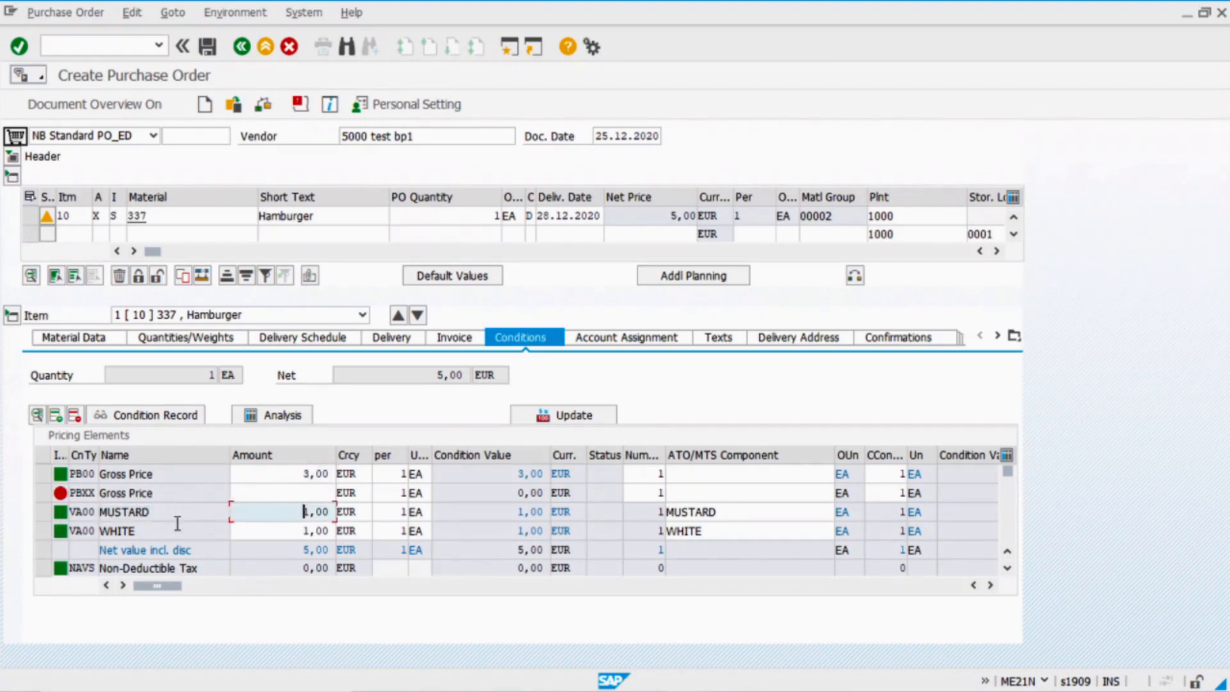
left_click_drag(151, 533, 28, 535)
left_click(298, 531)
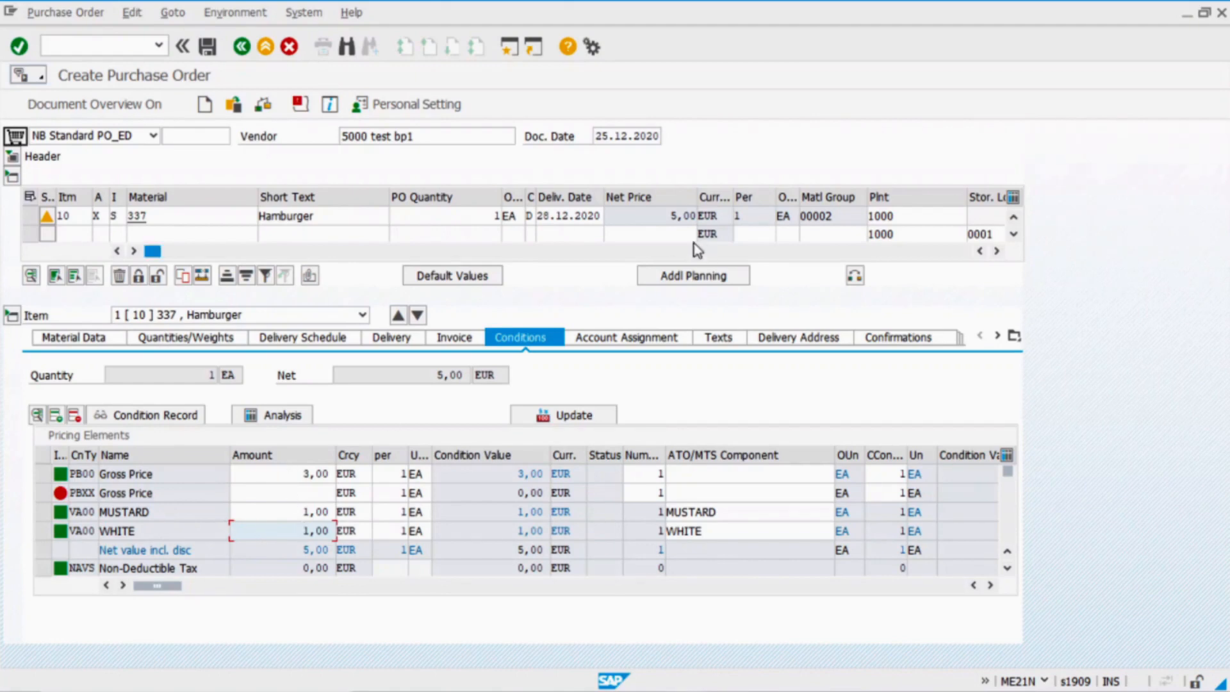
left_click(669, 216)
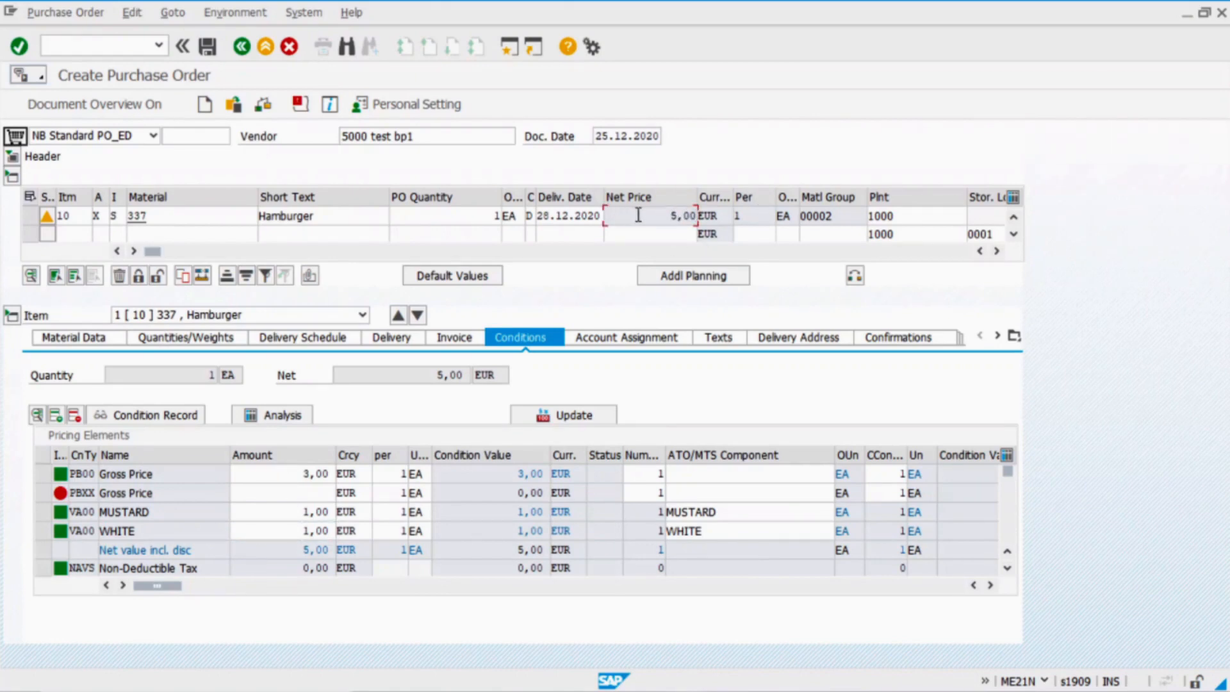
mouse_move(486, 690)
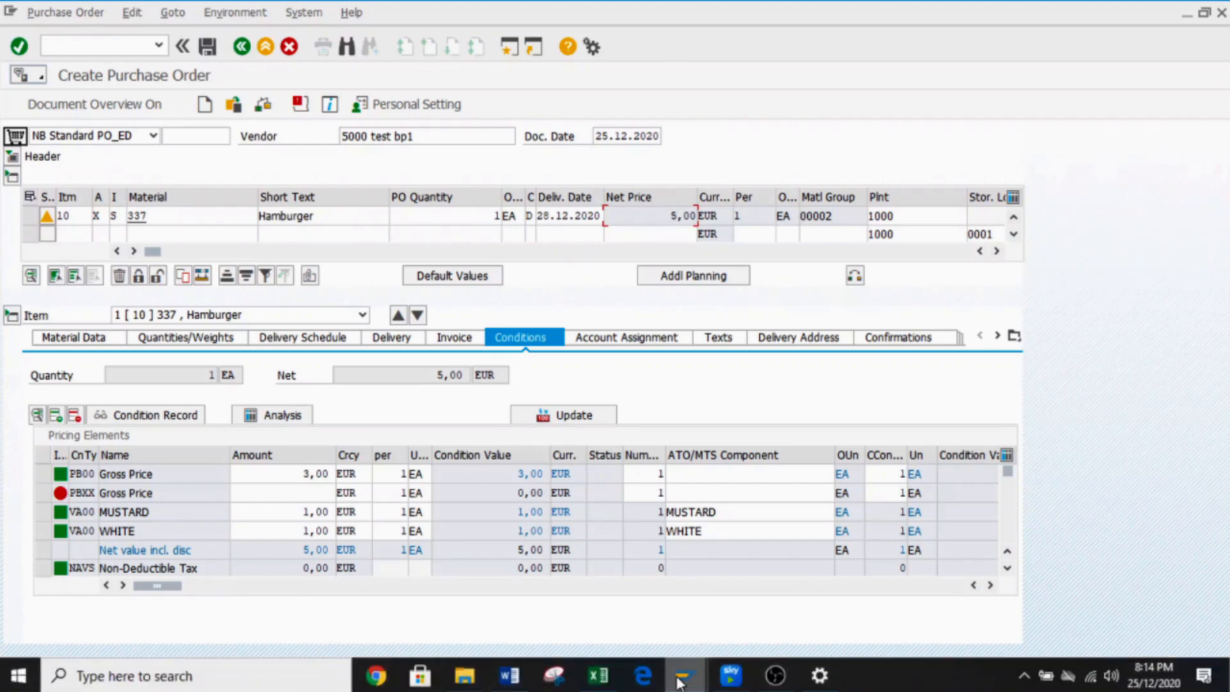
Confirm the sales order's 7,000 net price, then save the Hamburger purchase order
mouse_move(683, 684)
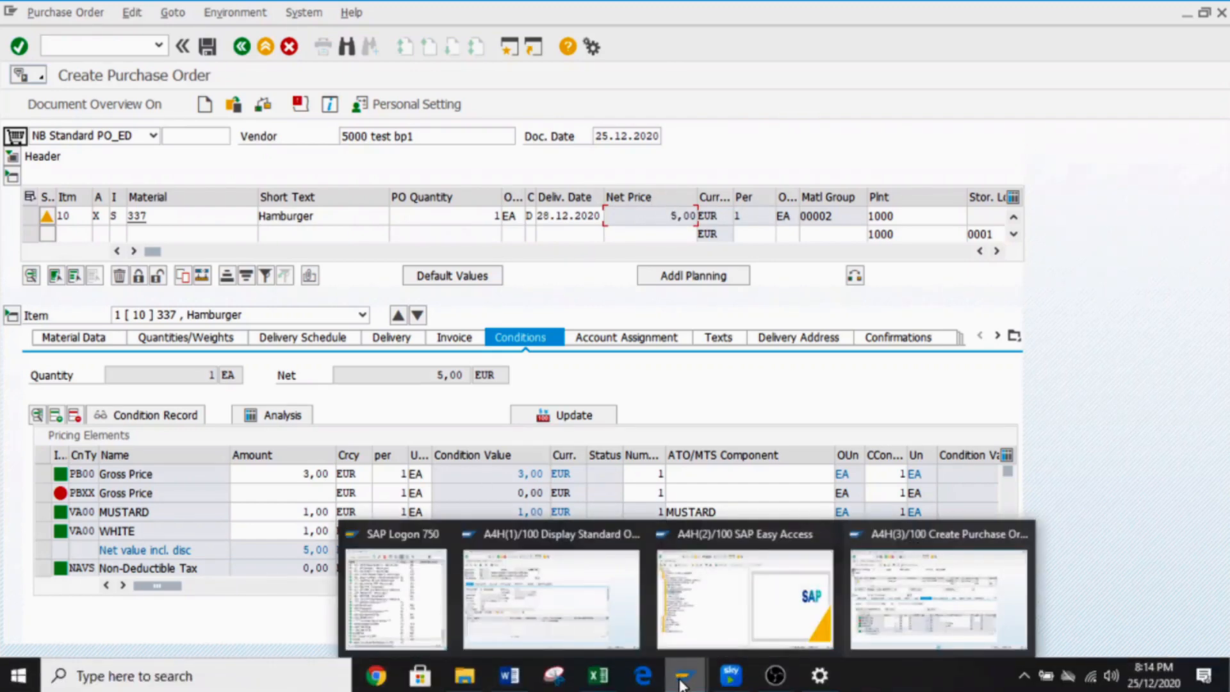
left_click(562, 587)
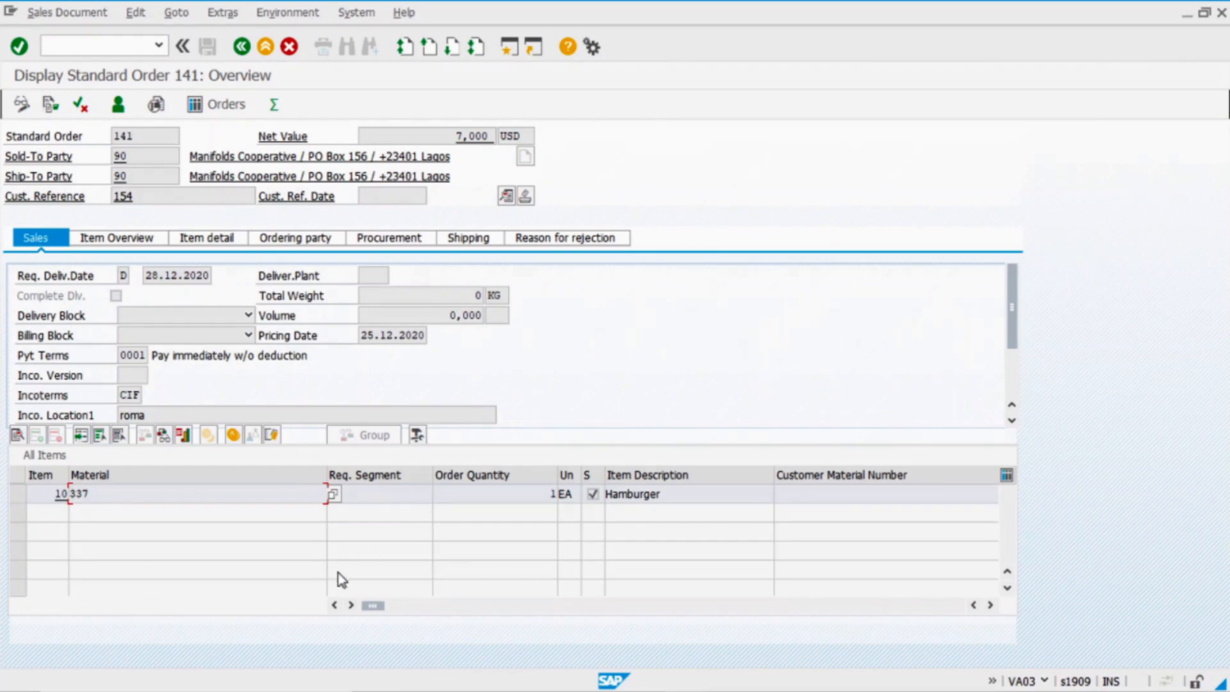
left_click_drag(378, 614, 551, 625)
left_click(795, 494)
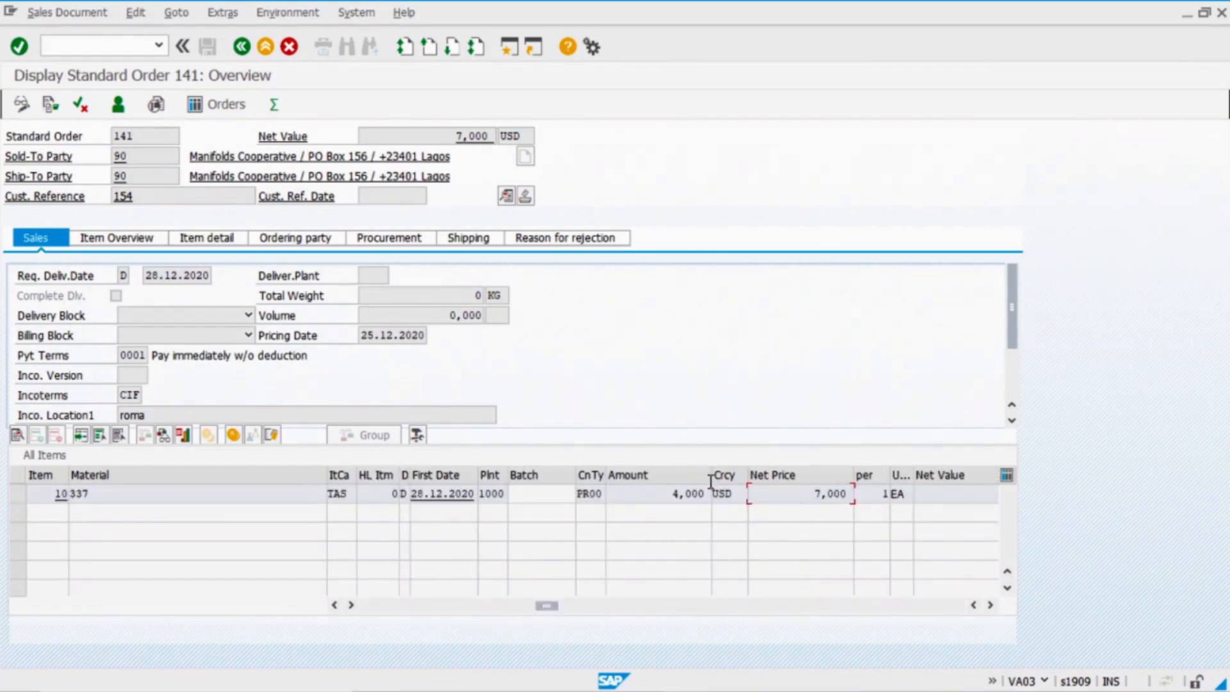
key("alt+Tab")
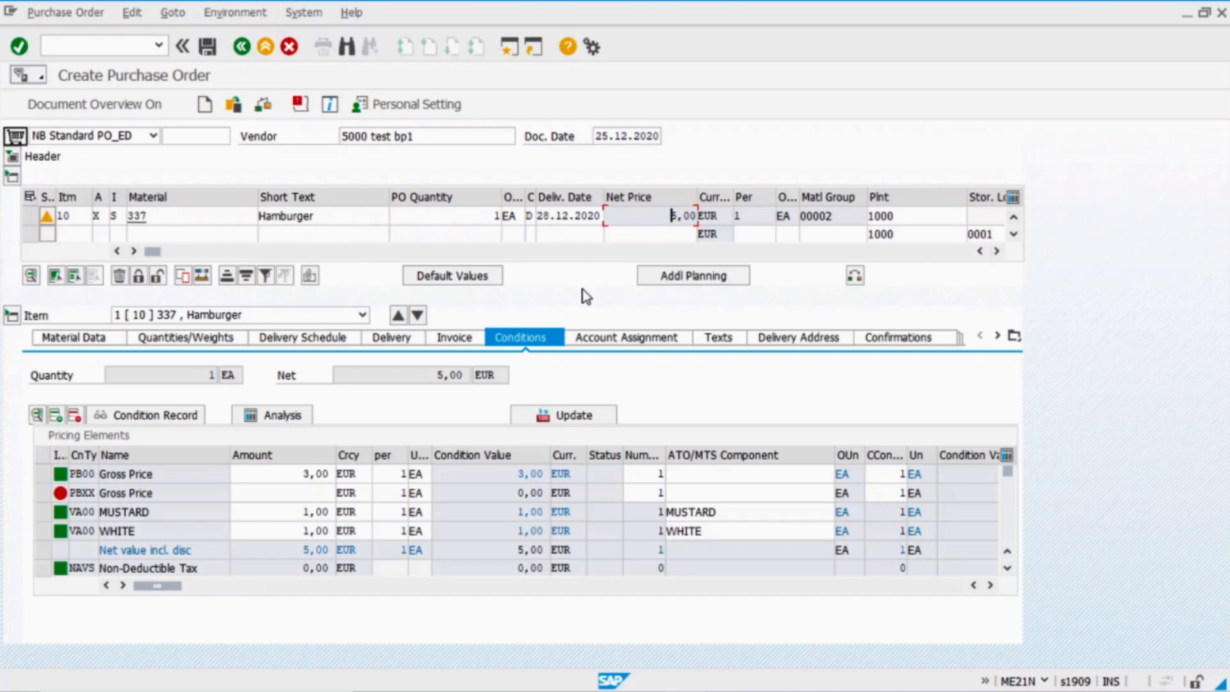
left_click(207, 48)
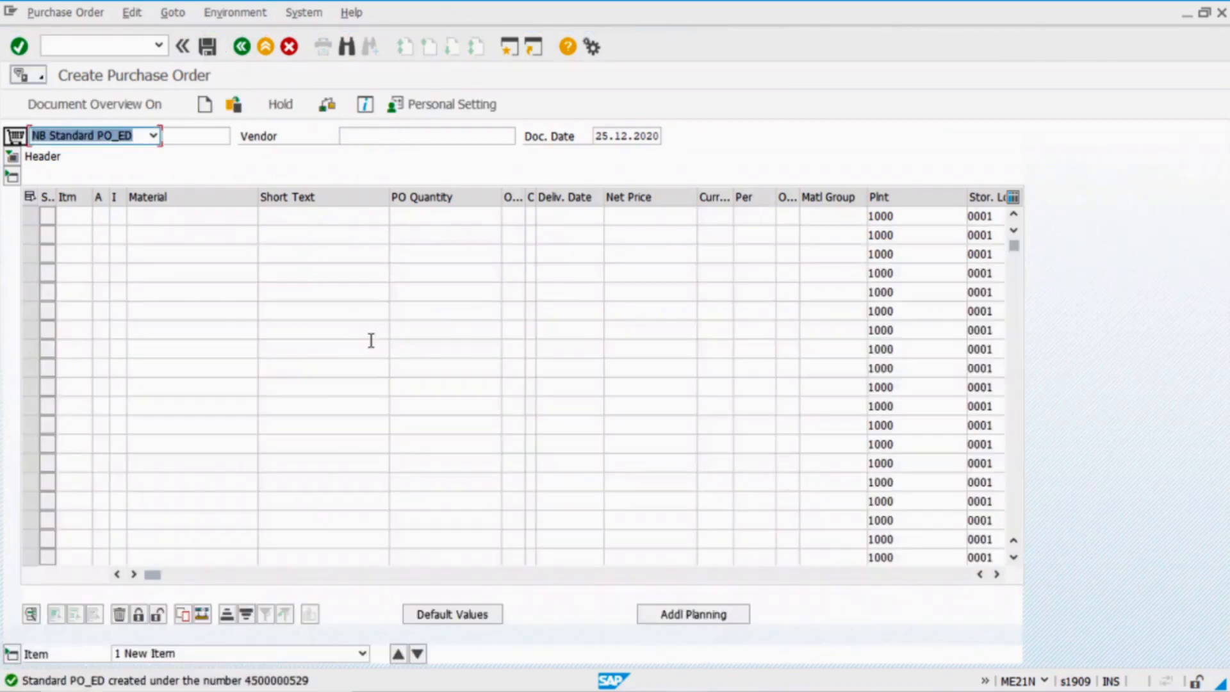
Start a standard OR sales order in VA01 with the sold-to party and a customer reference
key("alt+Tab")
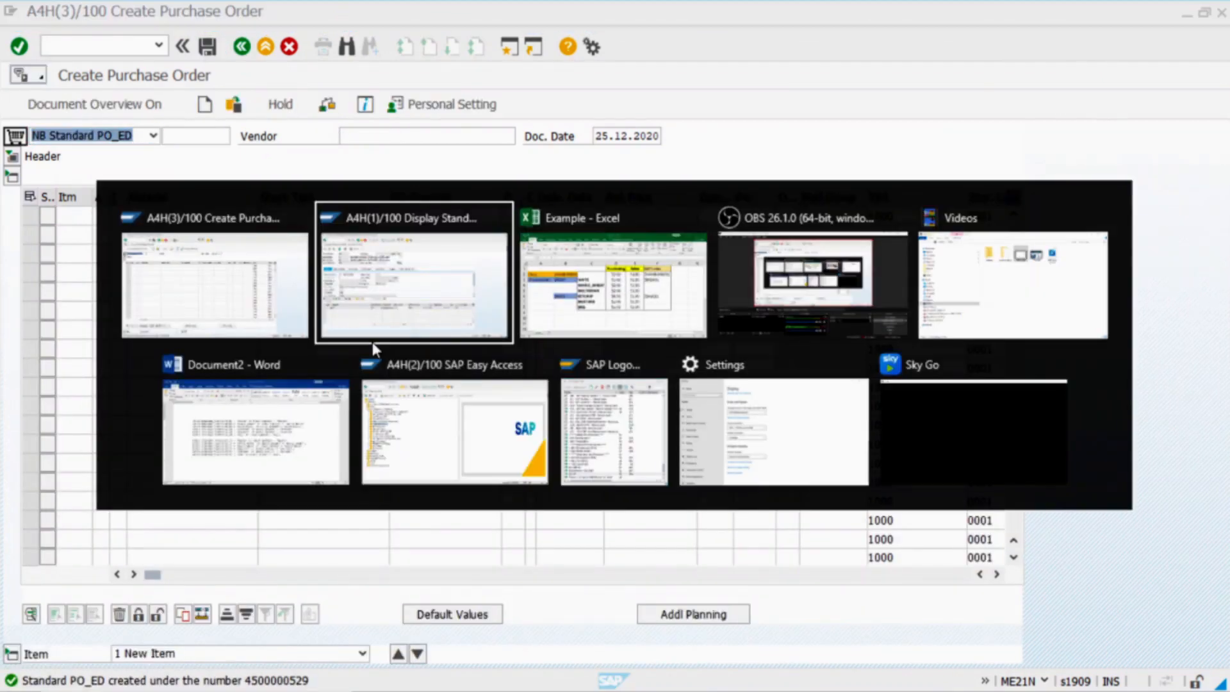
left_click(112, 47)
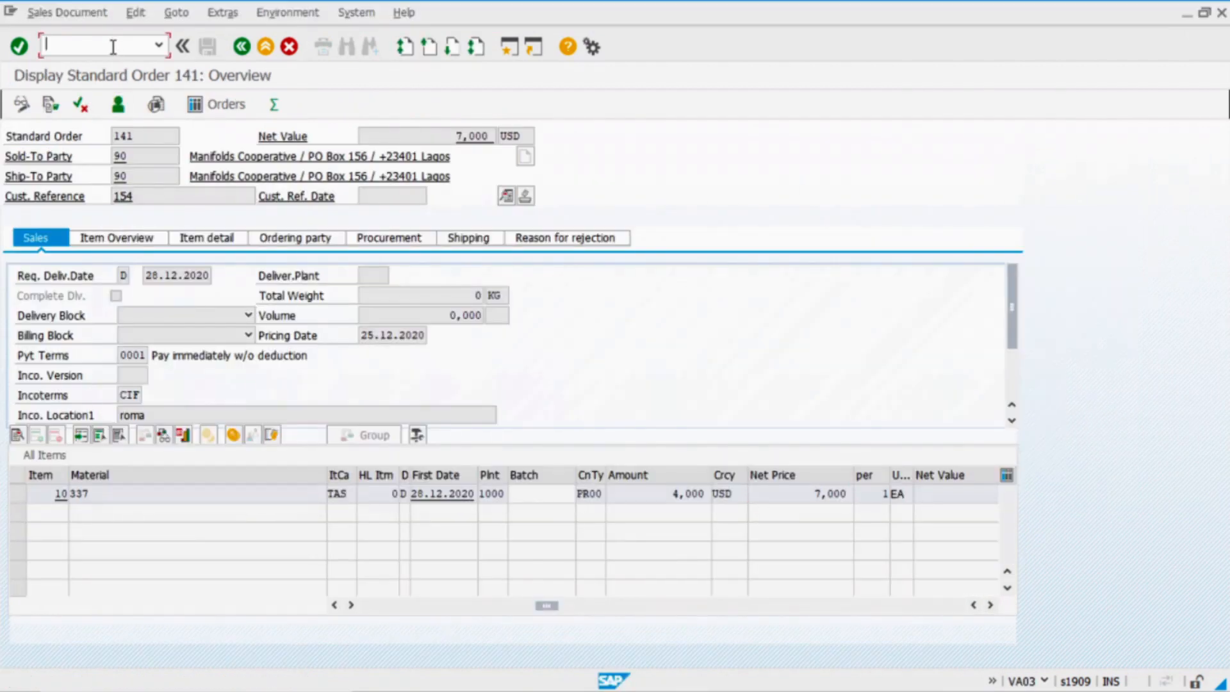
key("Return")
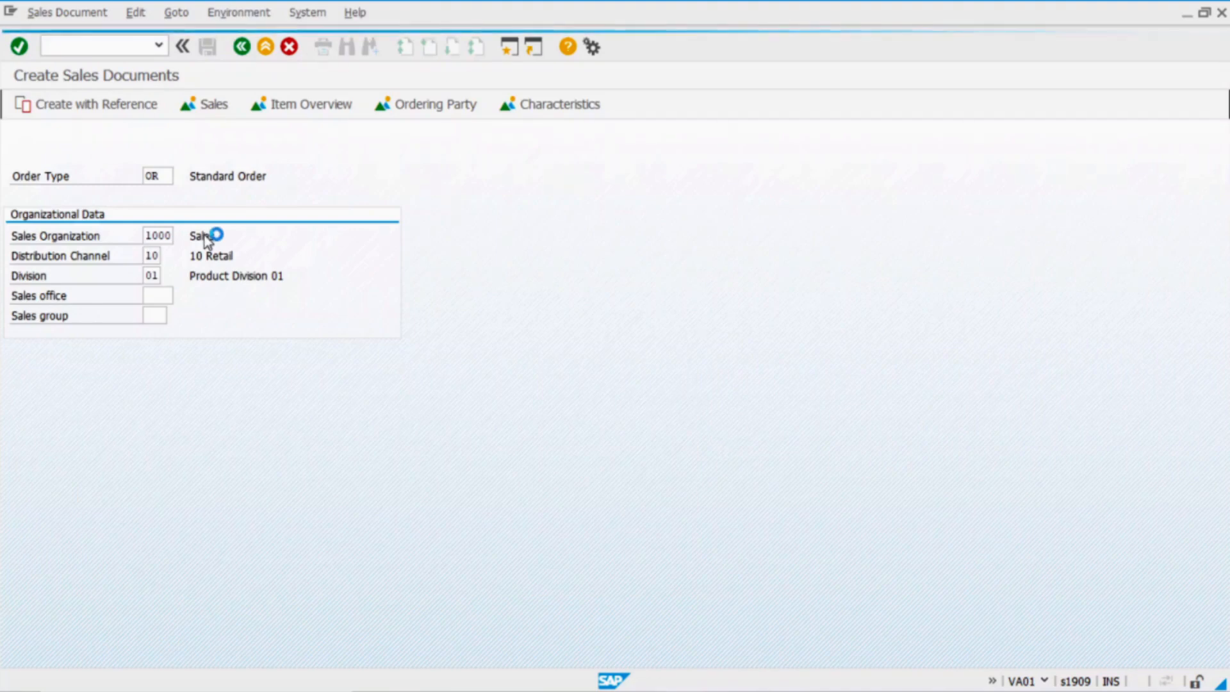
key("Return")
type("90")
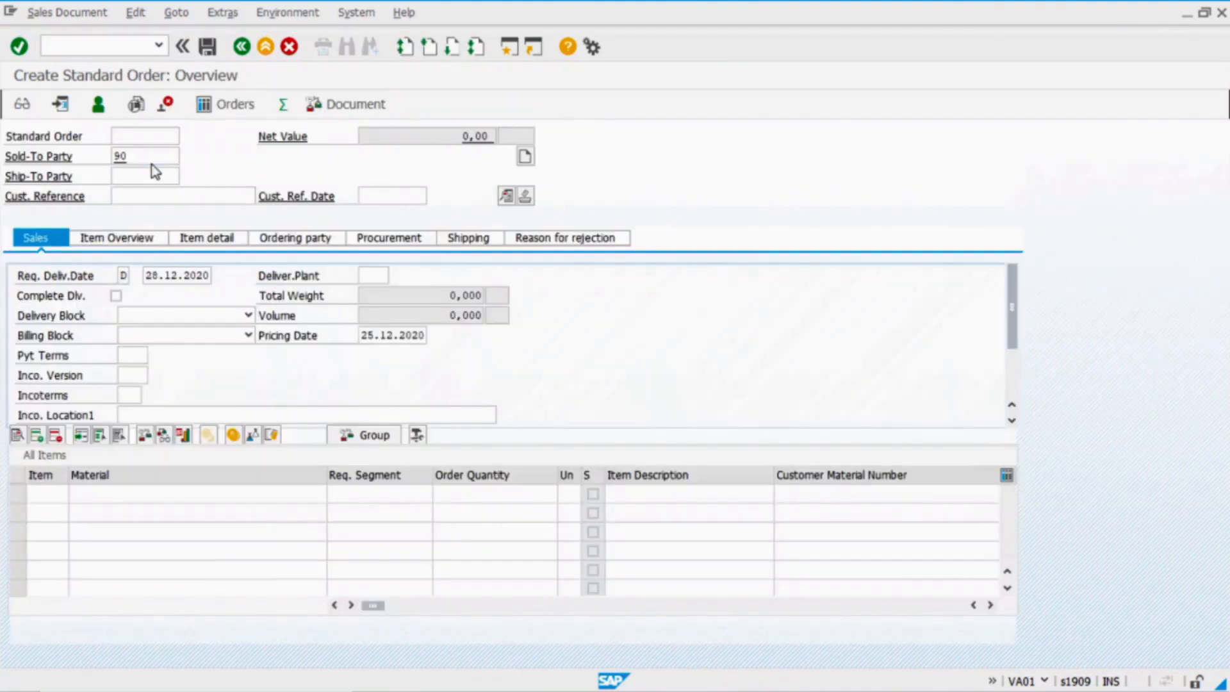
key("Return")
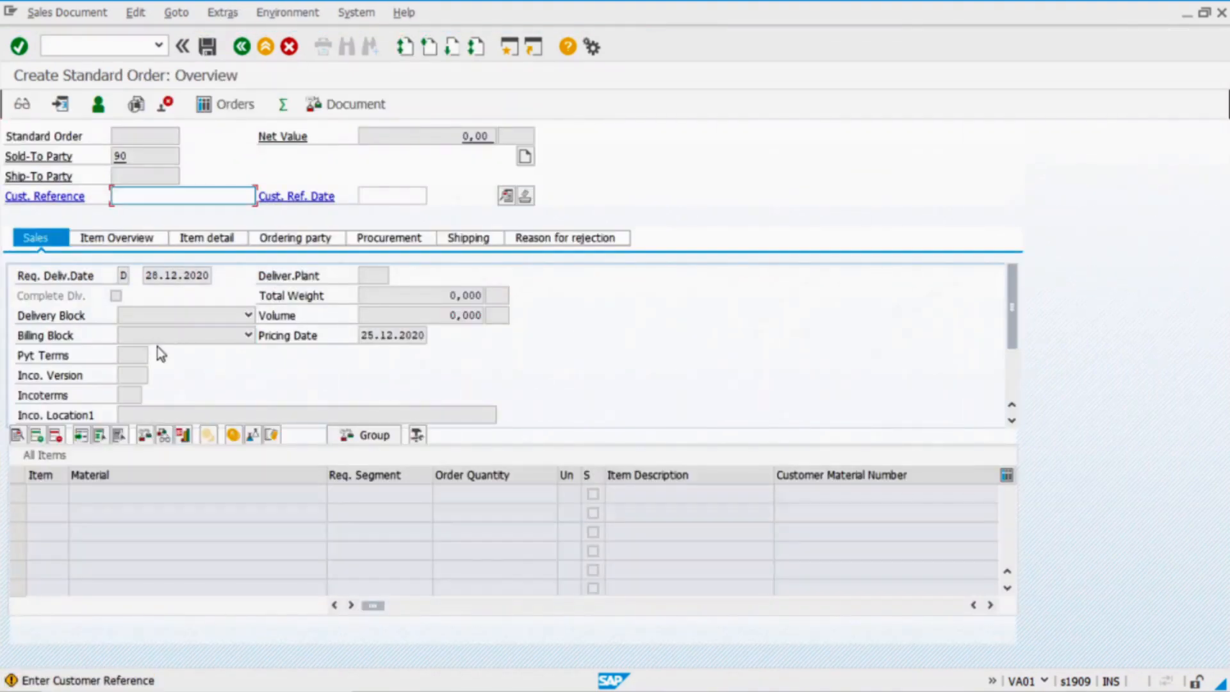
type("154")
key("Return")
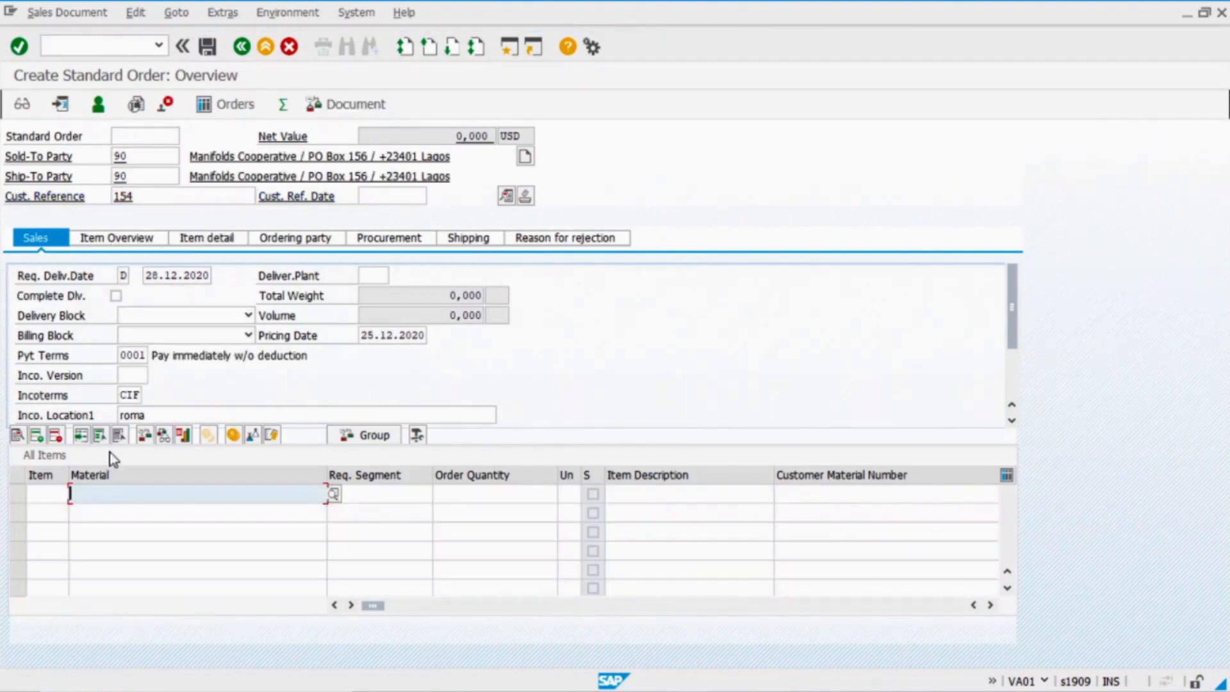
Add an item for material 337, quantity 1, at plant 1000
left_click(136, 501)
left_click(128, 513)
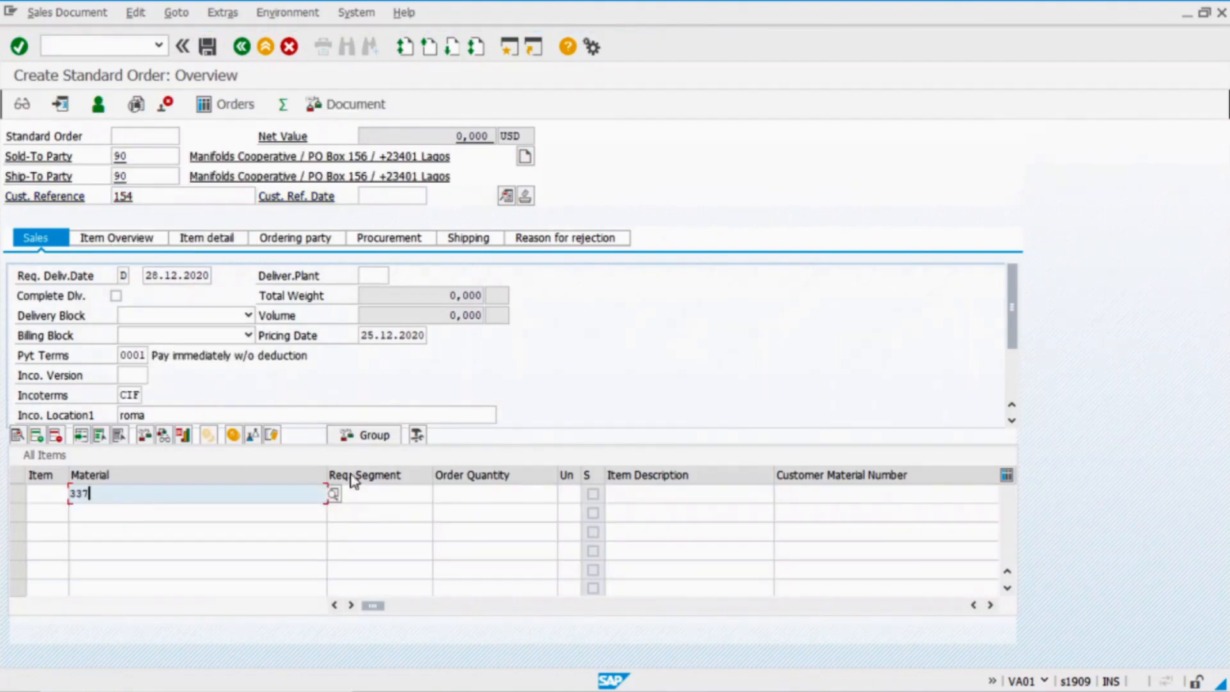
left_click(492, 497)
key("Tab")
key("Tab")
key("Tab")
key("Tab")
key("Tab")
key("Tab")
key("Tab")
key("Tab")
key("Tab")
key("Tab")
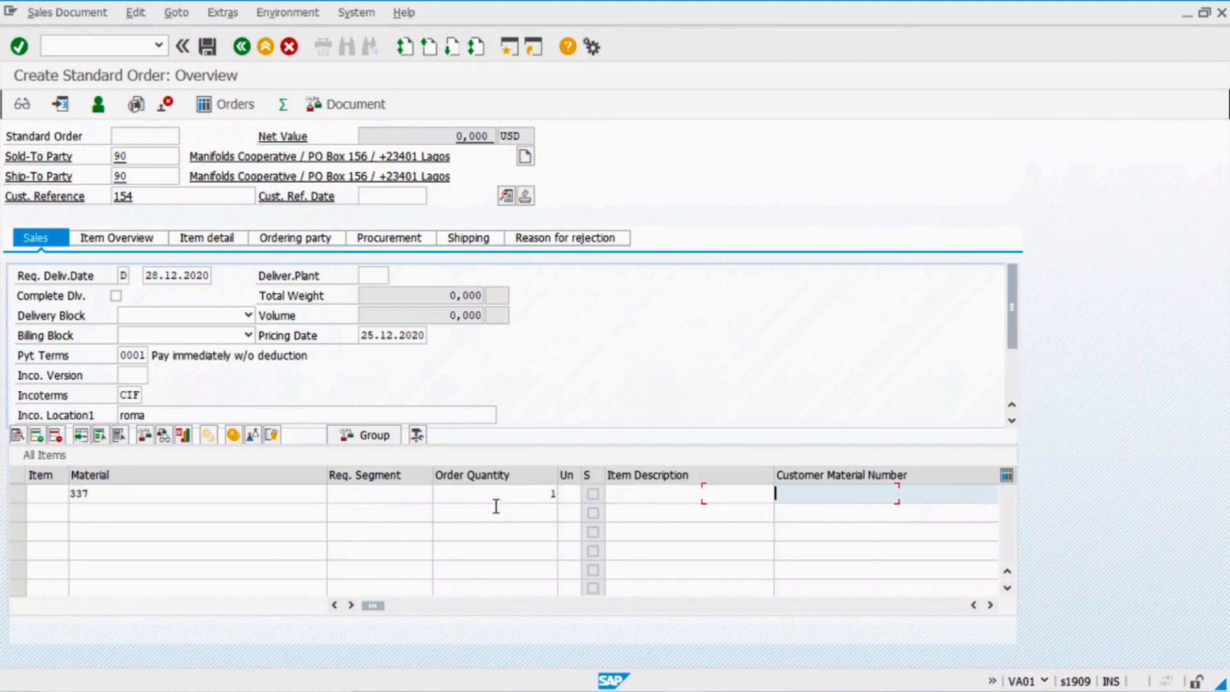
key("Tab")
type("100")
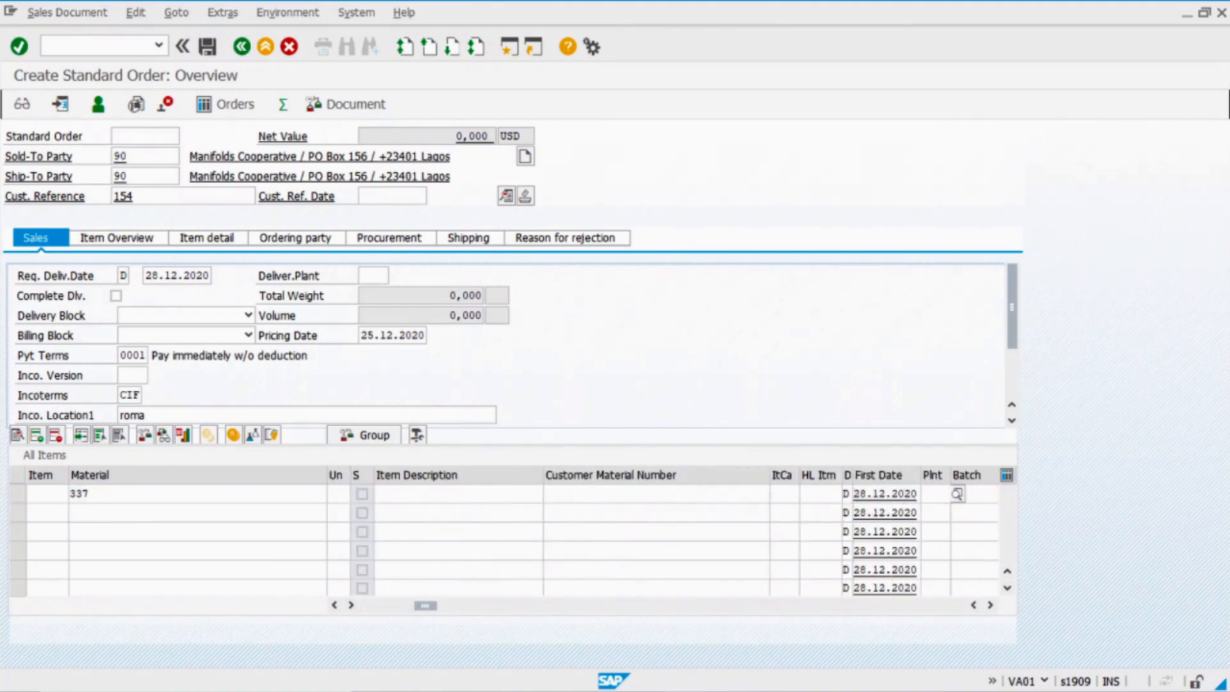
type("0")
key("Return")
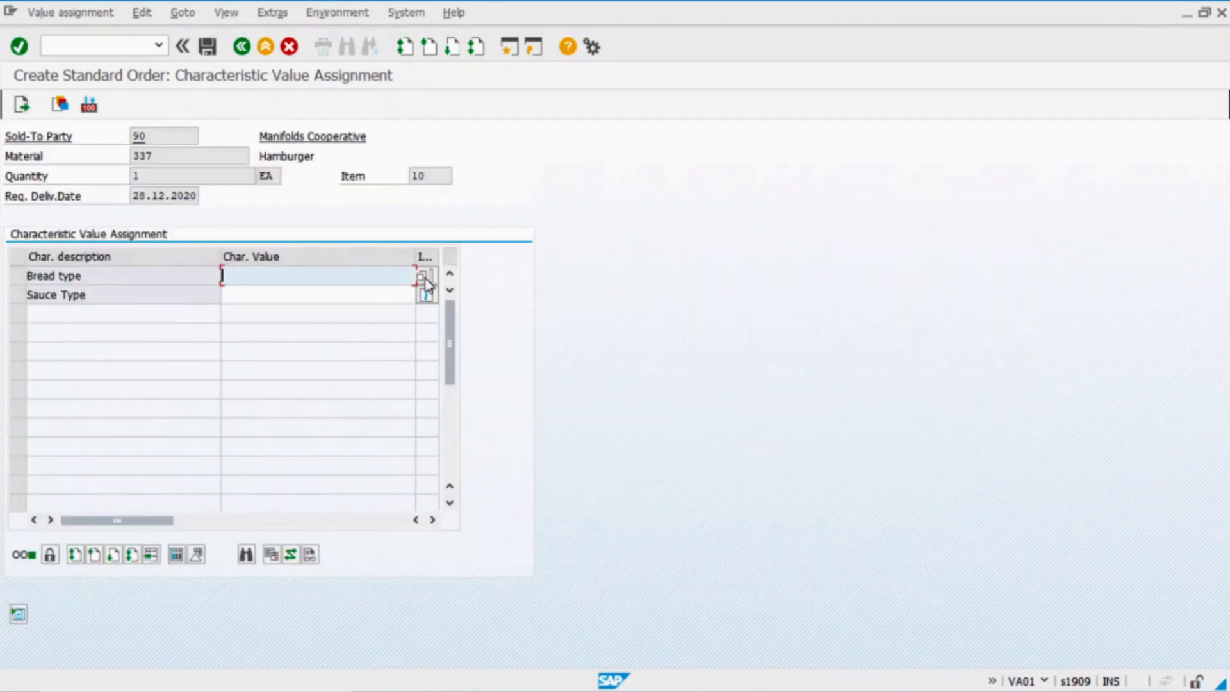
Configure the hamburger with MULTIGRAIN bread and BBQ sauce
left_click(426, 280)
left_click(41, 401)
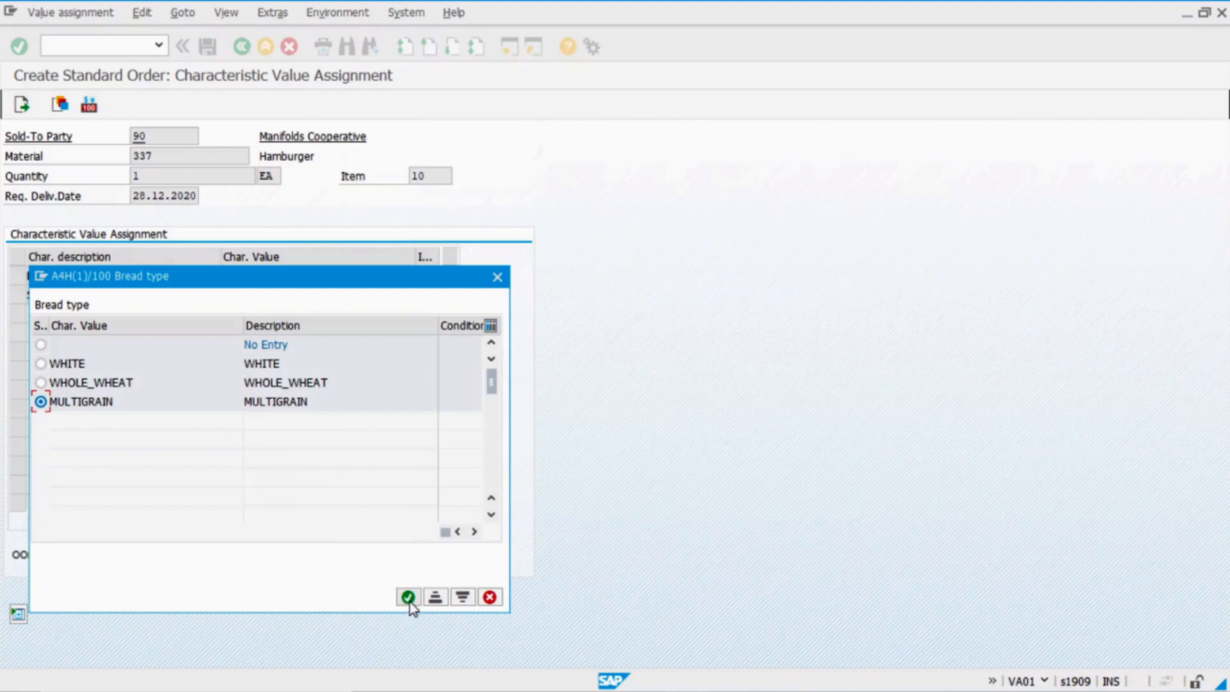
left_click(408, 597)
left_click(261, 294)
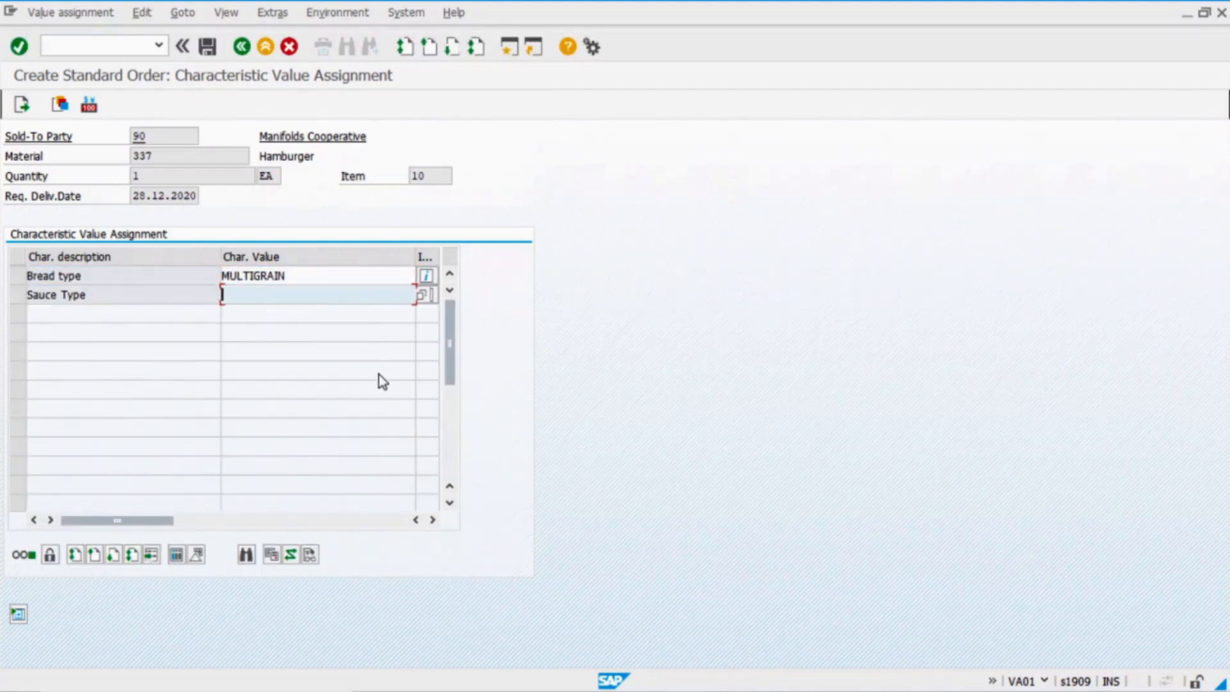
left_click(422, 295)
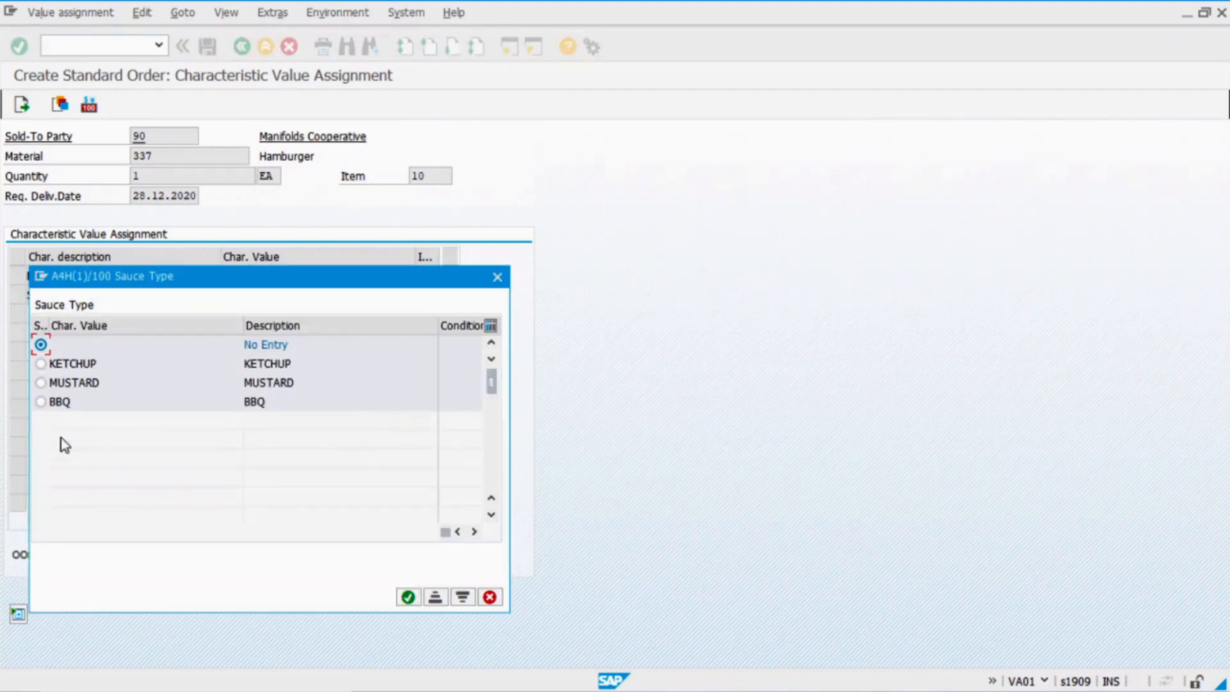
left_click(41, 402)
left_click(399, 599)
Accept the proposed delivery date and verify the item's 9,500 net price
left_click(26, 107)
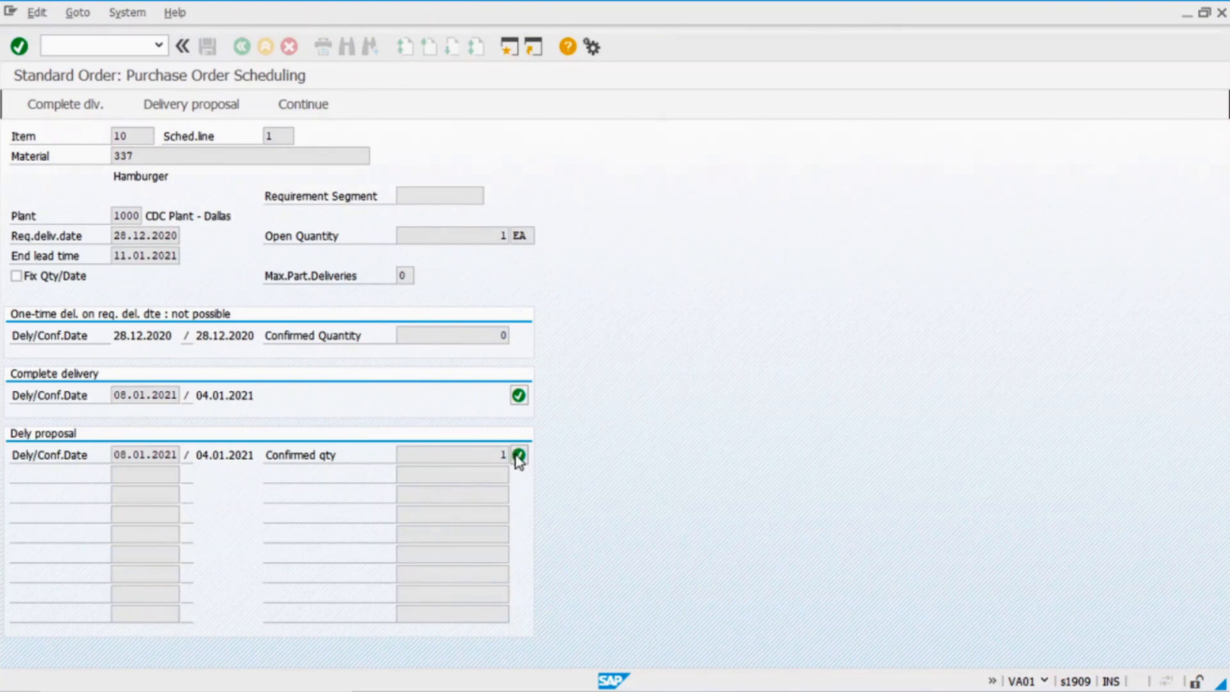
left_click(519, 454)
left_click_drag(427, 612, 610, 614)
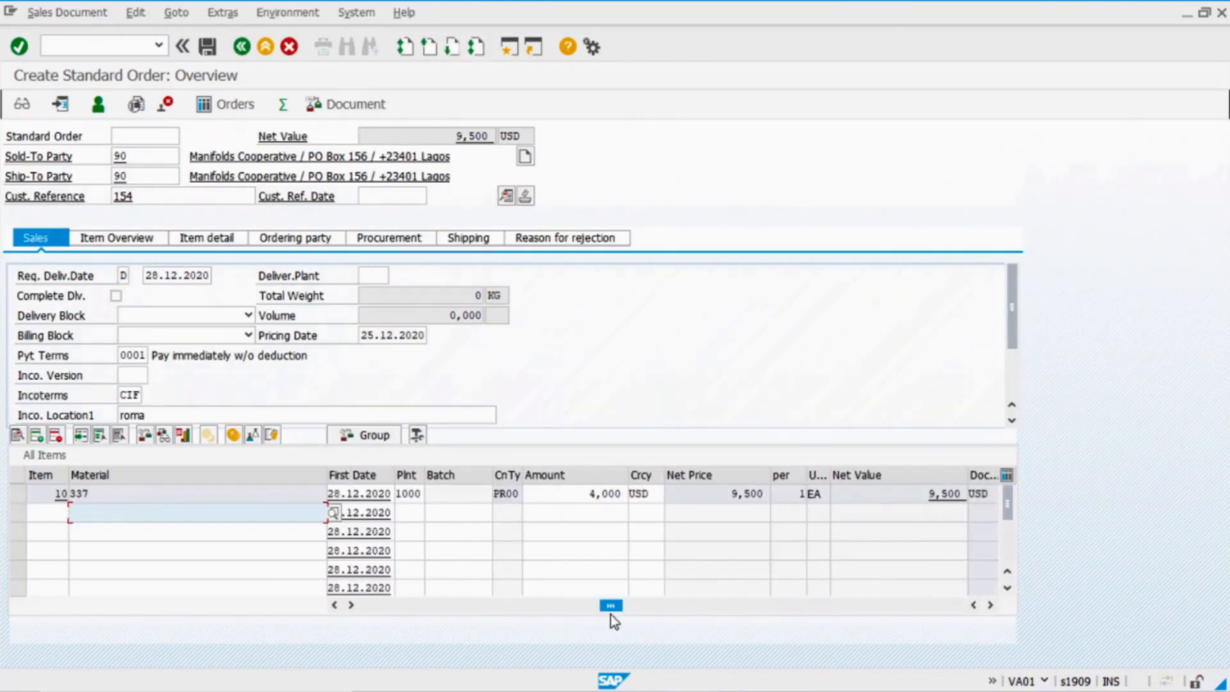
left_click(561, 495)
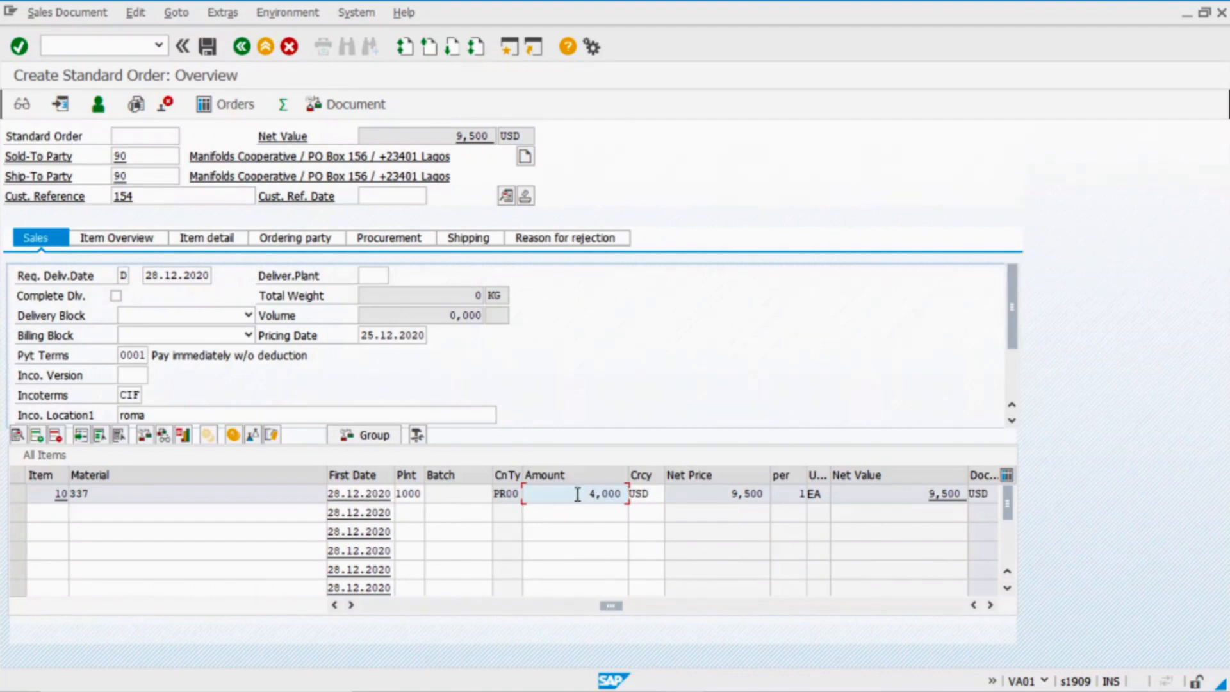
left_click(695, 495)
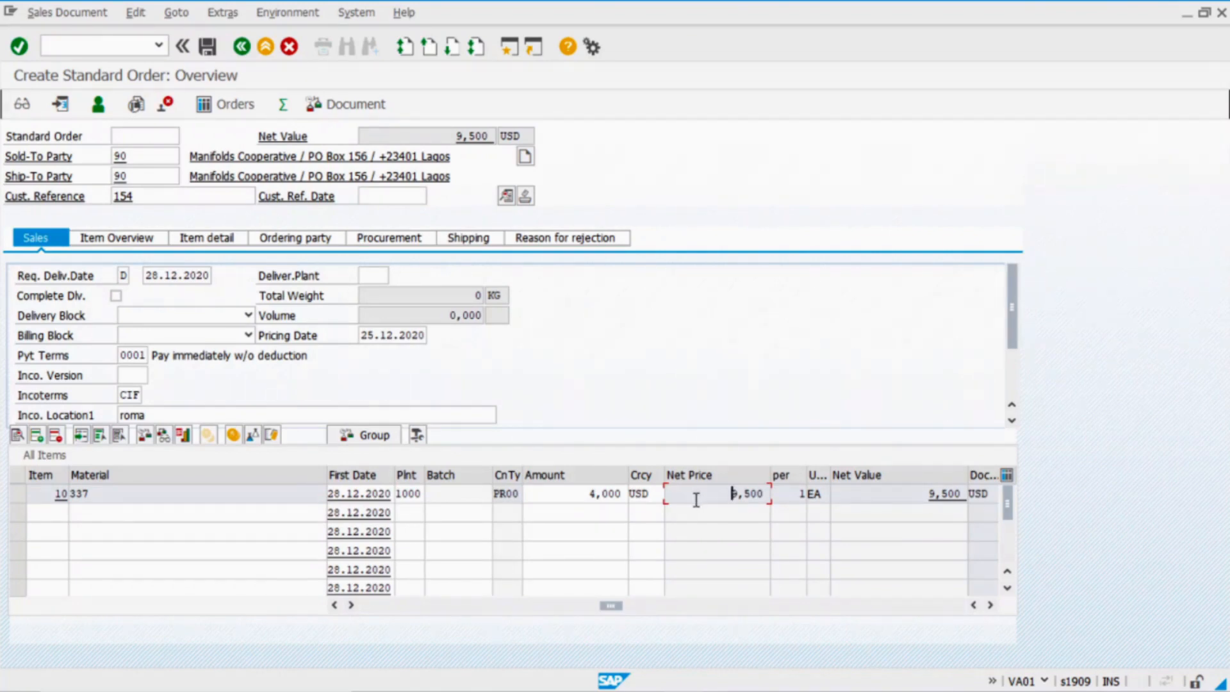
key("alt+Tab")
key("alt+Tab")
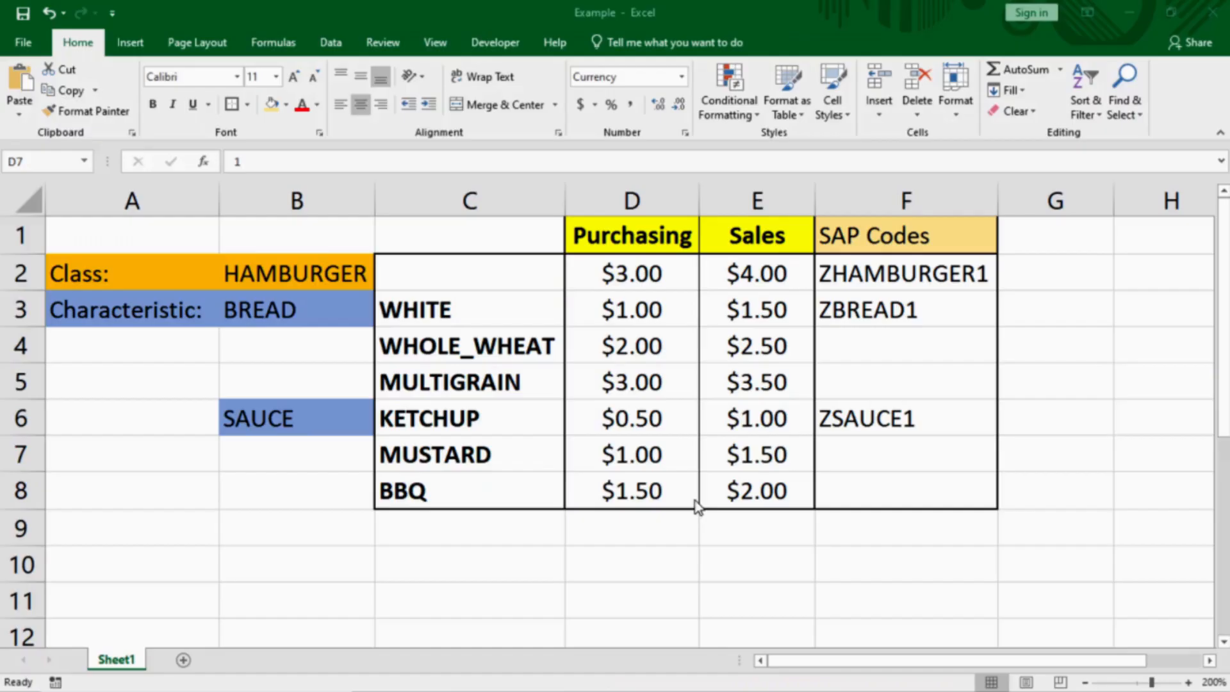
Read the Excel sales prices: MULTIGRAIN $3.50 and BBQ $2.00
left_click(506, 386)
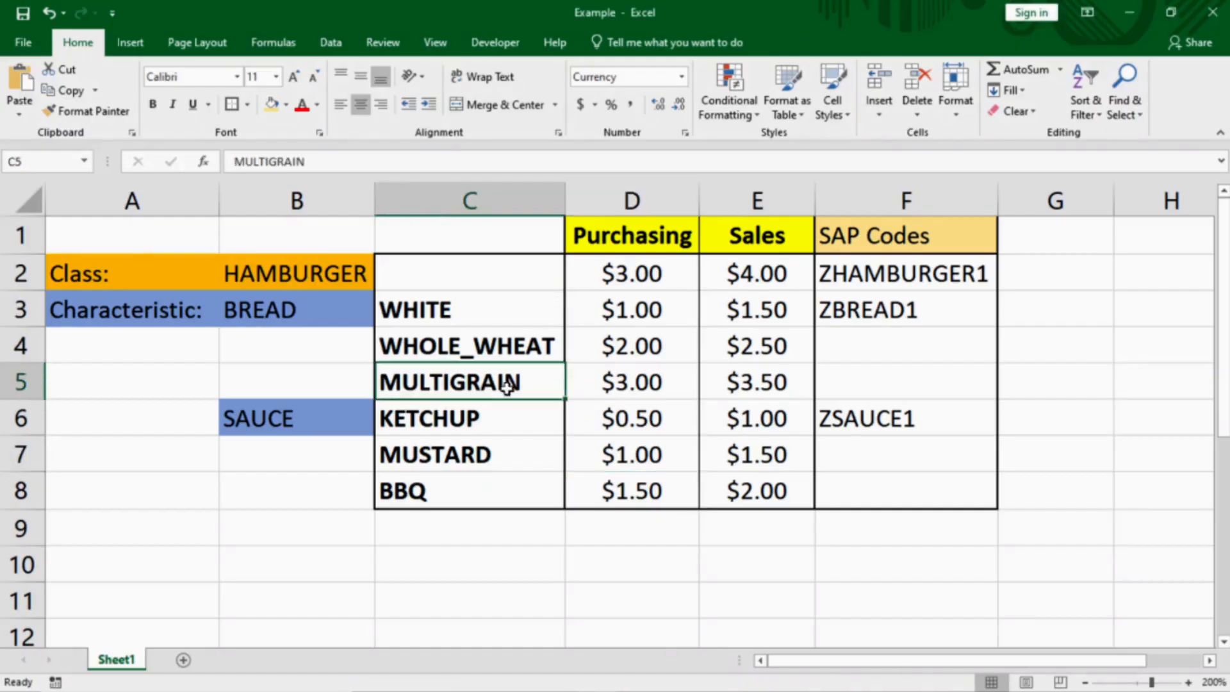
left_click(743, 383)
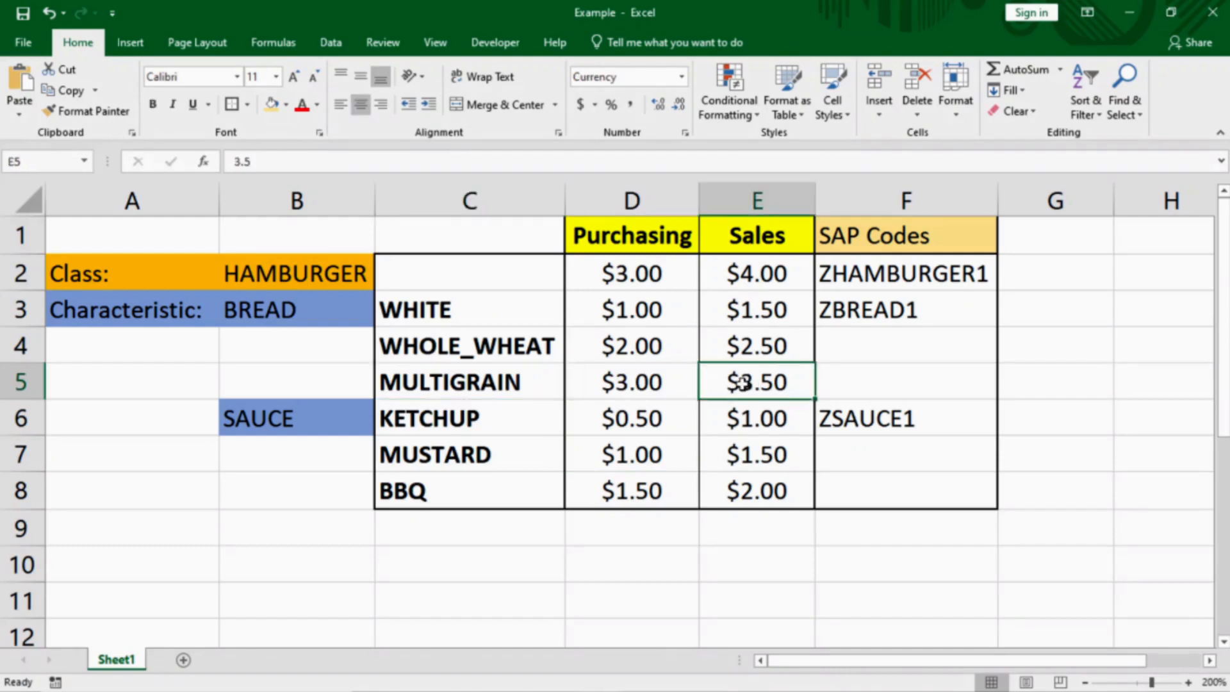
left_click(416, 494)
left_click(759, 501)
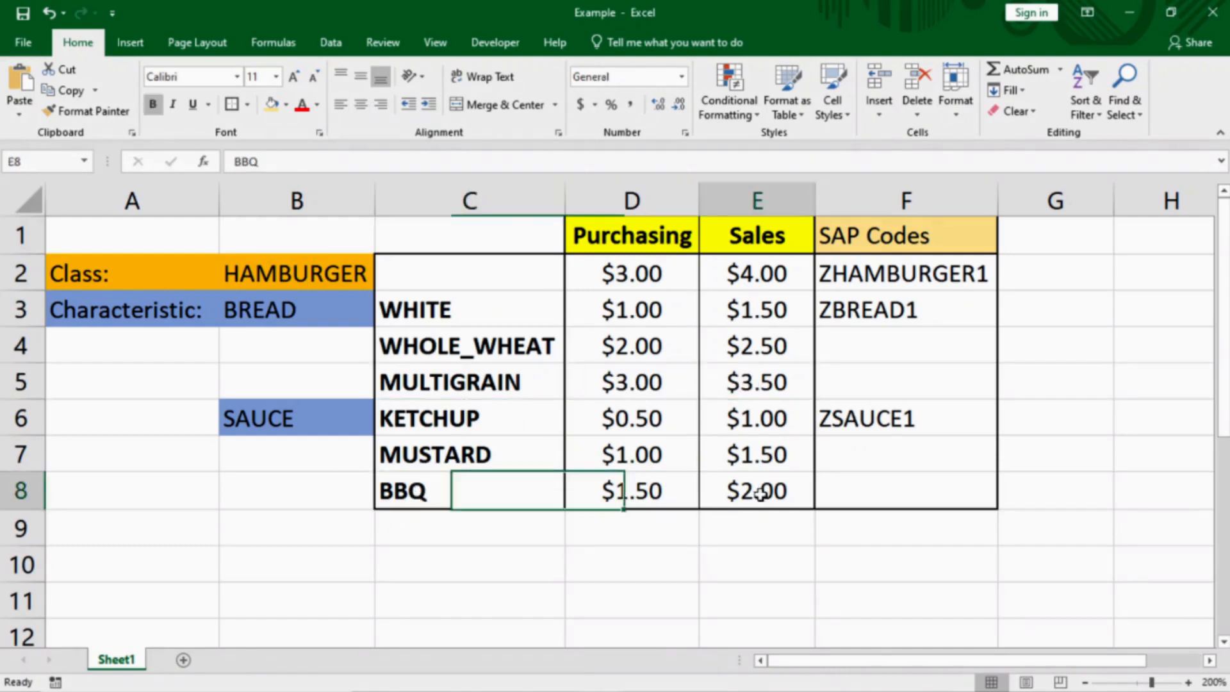
left_click(758, 391)
left_click(757, 493)
key("alt+Tab")
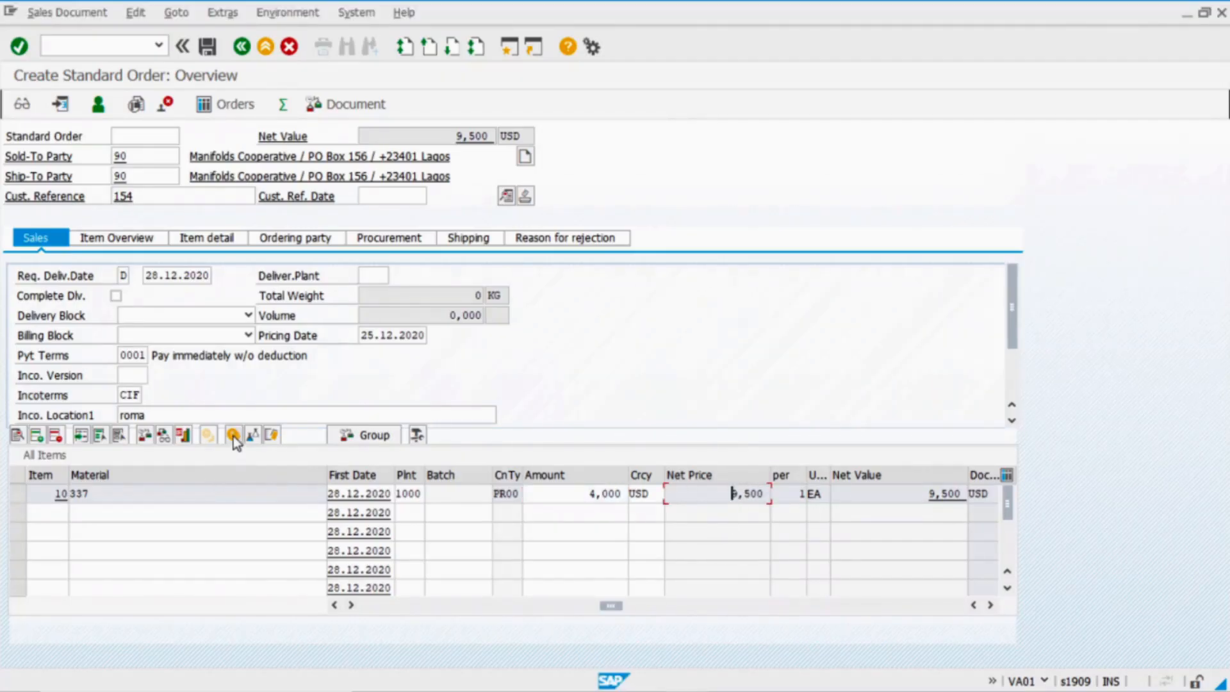
left_click(233, 437)
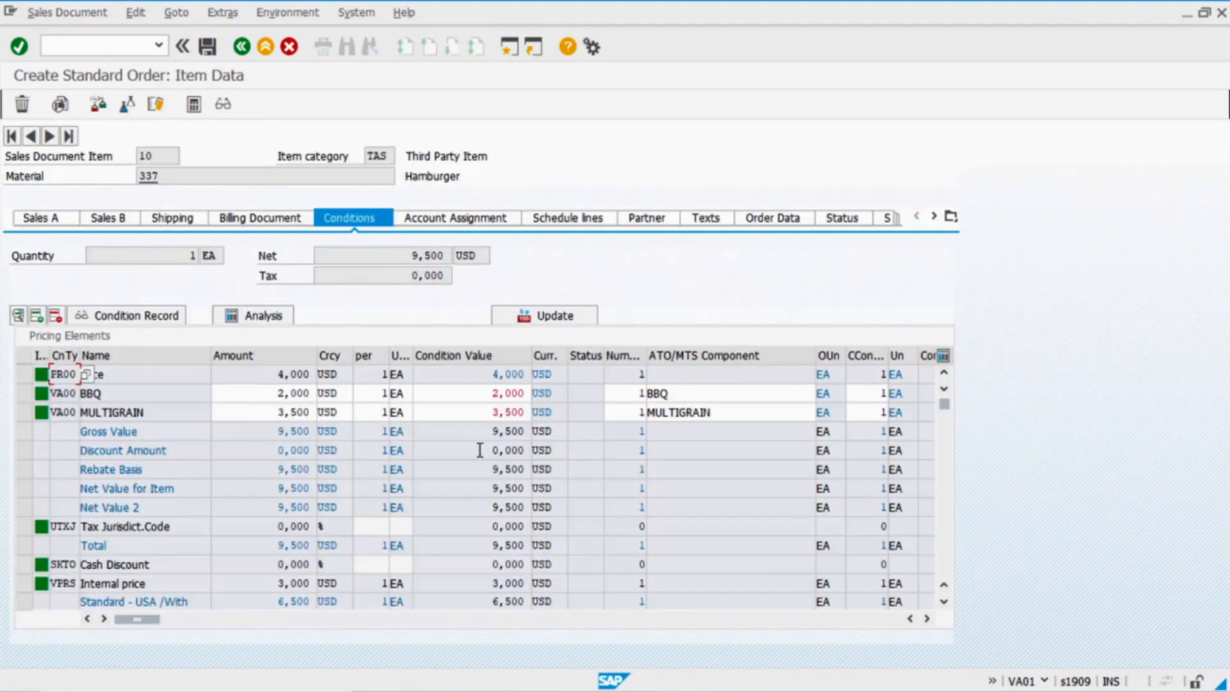
left_click(268, 376)
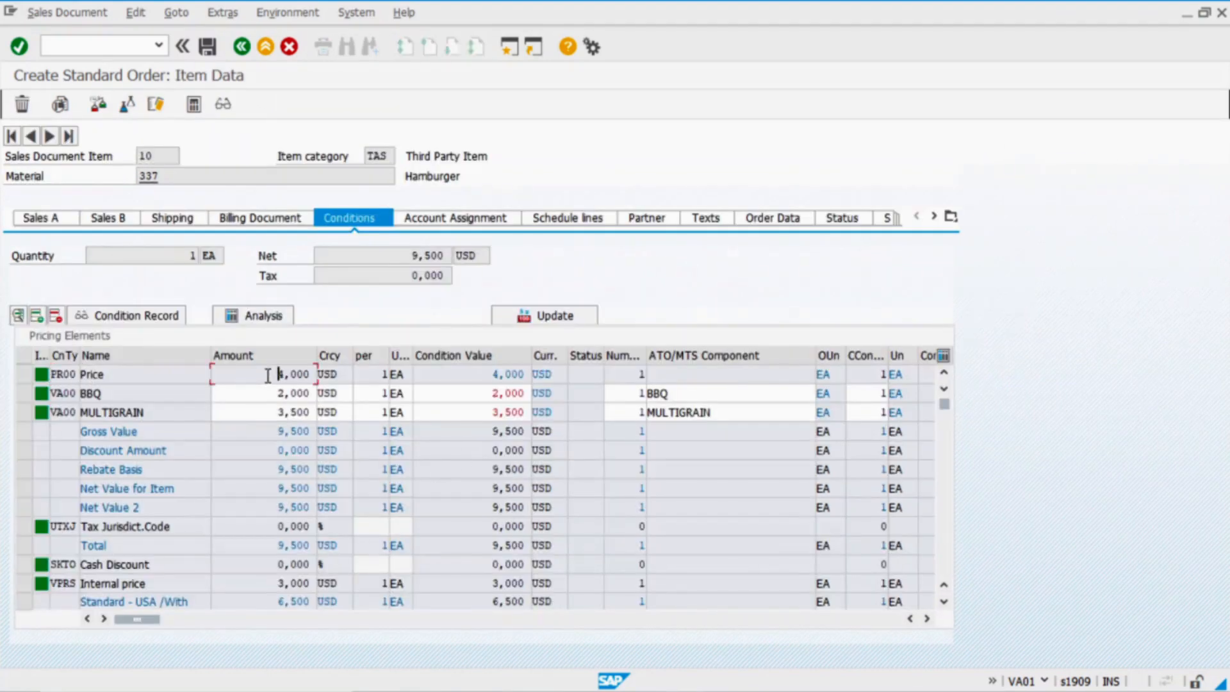
double_click(164, 414)
double_click(160, 416)
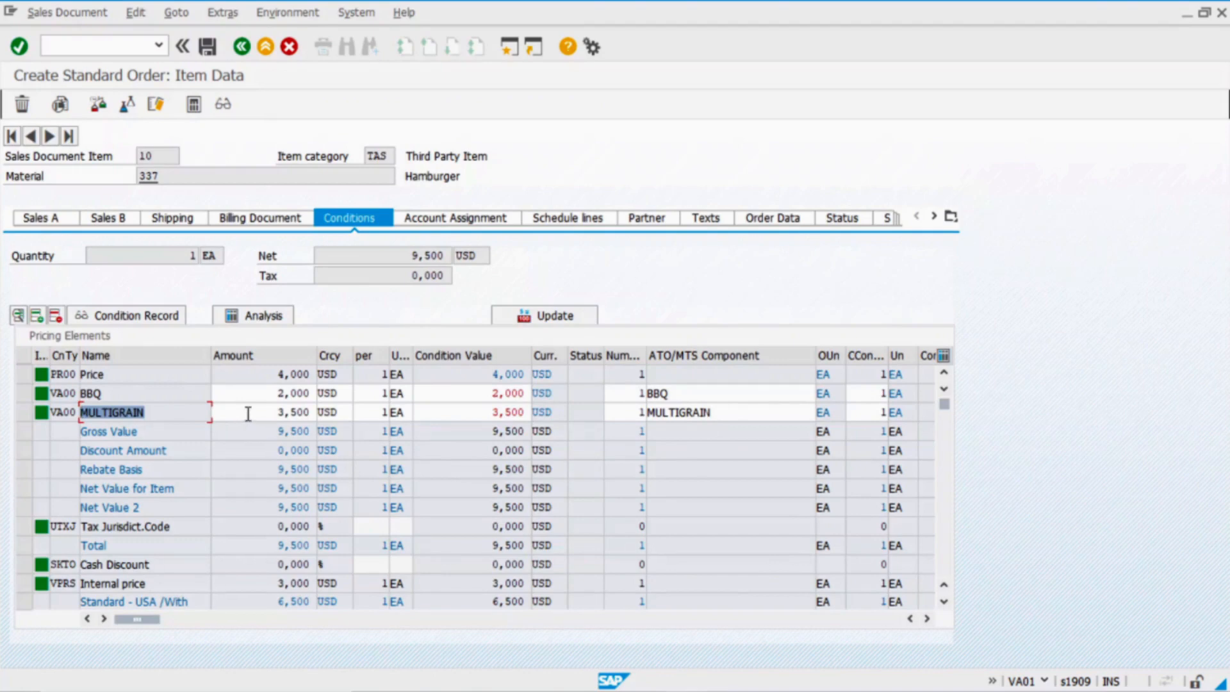
left_click(248, 414)
left_click(139, 397)
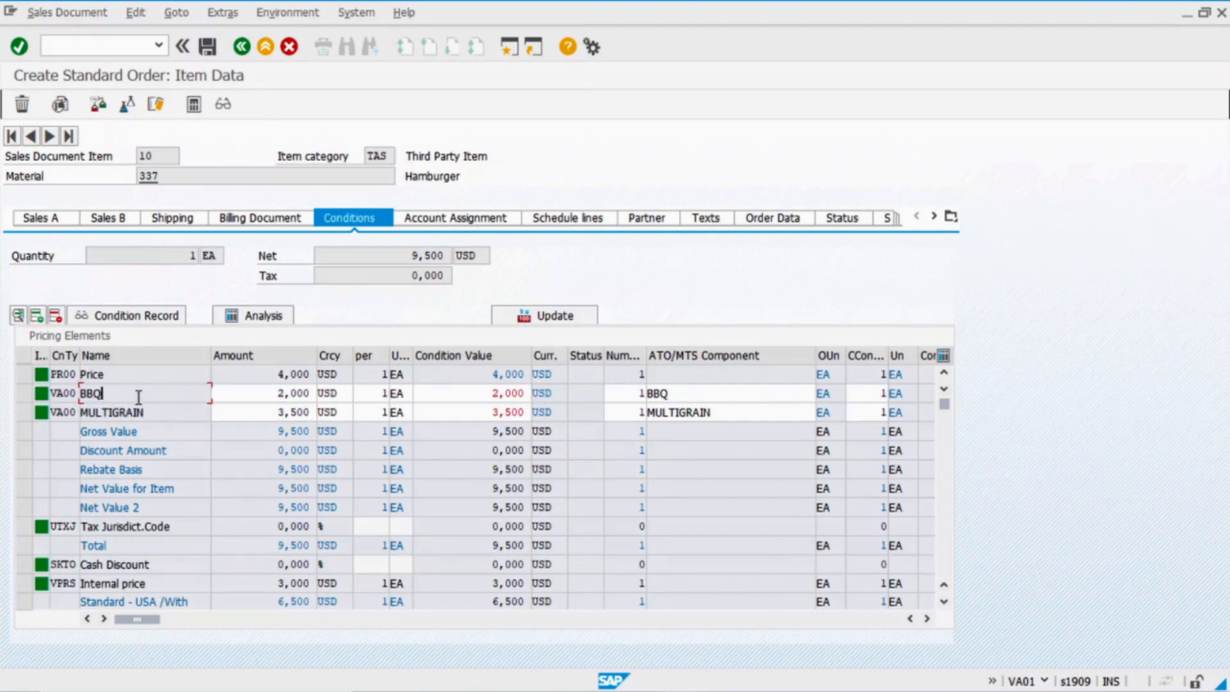
left_click(261, 394)
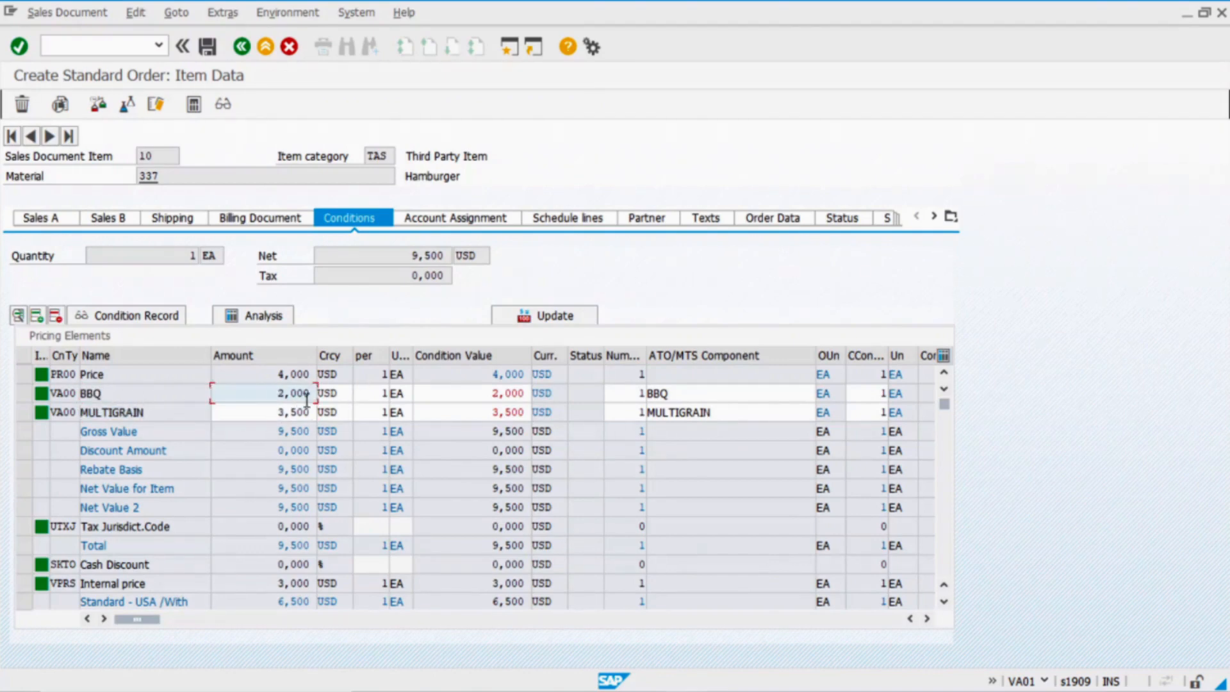
left_click(242, 46)
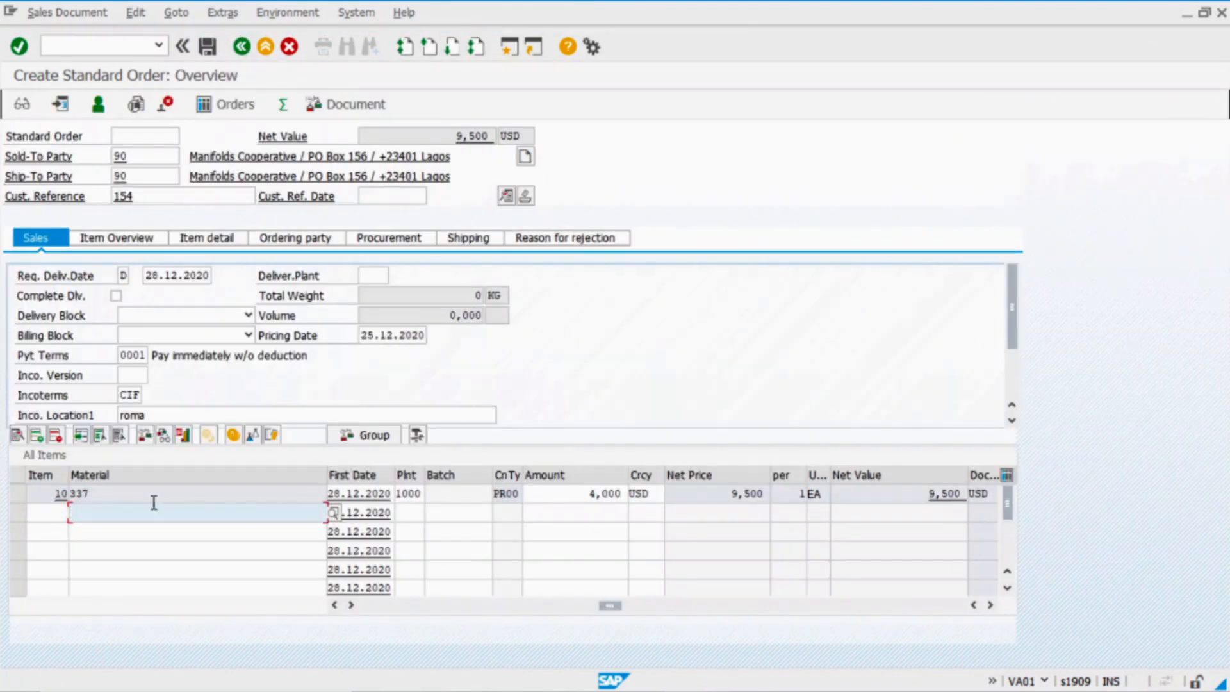
Reconfigure item 10's sauce type from BBQ to KETCHUP
left_click(15, 491)
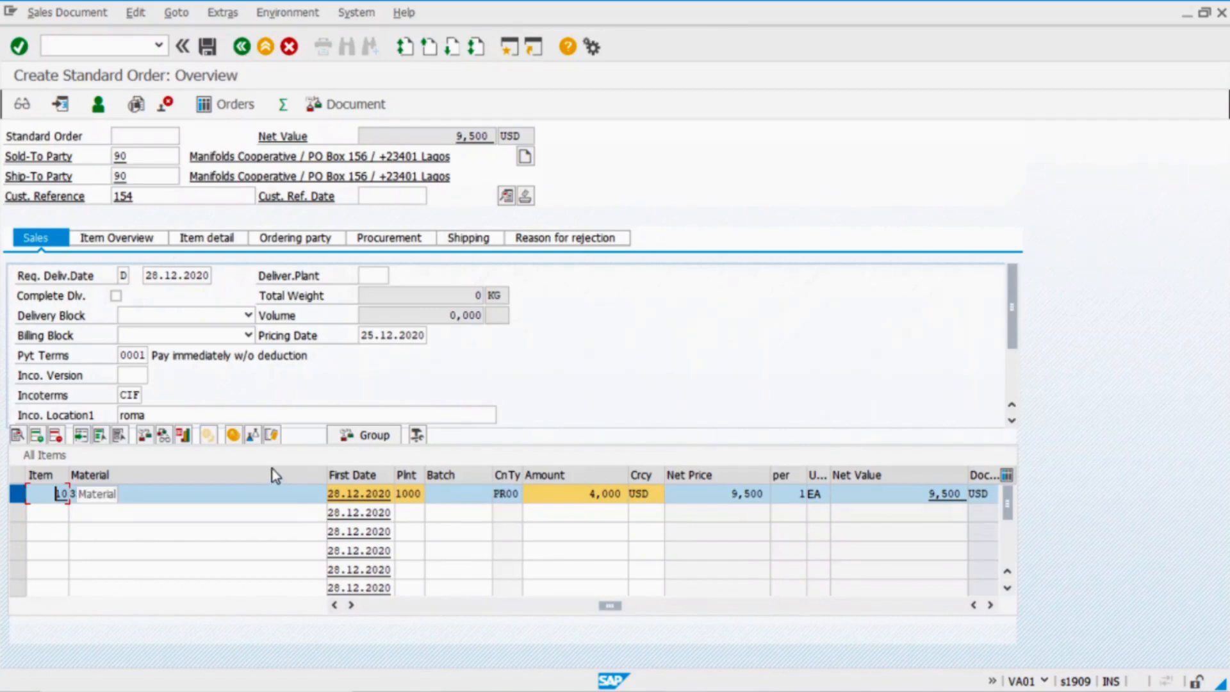
left_click(272, 435)
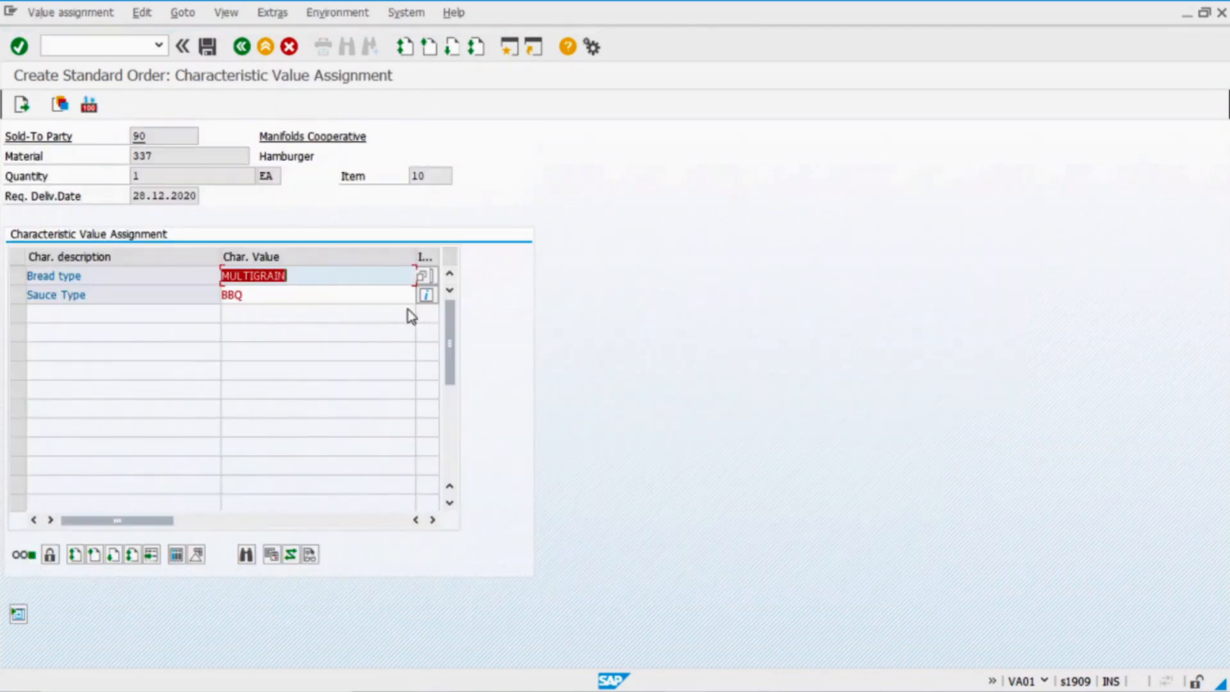
left_click(379, 293)
left_click(426, 296)
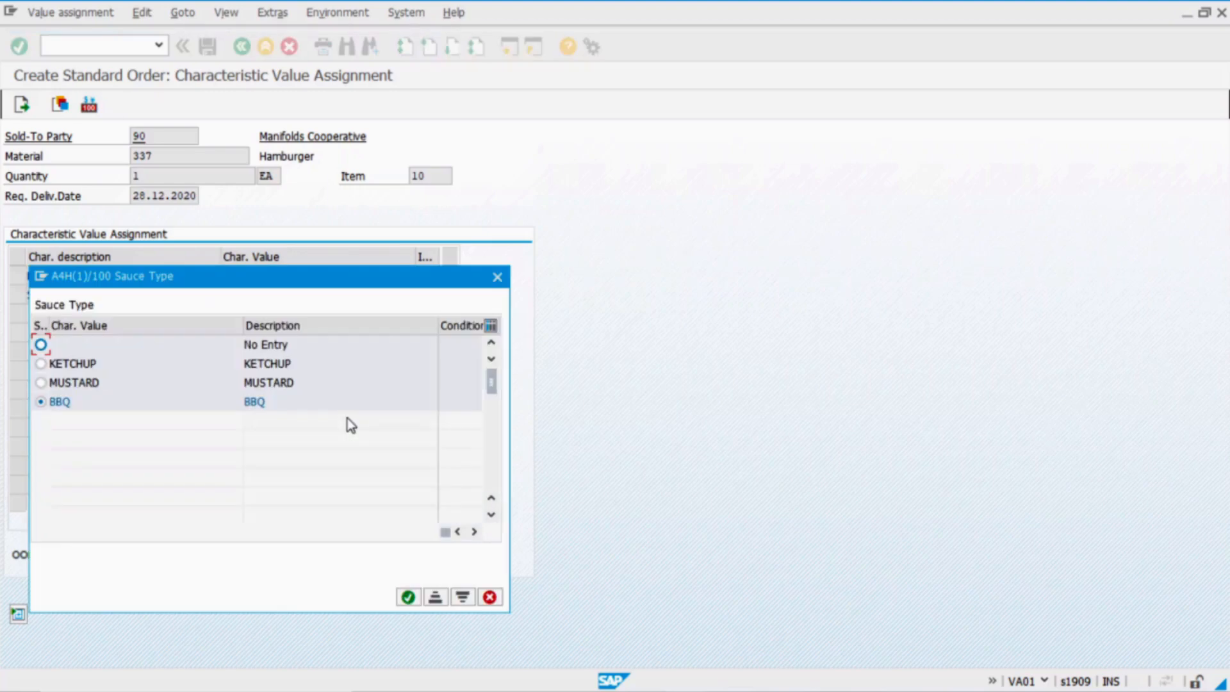
left_click(41, 382)
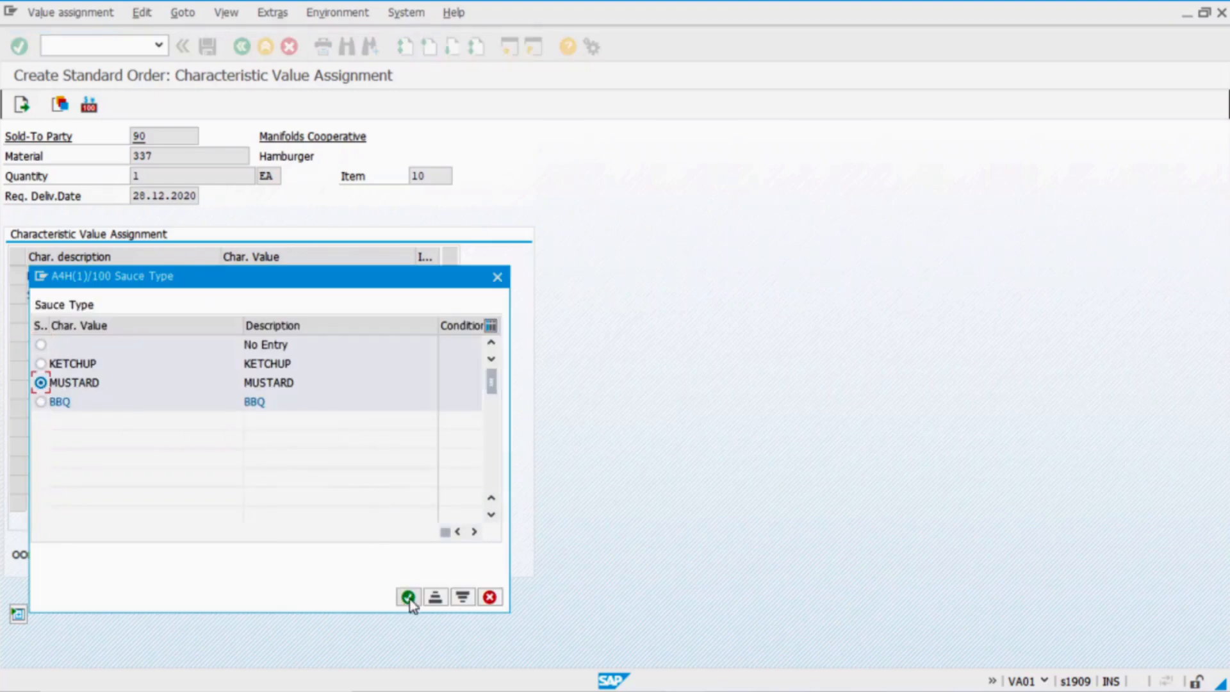
left_click(40, 363)
left_click(409, 597)
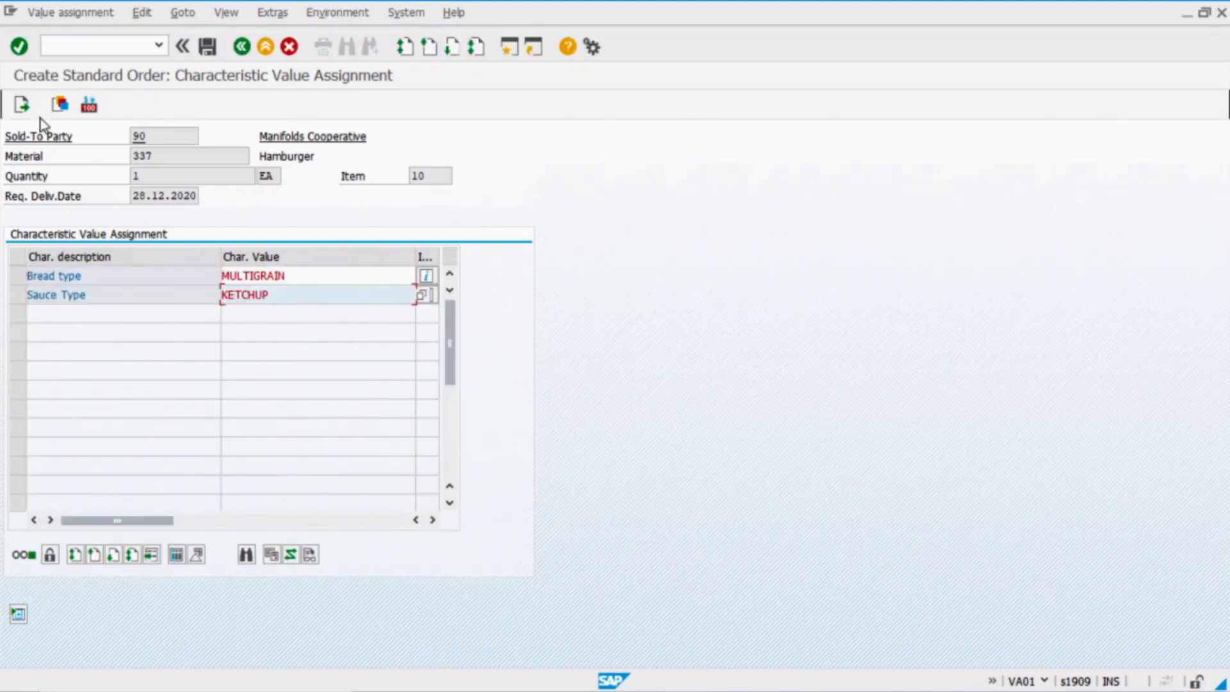
Accept the delivery proposal and verify the 8,500 net price and KETCHUP surcharge condition
left_click(29, 108)
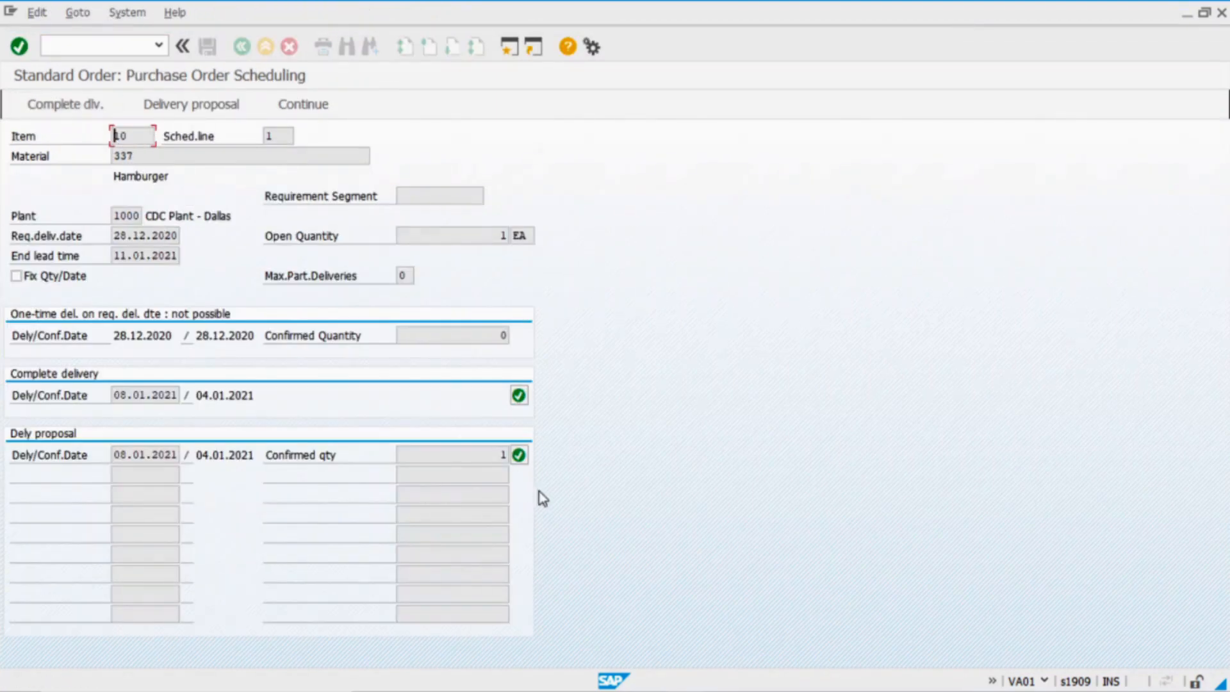
left_click(521, 458)
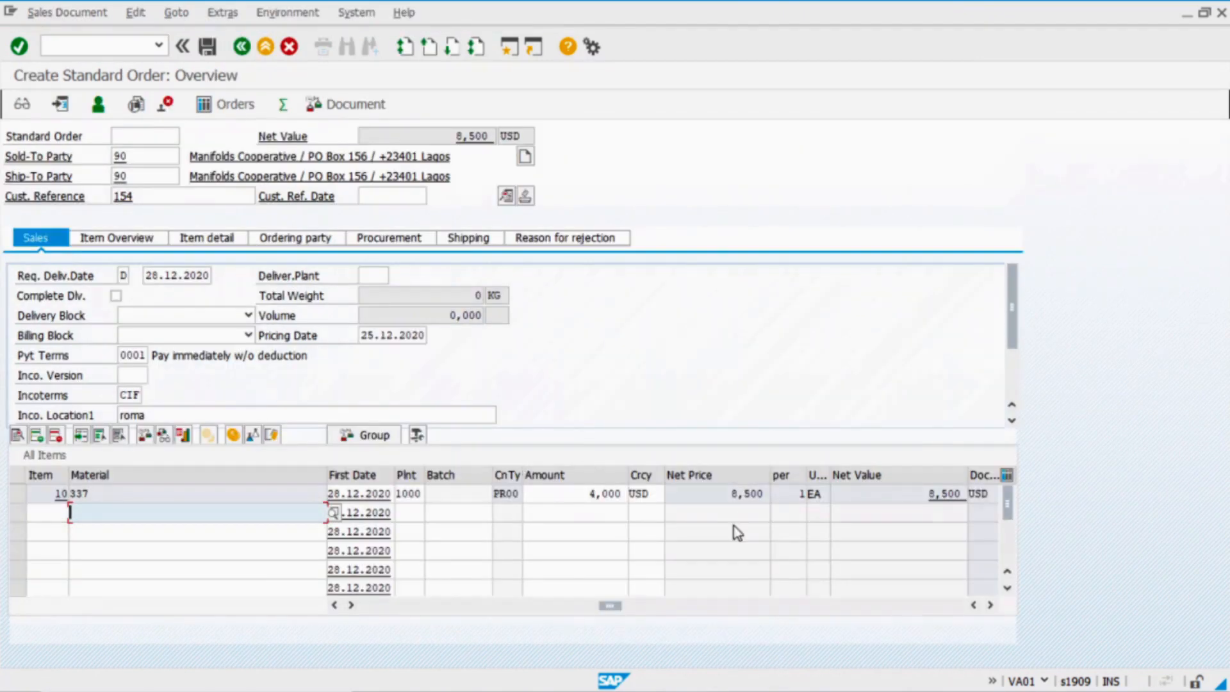
left_click(732, 492)
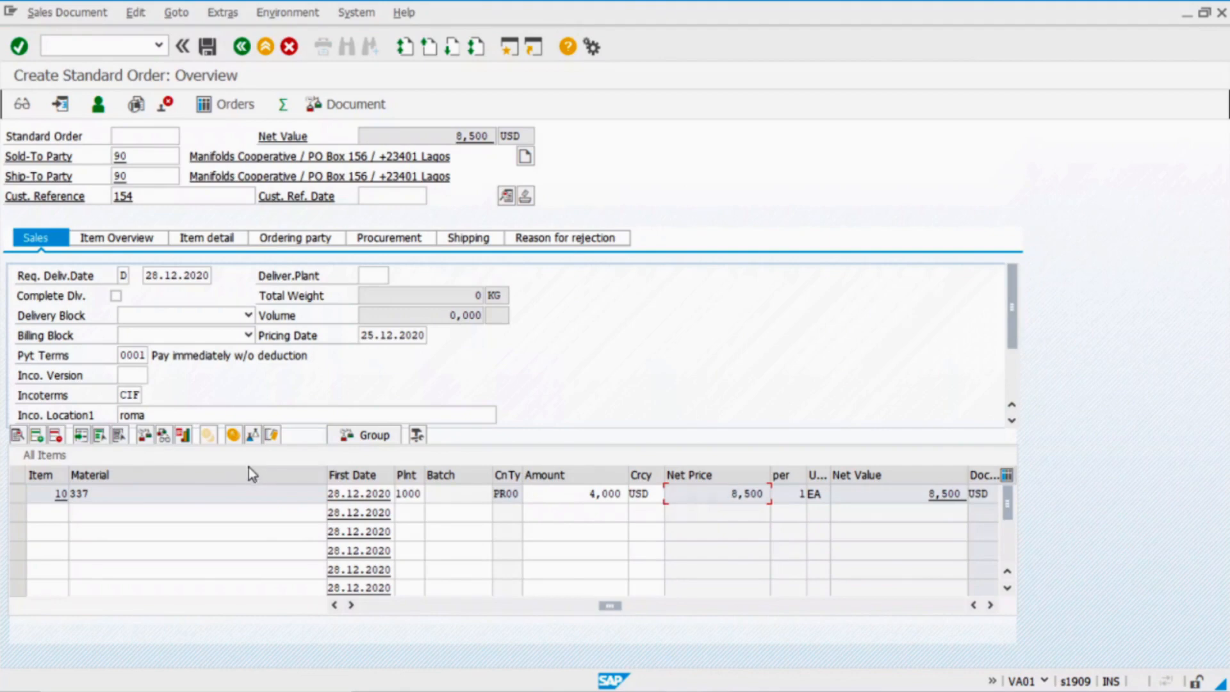
left_click(234, 436)
double_click(136, 395)
left_click(230, 399)
Compare KETCHUP's sales and purchasing prices in Excel, then save the sales order
key("alt+Tab")
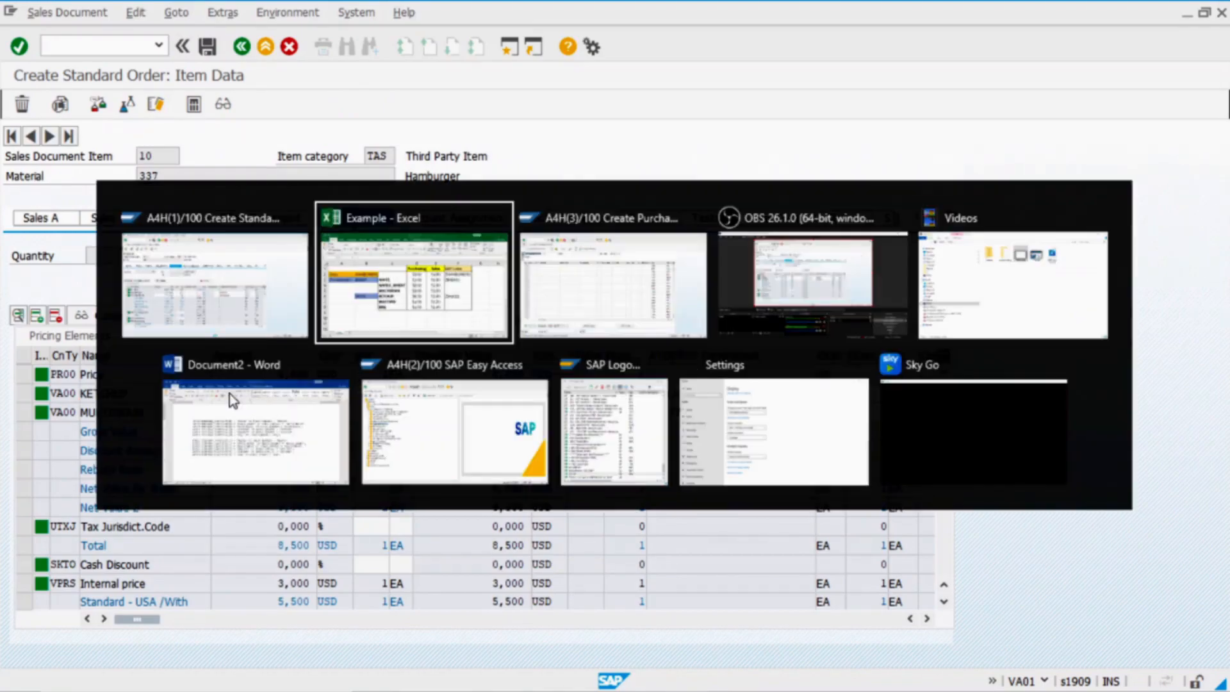
left_click(451, 420)
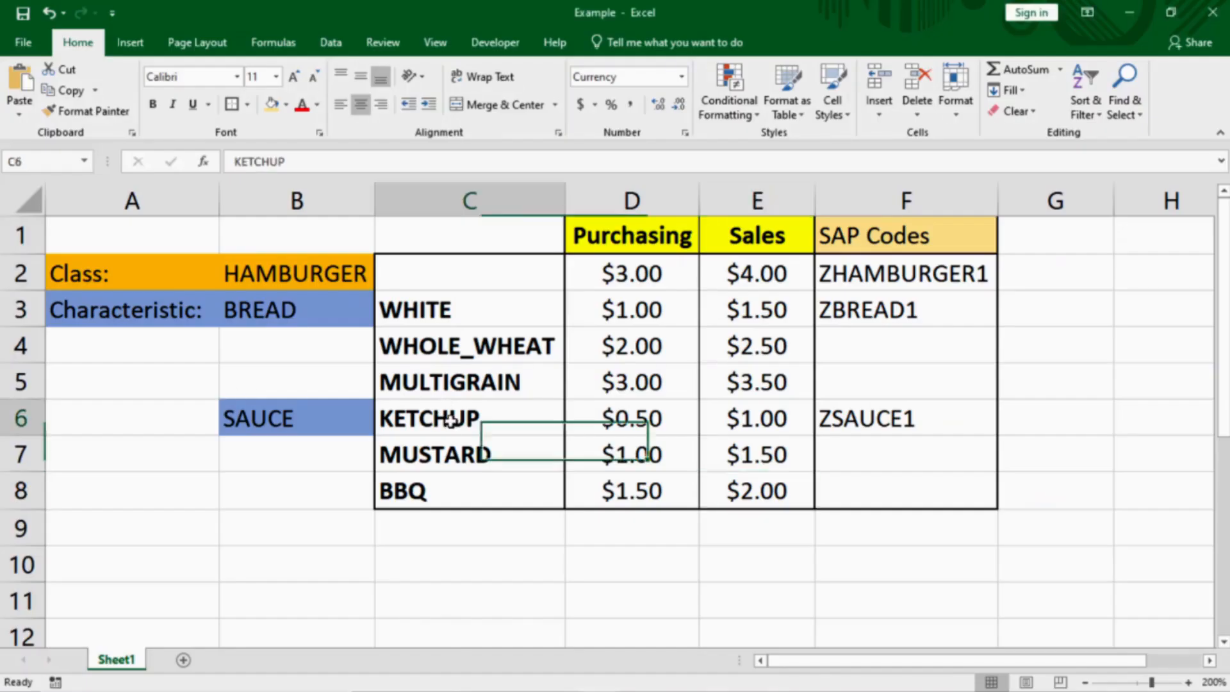
left_click(724, 419)
left_click(648, 423)
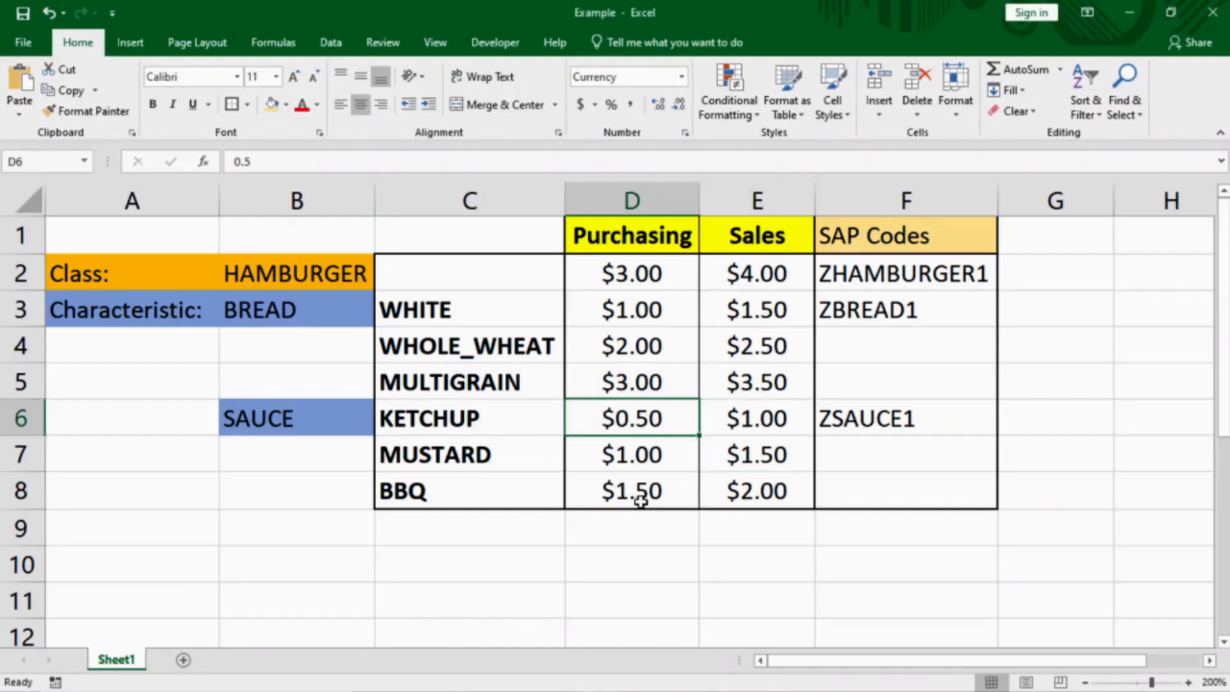
key("alt+Tab")
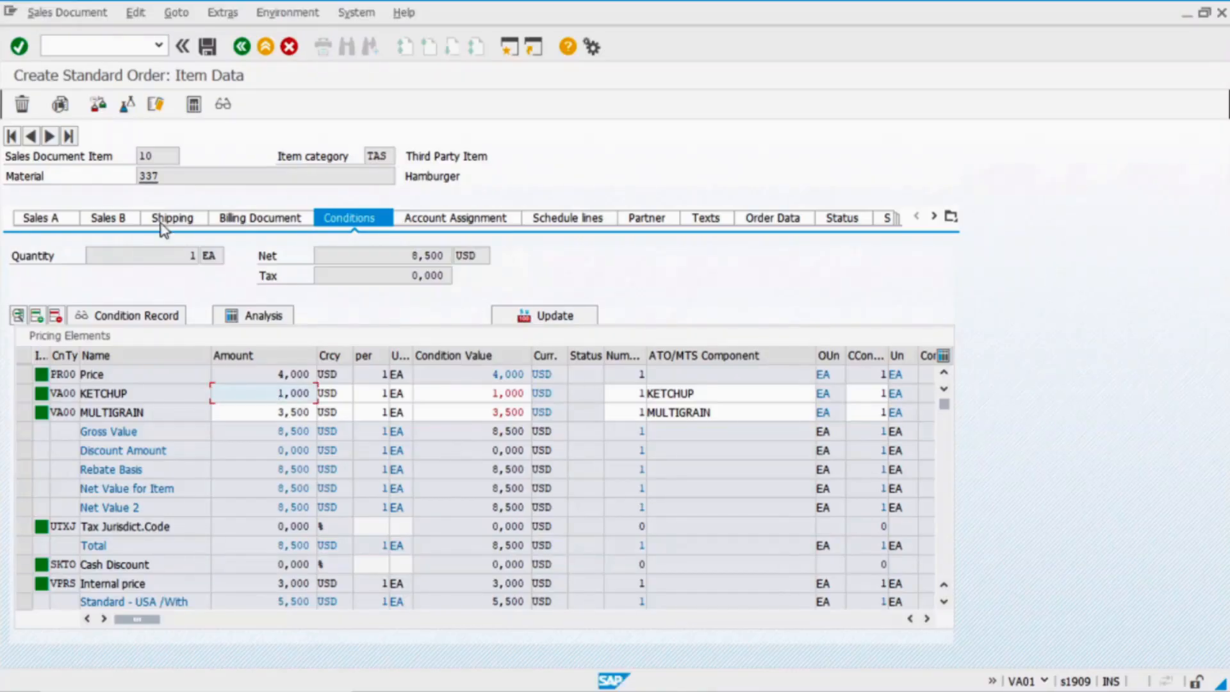
left_click(207, 46)
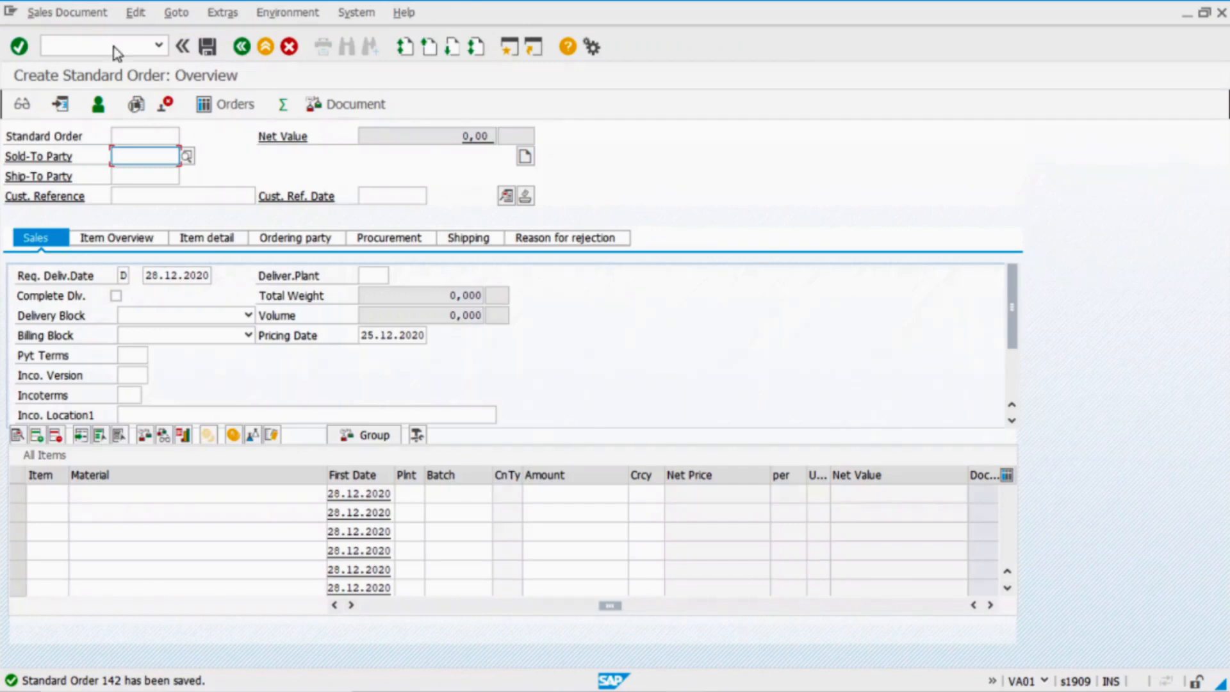
left_click(94, 52)
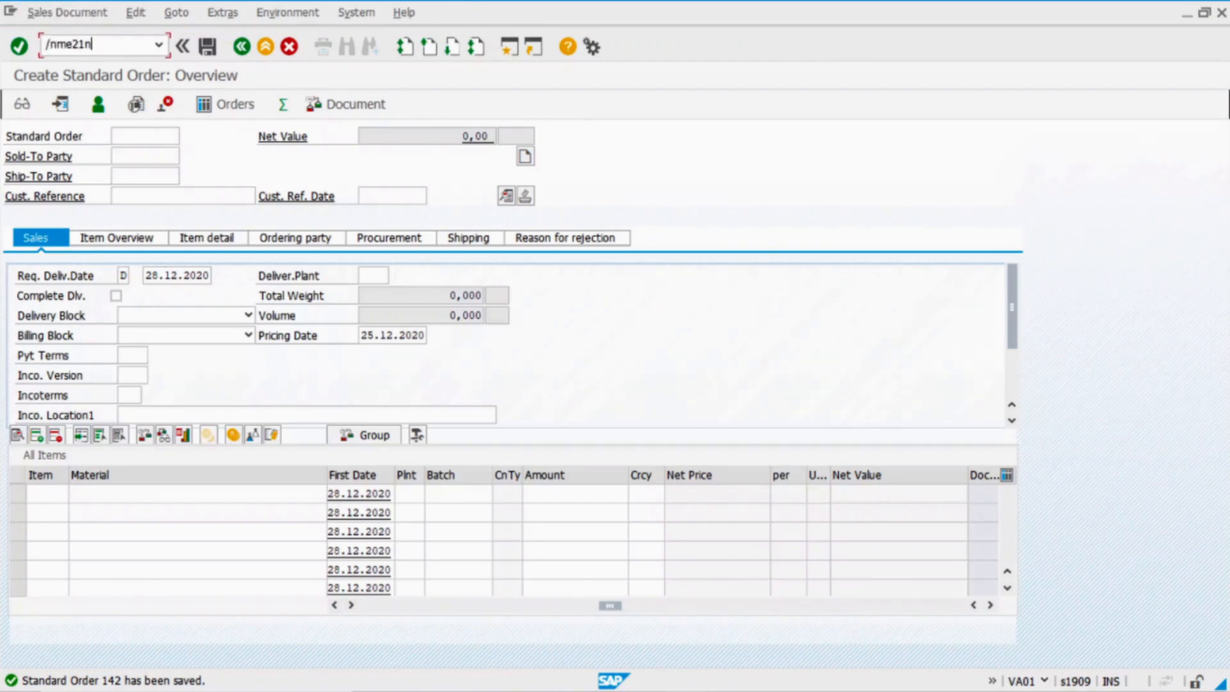
Start a new purchase order in ME21N
key("Return")
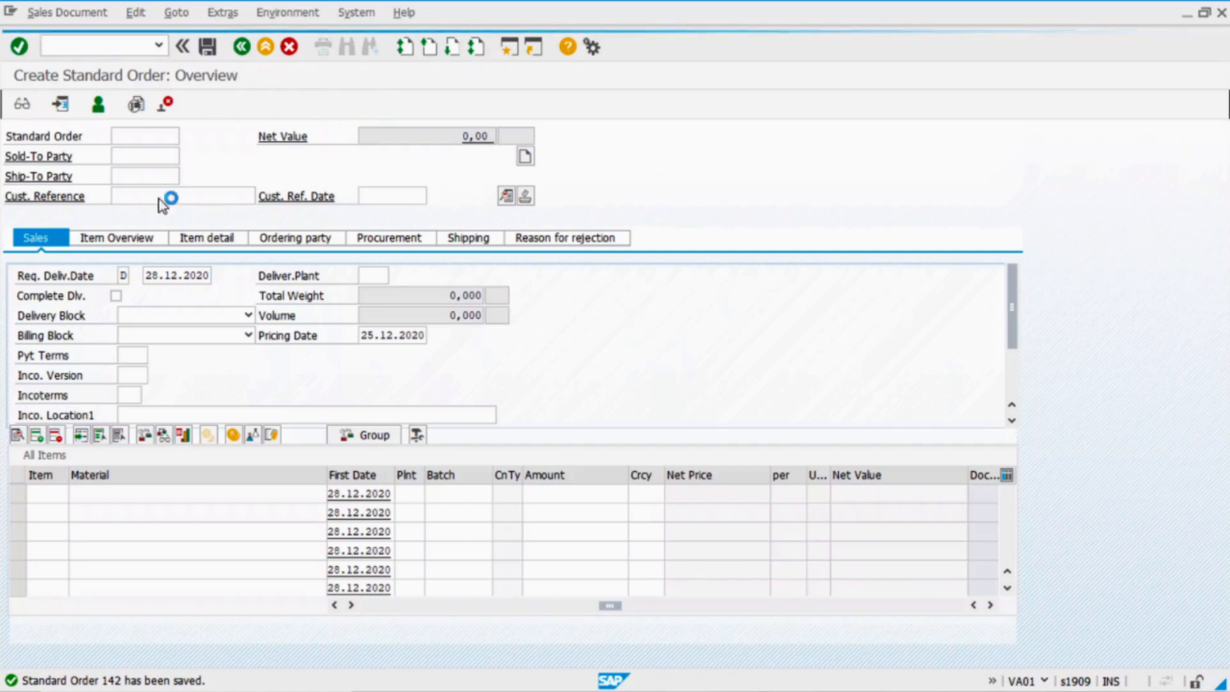
left_click_drag(152, 575, 579, 594)
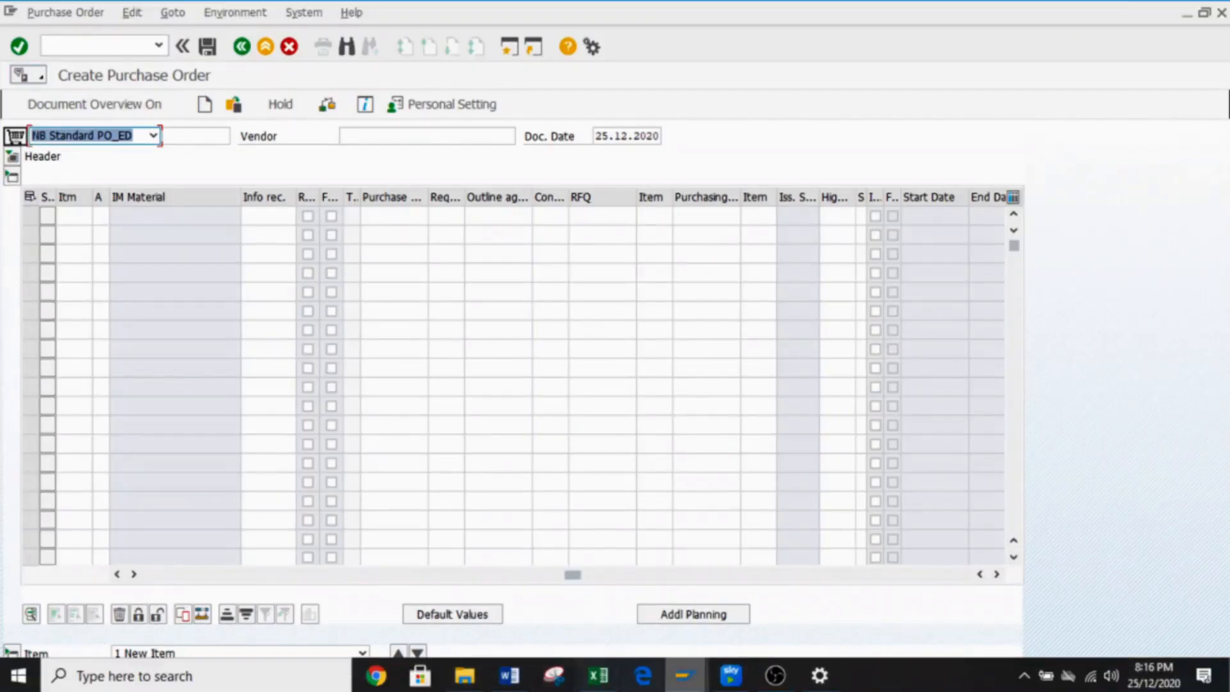
mouse_move(685, 676)
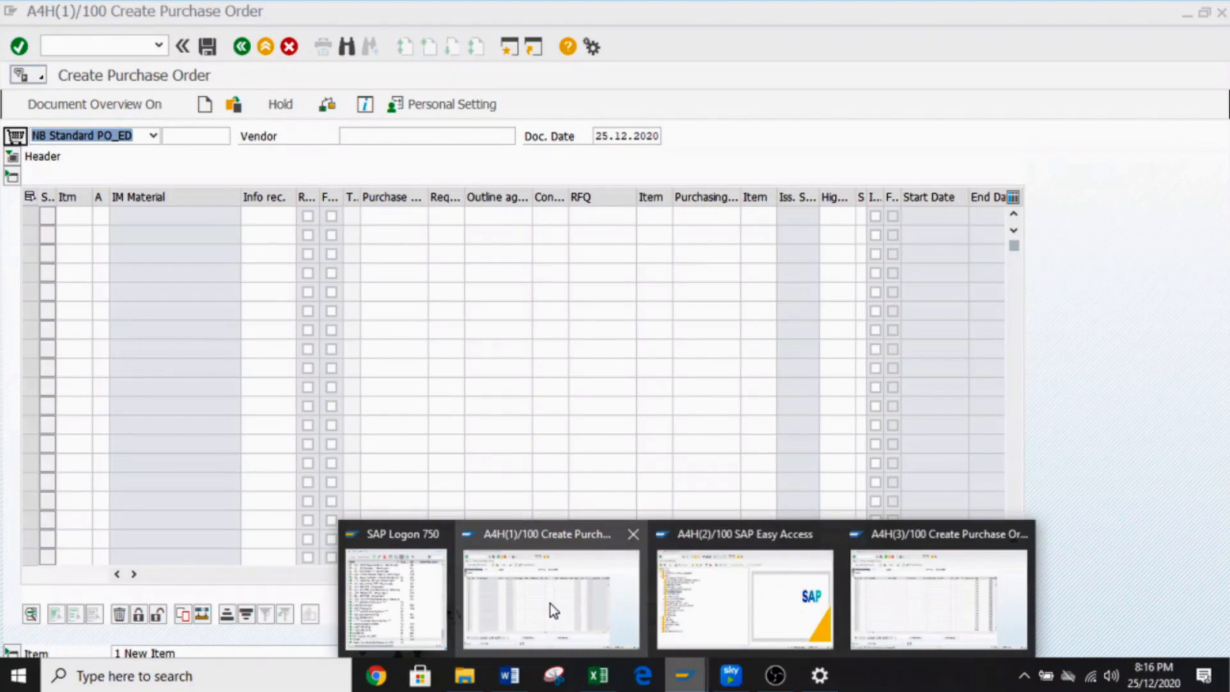
left_click(923, 612)
left_click(513, 601)
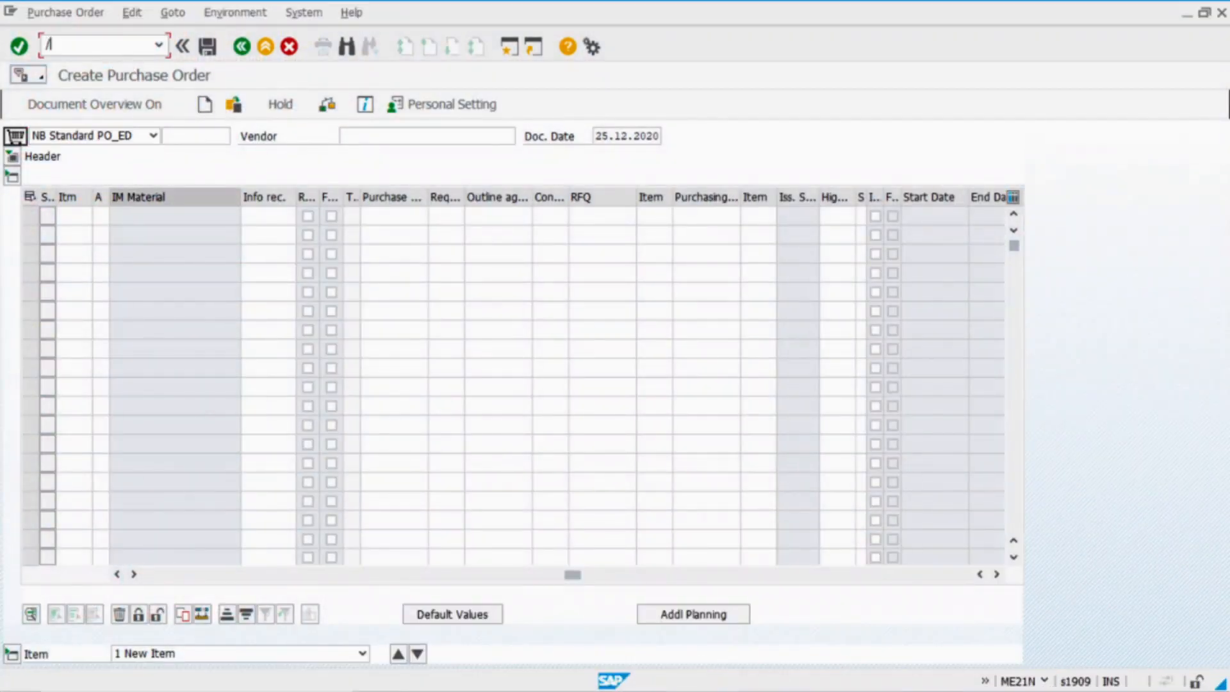
Copy item 10's purchase requisition number from the sales order's schedule lines in VA03
key("Return")
key("Return")
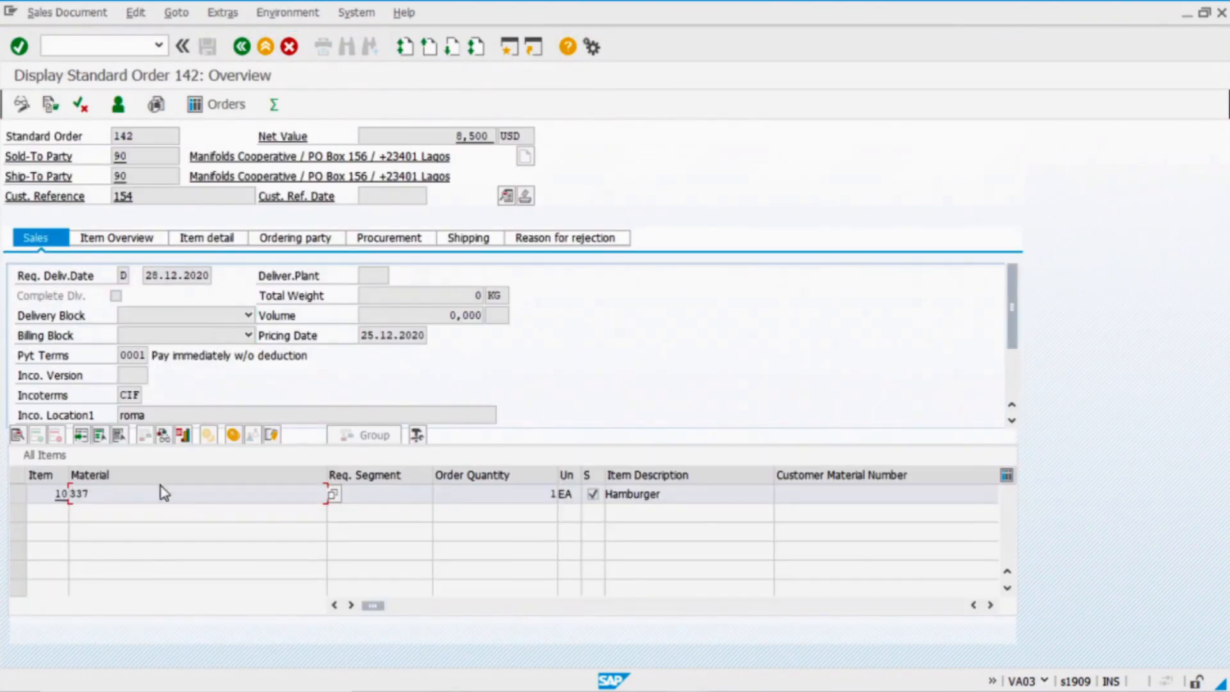
double_click(161, 497)
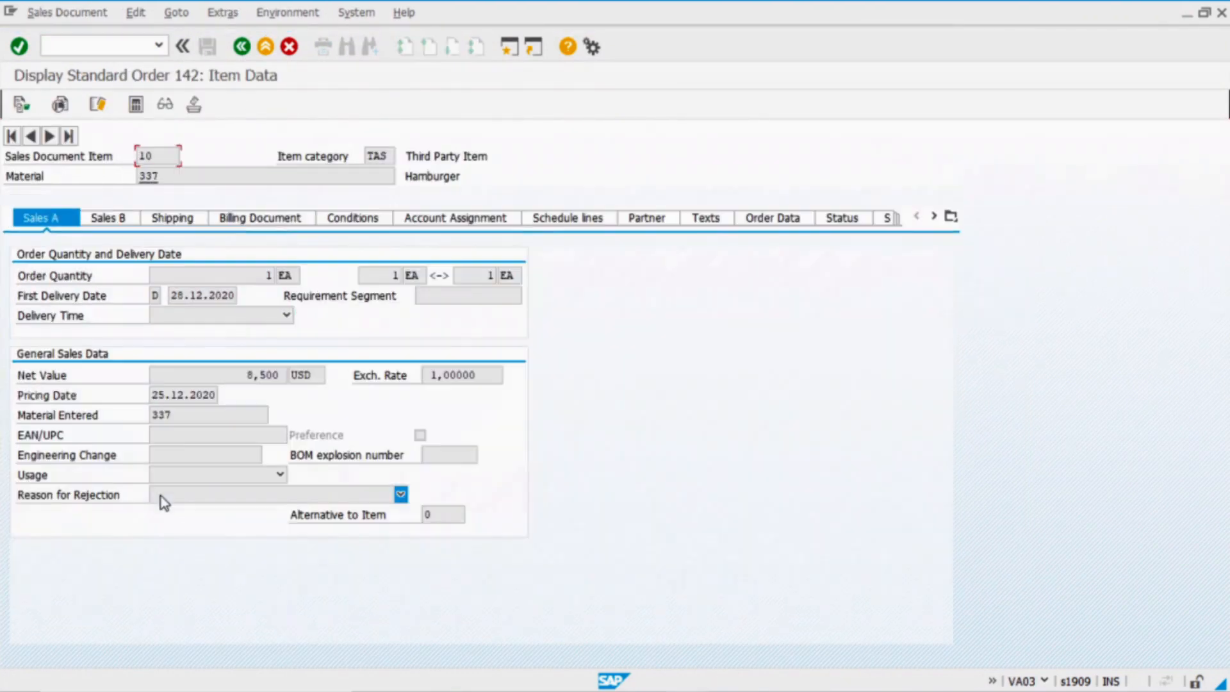
left_click(568, 218)
double_click(747, 374)
key("ctrl+c")
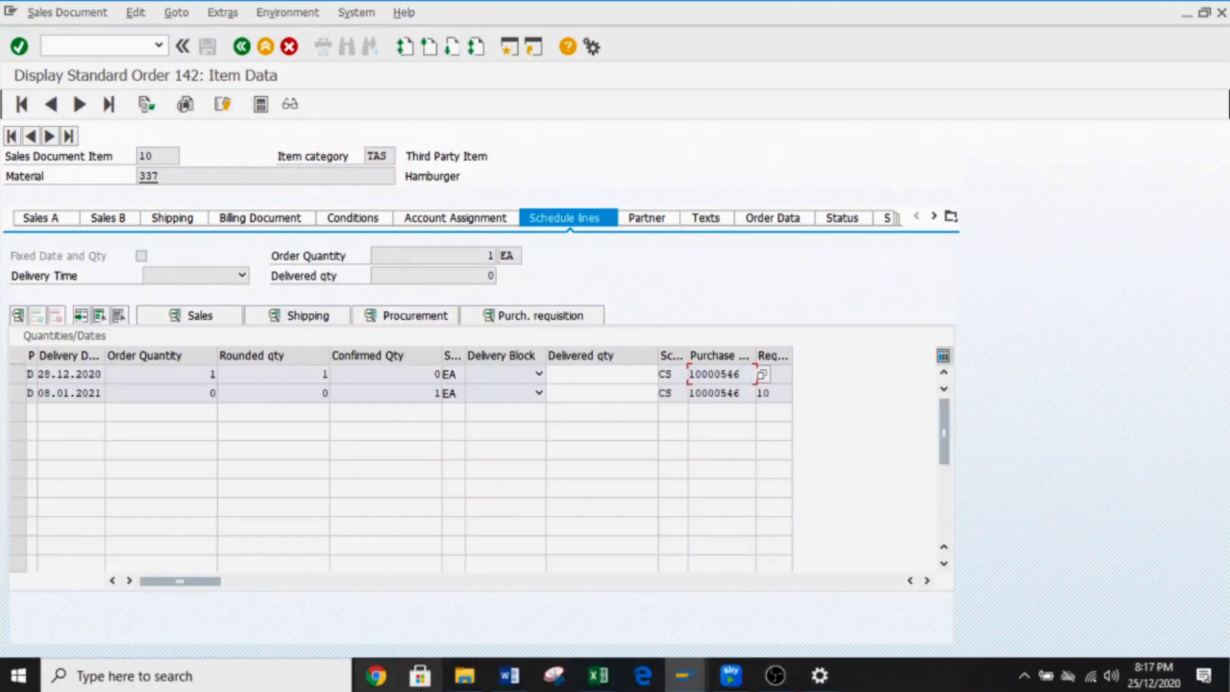
left_click(685, 676)
left_click(935, 577)
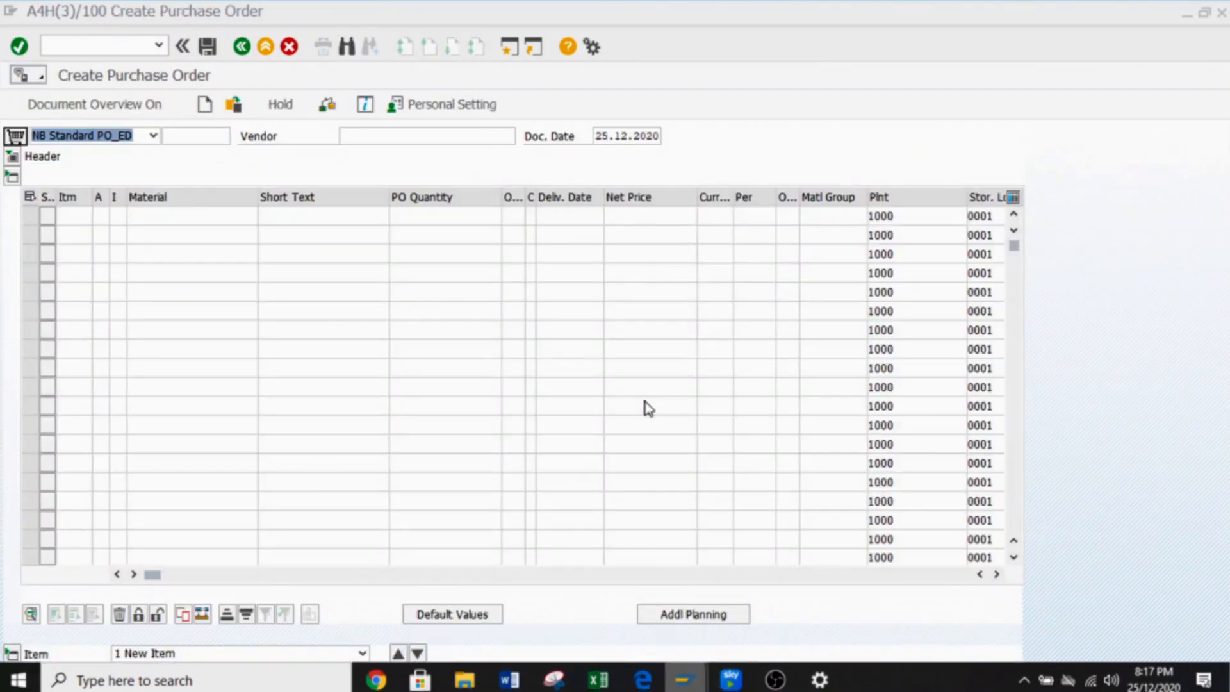
left_click_drag(152, 575, 461, 609)
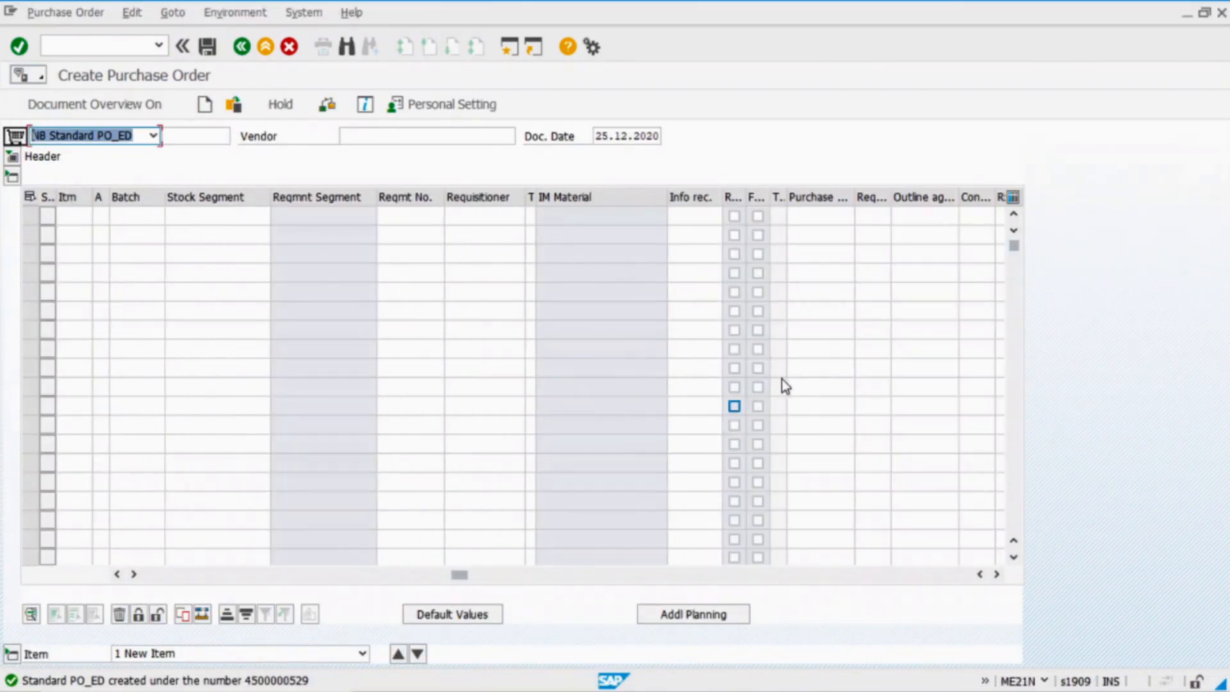
Paste the requisition number into the purchase order and confirm the 6,50 EUR net price
left_click(812, 214)
key("ctrl+v")
key("Return")
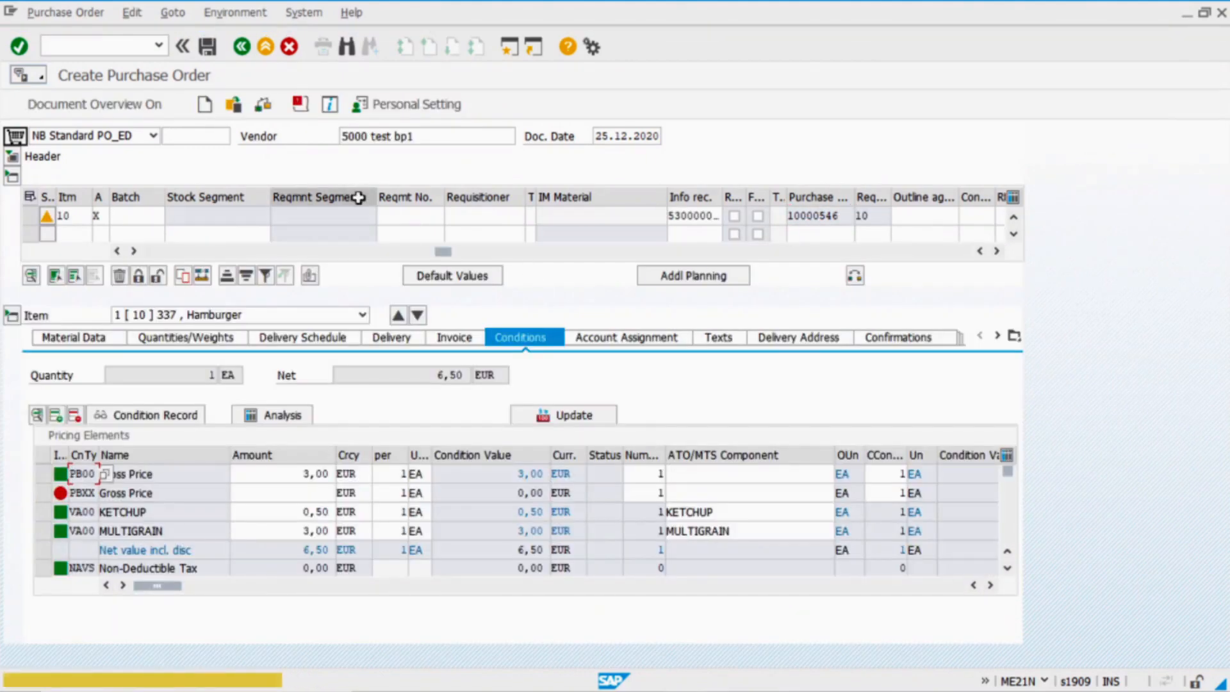
key("Return")
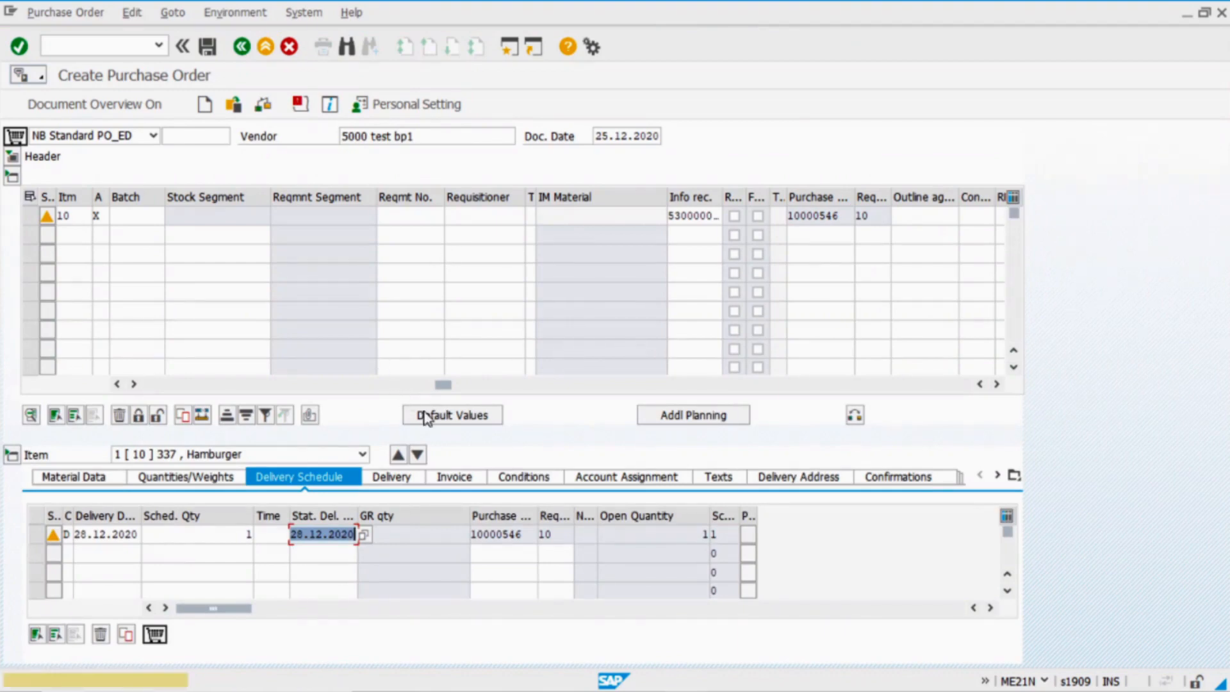
left_click_drag(444, 384, 206, 384)
left_click(500, 219)
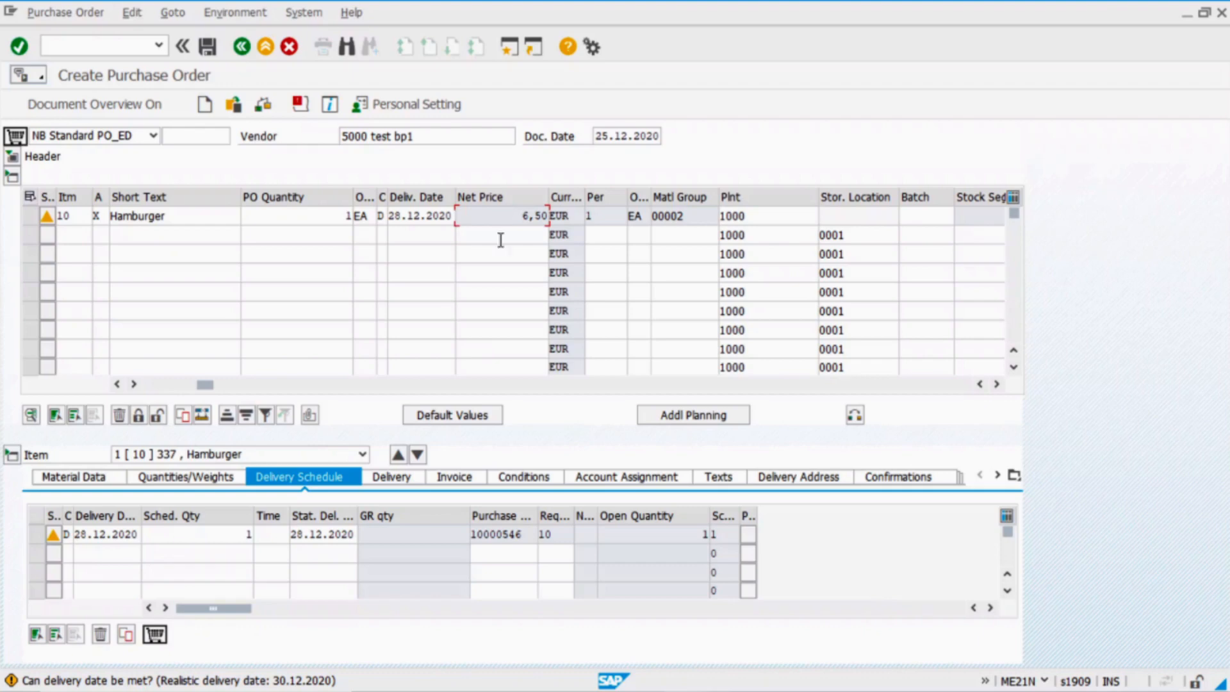
Verify the purchase item's configuration shows MULTIGRAIN bread and KETCHUP sauce
left_click(70, 477)
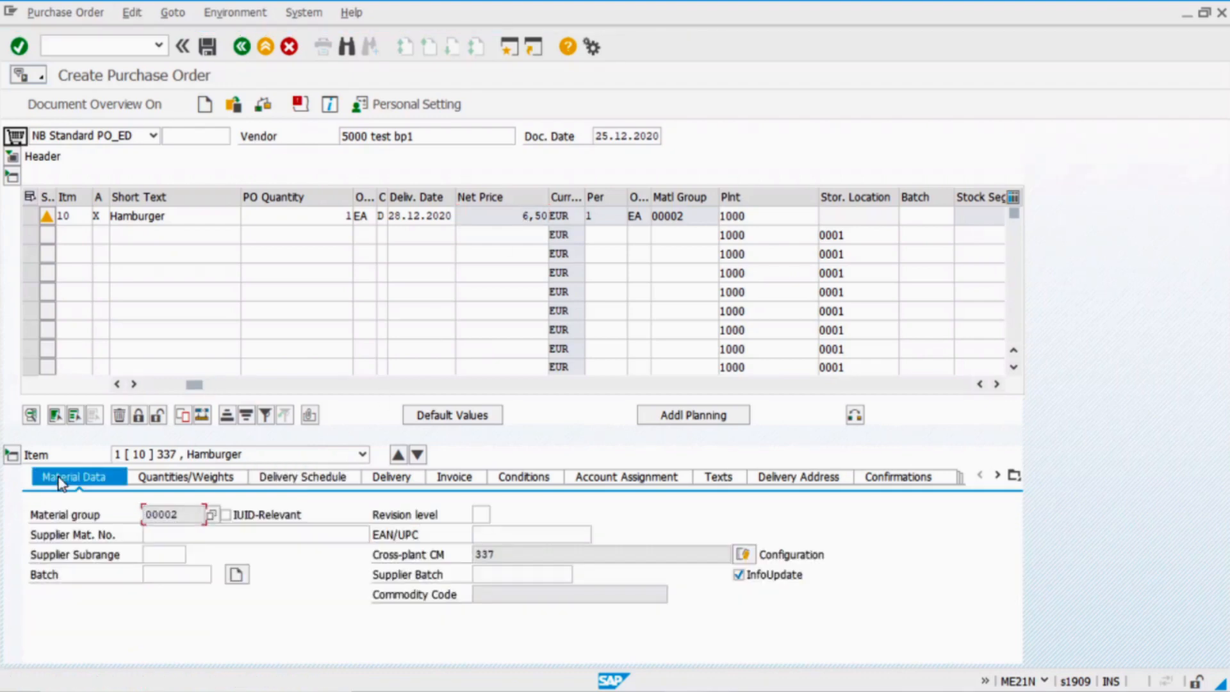
left_click(744, 555)
left_click(351, 280)
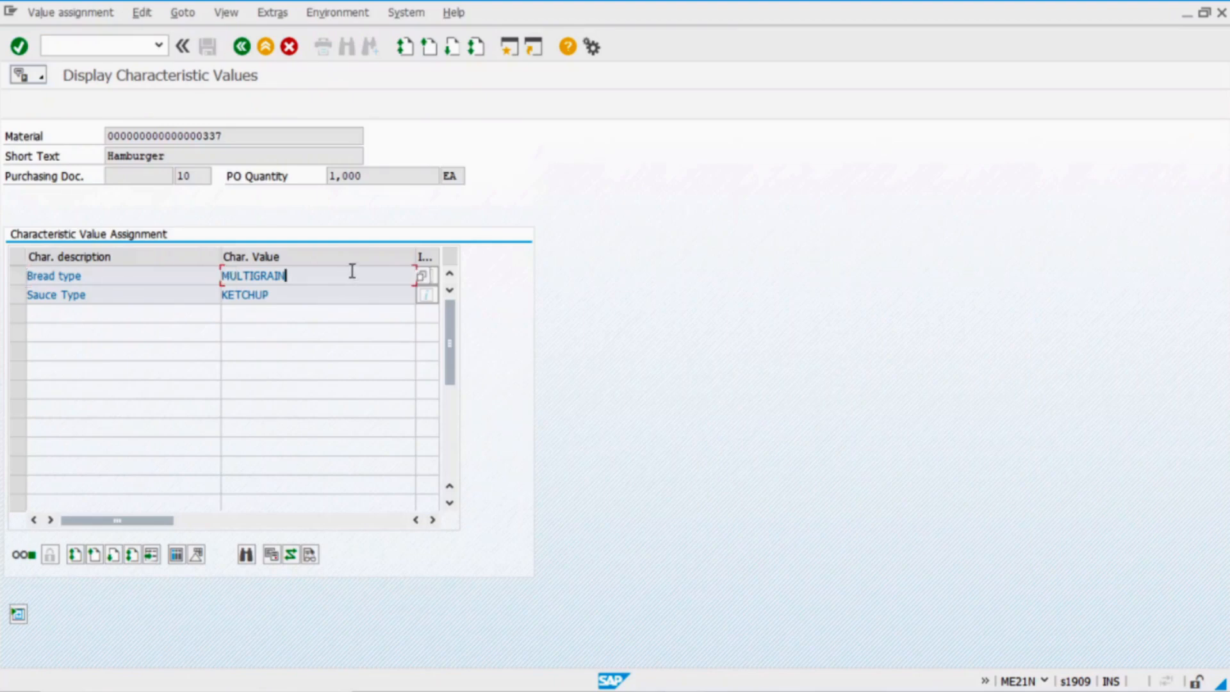
left_click_drag(306, 280, 96, 276)
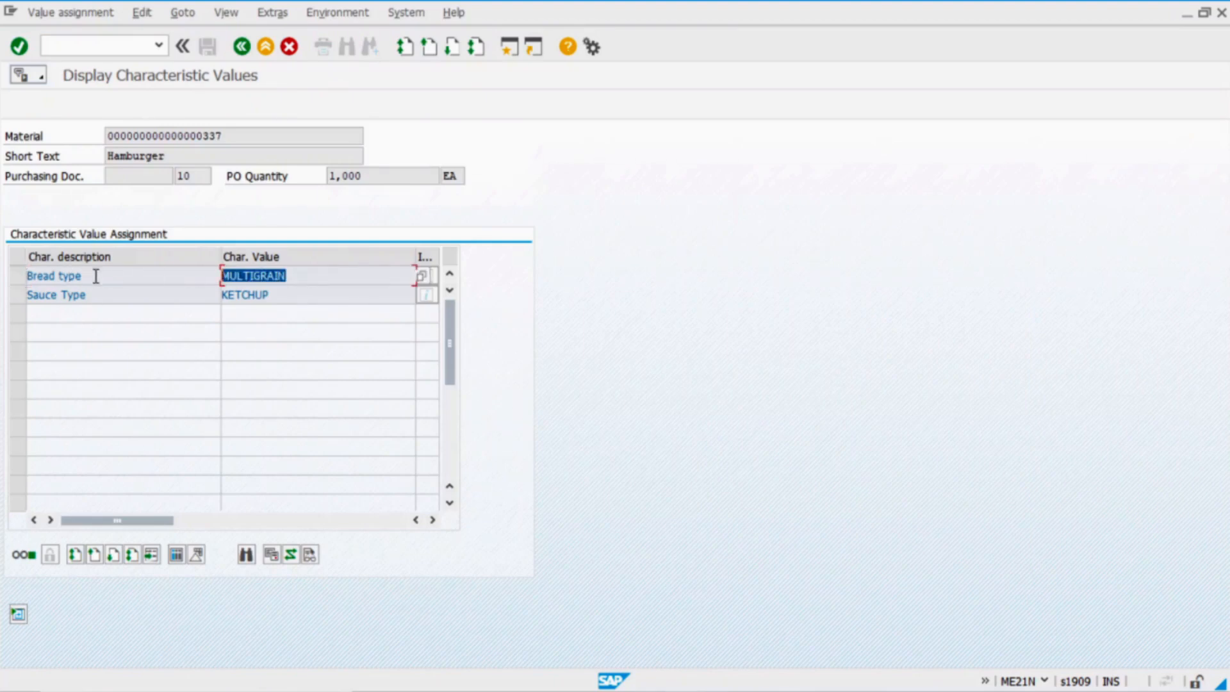
left_click_drag(284, 294, 134, 288)
left_click(288, 294)
Compare against the sales order item's configuration, then return to the purchase order
mouse_move(695, 683)
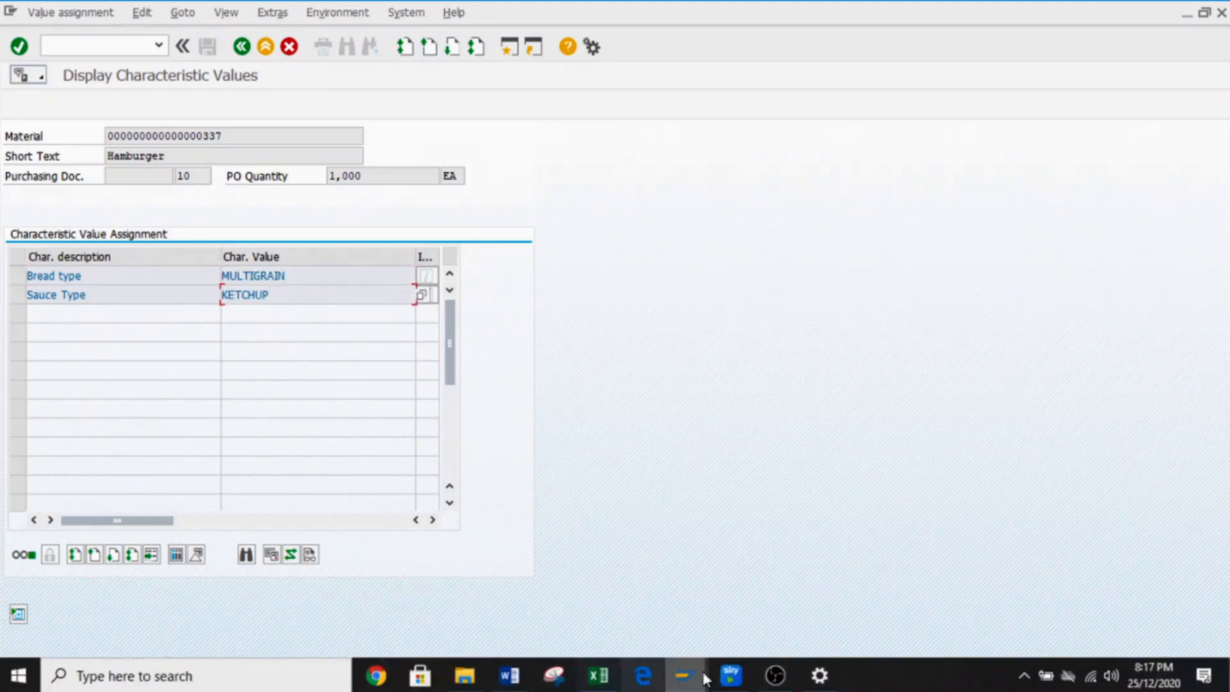
left_click(550, 597)
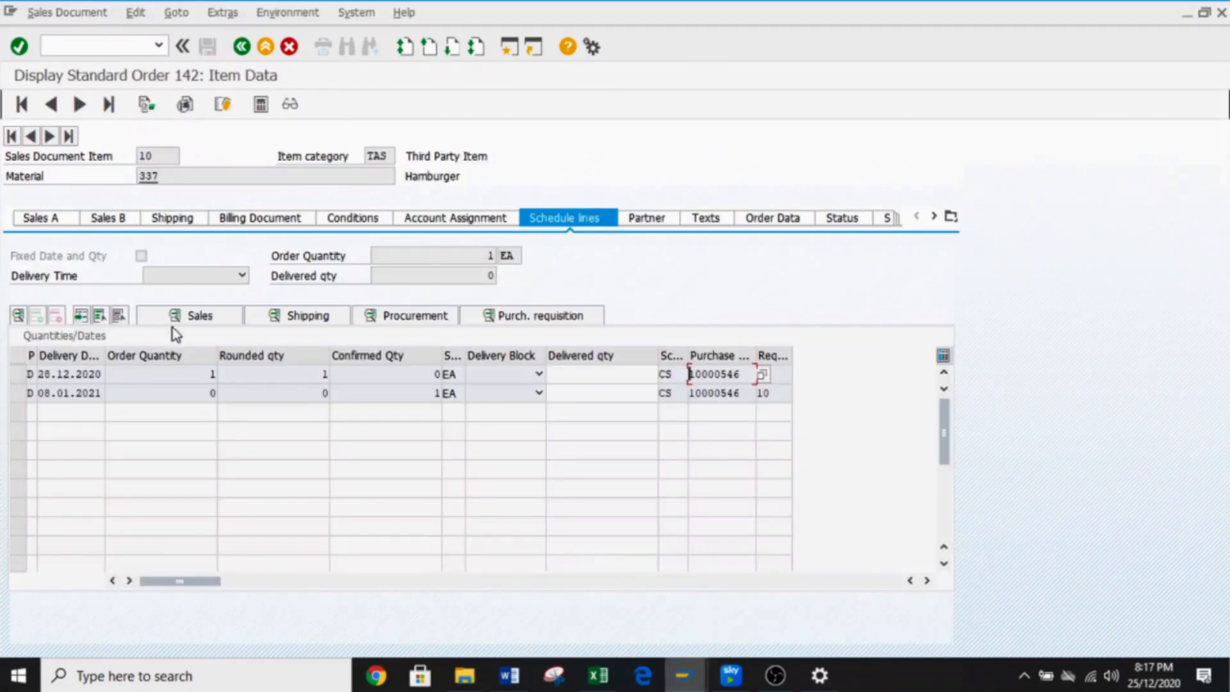
left_click(242, 46)
left_click(63, 493)
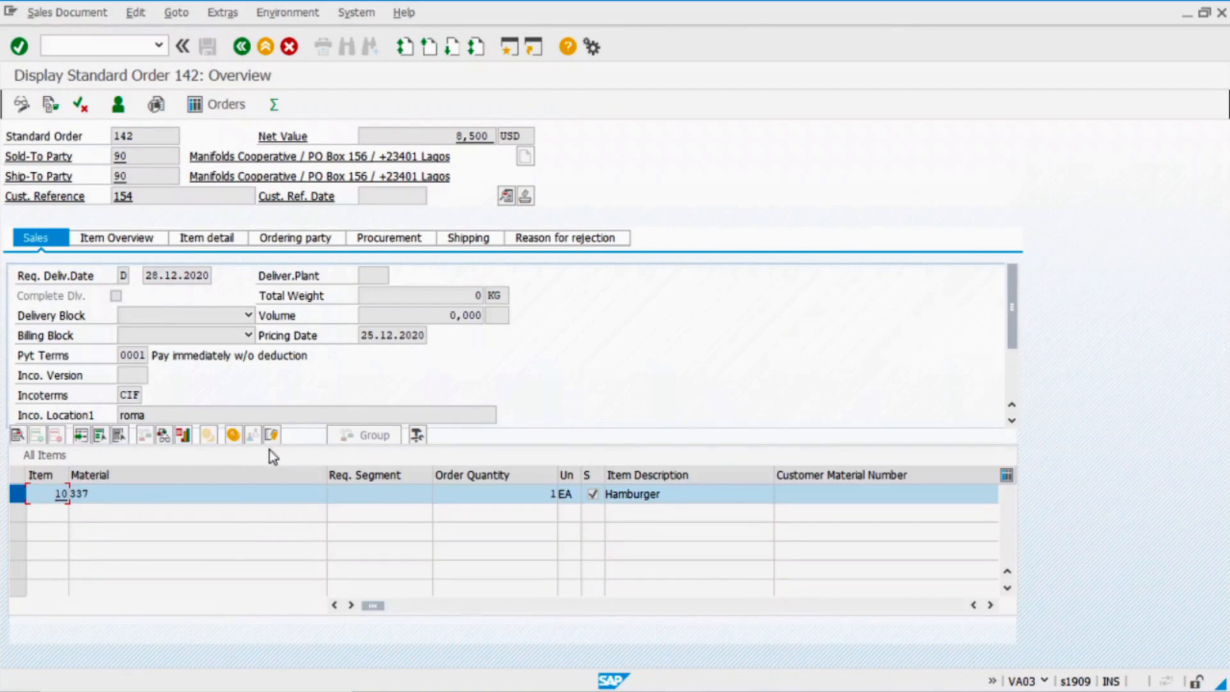
left_click(272, 436)
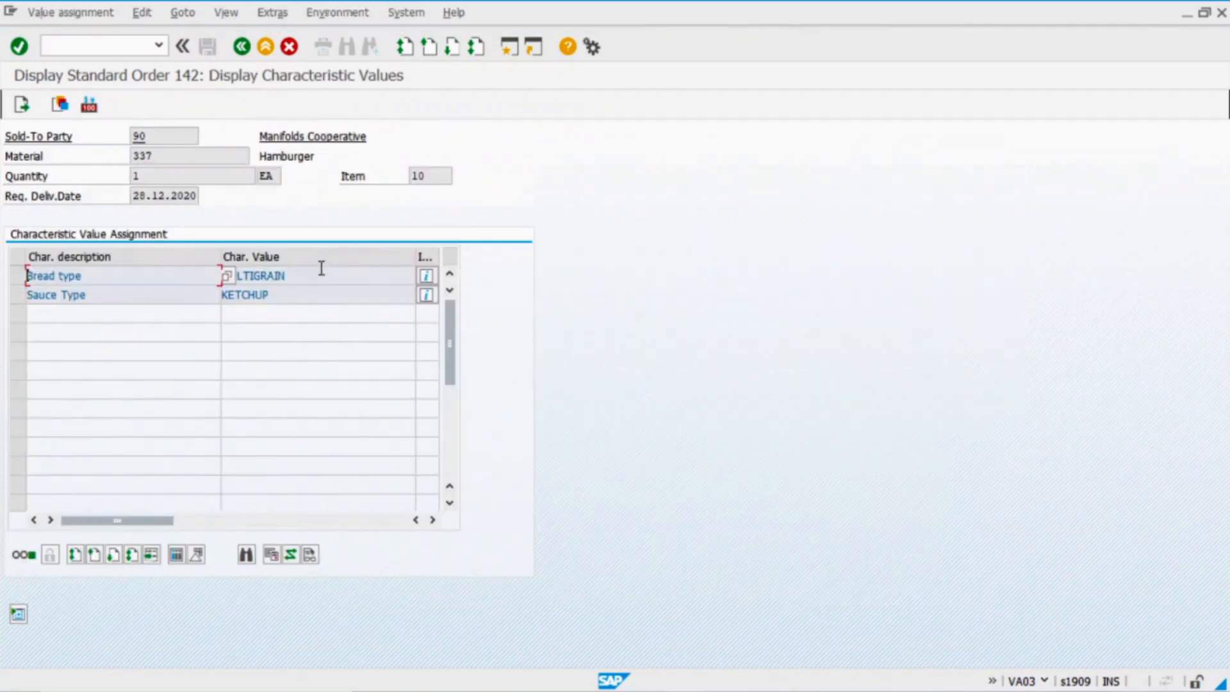
left_click(248, 51)
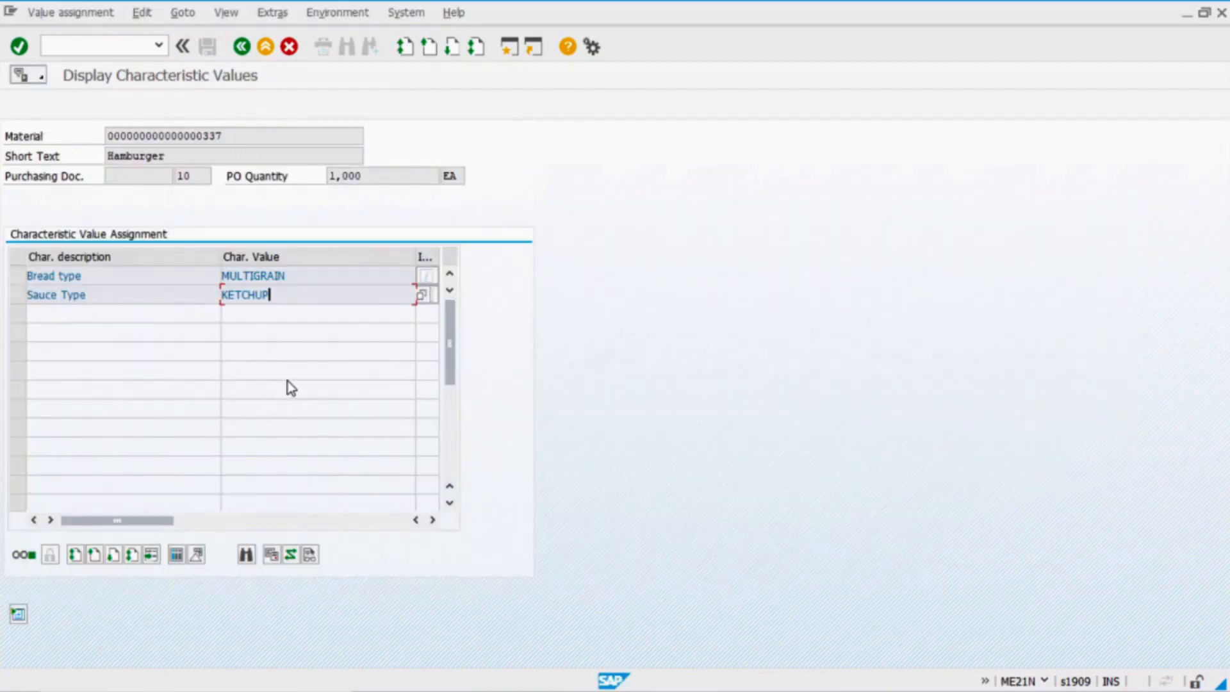
left_click(241, 47)
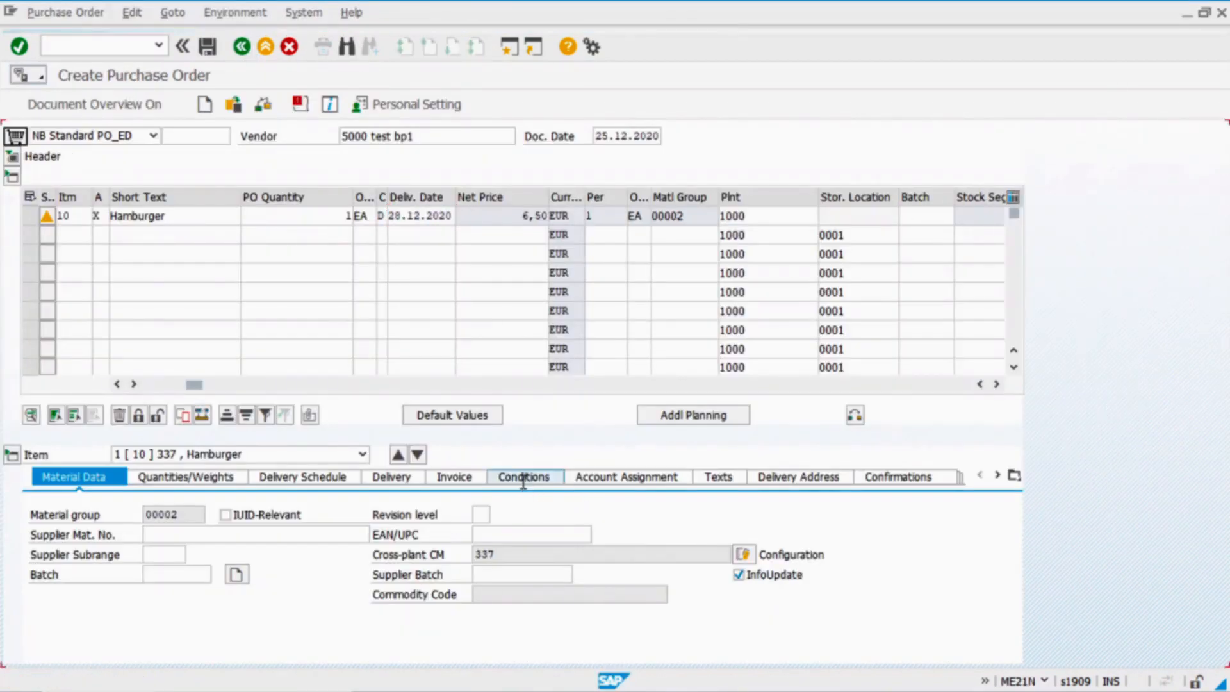
Check the purchase item's conditions: gross 3,00, KETCHUP 0,50 and MULTIGRAIN surcharge
left_click(523, 478)
left_click(290, 479)
left_click_drag(284, 480, 248, 472)
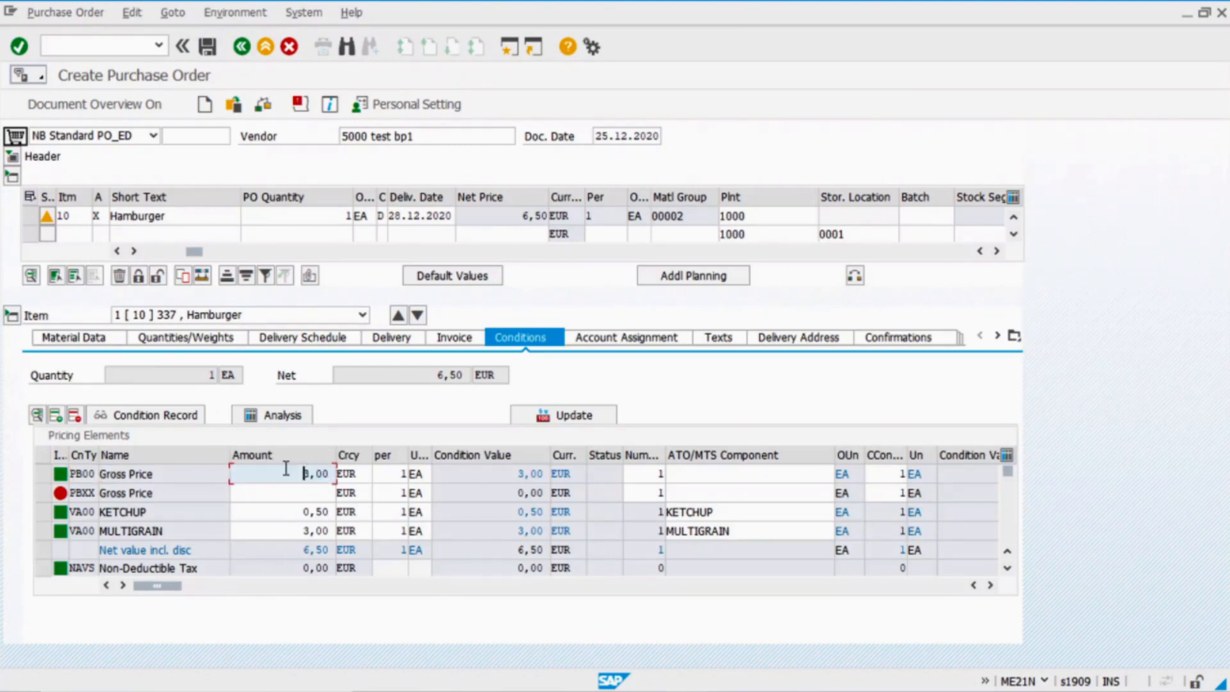
left_click(275, 516)
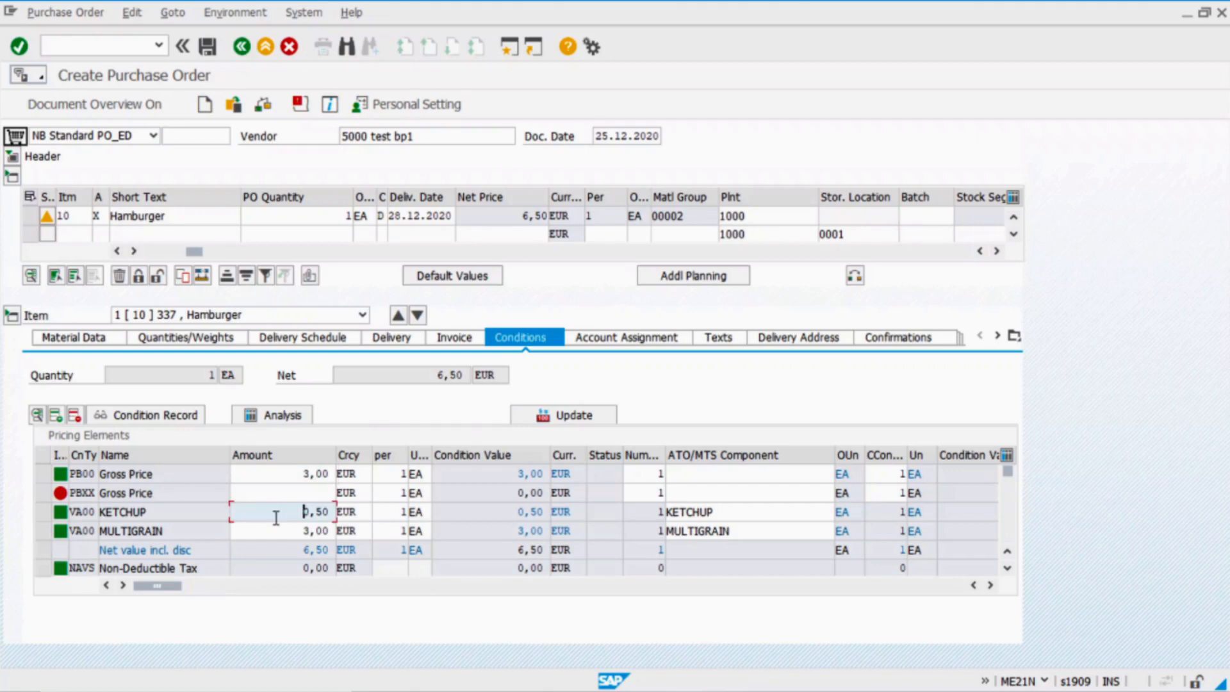
left_click_drag(294, 517, 235, 513)
left_click(262, 533)
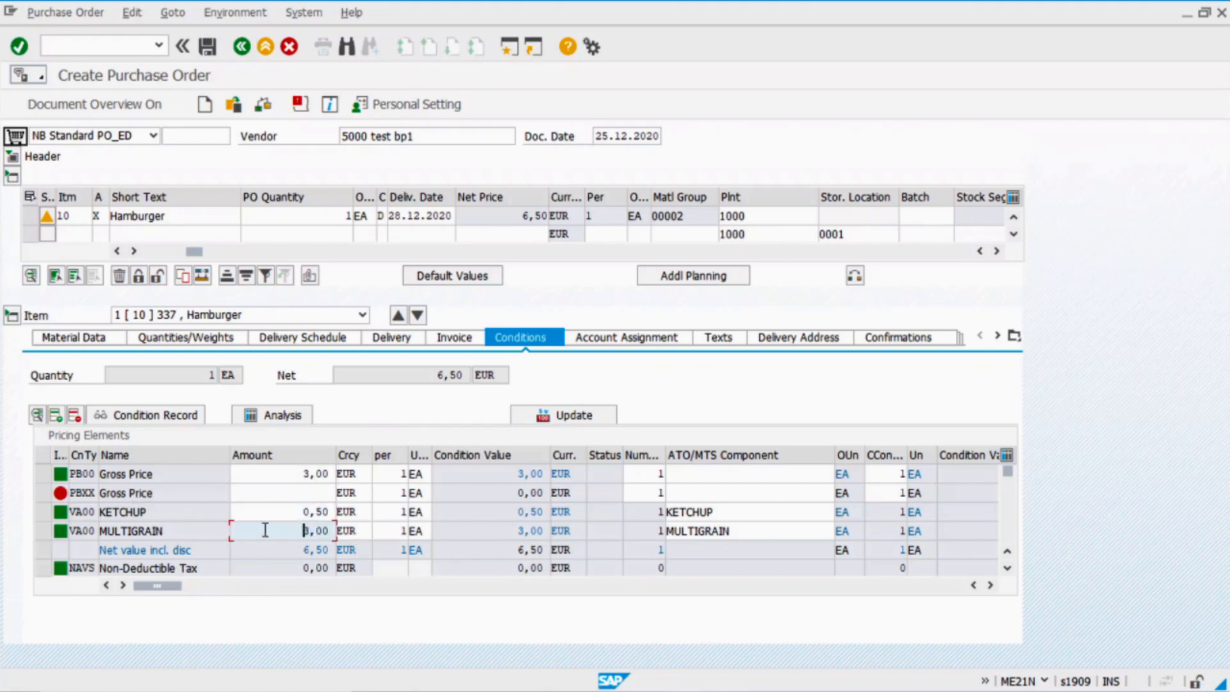
Match MULTIGRAIN and KETCHUP purchasing prices in the Excel price sheet
key("alt+Tab")
key("alt+Tab")
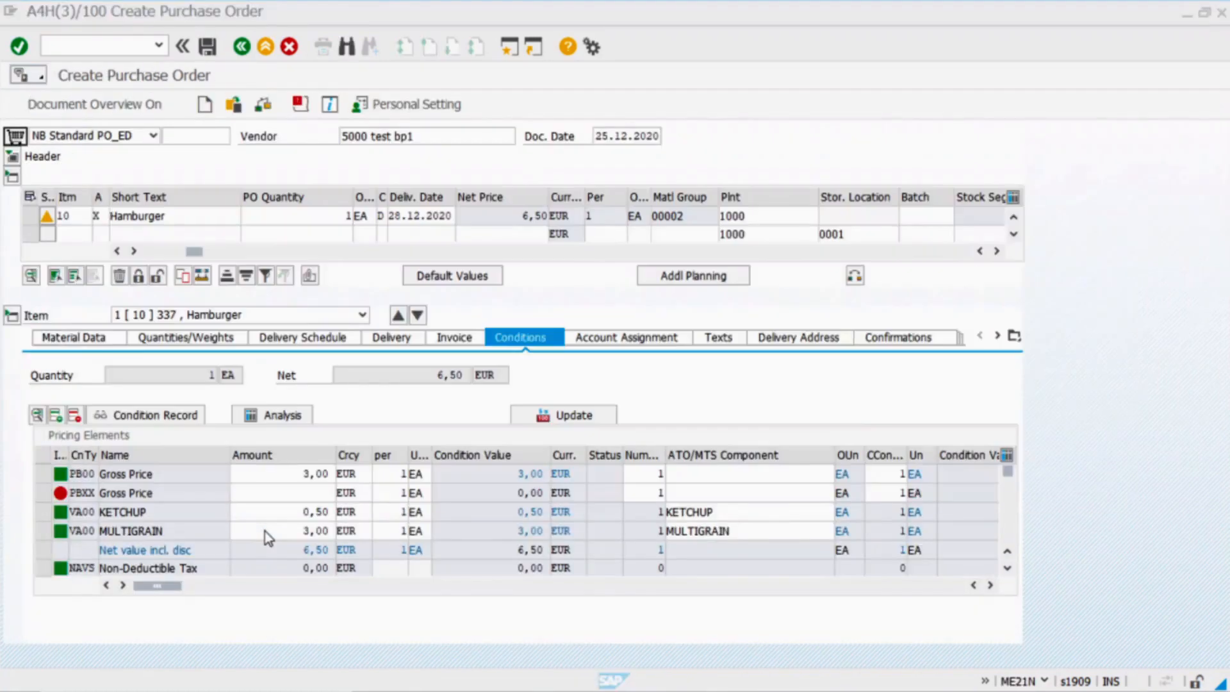
key("alt+Tab")
key("alt+Tab")
key("alt+Tab")
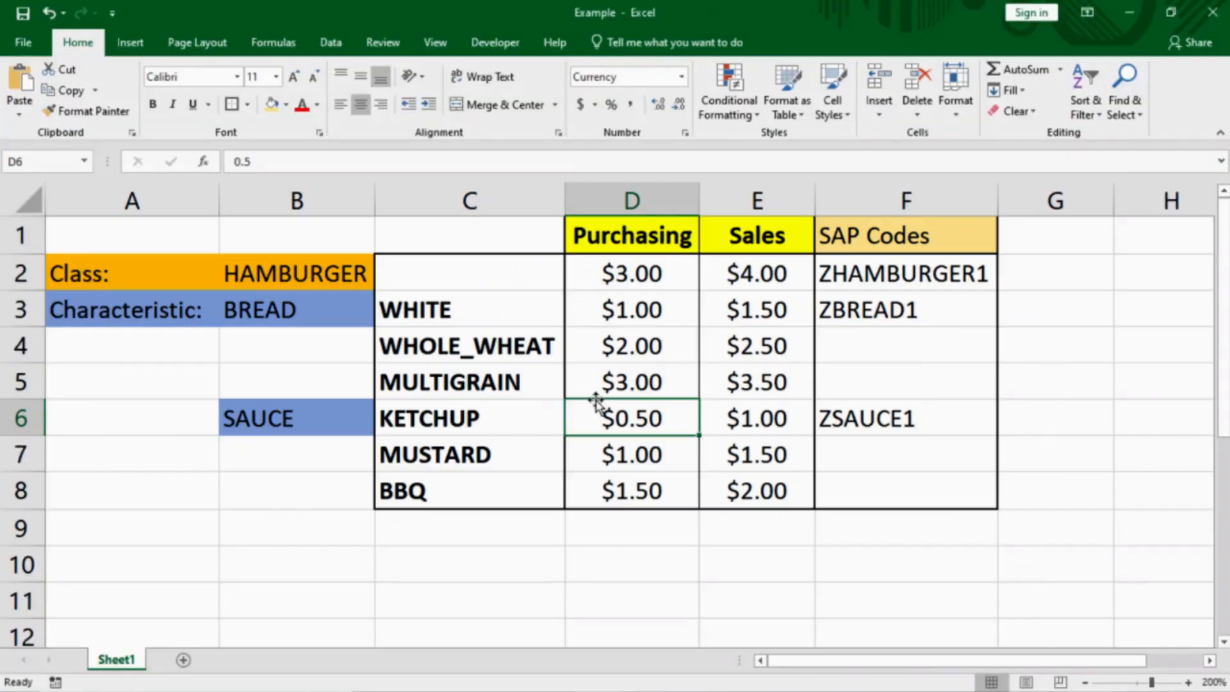
left_click(492, 384)
left_click(631, 385)
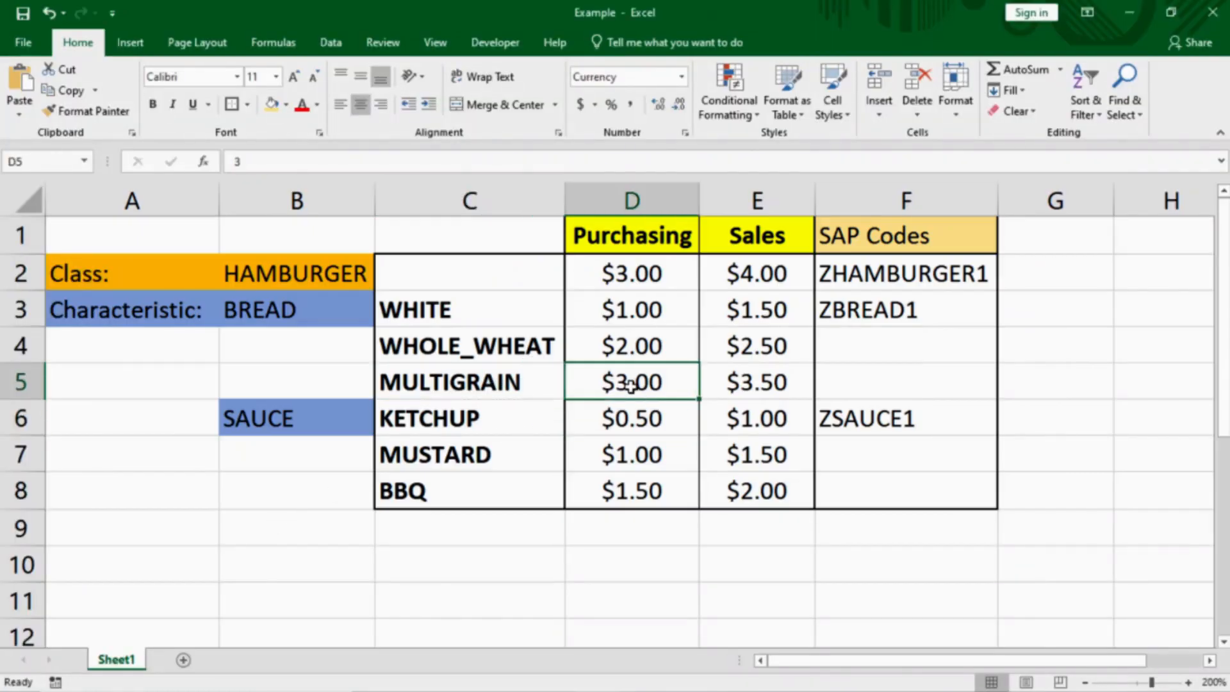
left_click(481, 428)
left_click(600, 429)
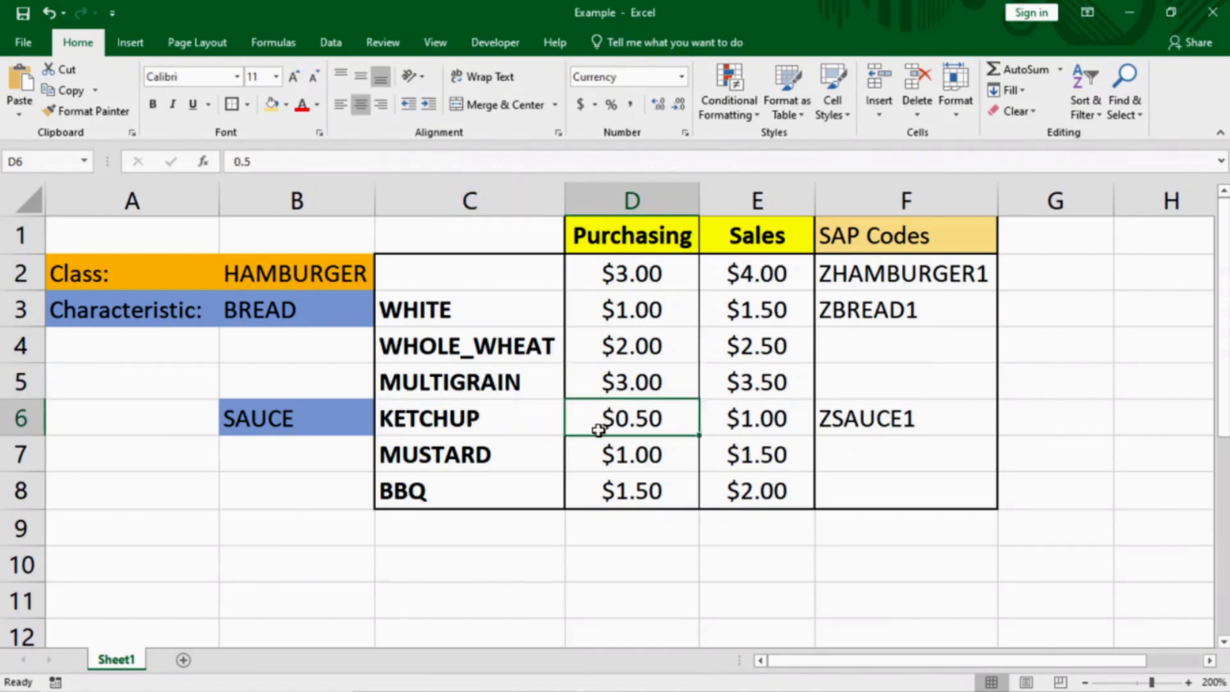
key("alt+Tab")
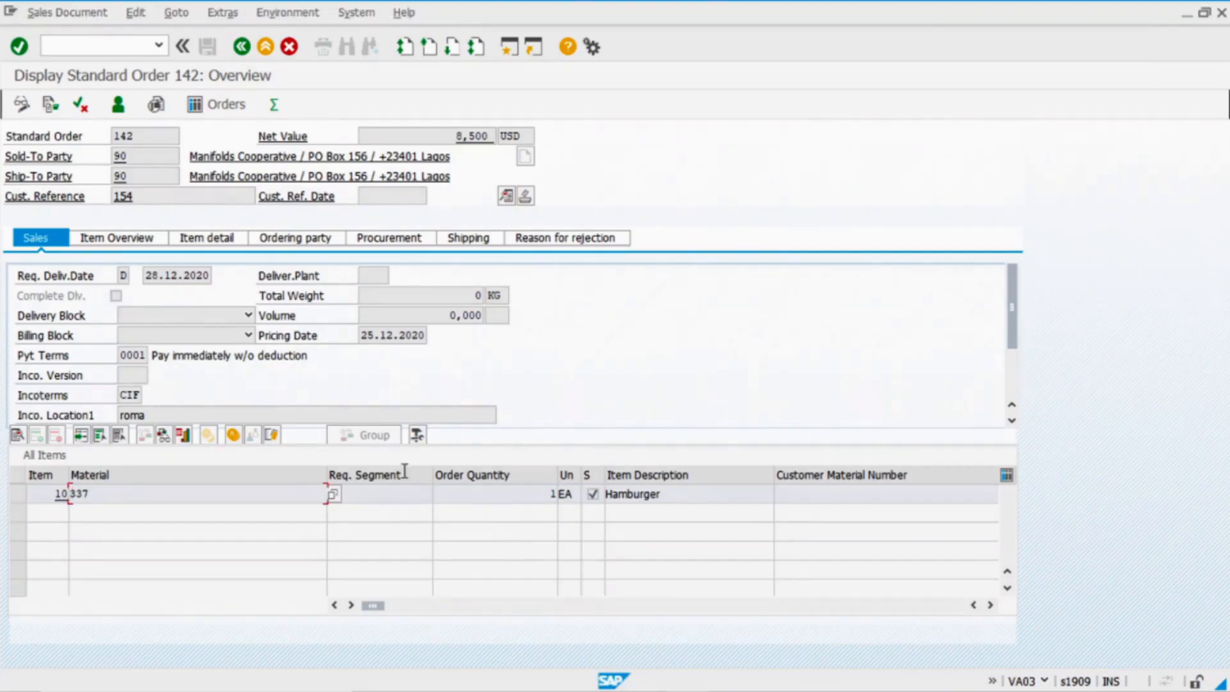
Compare the sales order's 8,500 net price with the PO's 6,50, then save the purchase order
left_click_drag(384, 612, 560, 625)
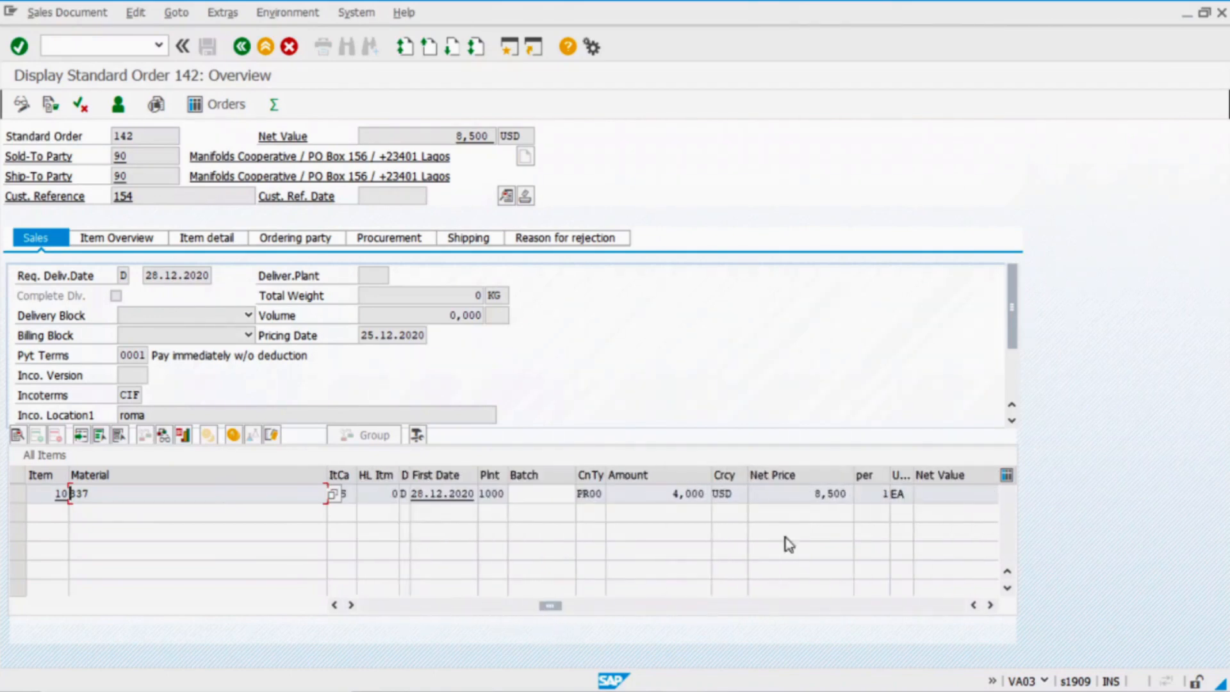
left_click(804, 496)
mouse_move(674, 689)
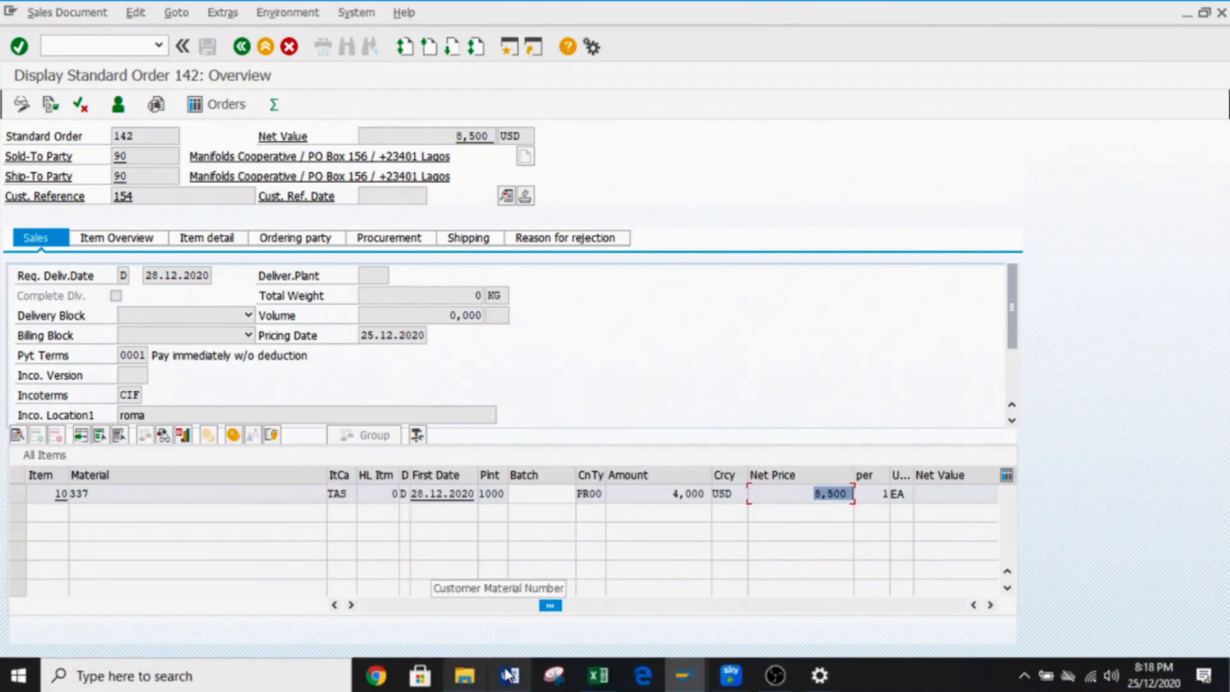
left_click(955, 558)
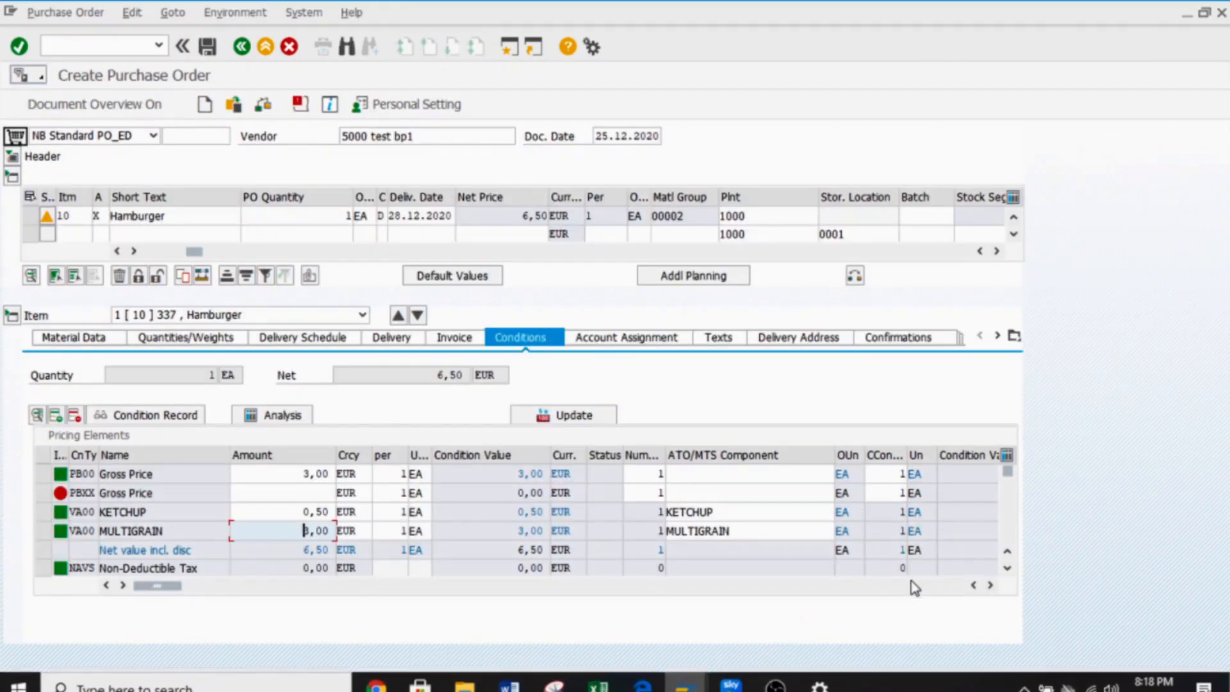
left_click(496, 215)
key("alt+Tab")
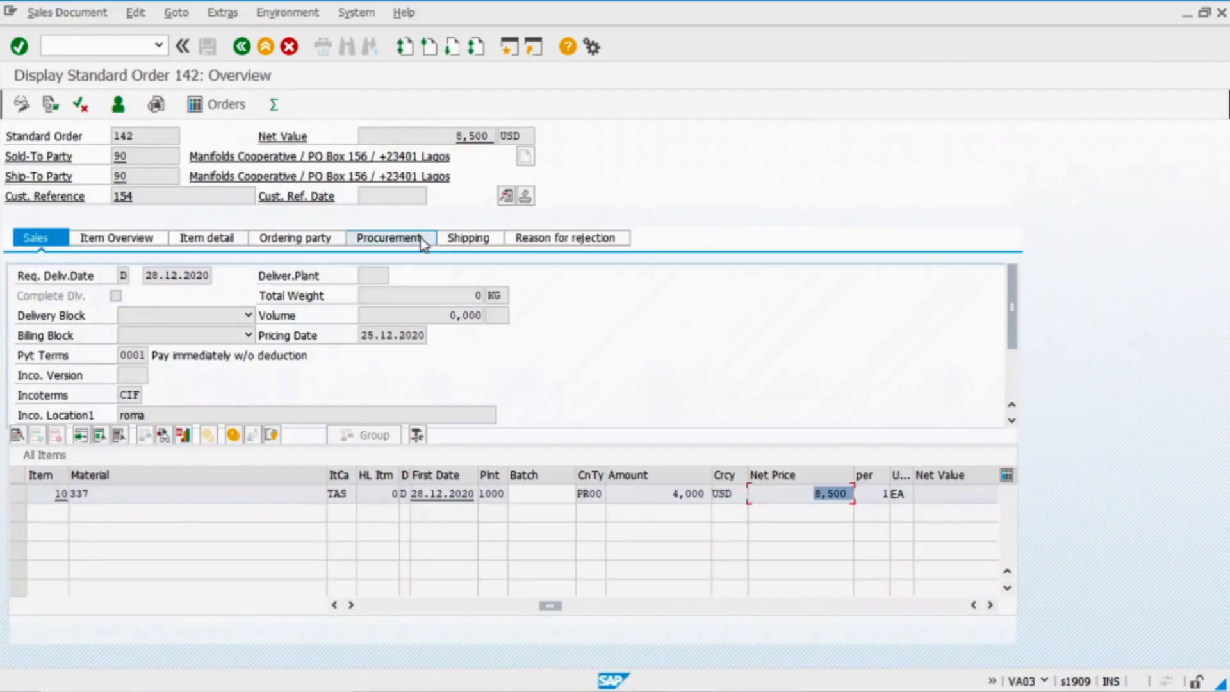
key("alt+Tab")
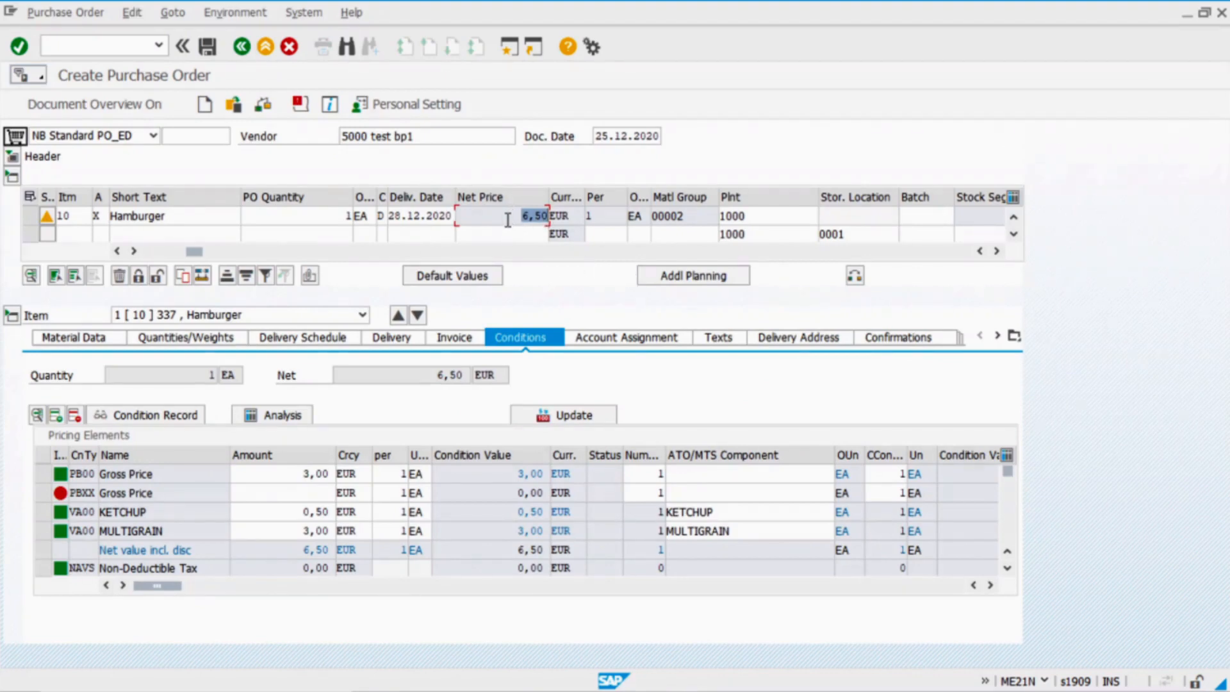
left_click(207, 50)
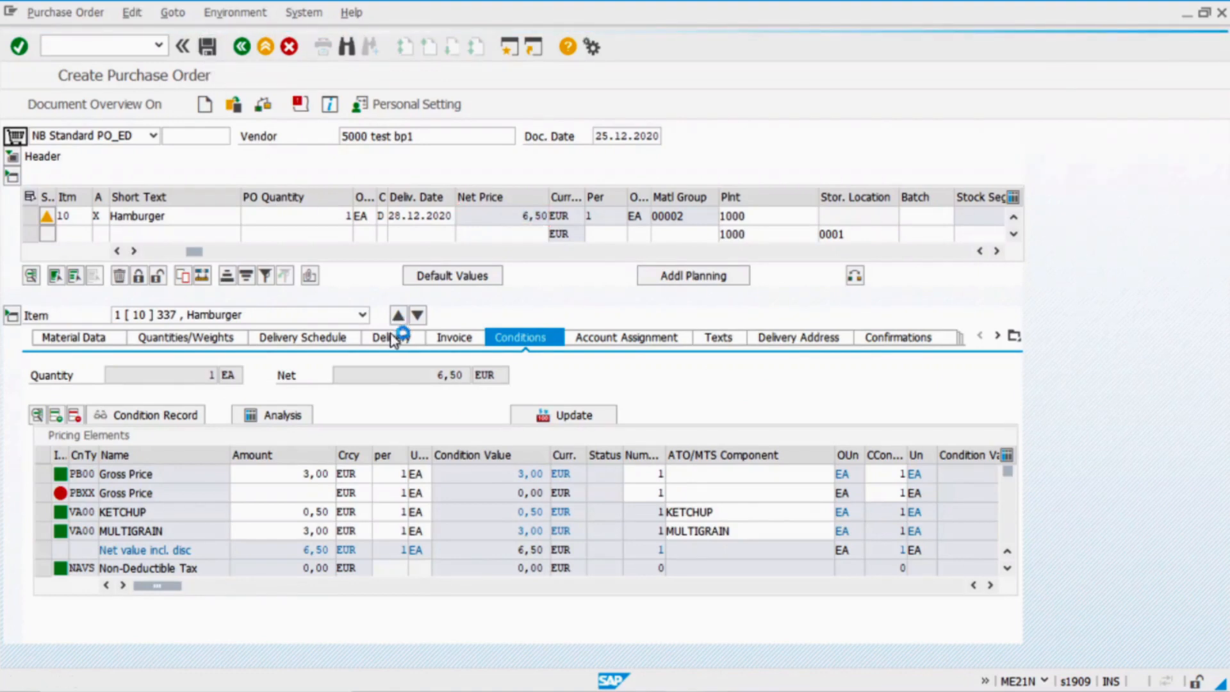